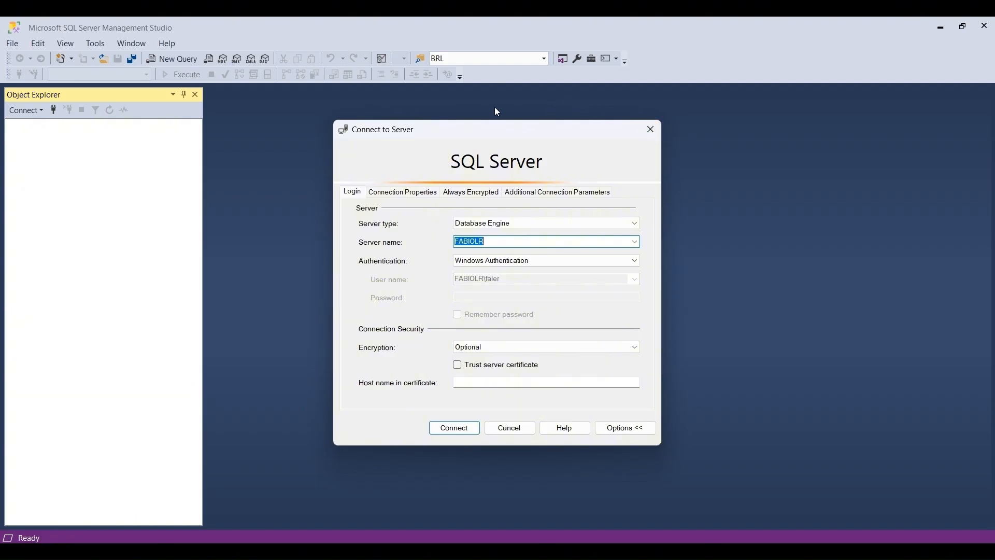
Connect to the SQL Server database engine with Windows Authentication and expand the server's Databases folder
click(462, 429)
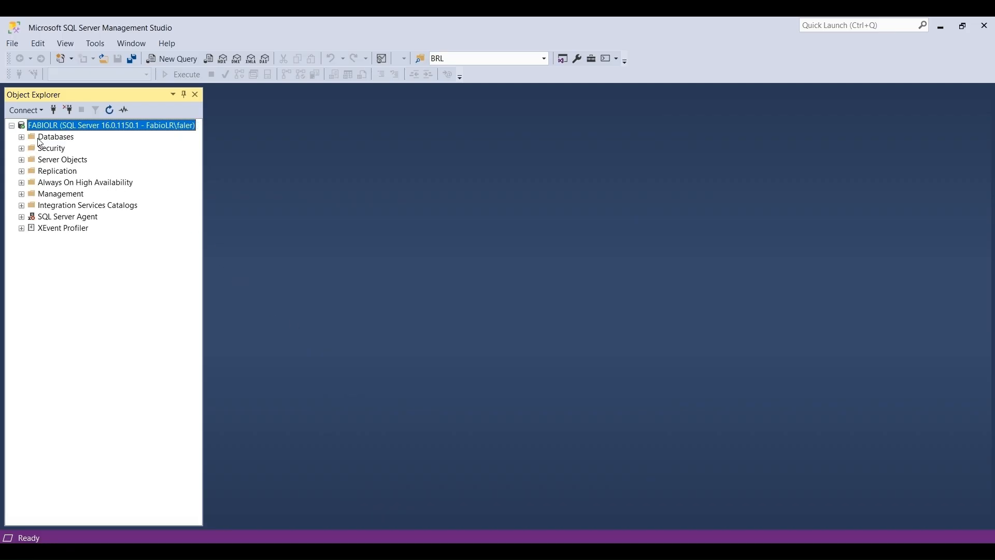
click(21, 137)
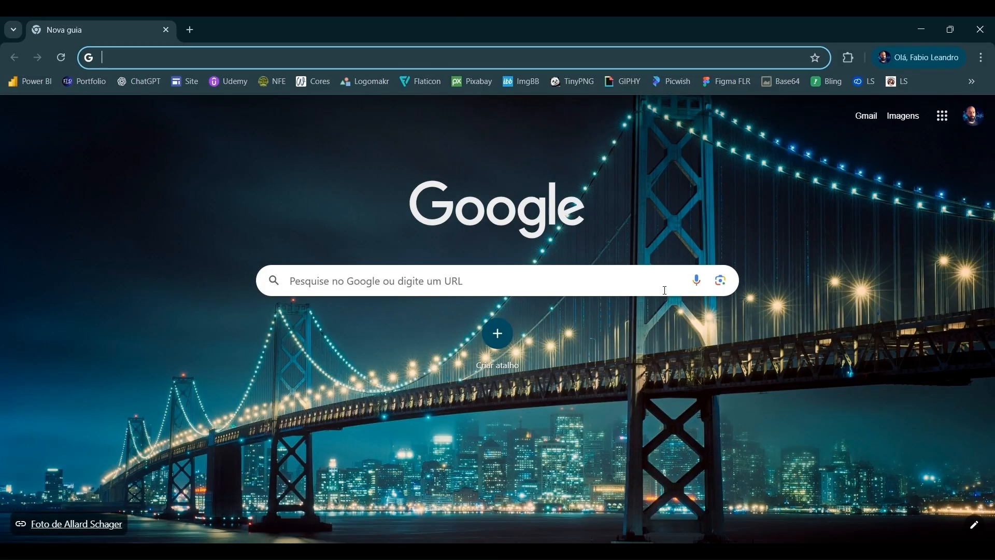
Search Google for "data tools visual studio 2022" and open the Microsoft Learn article on installing SSDT for Visual Studio
click(449, 280)
text(dat)
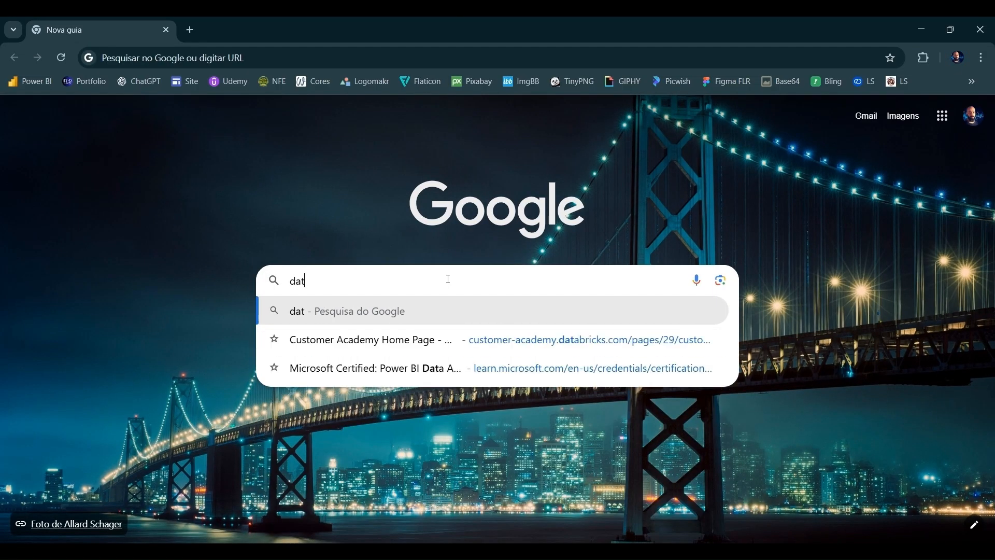
text(a tools)
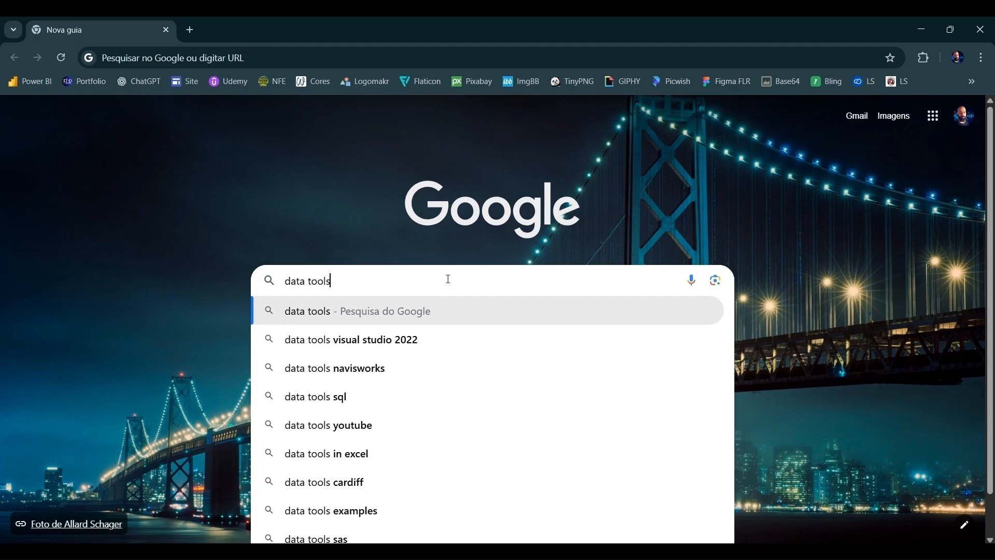
key(Down)
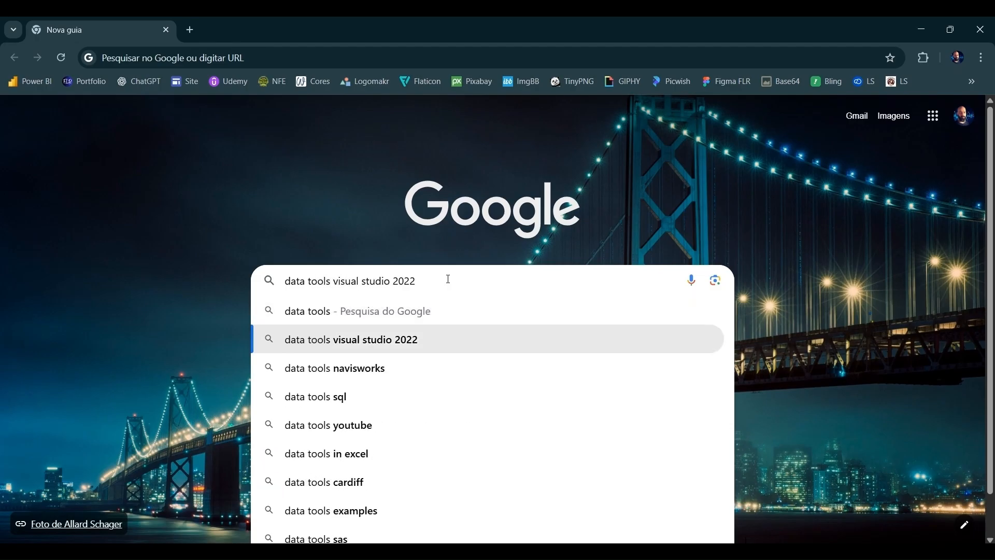
key(Return)
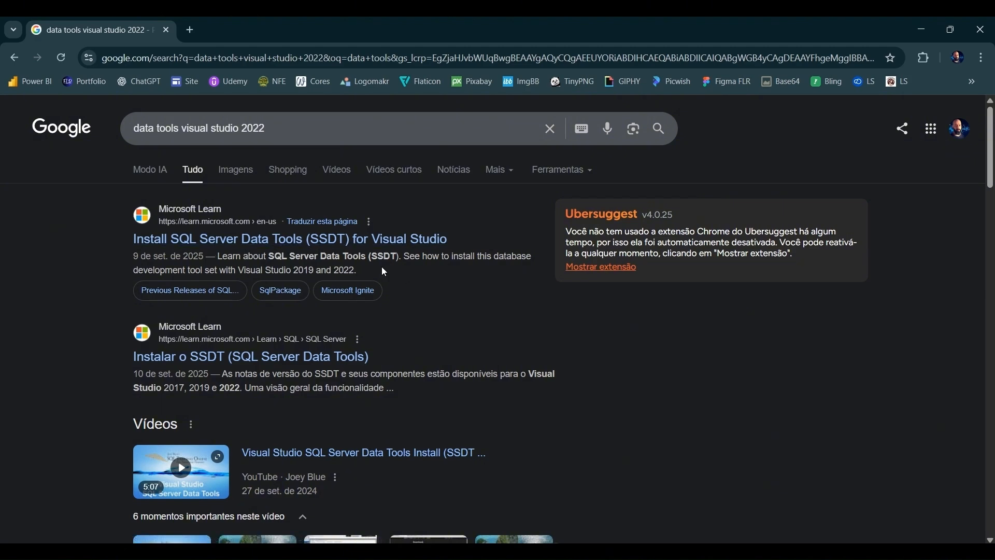
click(291, 246)
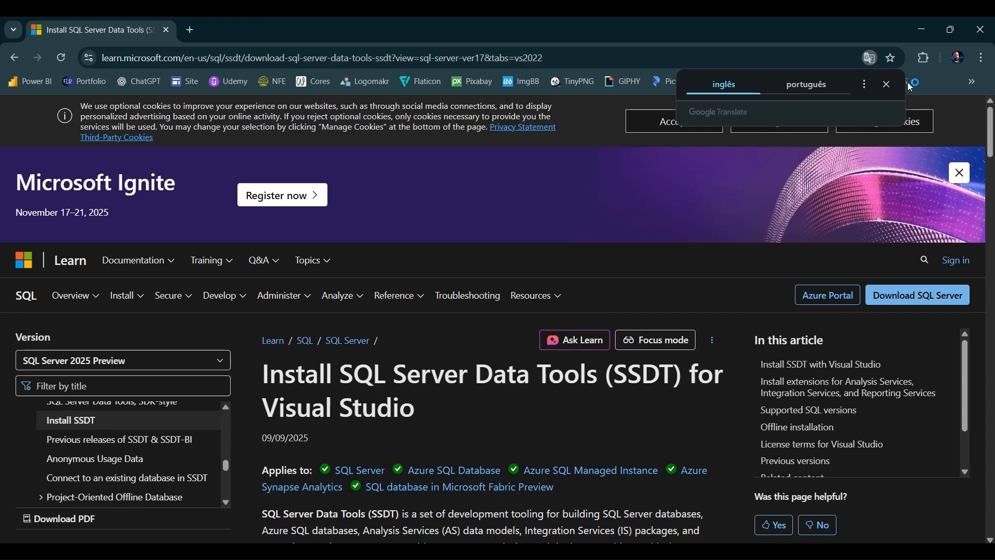
Open the Integration Services entry under the Visual Studio 2022 extensions and download SQL Server Integration Services Projects 2022+
click(888, 84)
scroll(465, 375, down, 1)
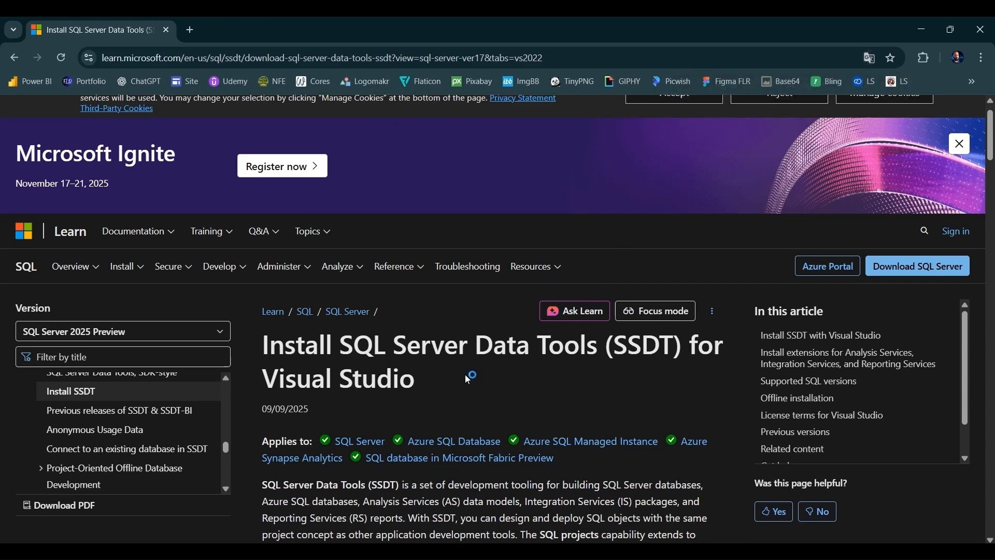
scroll(474, 364, down, 1)
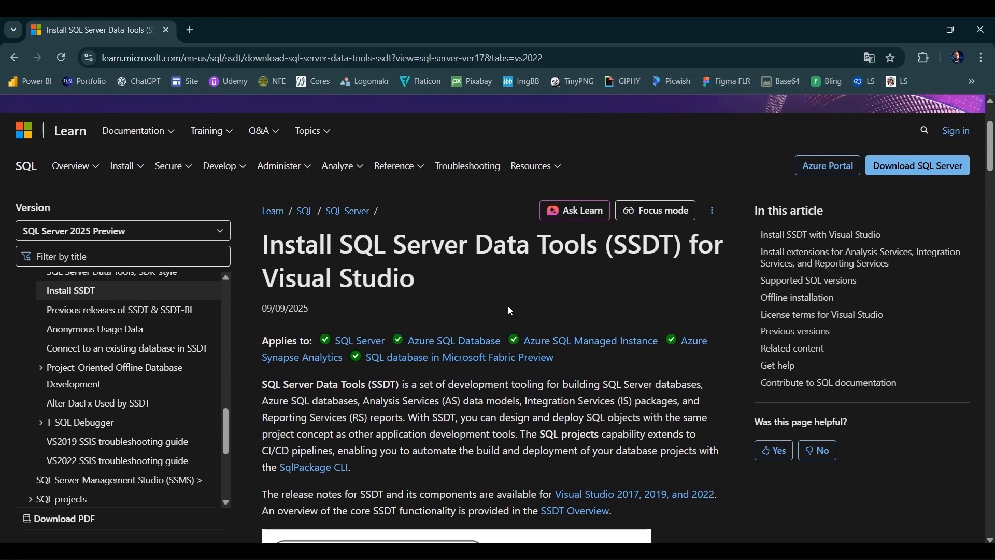
scroll(641, 248, down, 3)
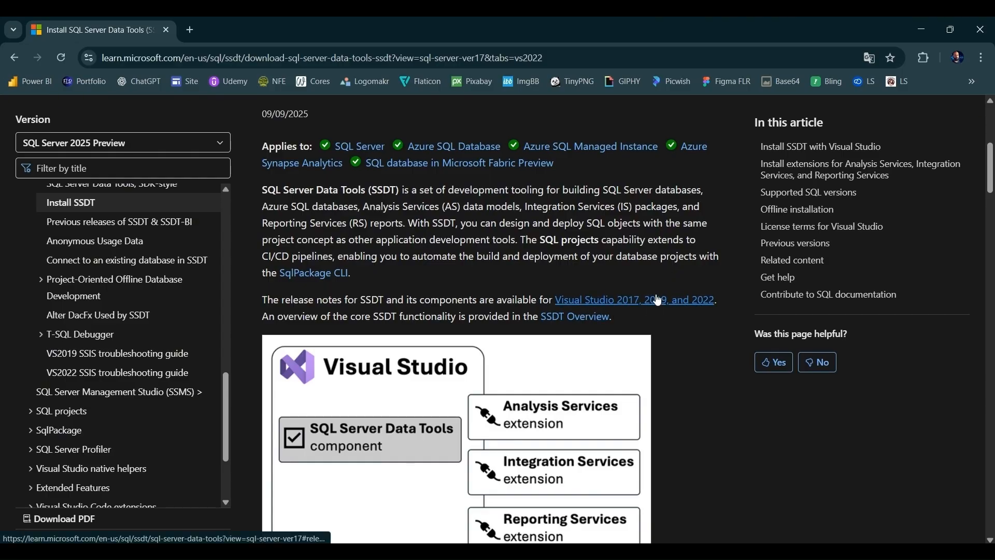
scroll(658, 300, down, 2)
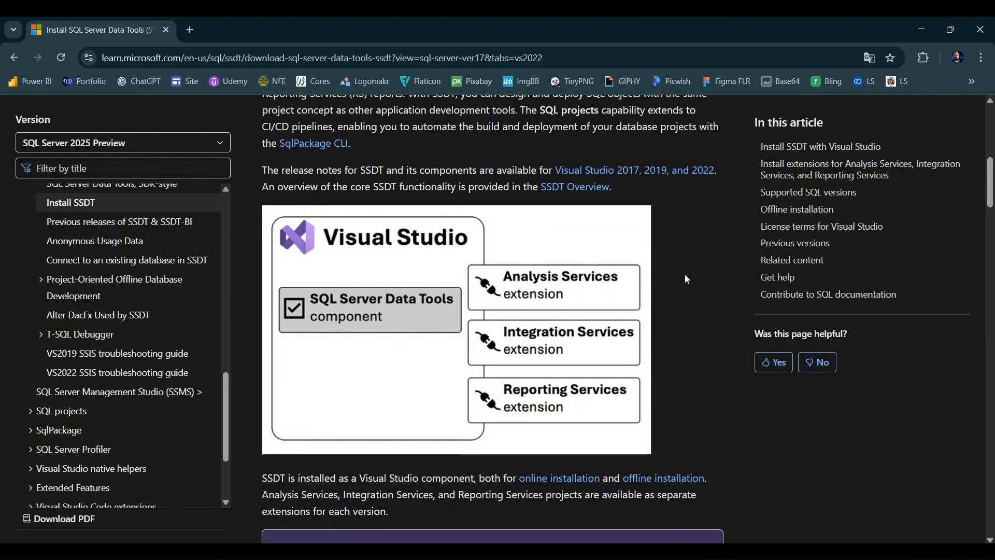
scroll(687, 279, down, 10)
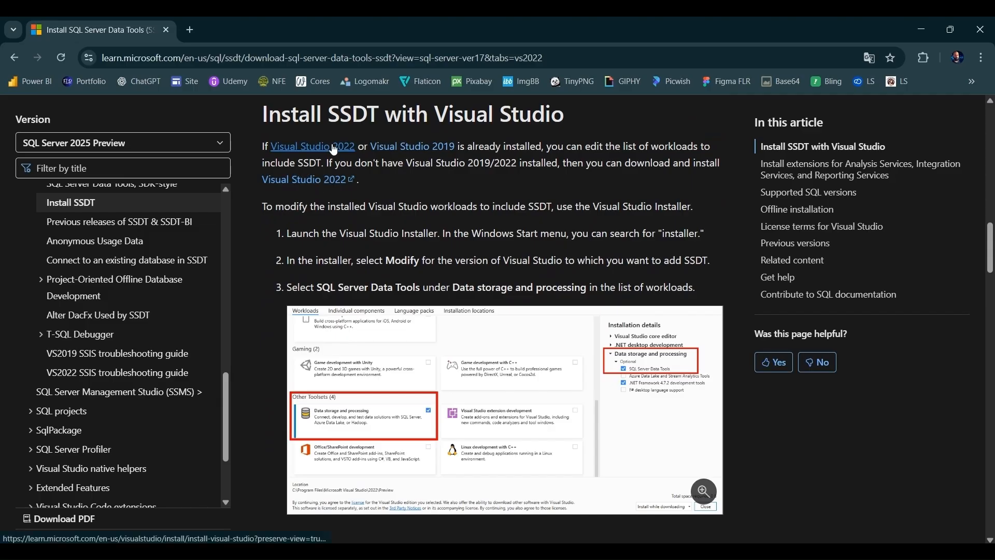
scroll(665, 280, down, 4)
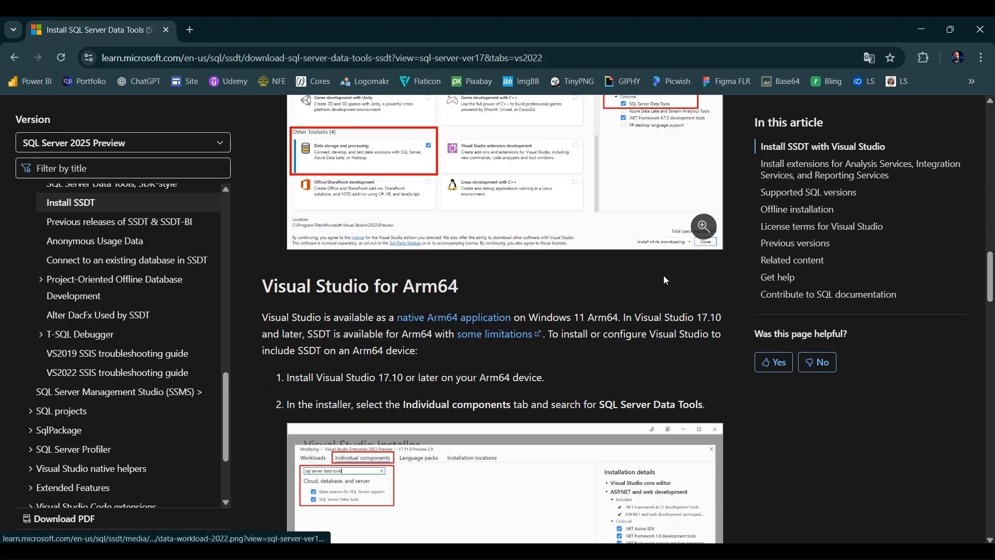
scroll(665, 280, down, 8)
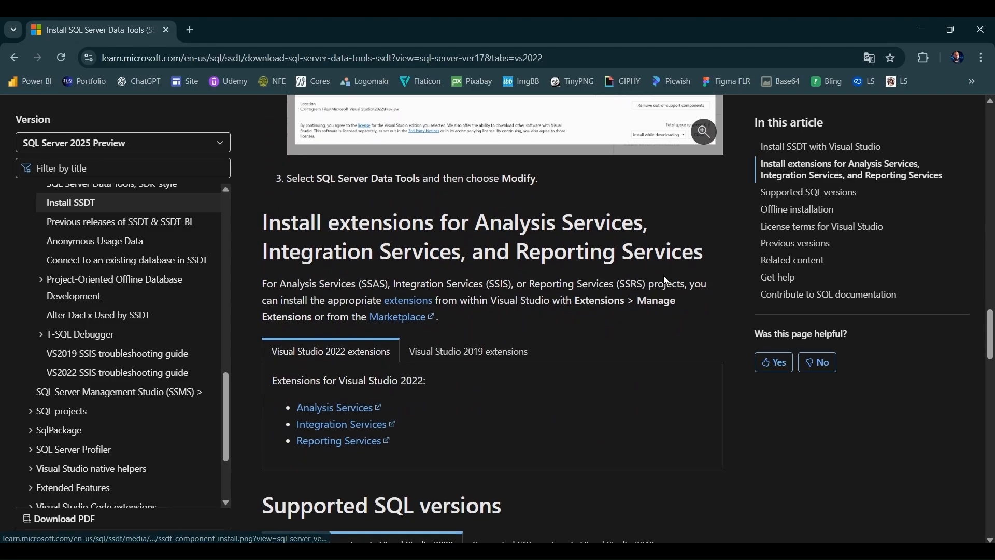
scroll(667, 280, down, 2)
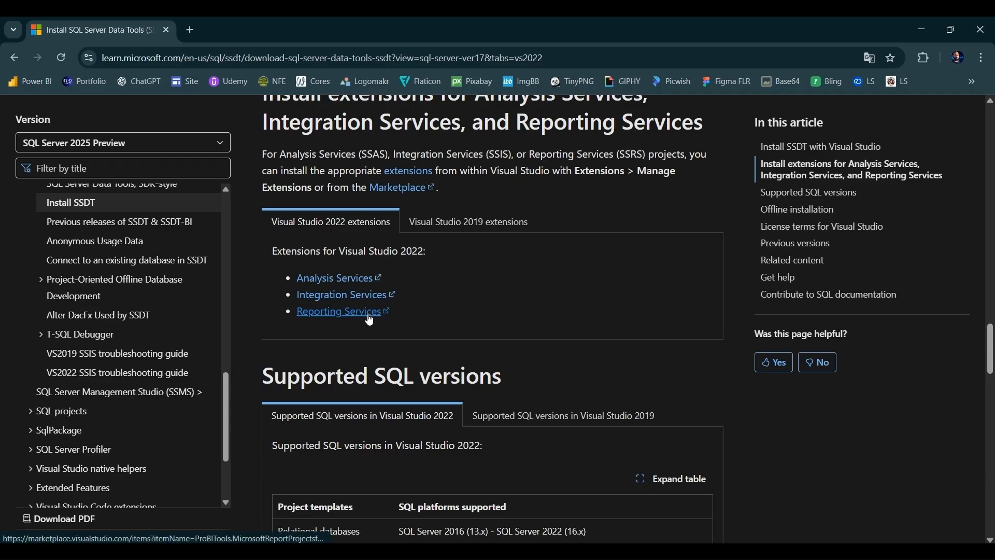
scroll(390, 313, down, 1)
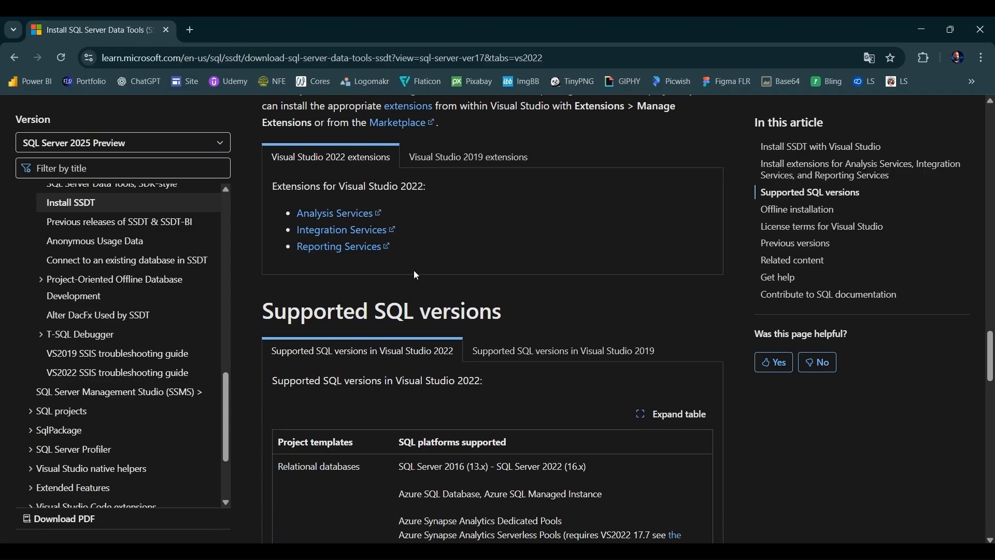
click(358, 233)
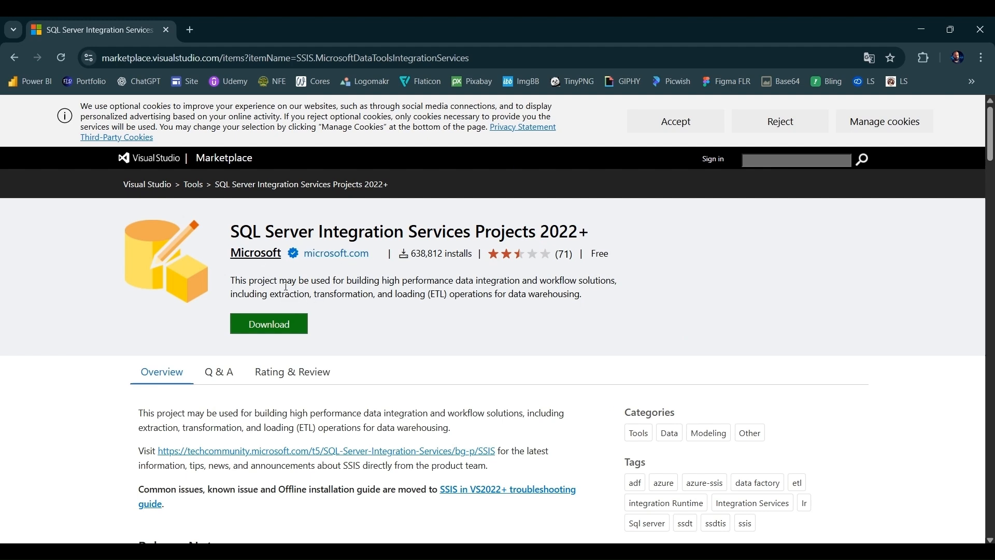
click(267, 326)
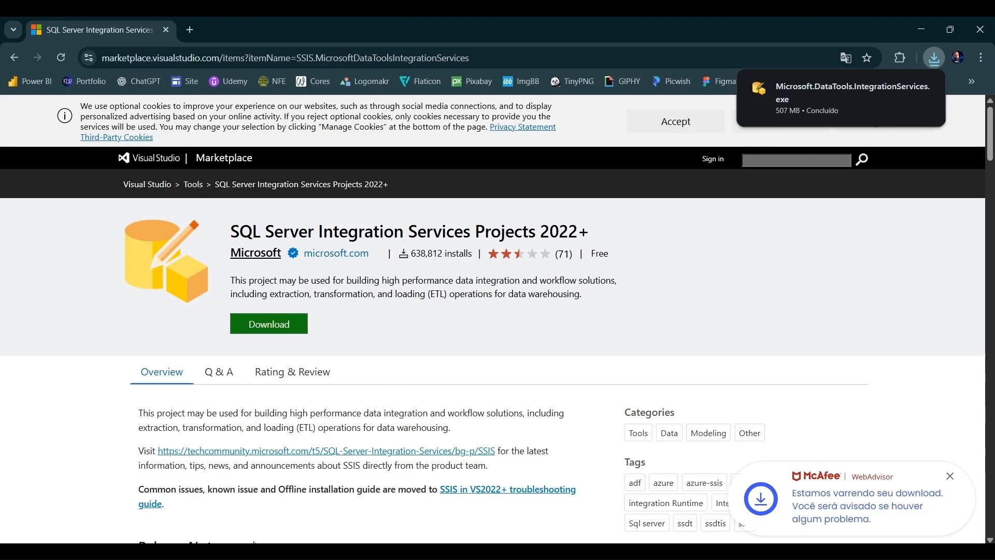
Locate the downloaded Integration Services installer in File Explorer's Downloads folder and in the browser's recent downloads
key(super+e)
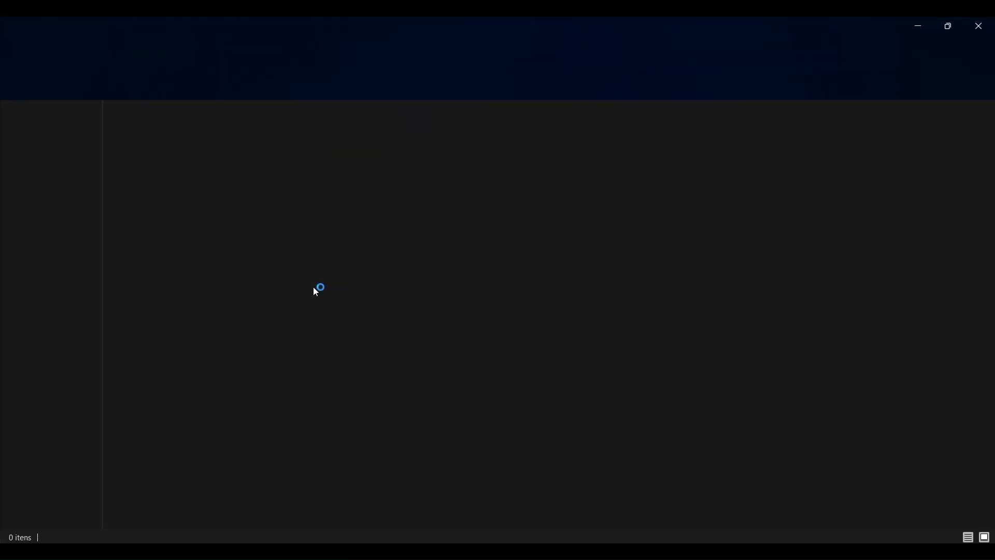
click(53, 220)
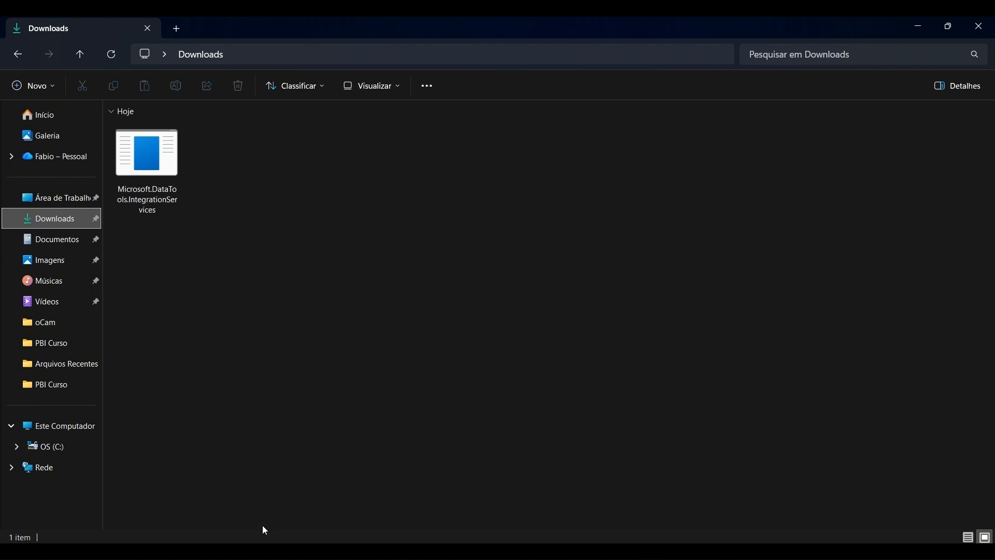
click(224, 552)
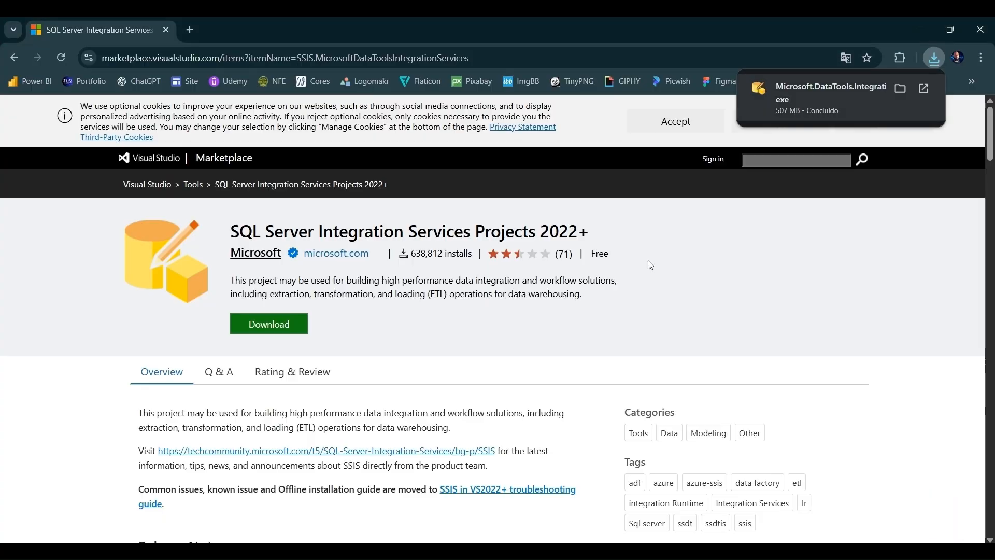
click(938, 57)
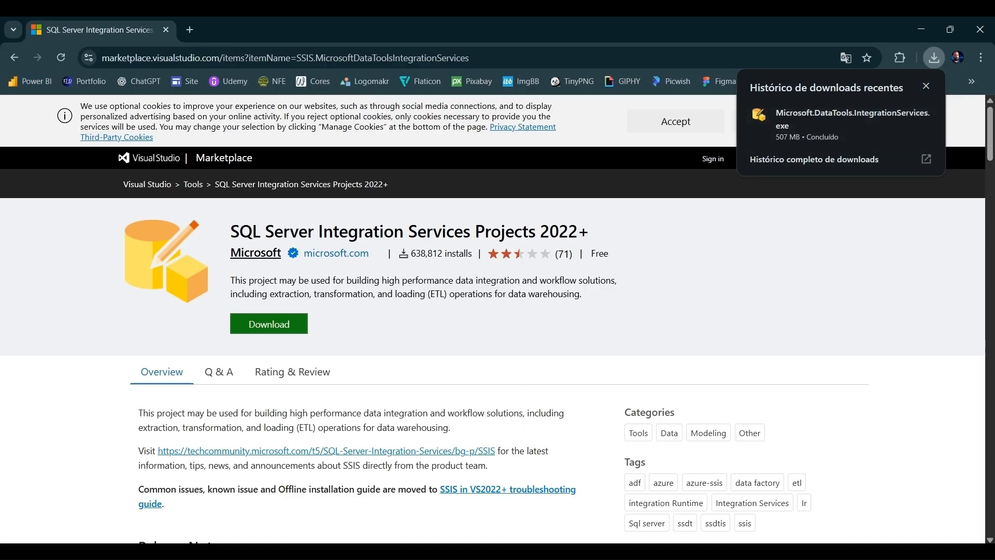
key(alt+Tab)
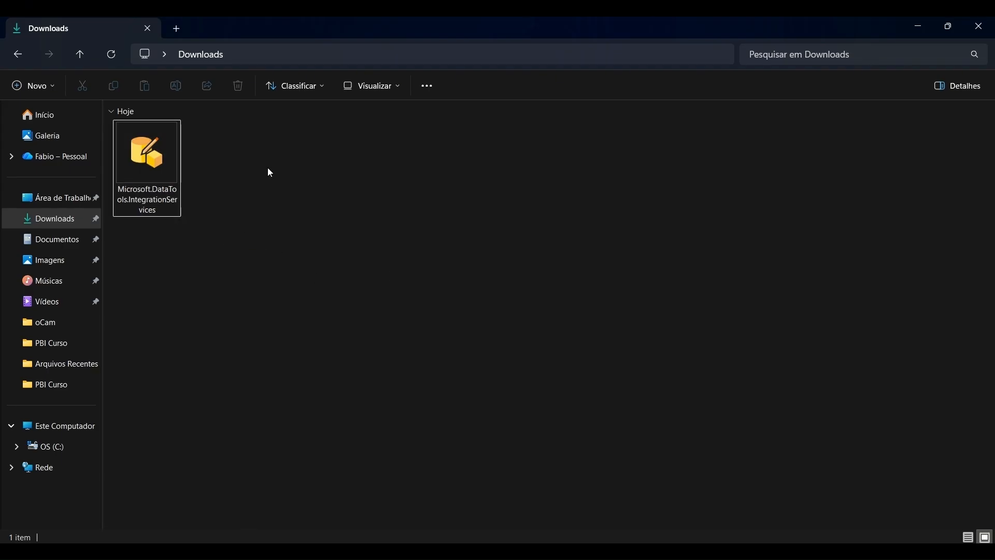
Run the Microsoft.DataTools.IntegrationServices installer and install the extension to Visual Studio Community 2022
double_click(147, 167)
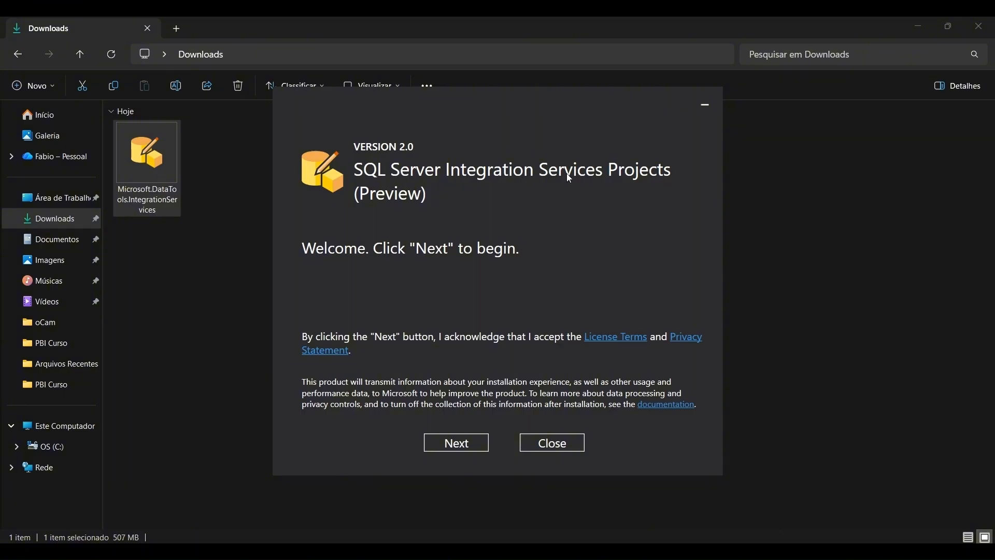
click(459, 447)
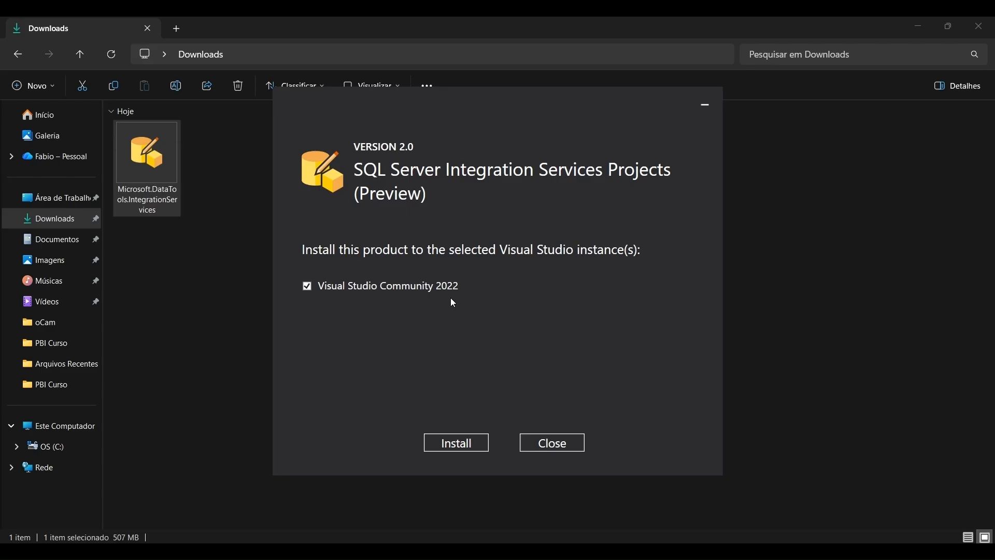
click(455, 445)
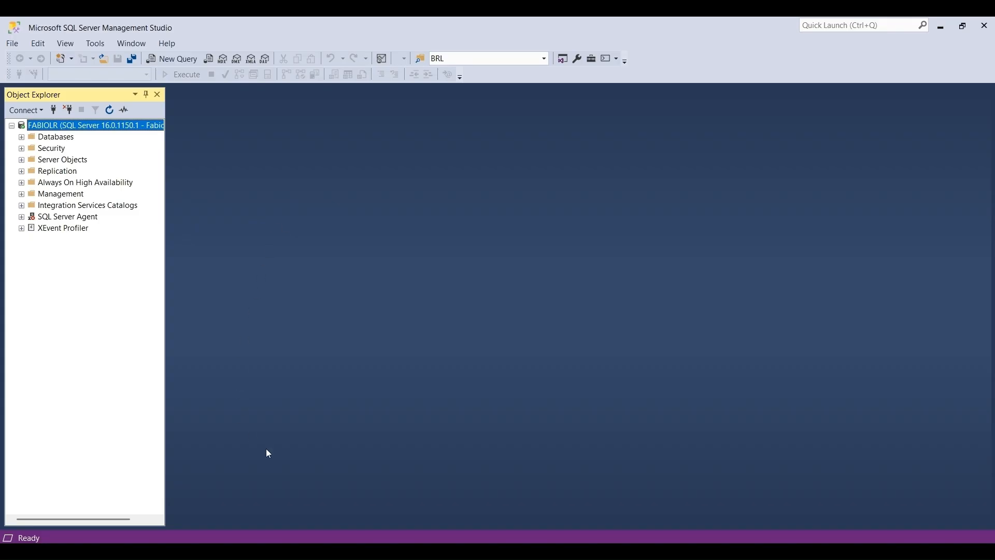
Switch to Visual Studio 2022 and start a new project from the Integration Services Project template, searching for "int"
key(alt+Tab)
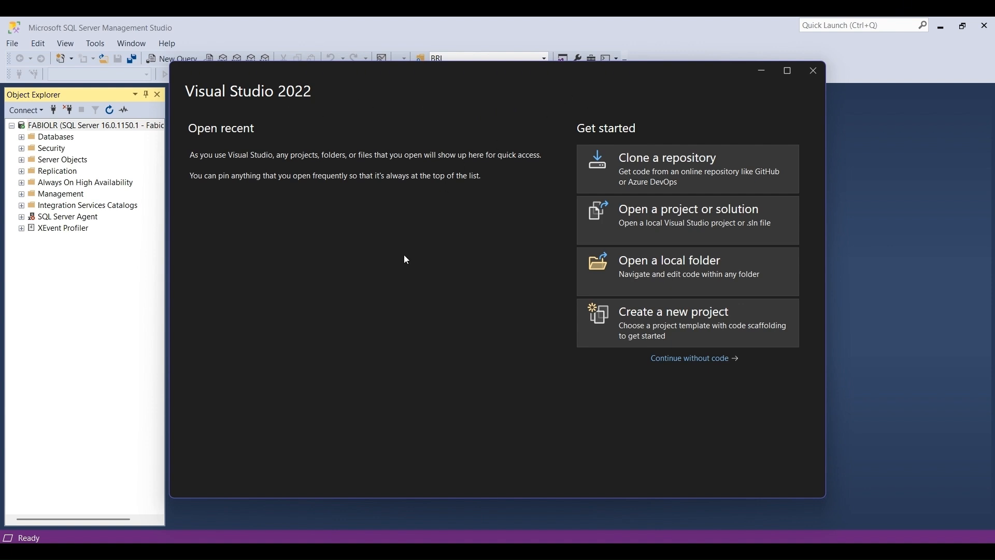
click(689, 322)
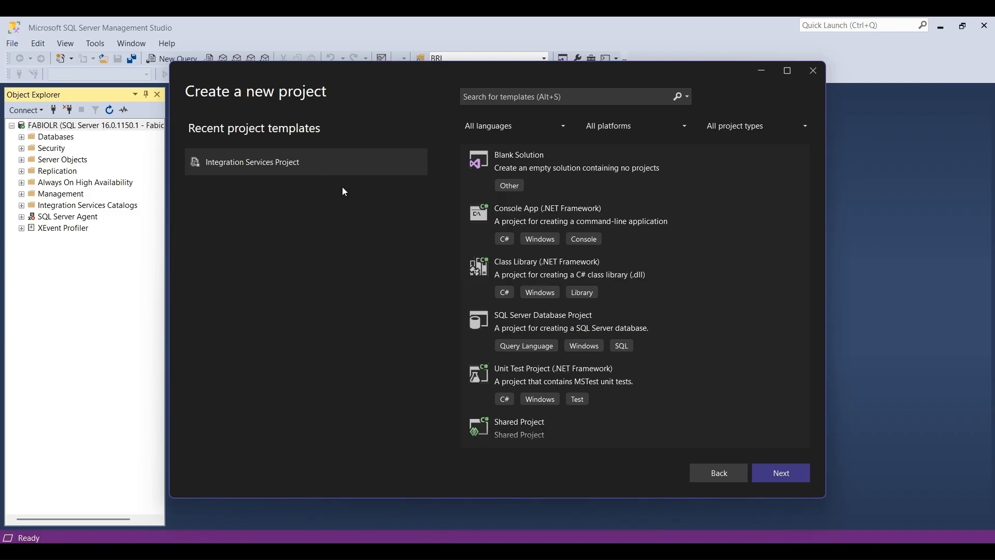
click(509, 99)
text(in)
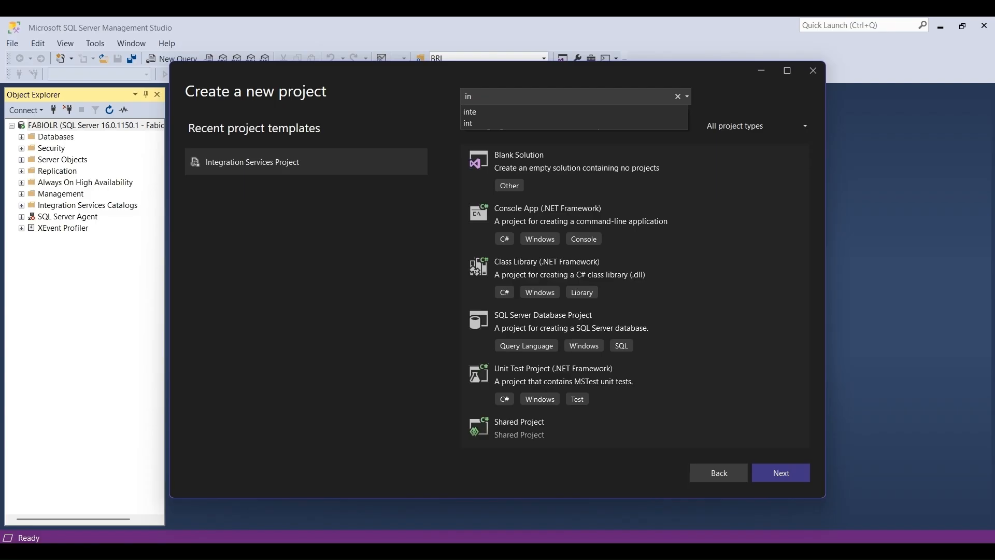
text(t)
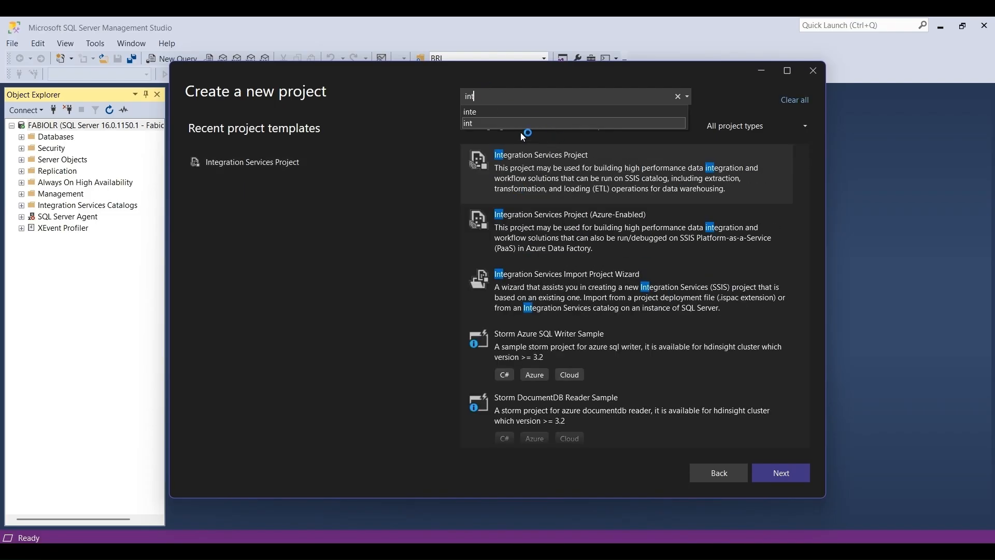
click(533, 176)
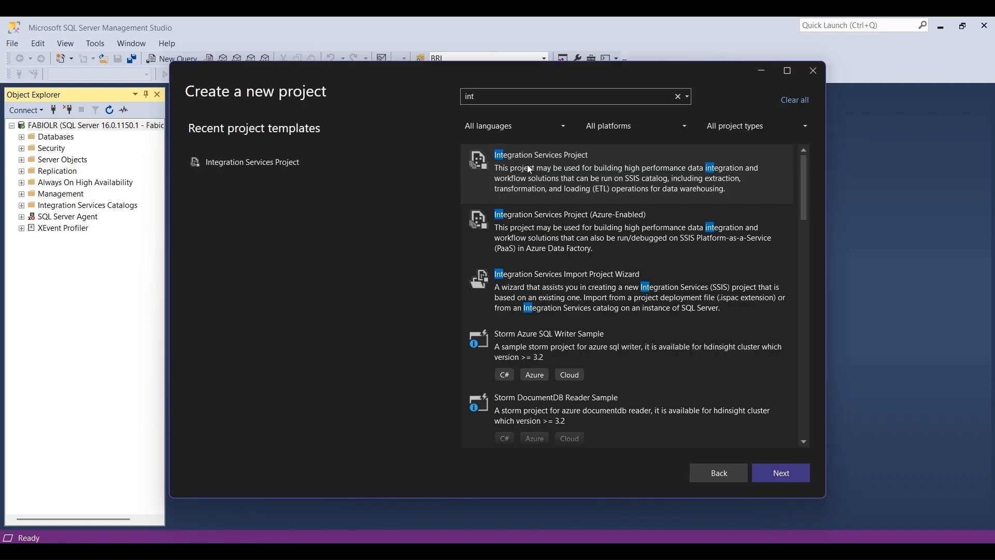
click(574, 170)
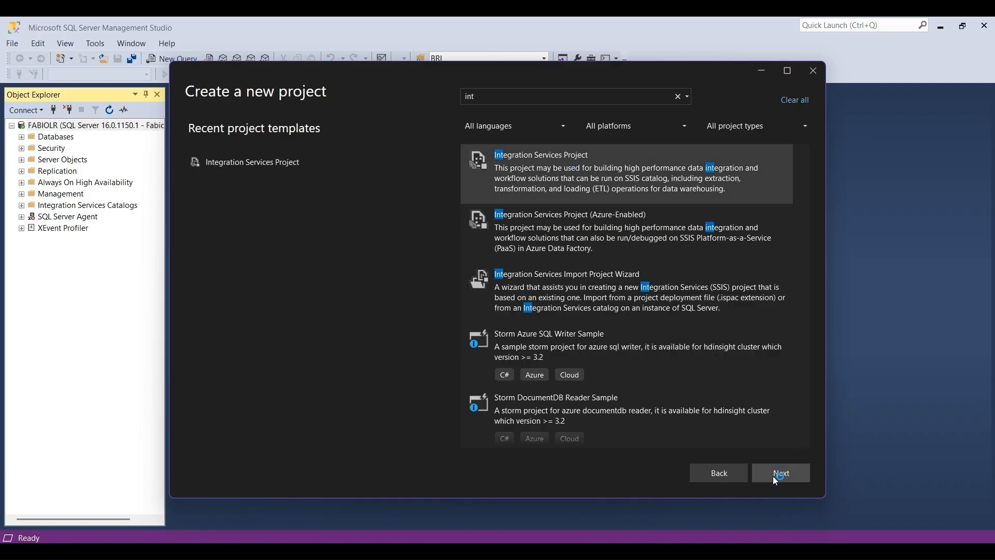
click(775, 477)
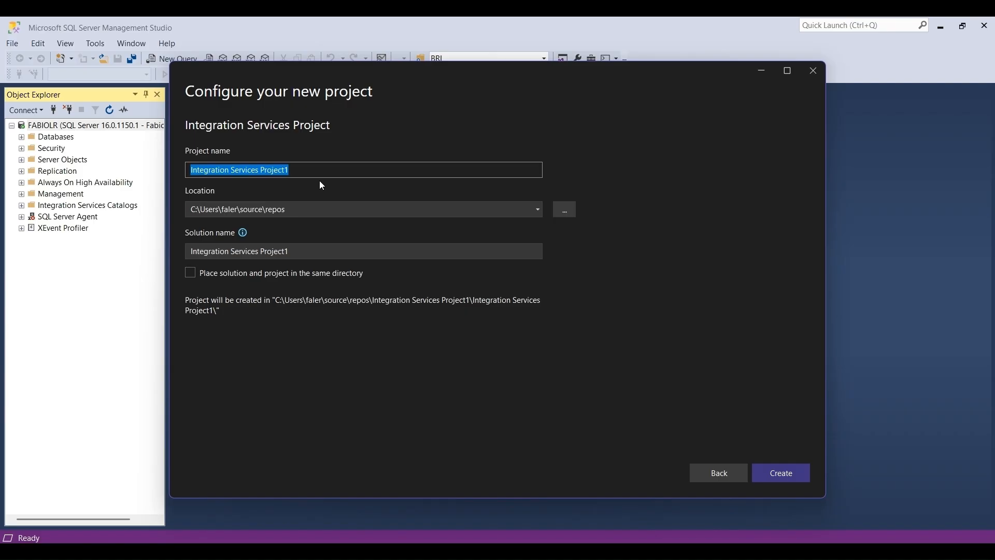
Name the new Integration Services project SSIS_POWER_BI and create it
text(Power)
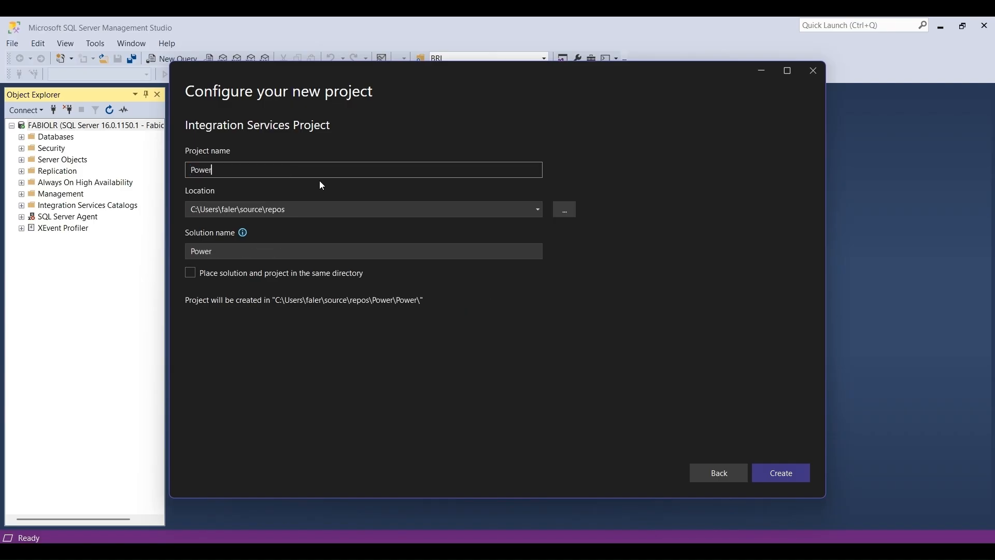
key(BackSpace)
key(BackSpace)
text(OWER)
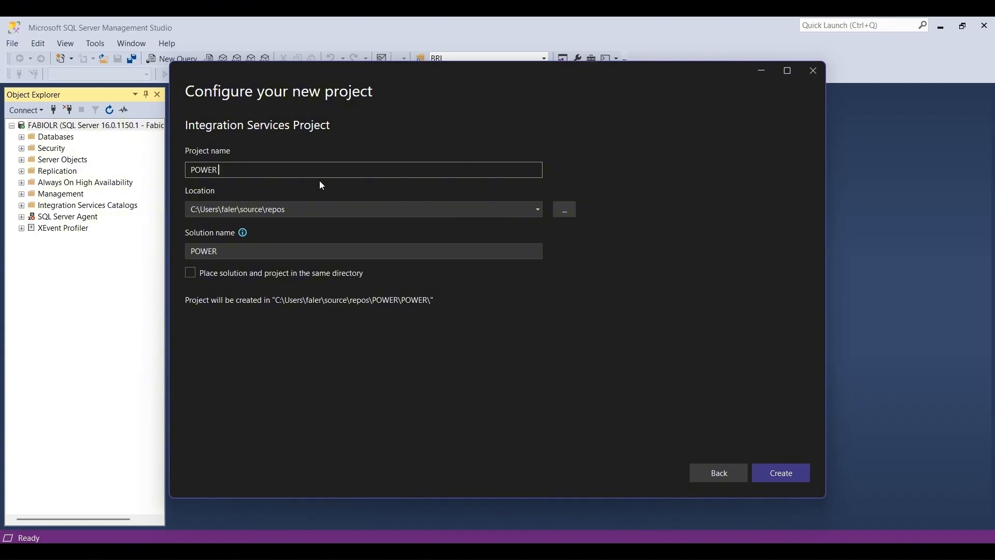
text(_bi)
key(BackSpace)
key(BackSpace)
text(BI)
text(s)
key(BackSpace)
text(SSIS)
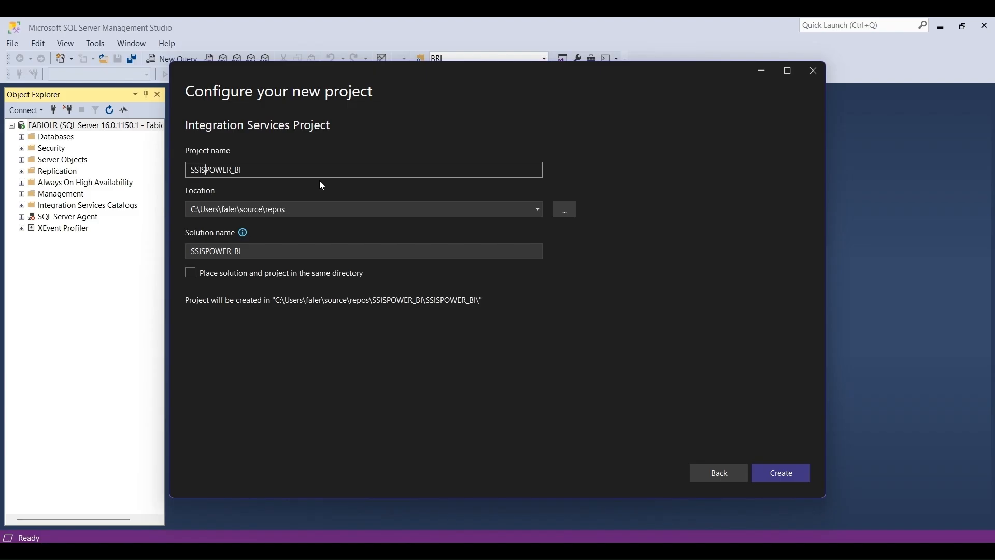
text(_)
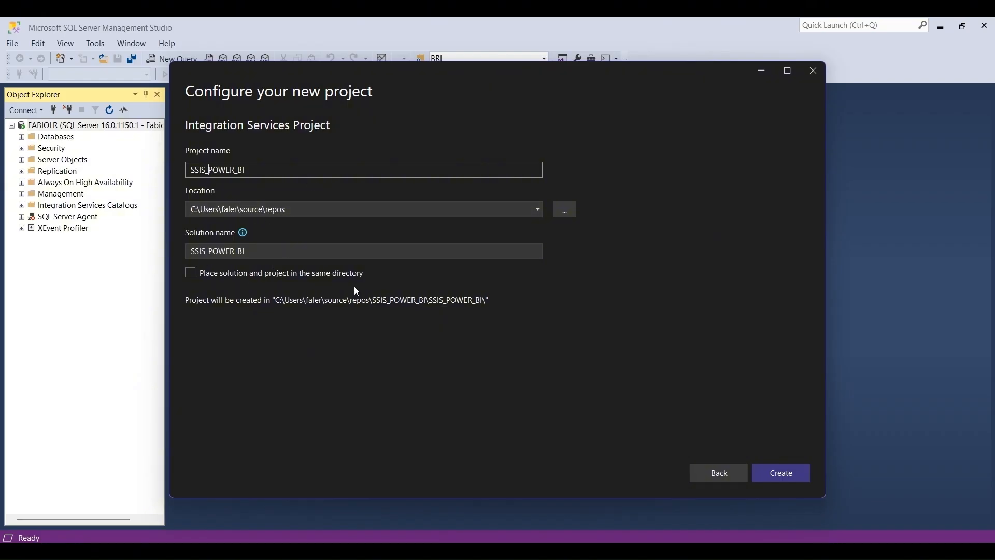
click(778, 473)
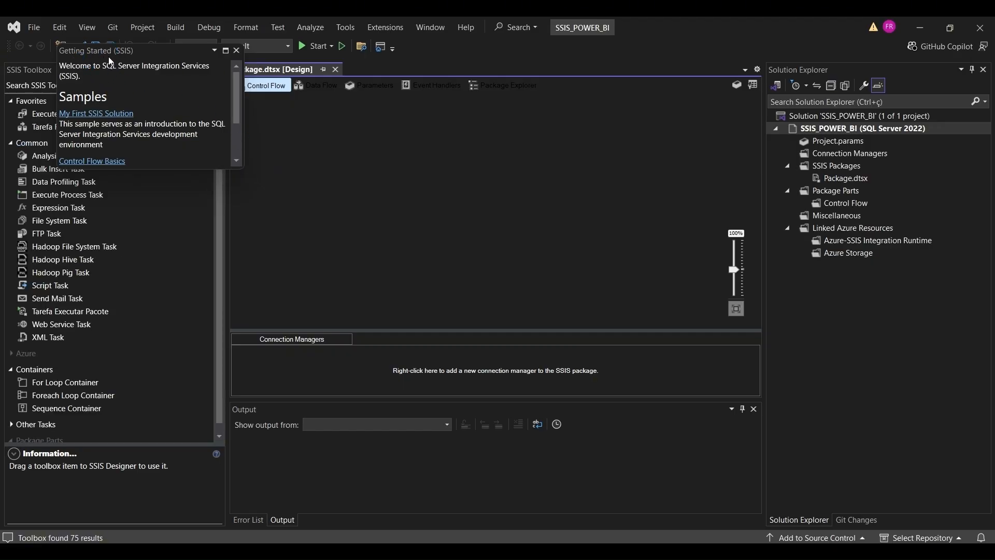
Close the Getting Started (SSIS) window and the Output and Error List panes
click(237, 52)
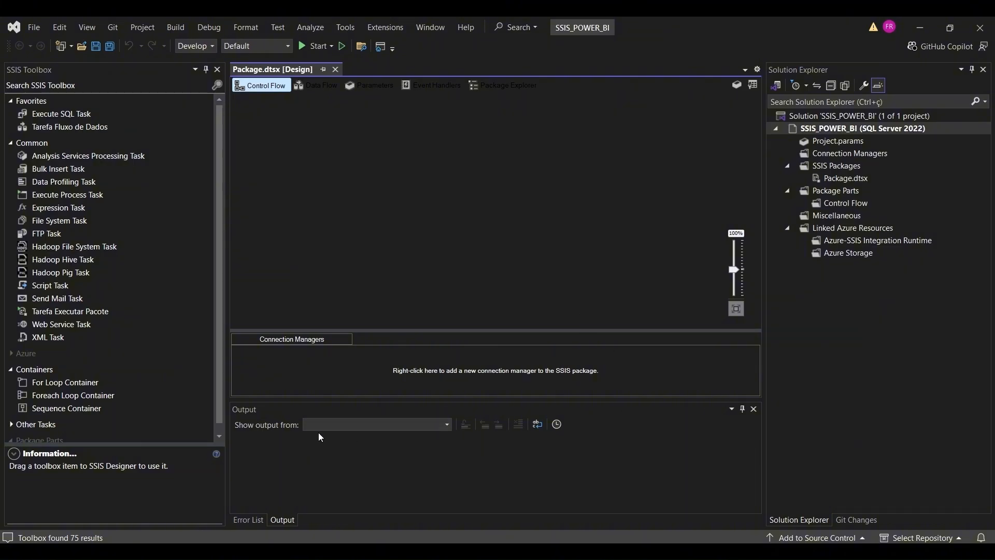
click(755, 409)
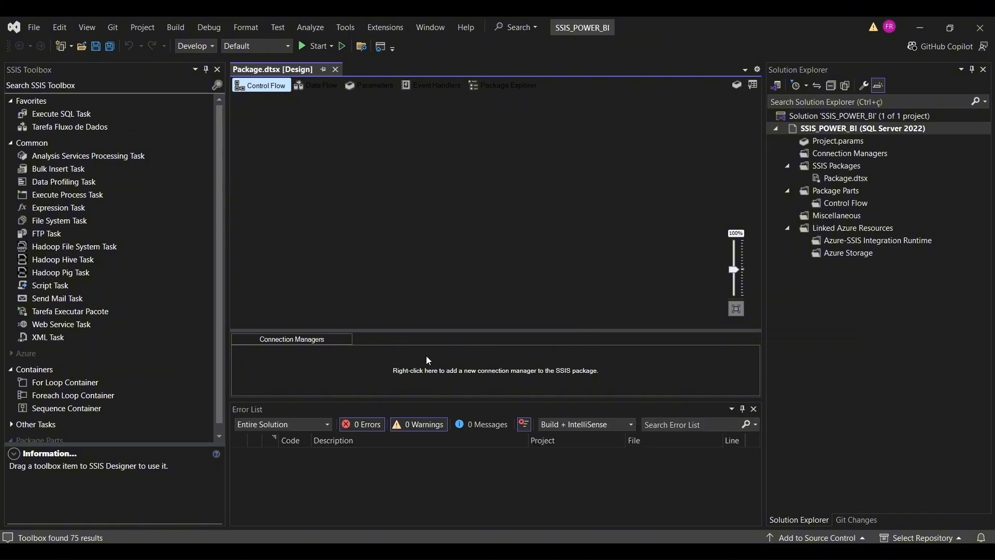
click(754, 409)
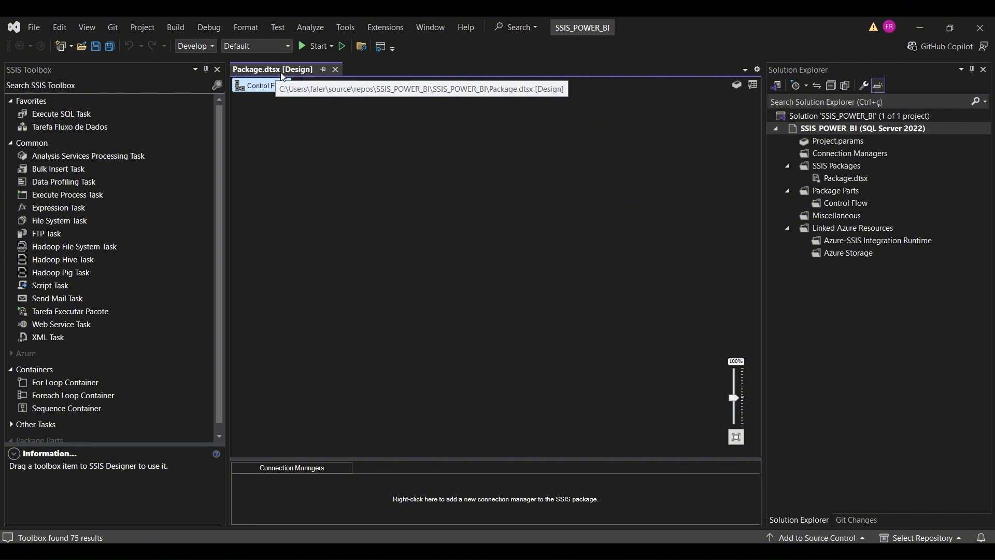
Close and delete the default Package.dtsx, and add a new SSIS package to the project
click(337, 70)
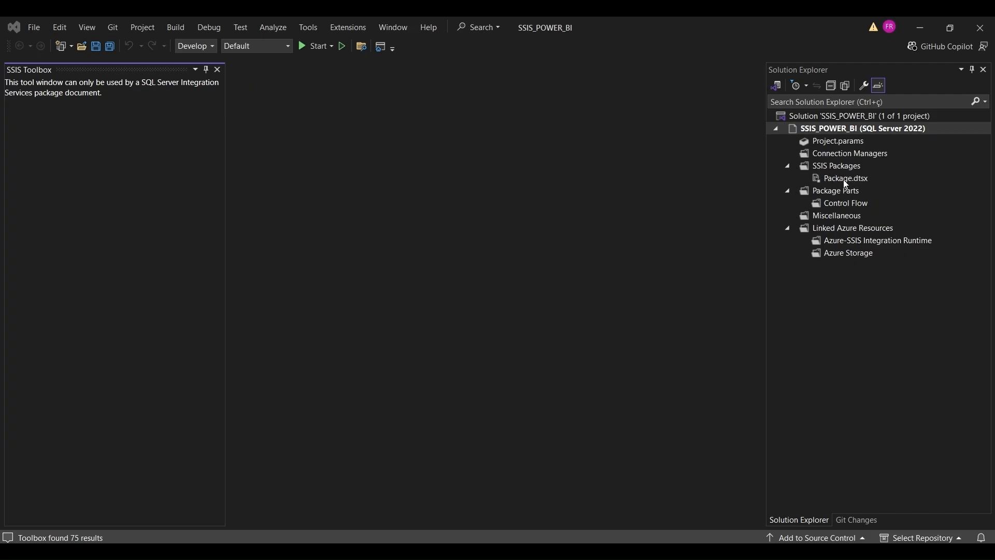
click(840, 180)
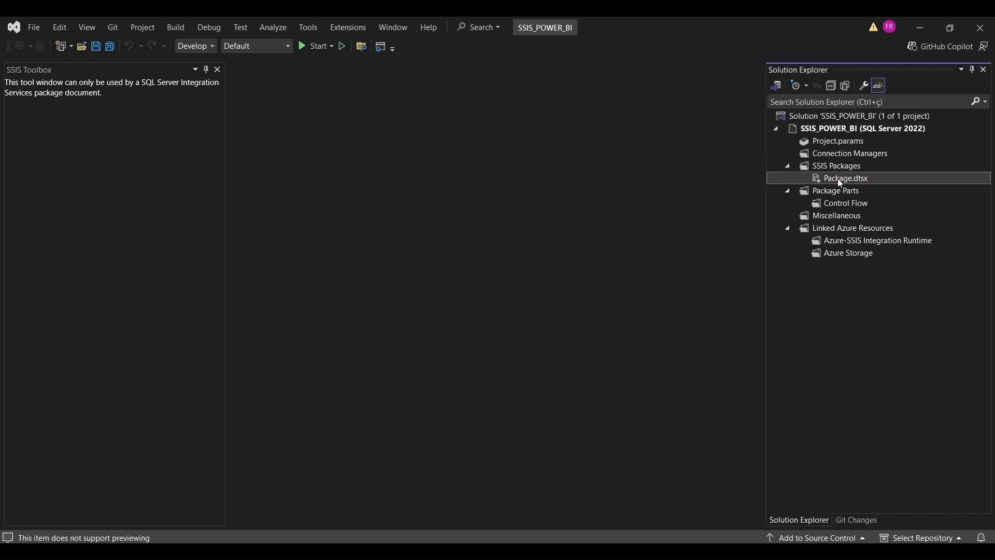
right_click(840, 180)
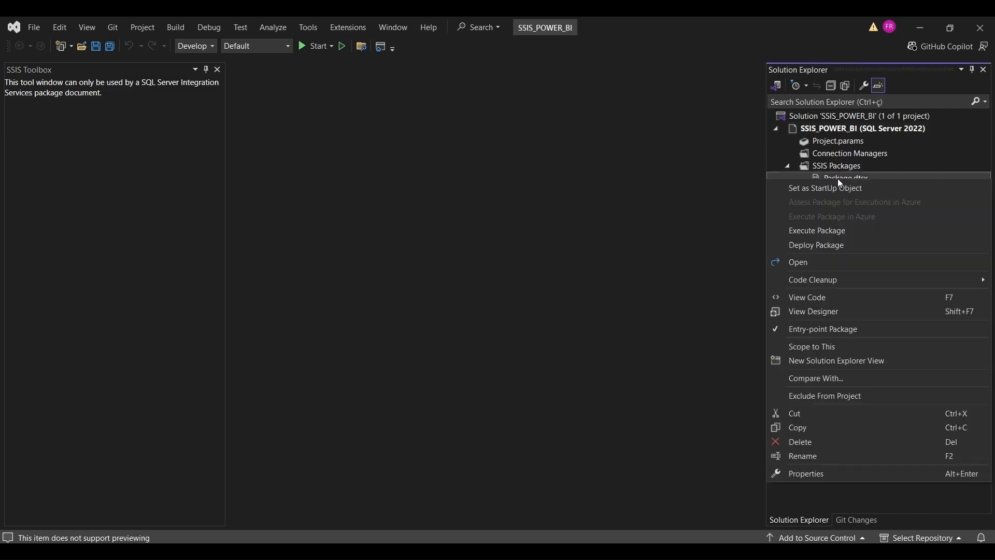
click(803, 442)
click(612, 313)
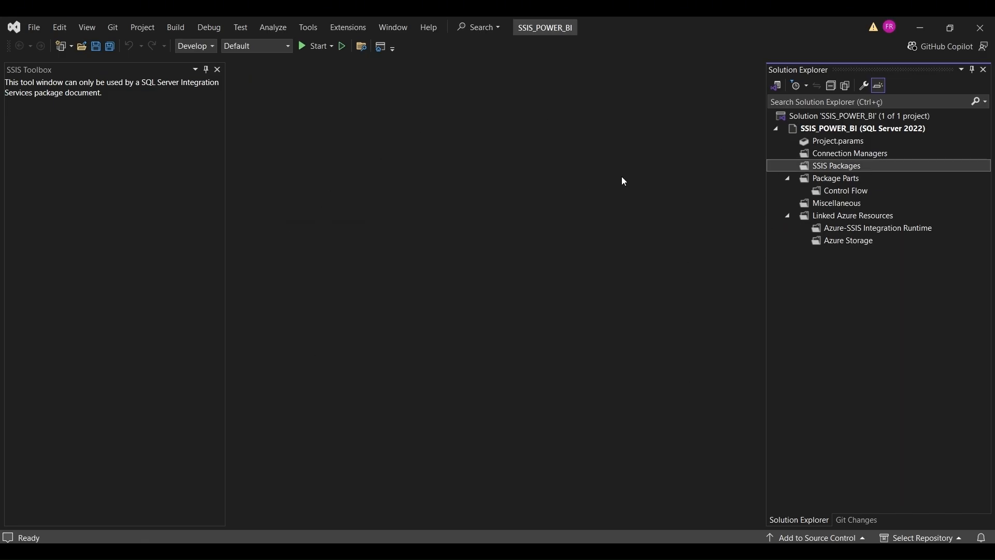
right_click(834, 170)
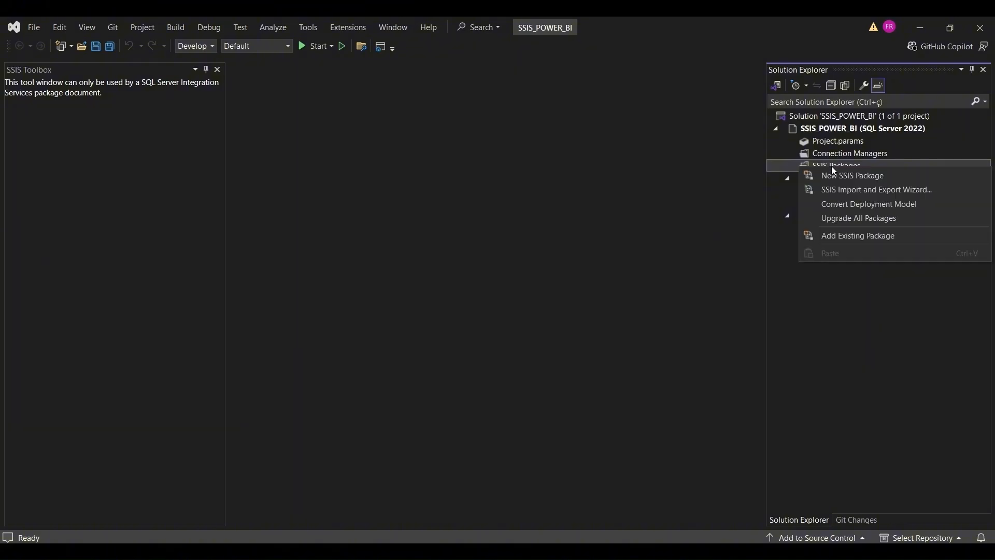
click(894, 180)
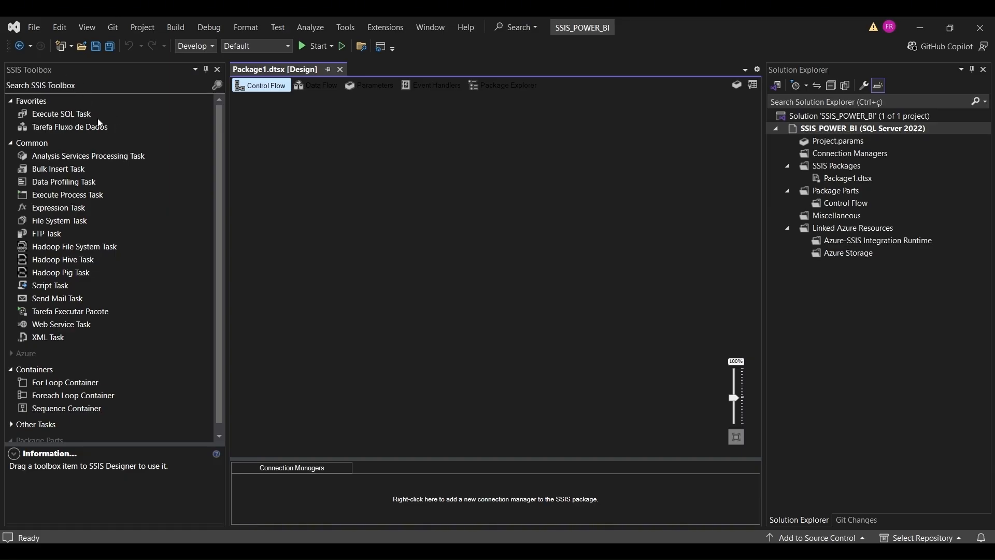
Look over the available toolbox tasks and compare the new package's Control Flow and Data Flow views
scroll(145, 212, down, 1)
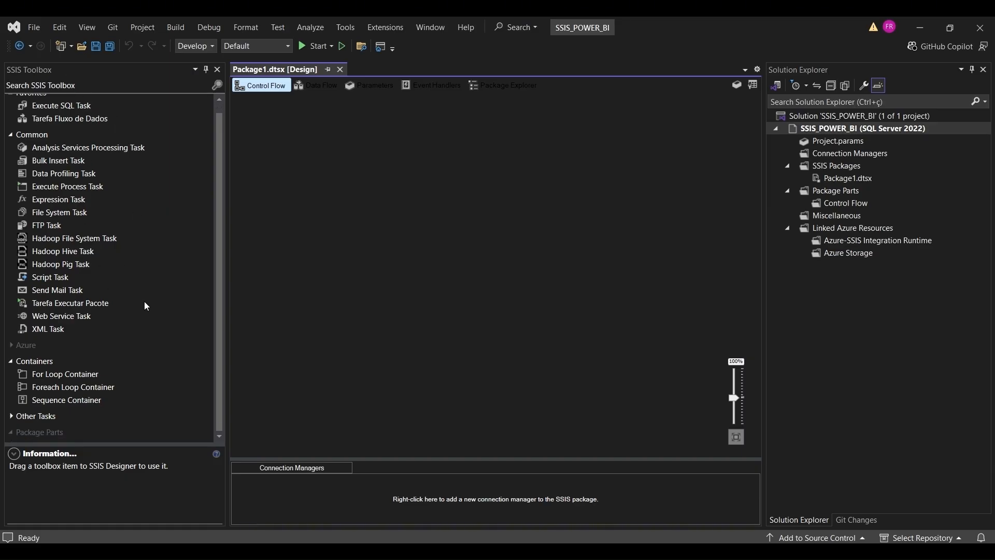
scroll(144, 306, up, 1)
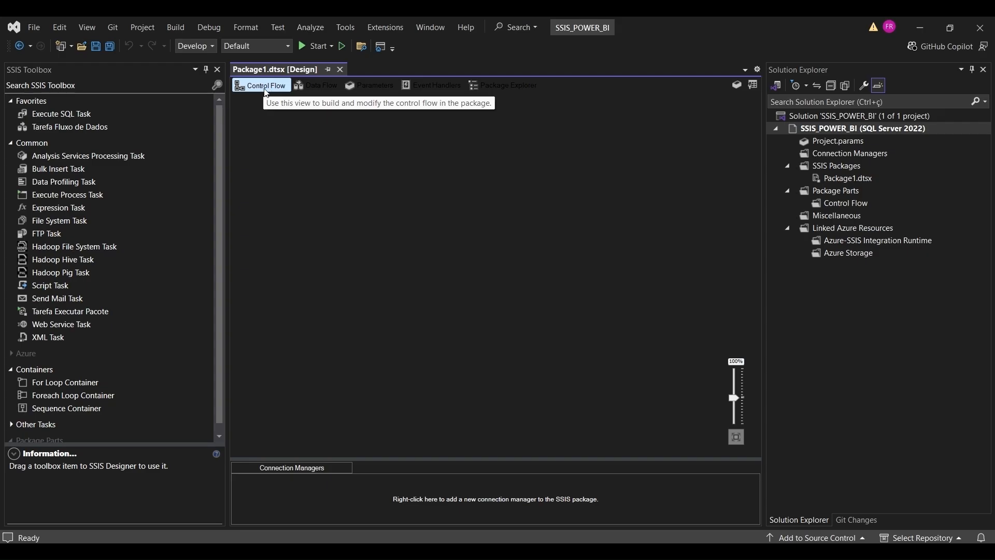
click(327, 93)
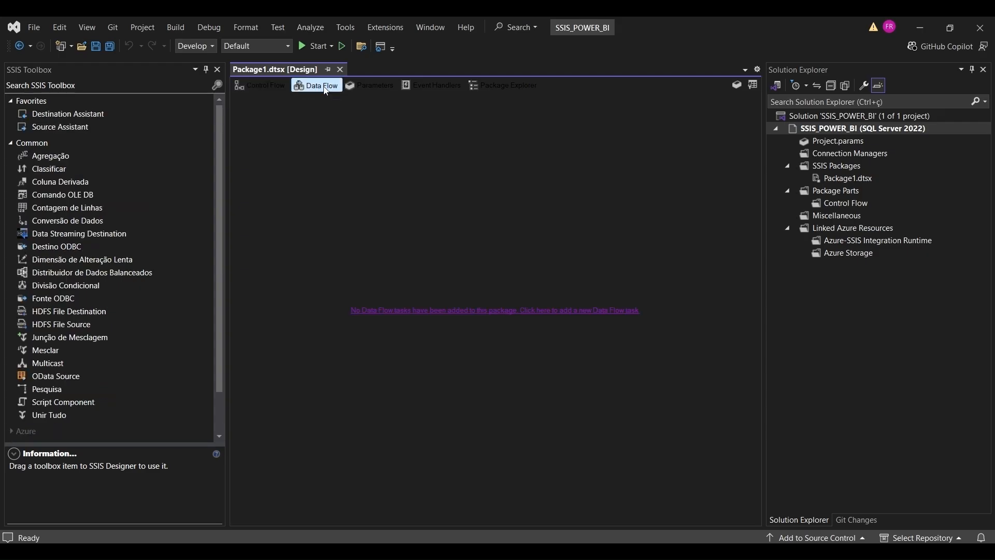
click(269, 87)
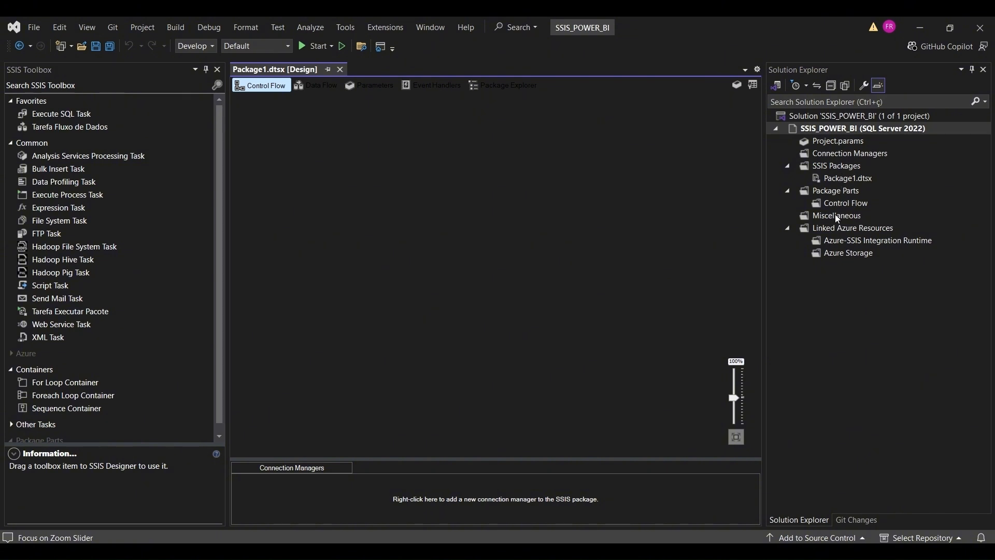
Rename the new package to PBI_fVENDAS.dtsx and save it
double_click(845, 178)
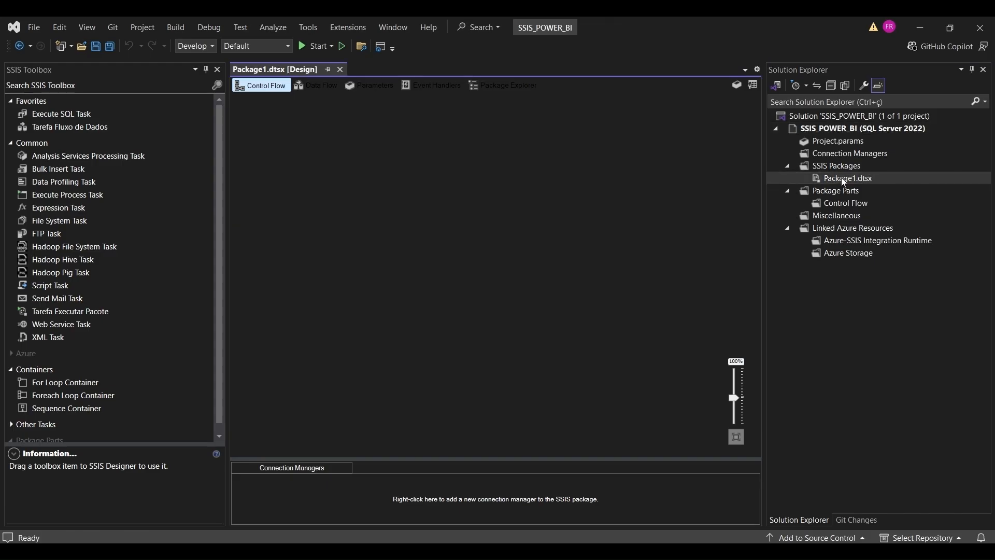
click(842, 176)
click(844, 181)
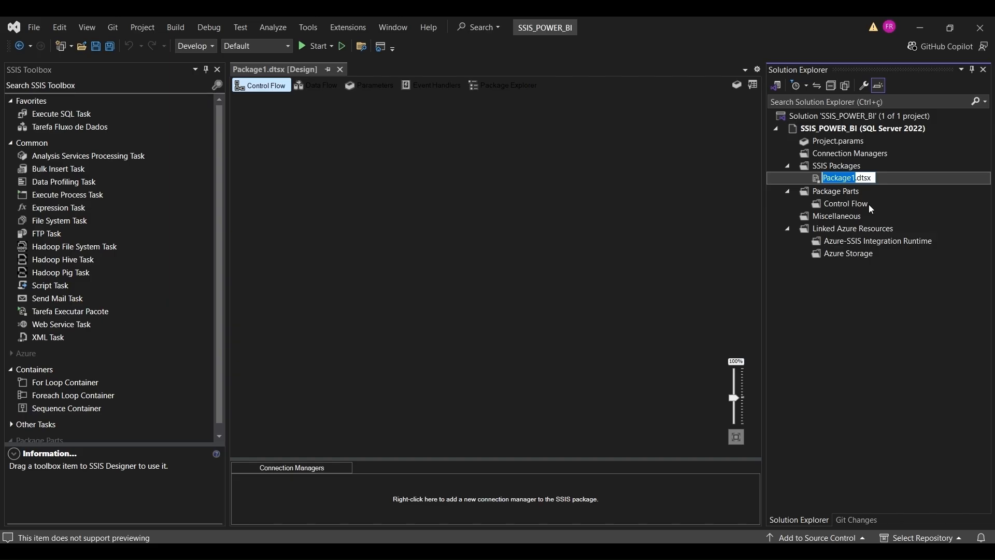
text(PBI_fVENDAS)
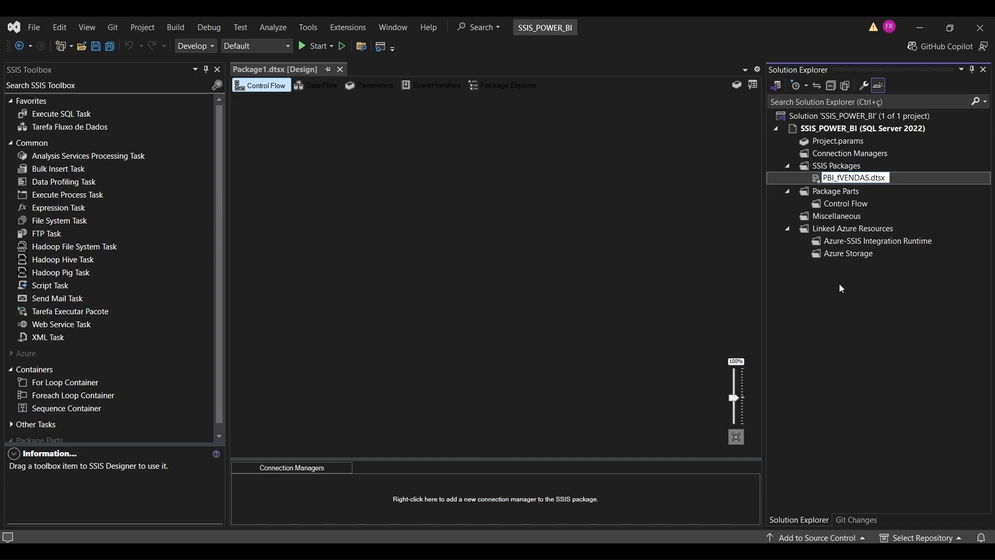
key(Return)
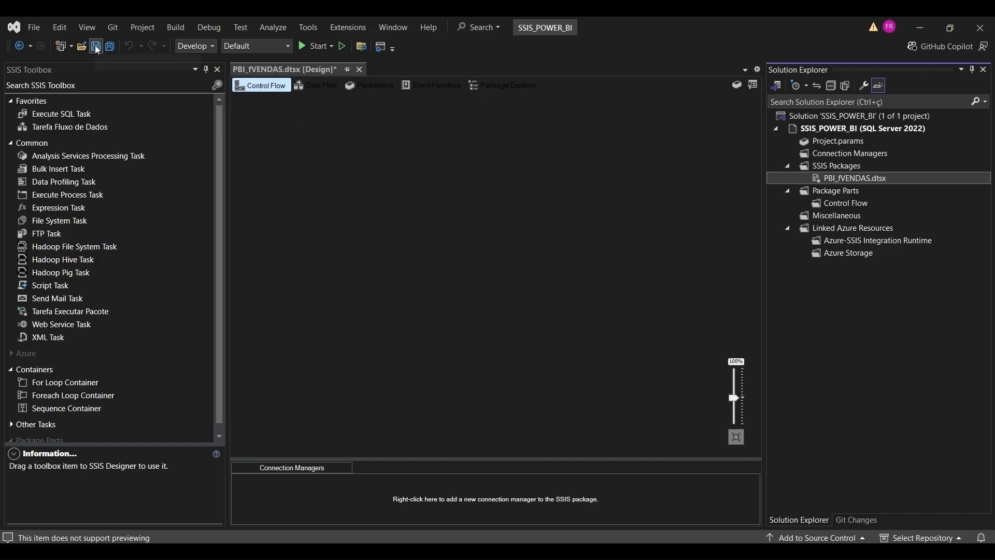
right_click(287, 70)
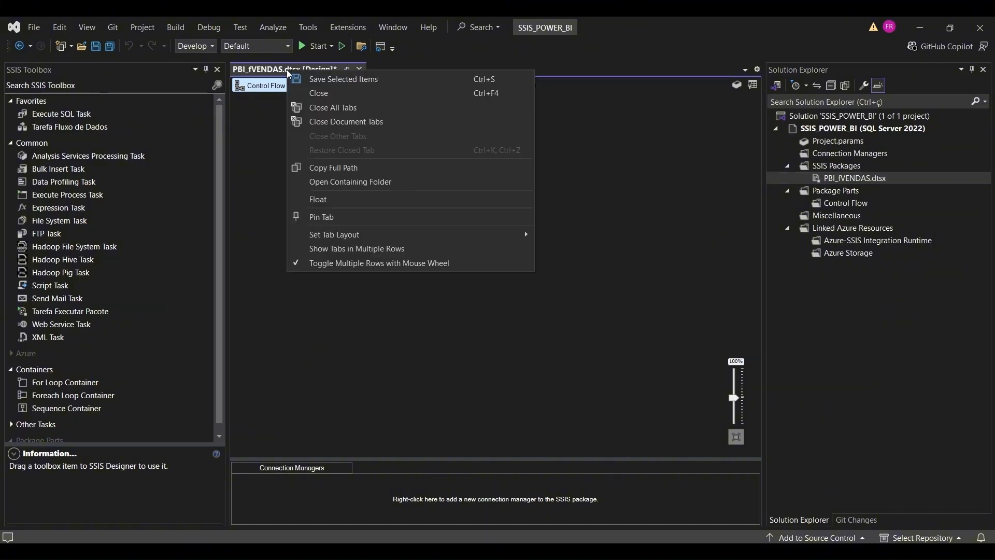
click(373, 80)
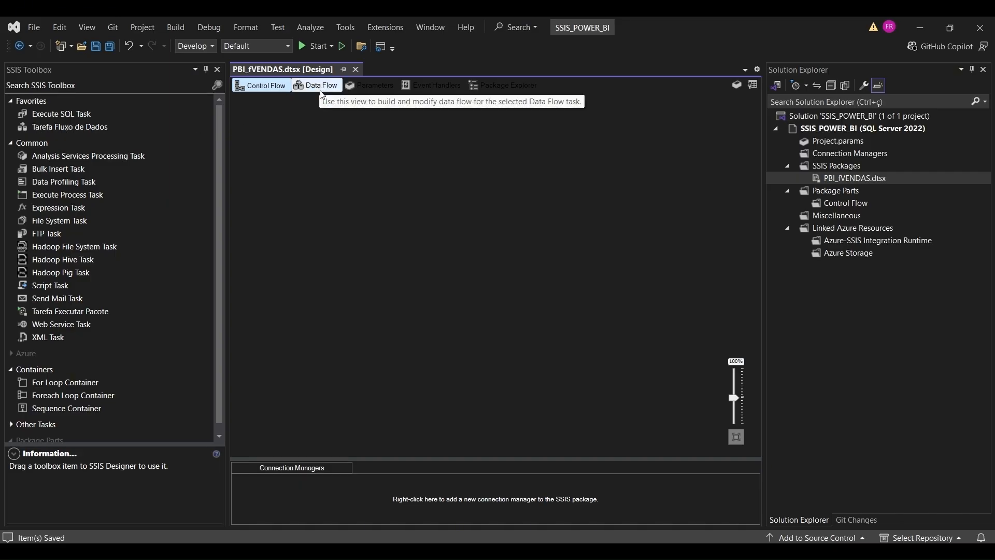
click(67, 126)
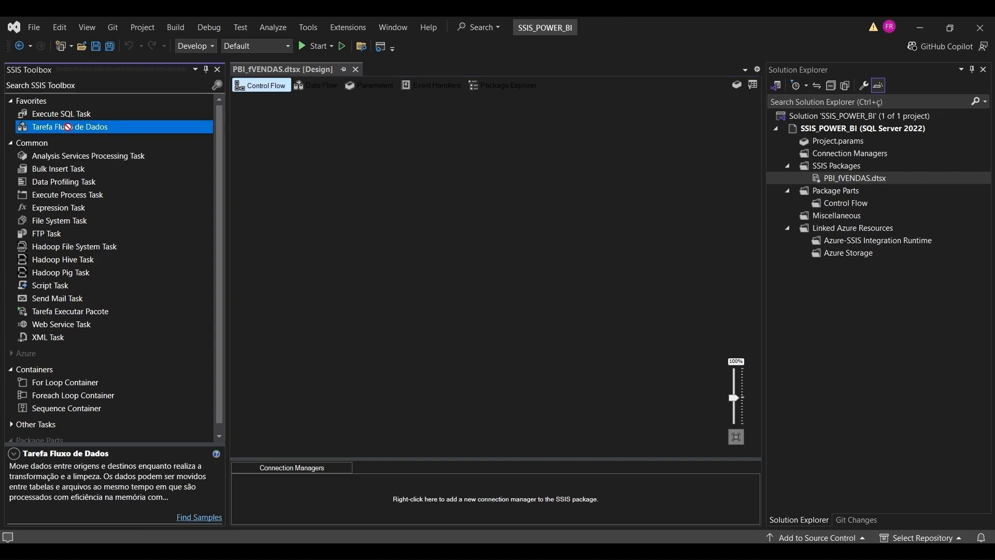
drag(63, 127, 250, 145)
drag(312, 136, 310, 134)
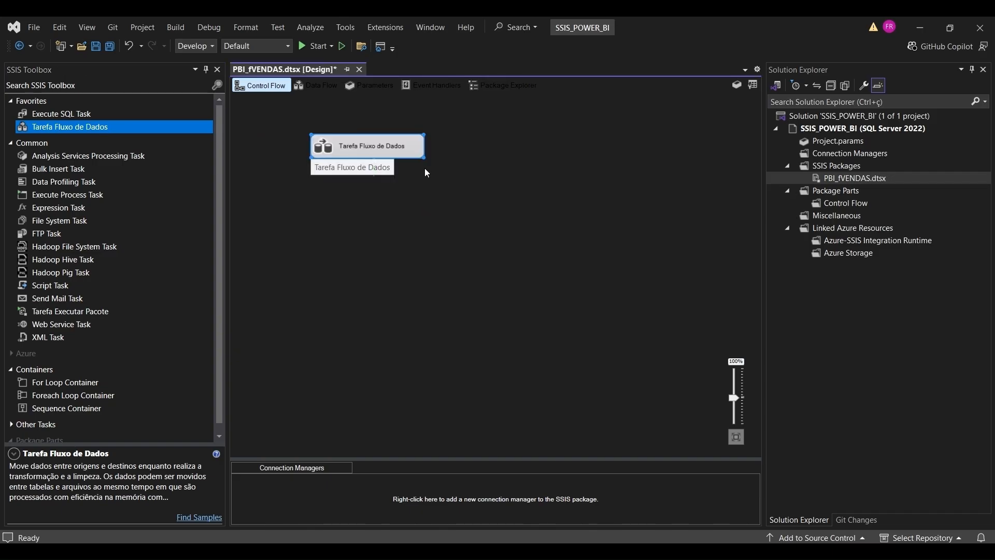
click(415, 155)
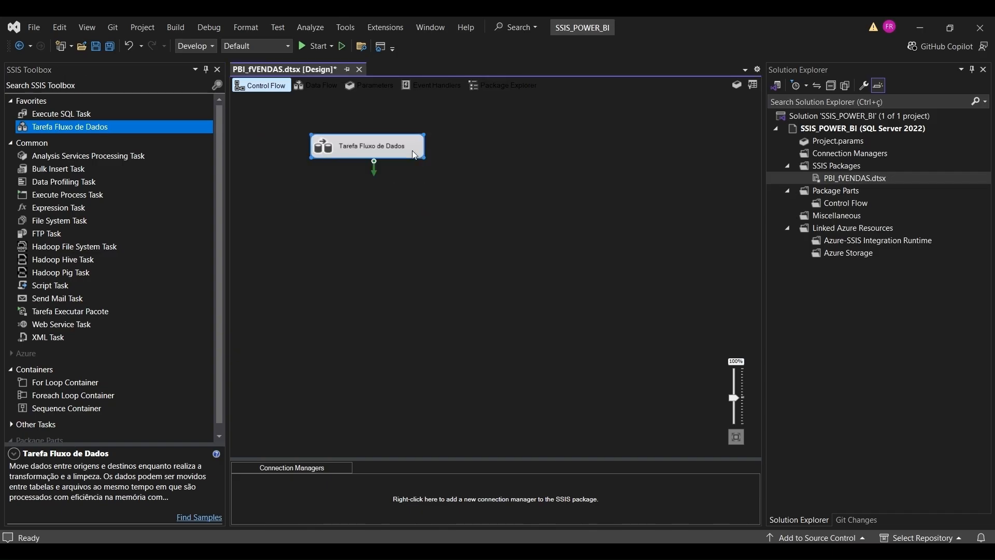
key(Delete)
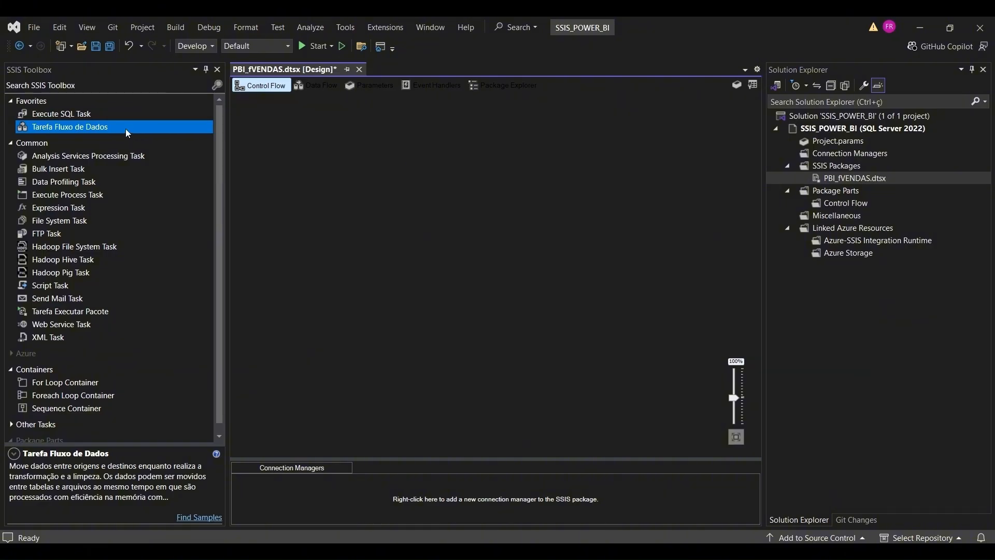
Add a Tarefa Fluxo de Dados task to the package's control flow and open its data flow with the available components
drag(126, 130, 320, 148)
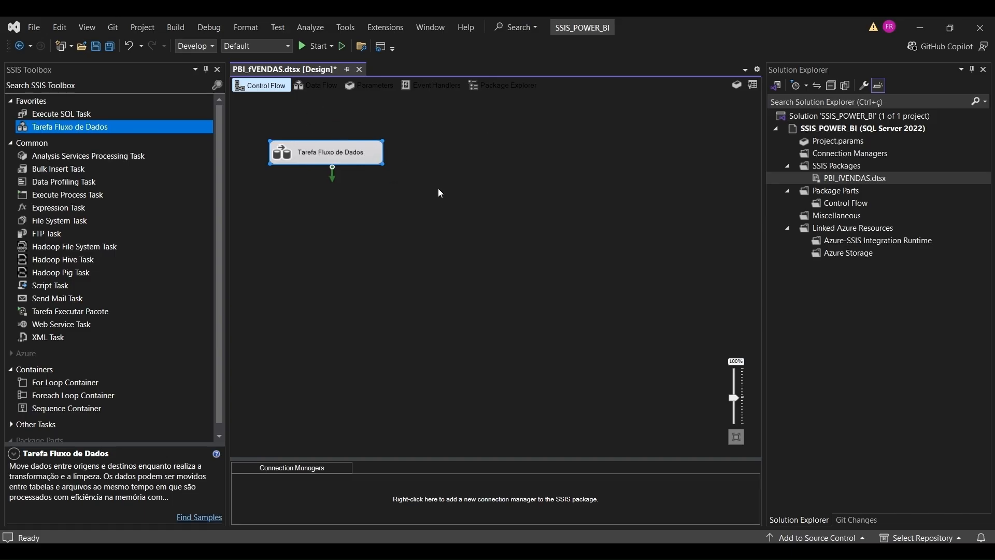
click(329, 87)
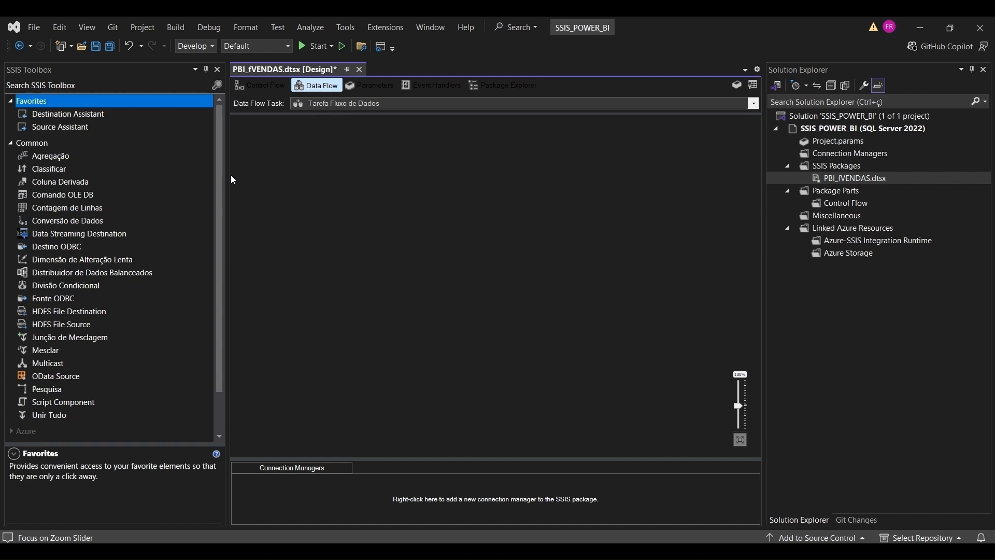
click(262, 85)
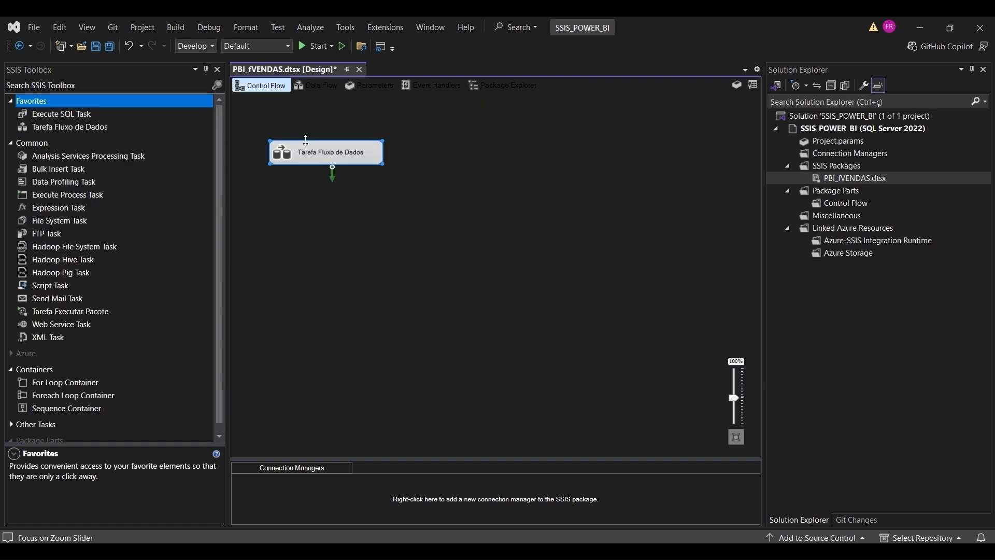
click(391, 200)
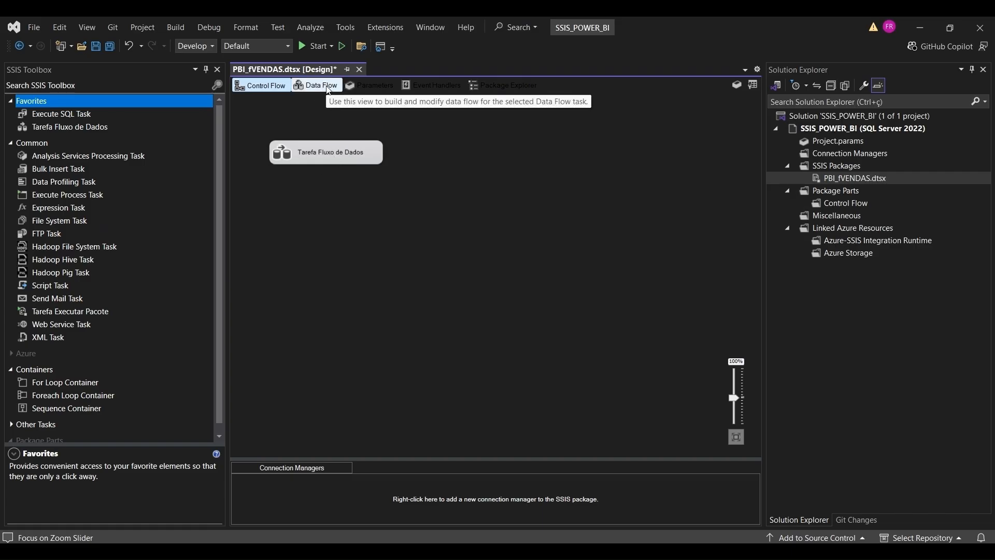
double_click(336, 156)
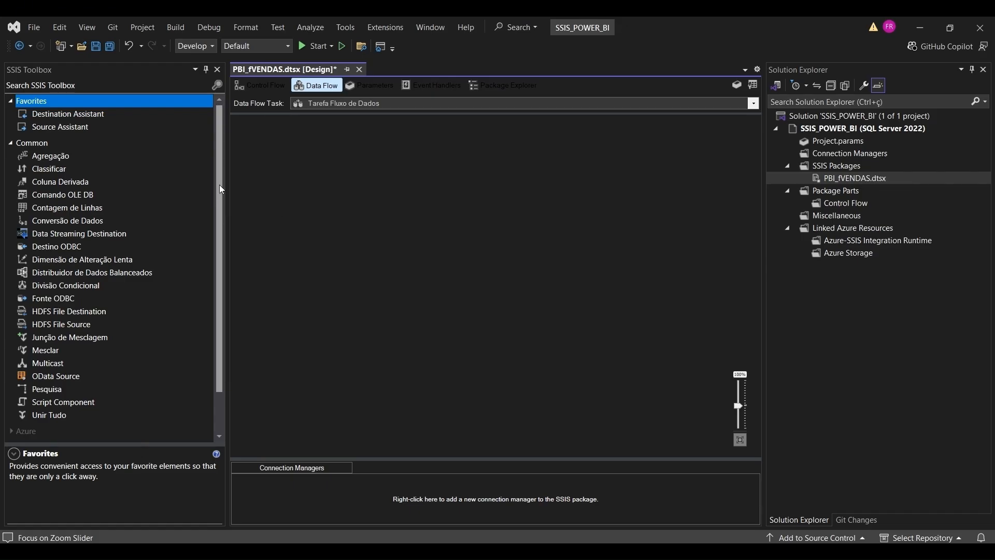
drag(219, 184, 218, 233)
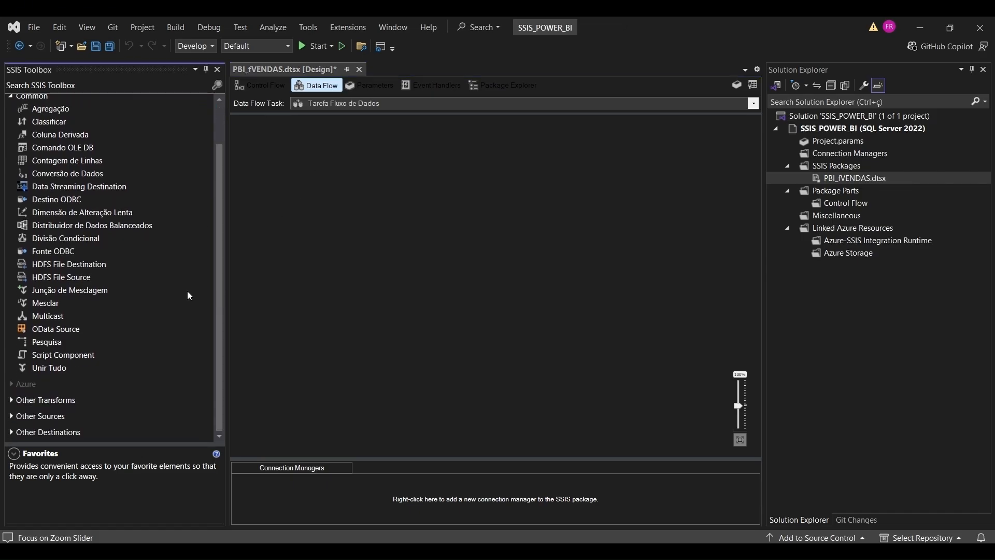
scroll(188, 213, up, 3)
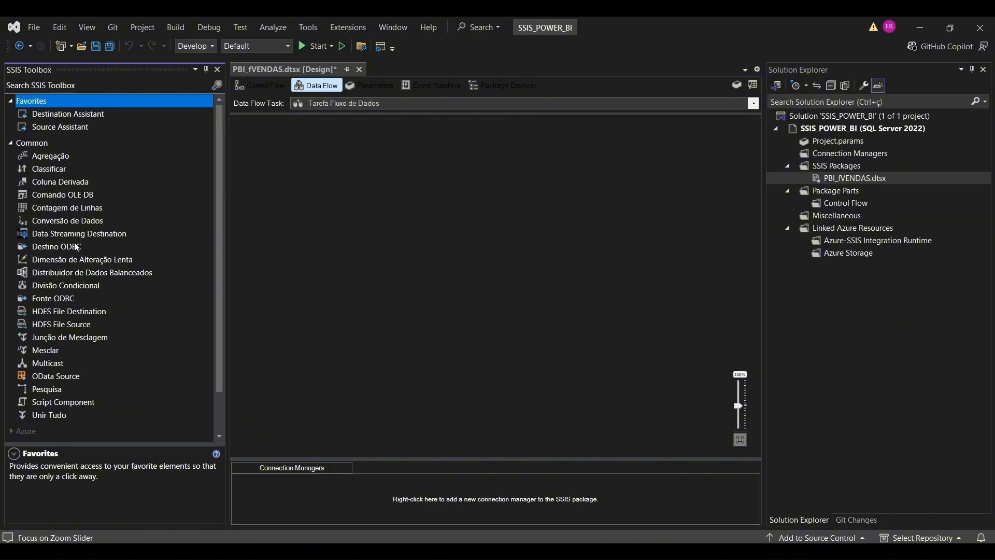
Add an Origem do Excel source from the other sources to the upper area of the data flow
scroll(76, 248, down, 2)
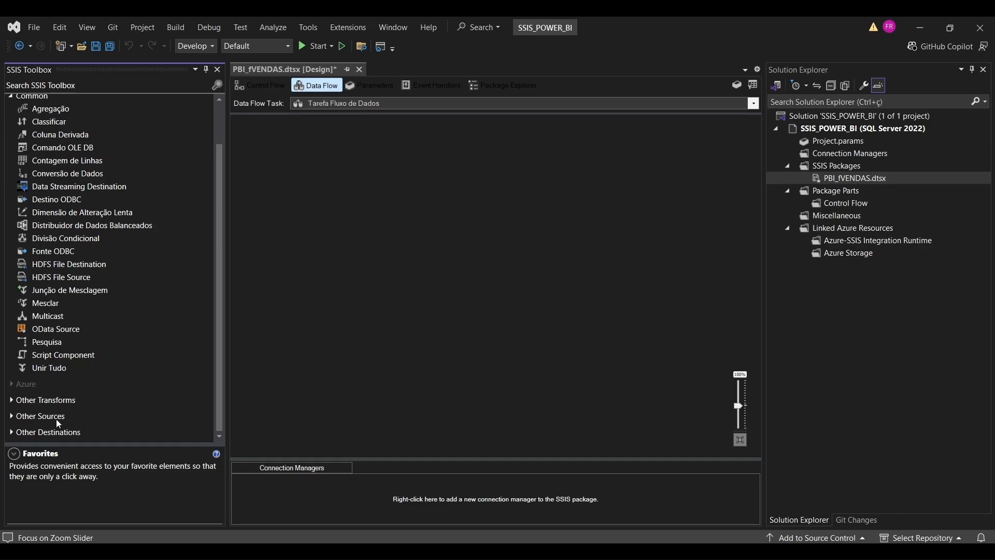
click(11, 416)
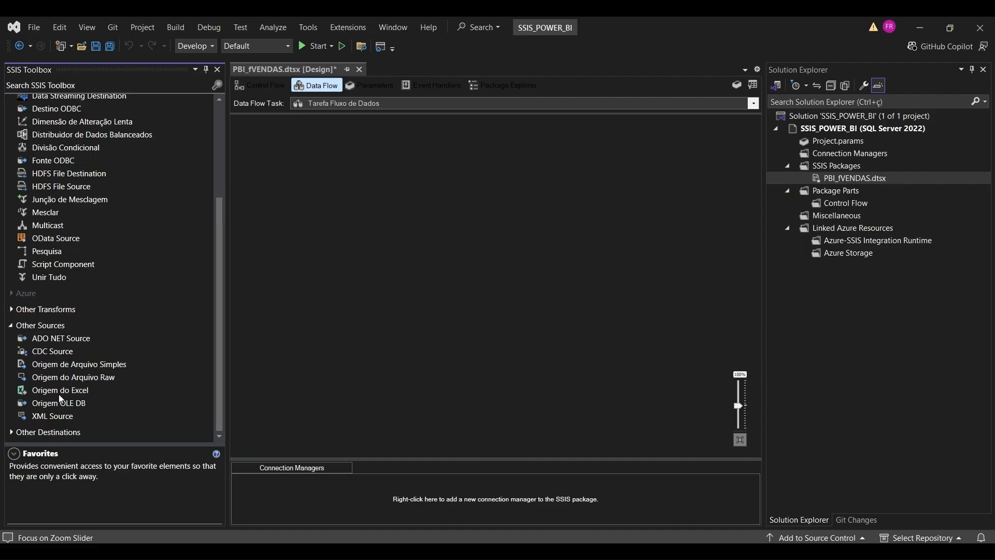
click(74, 390)
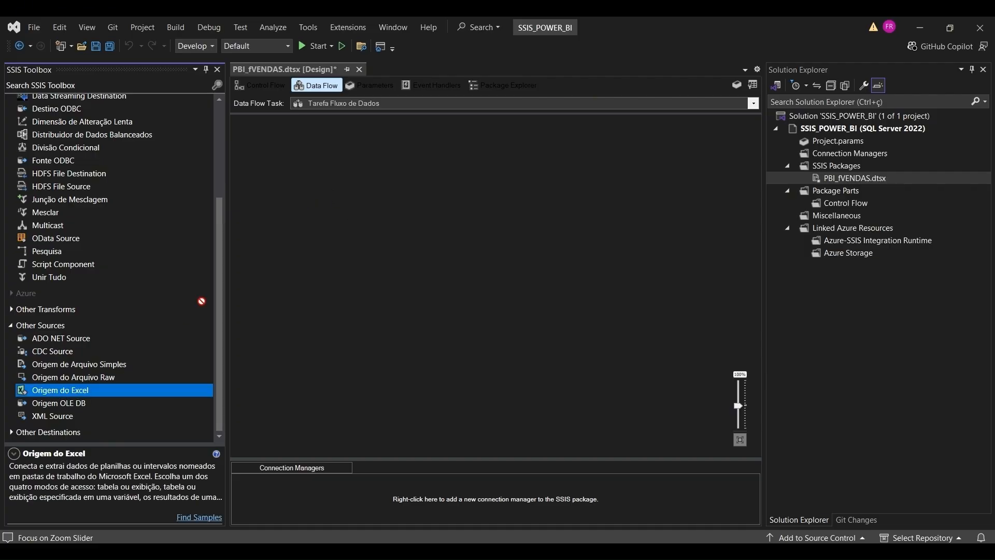
drag(282, 155, 292, 142)
drag(330, 151, 296, 151)
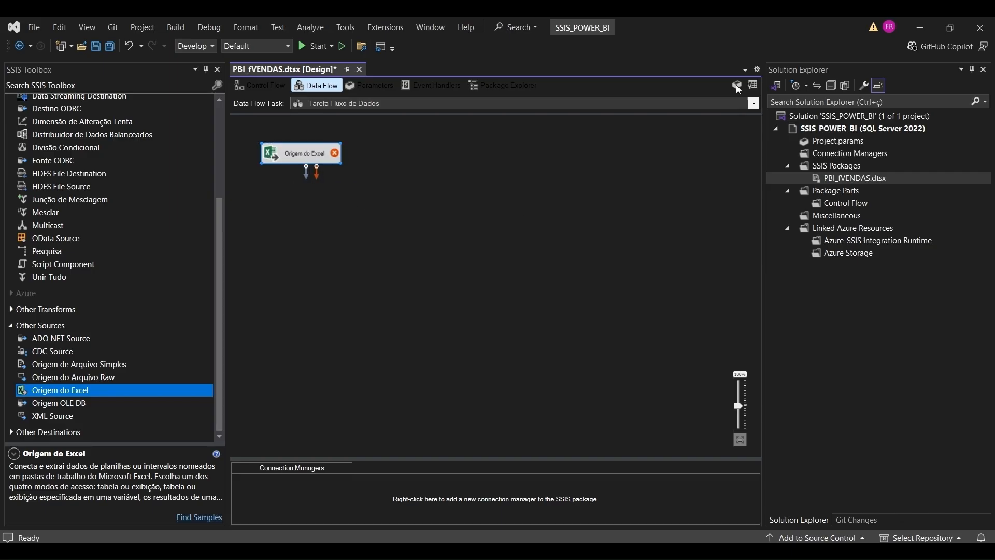
Minimize the open windows and display the PBI Curso > 01 - Dados > SSIS folder in File Explorer with large icons
click(925, 25)
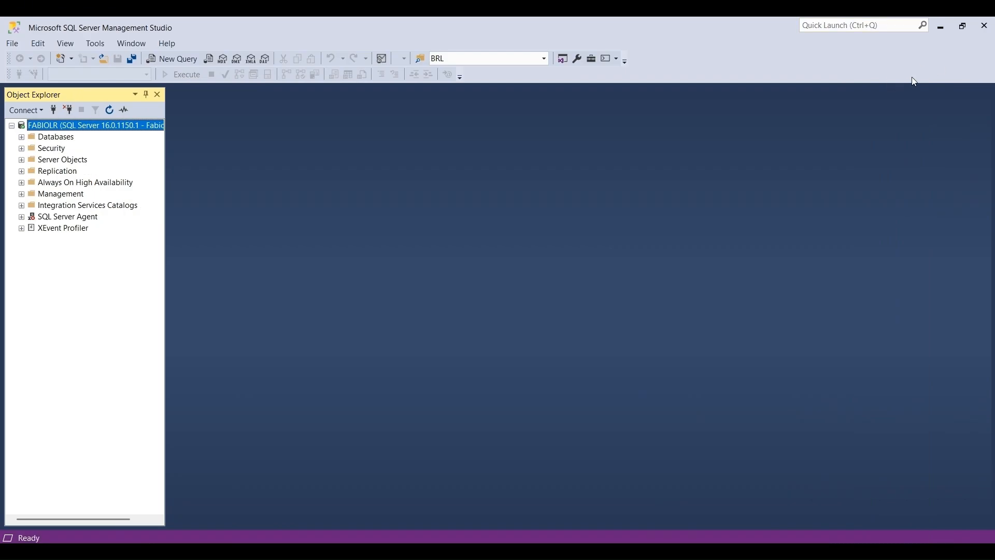
click(941, 27)
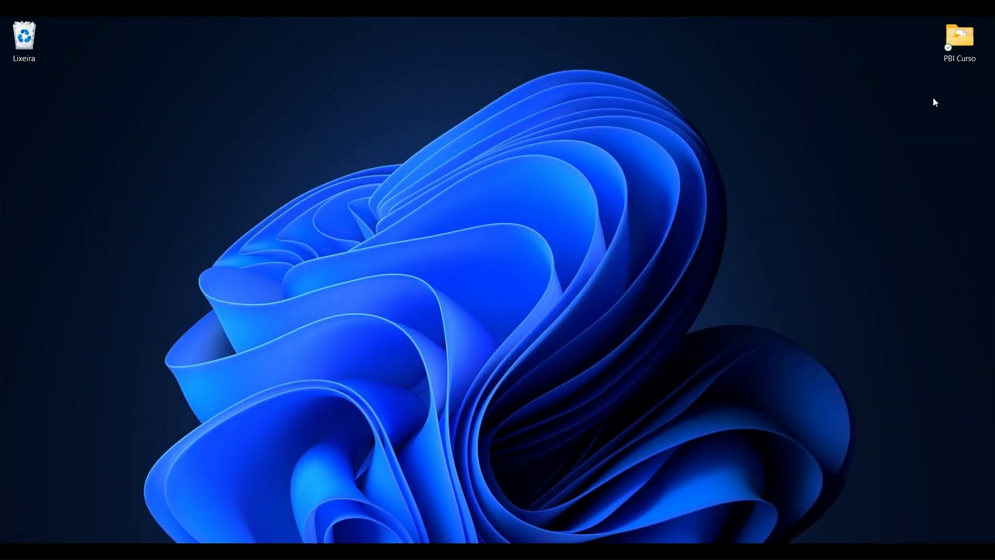
double_click(961, 40)
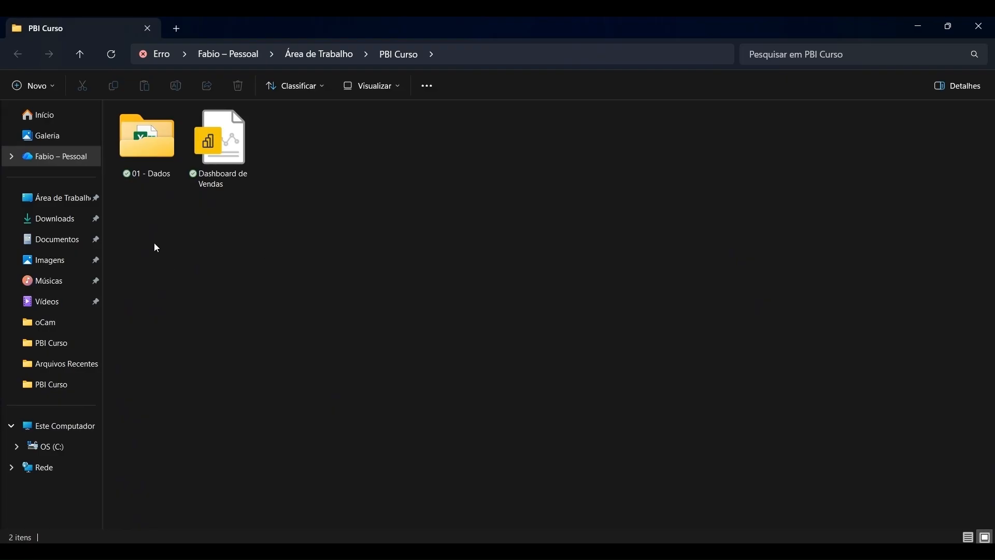
double_click(142, 142)
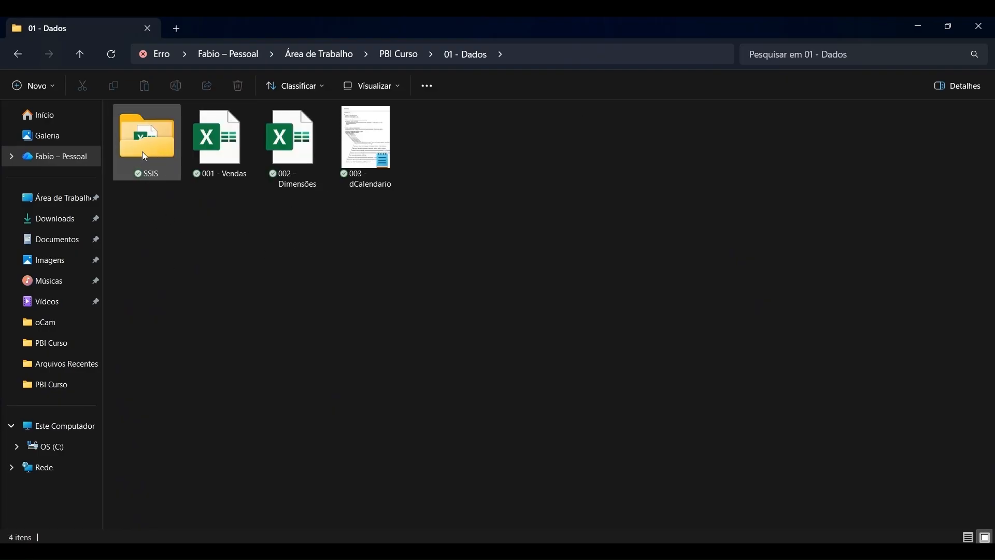
double_click(155, 131)
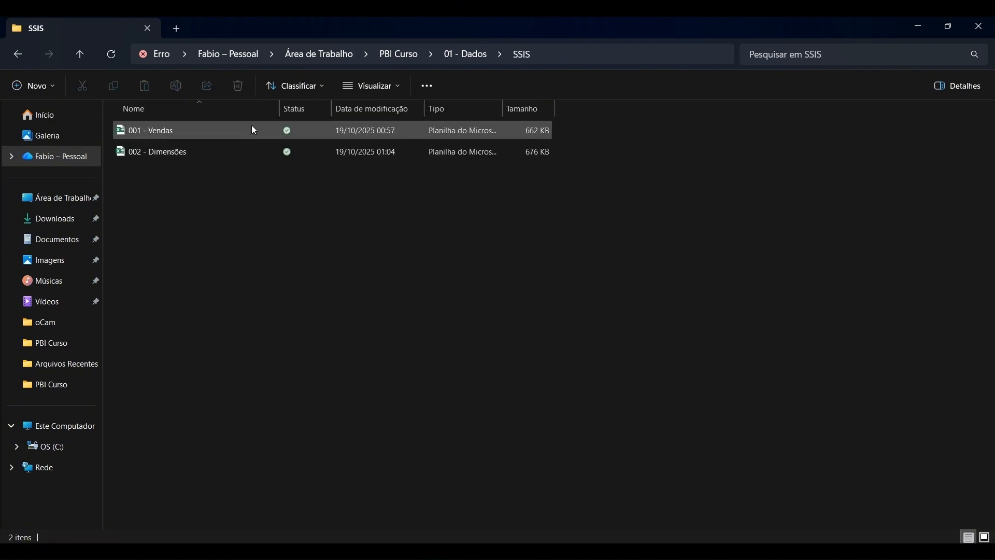
click(386, 89)
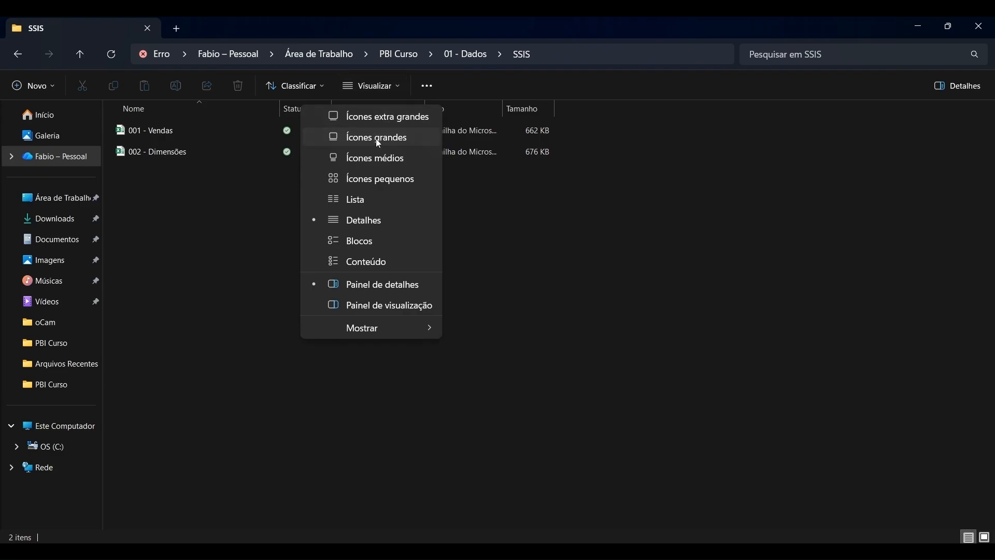
click(381, 138)
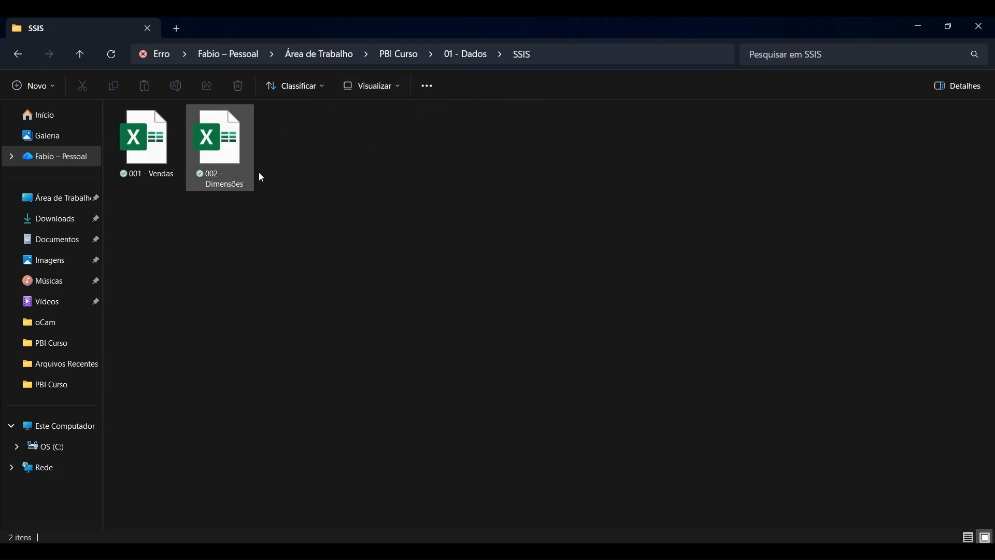
click(232, 157)
click(150, 141)
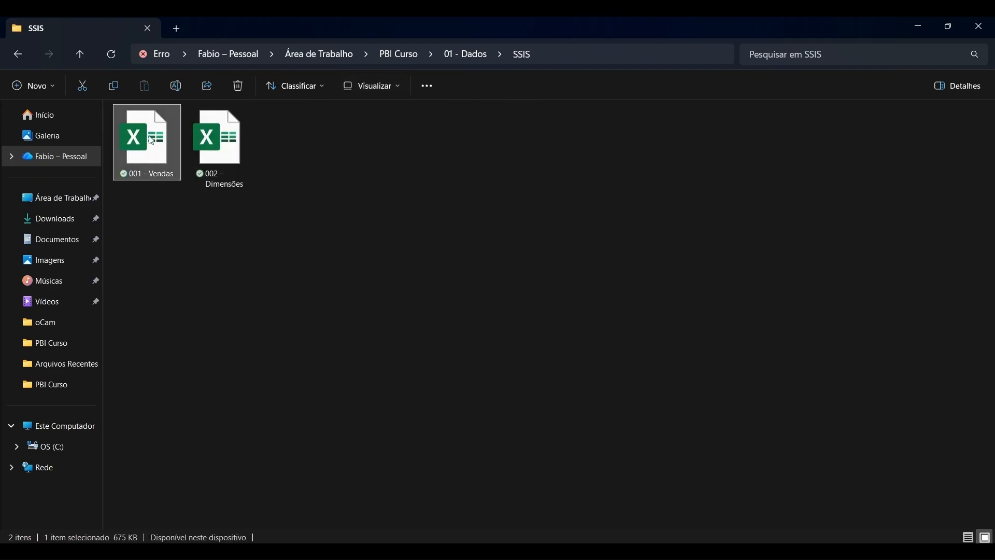
click(238, 145)
click(148, 145)
click(208, 154)
click(173, 148)
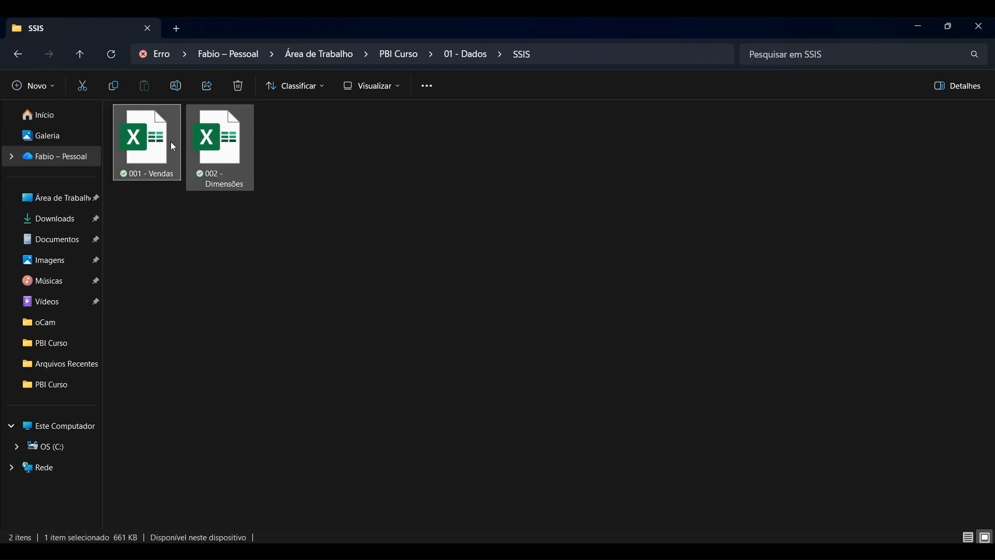
click(224, 155)
click(167, 143)
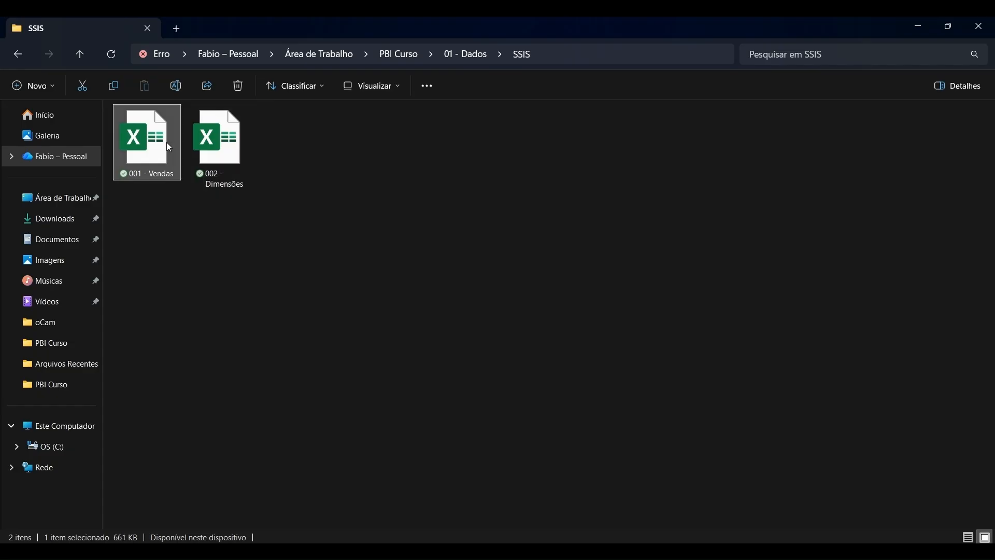
click(240, 154)
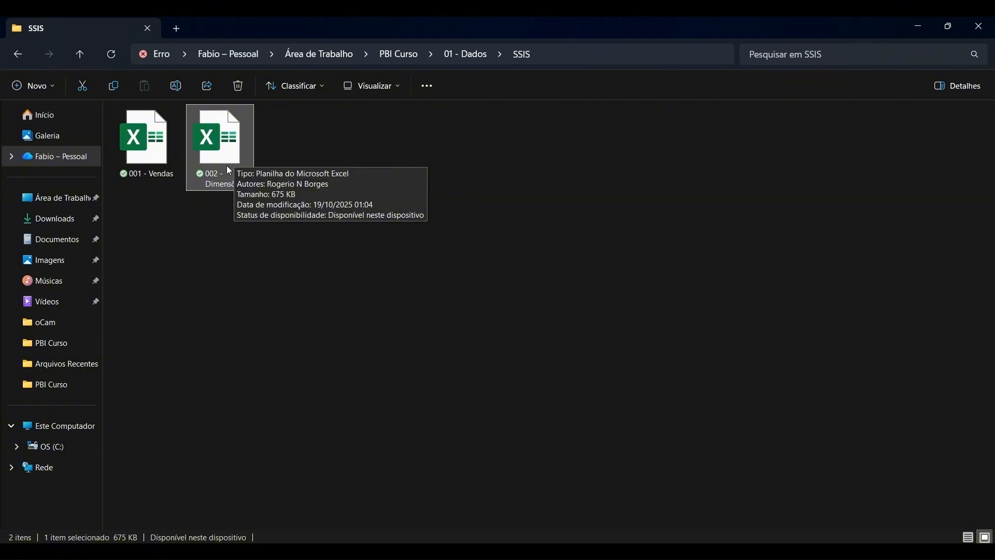
Open the 001 - Vendas workbook in Excel to examine the fVendas sheet's columns, and close it
double_click(150, 150)
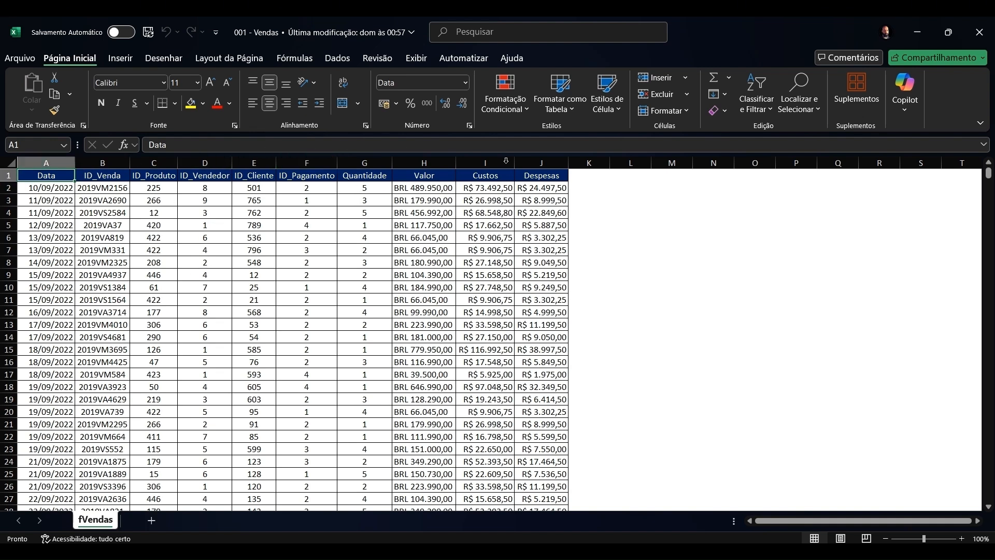
click(979, 38)
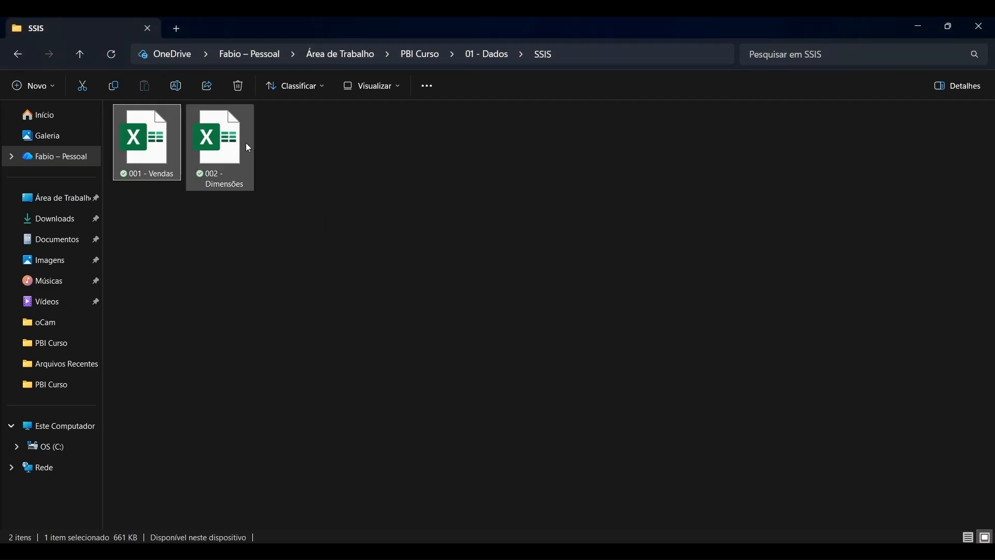
Open the 002 - Dimensões workbook and look through its Vendedores, Clientes, Cidades and Forma_Pagto sheets
click(231, 141)
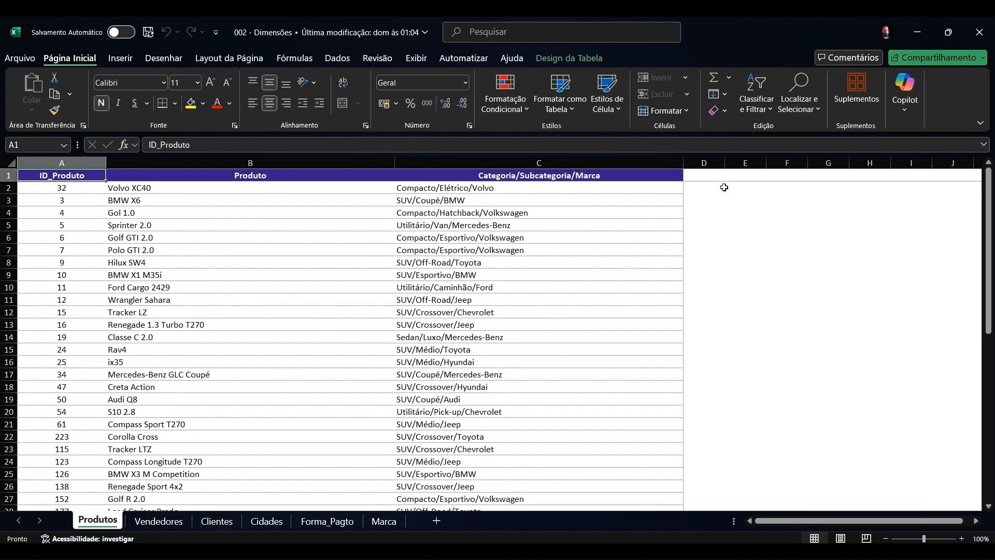
click(178, 524)
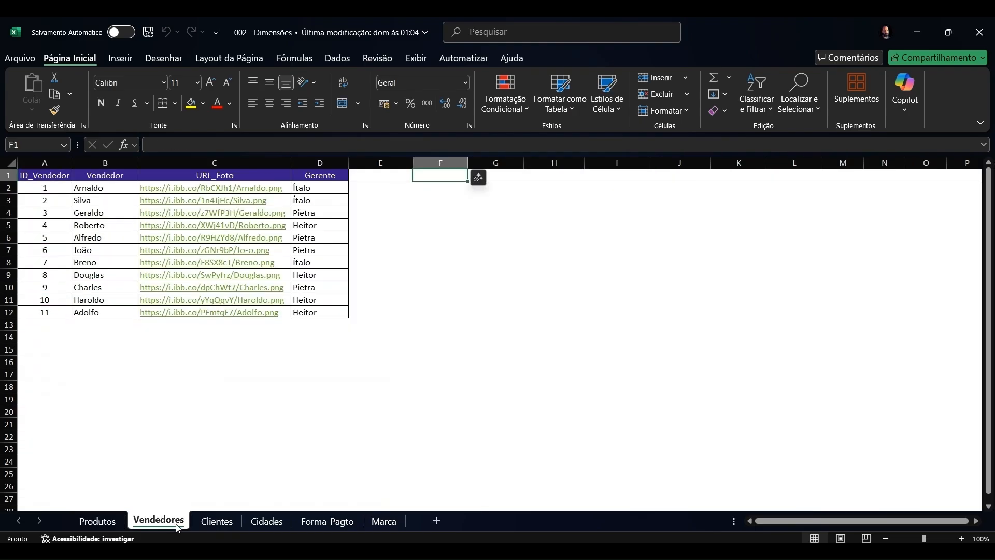
click(221, 526)
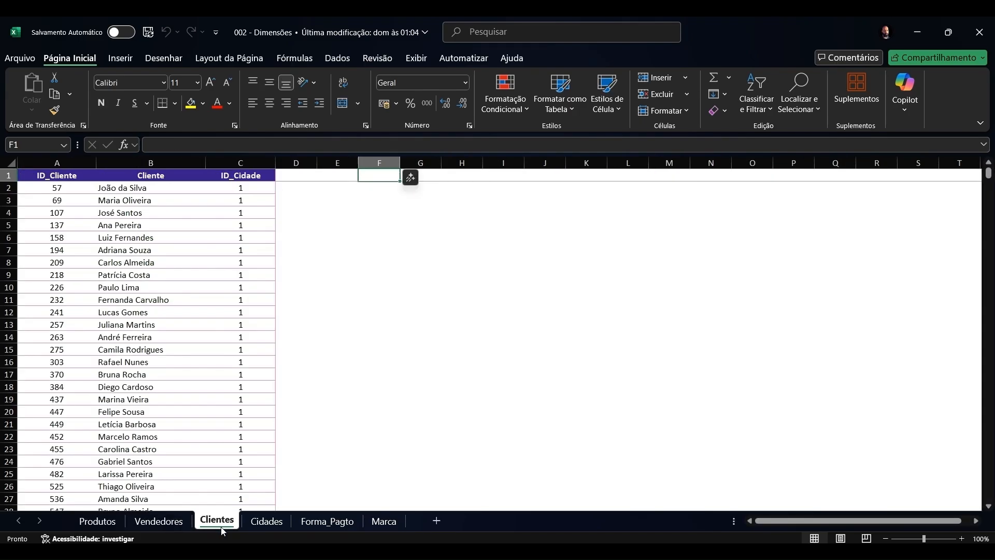
click(281, 527)
click(317, 531)
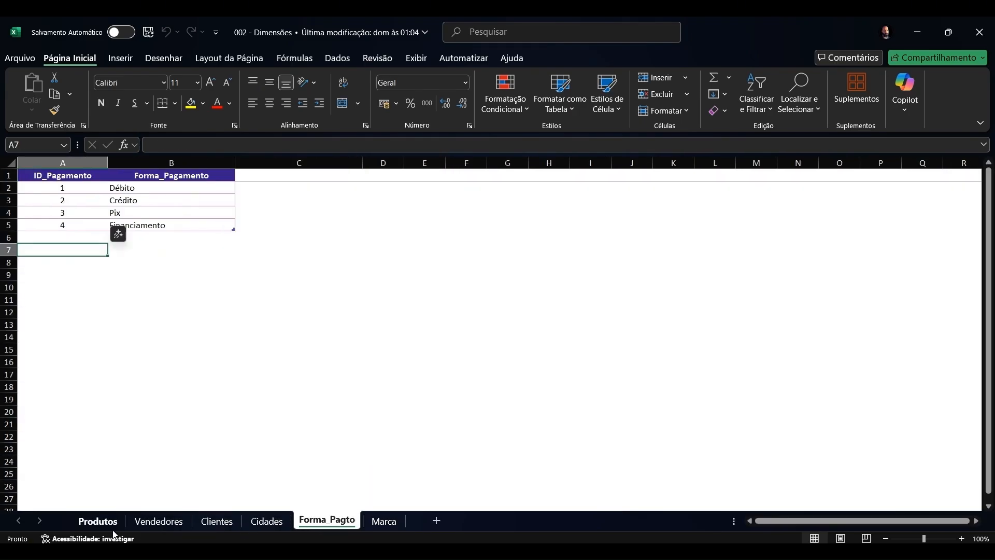
Examine the ID, product and category columns of the Produtos sheet, and close the 002 - Dimensões workbook
click(98, 521)
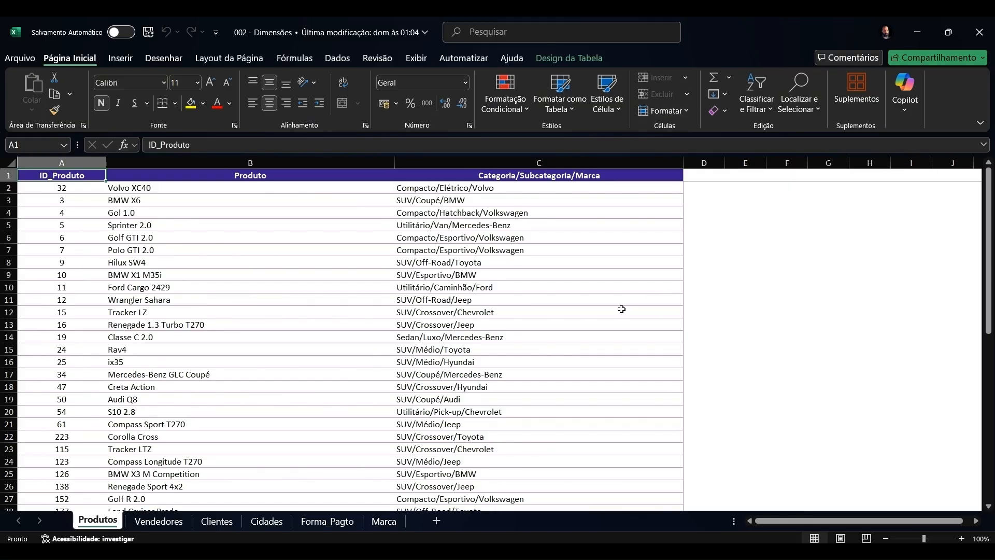
click(113, 187)
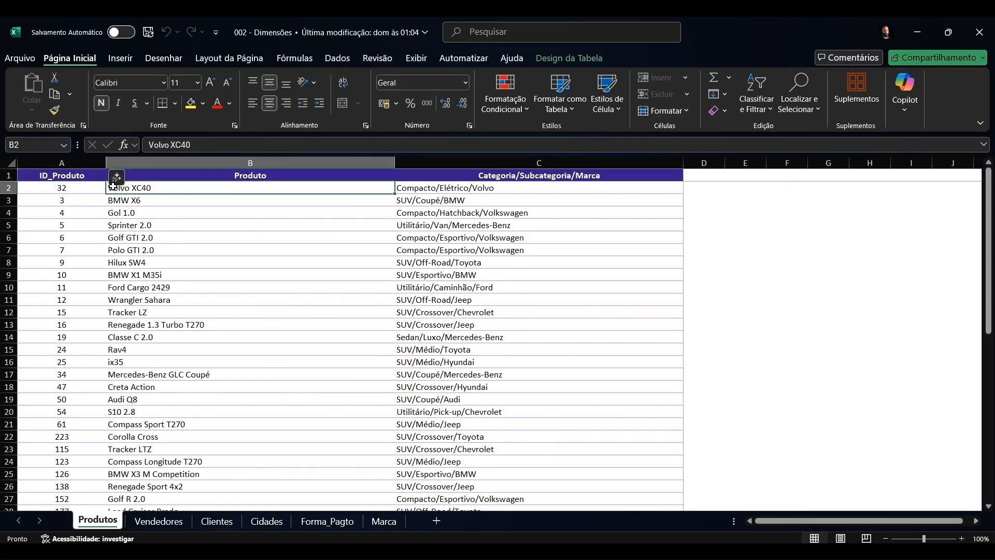
click(563, 204)
click(537, 252)
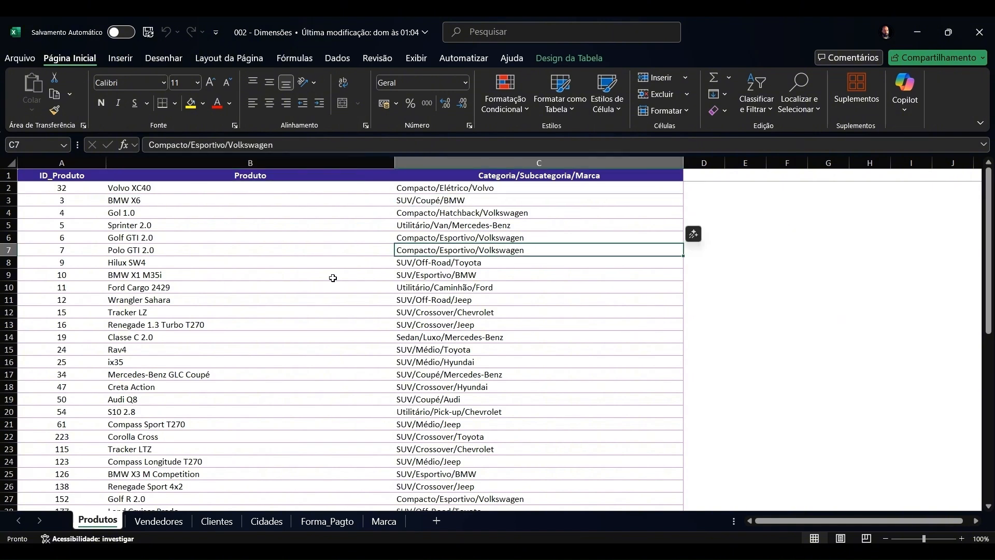
click(331, 275)
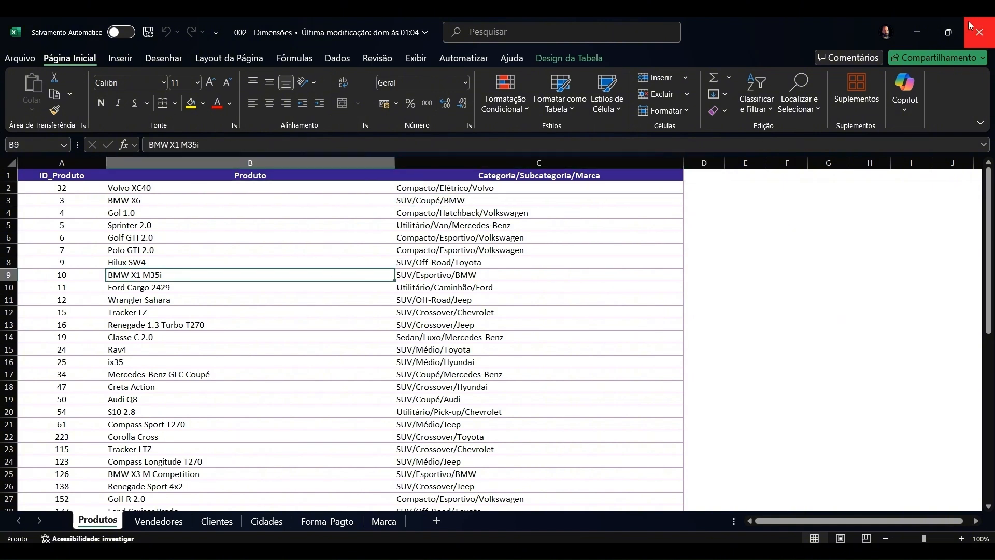
click(61, 181)
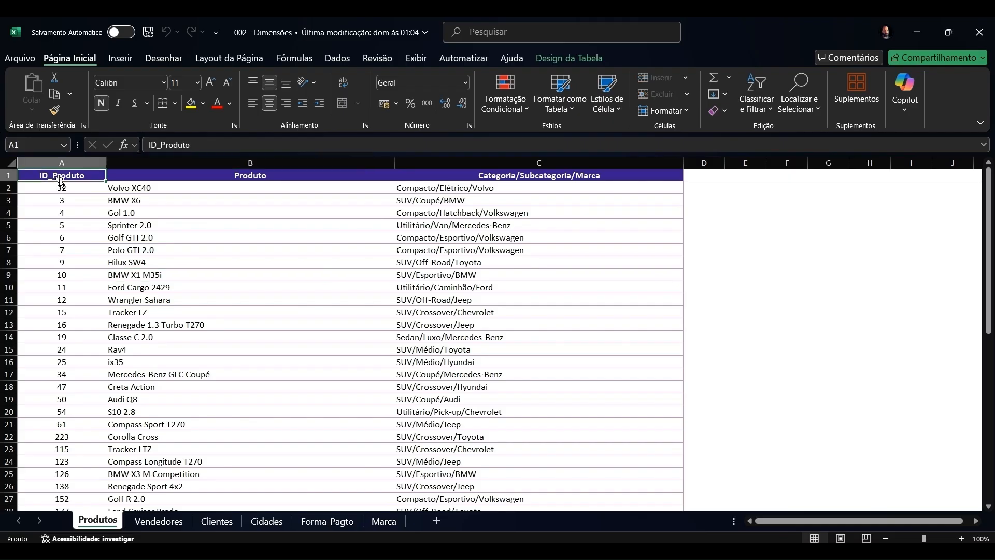
click(980, 33)
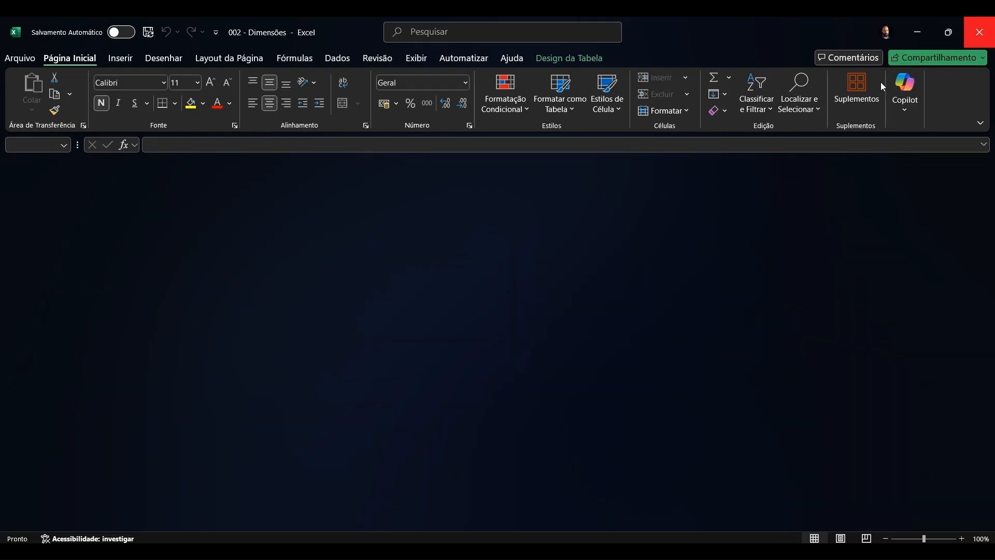
Close the folder window, and return to Visual Studio to open the Origem do Excel component's source editor
click(979, 27)
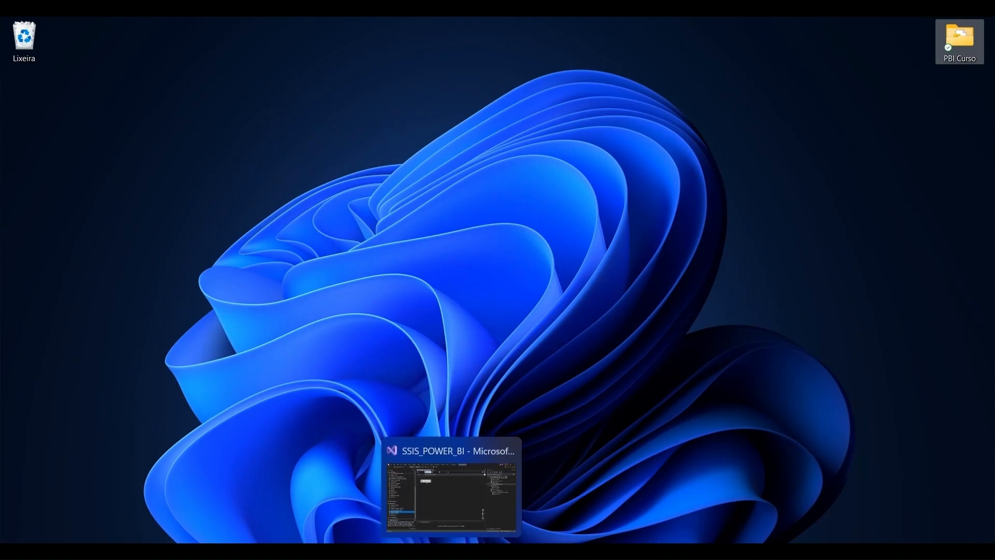
click(452, 552)
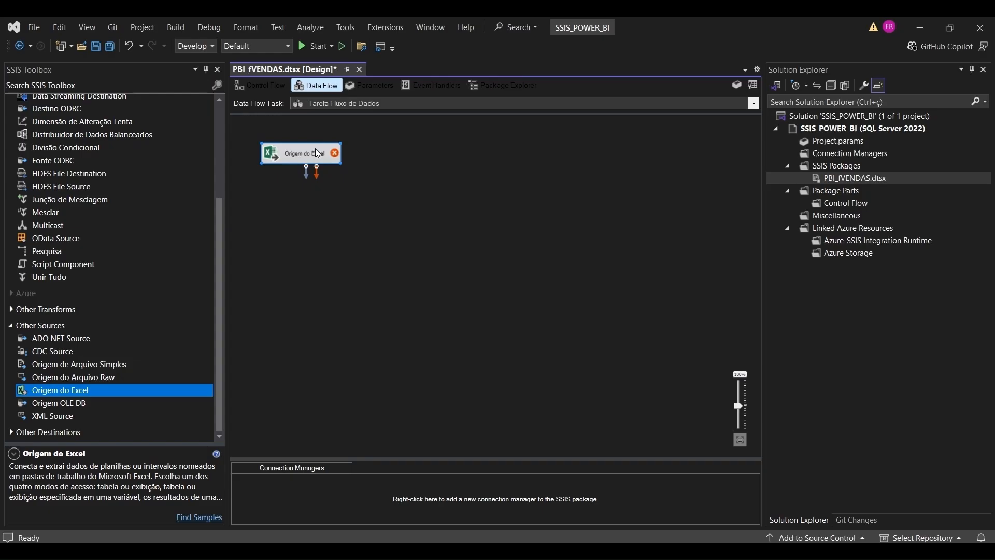
double_click(301, 157)
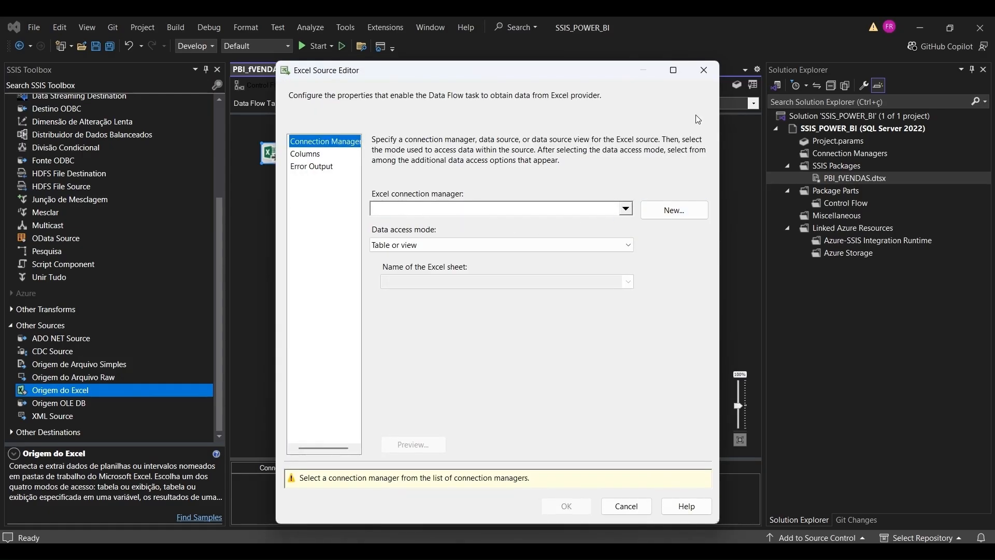
click(705, 69)
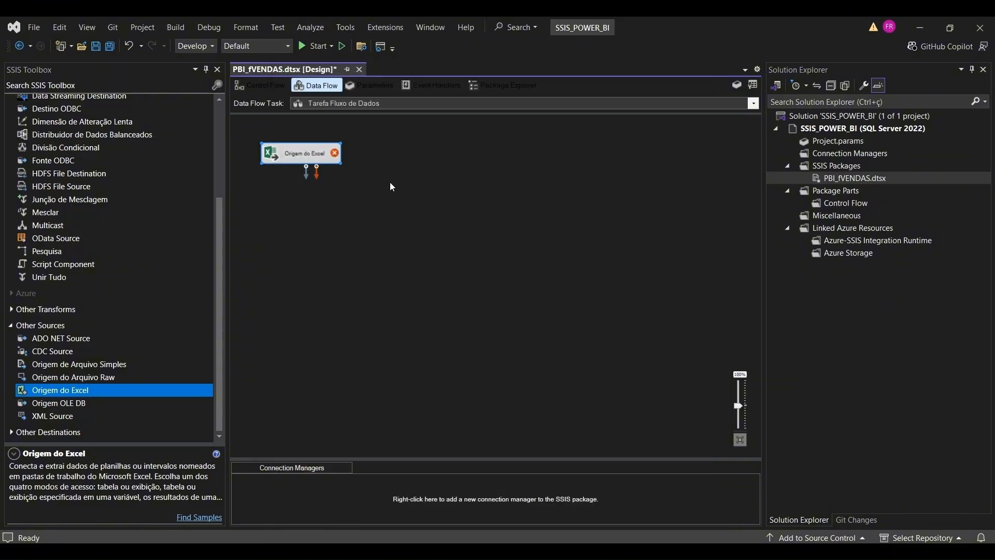
double_click(319, 154)
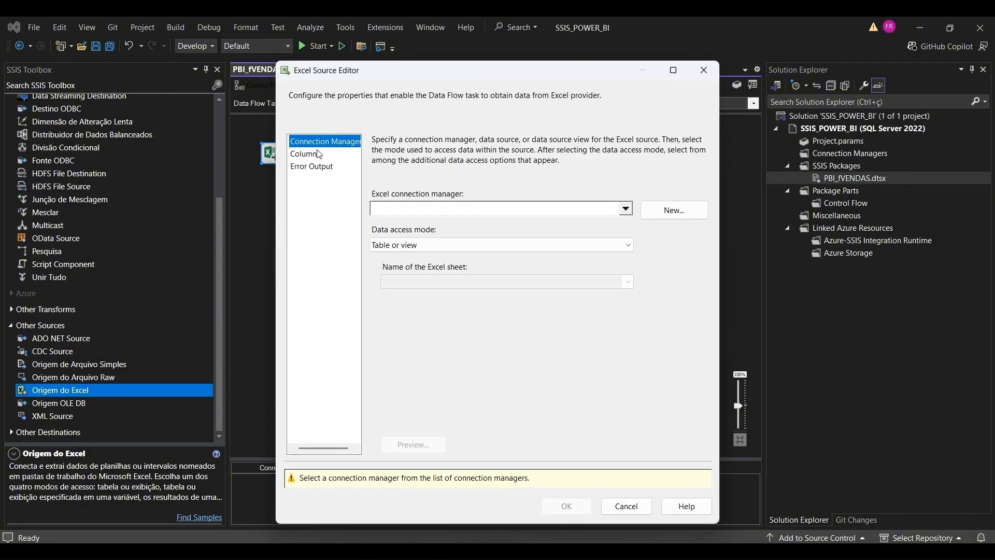
Create an Excel connection to the 001 - Vendas workbook in the 01 - Dados\SSIS folder, with version Microsoft Excel 2016 and first-row column names
click(652, 214)
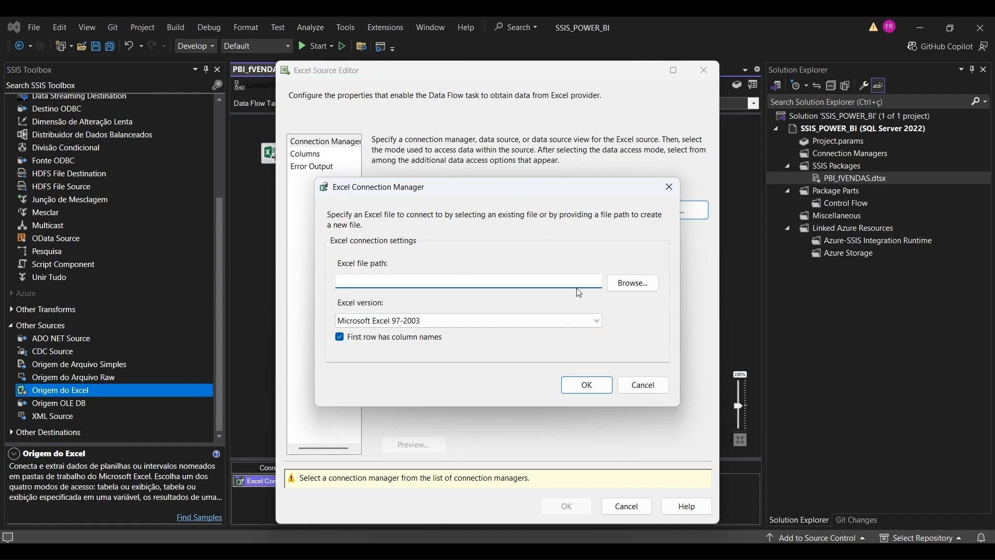
click(635, 286)
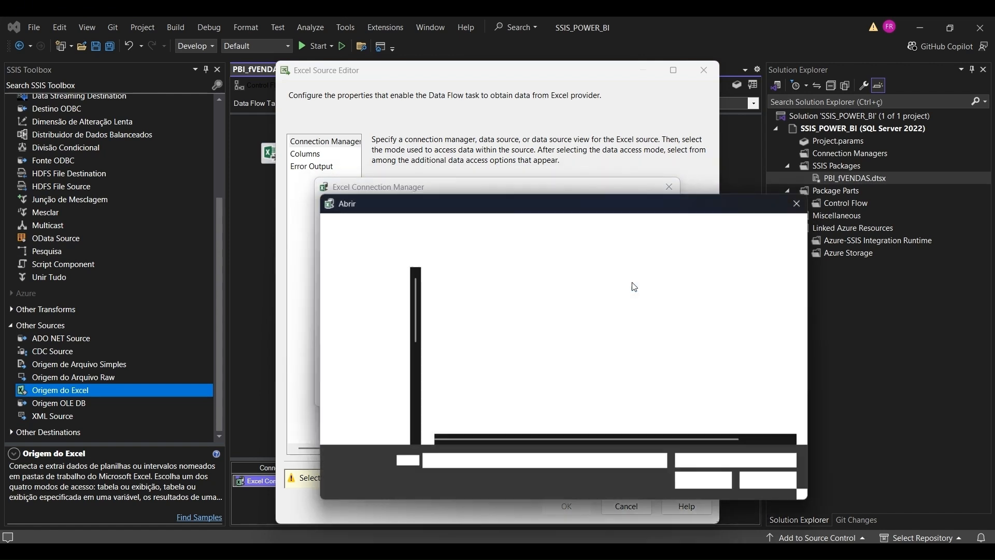
double_click(493, 302)
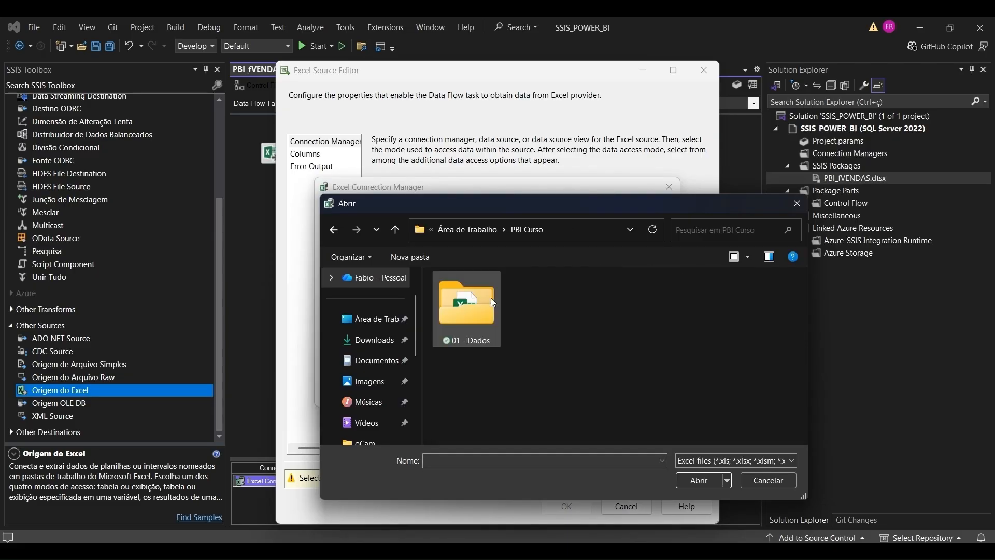
double_click(474, 300)
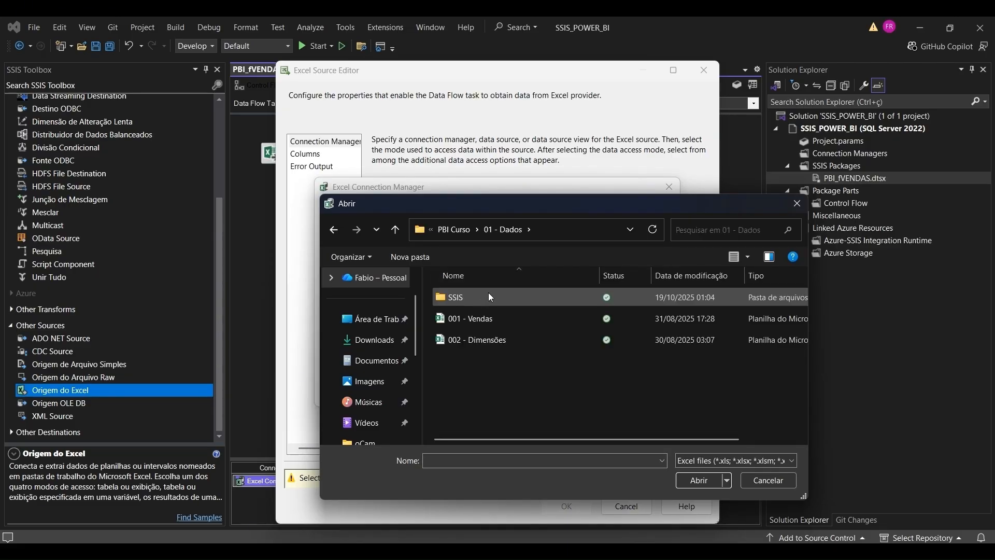
double_click(494, 295)
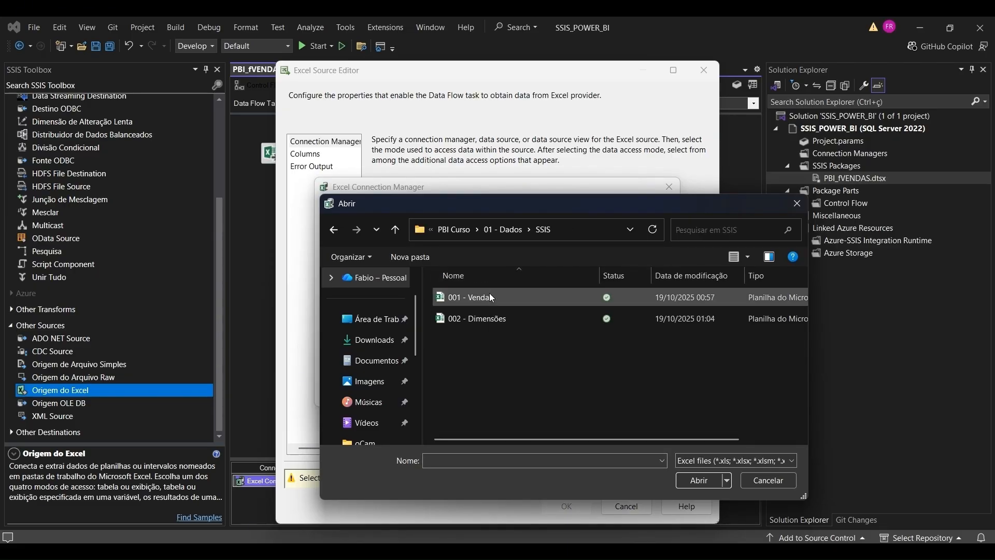
click(496, 294)
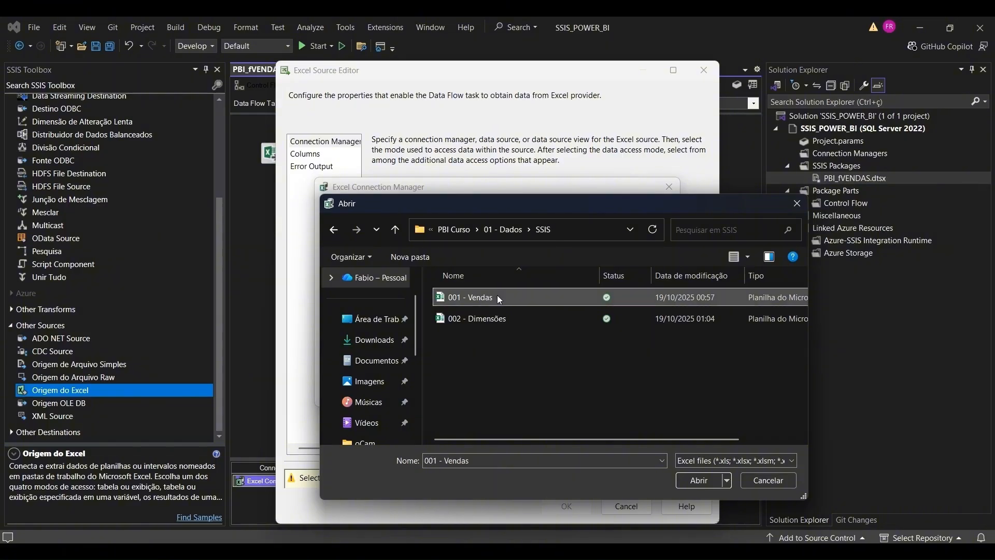
click(700, 481)
click(461, 321)
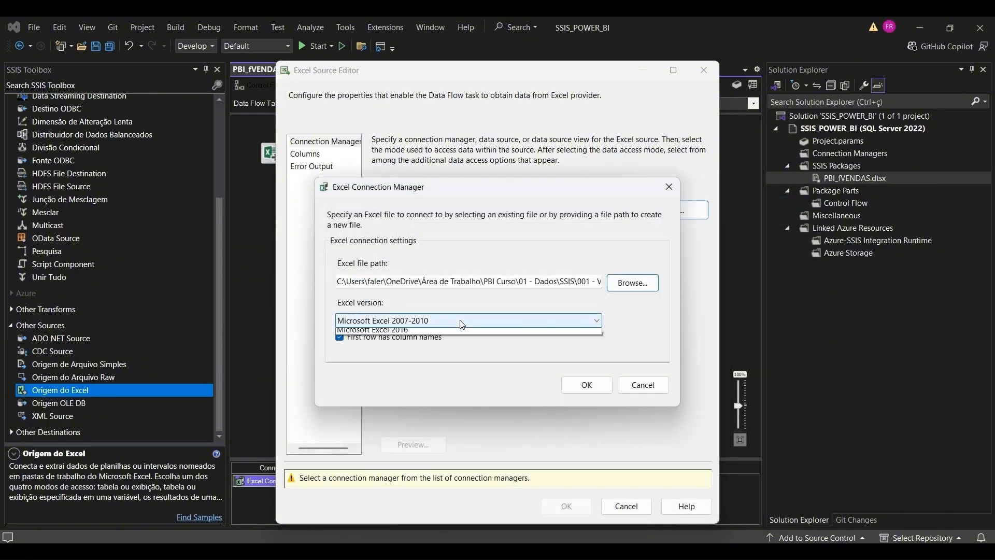
click(437, 396)
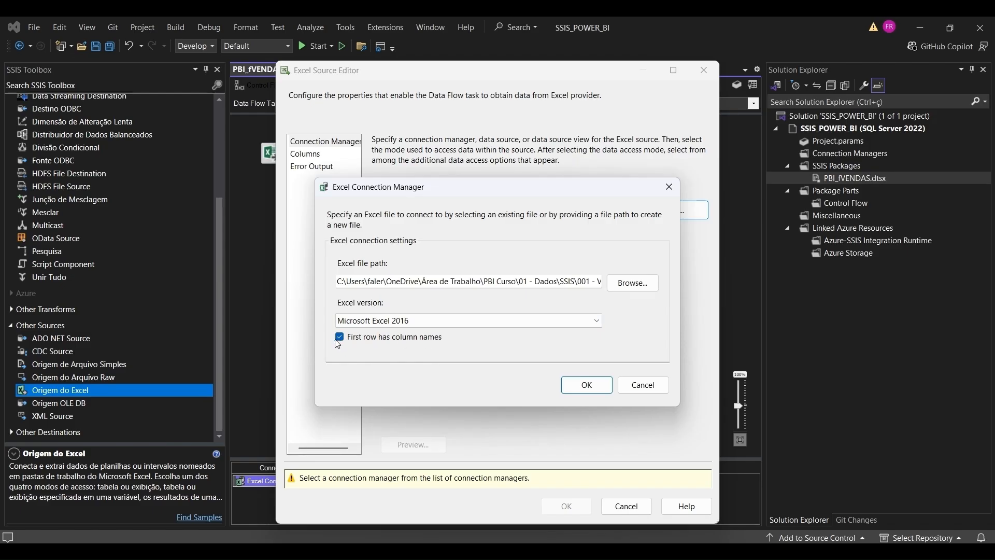
click(587, 386)
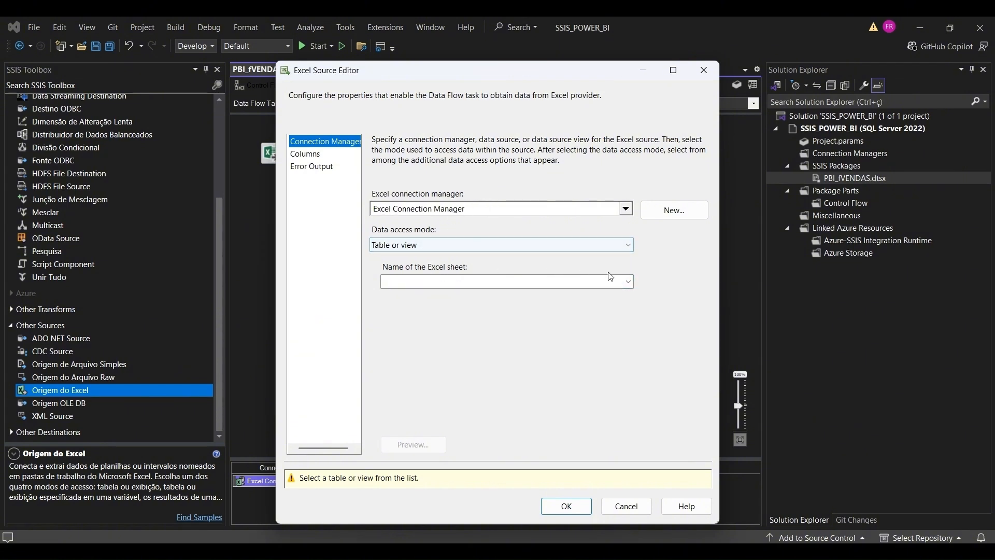
click(628, 282)
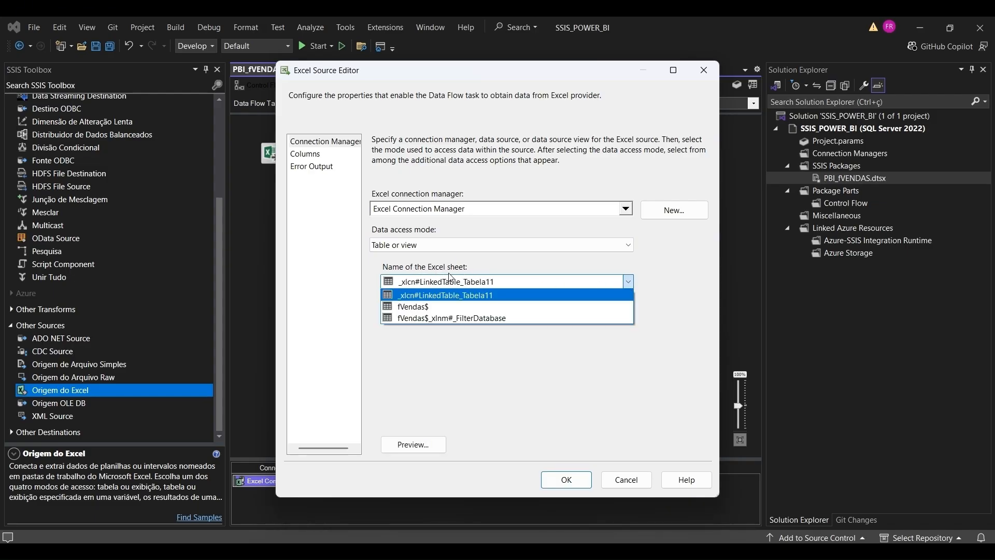
click(419, 307)
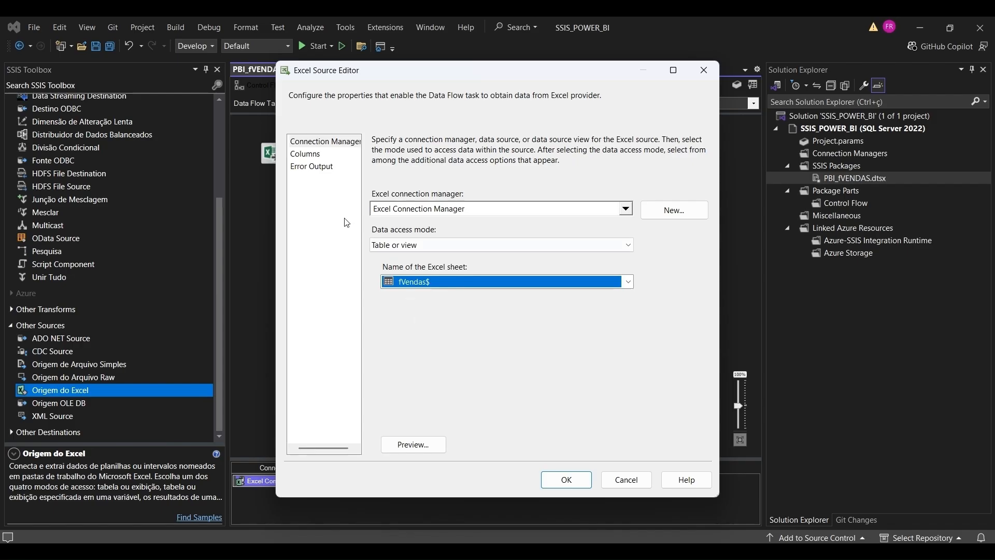
click(304, 155)
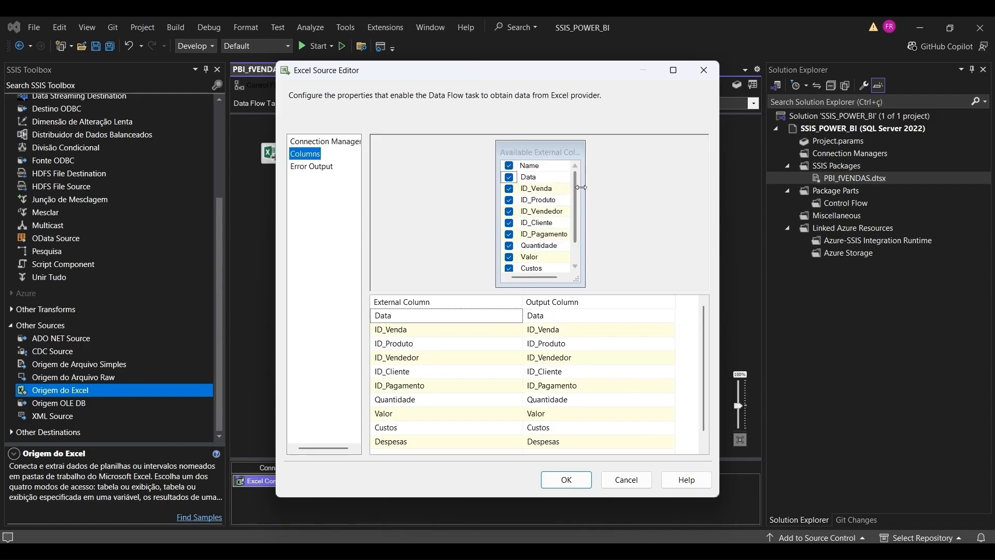
mouse_move(577, 178)
mouse_down()
mouse_move(573, 236)
mouse_move(577, 171)
mouse_up()
click(509, 179)
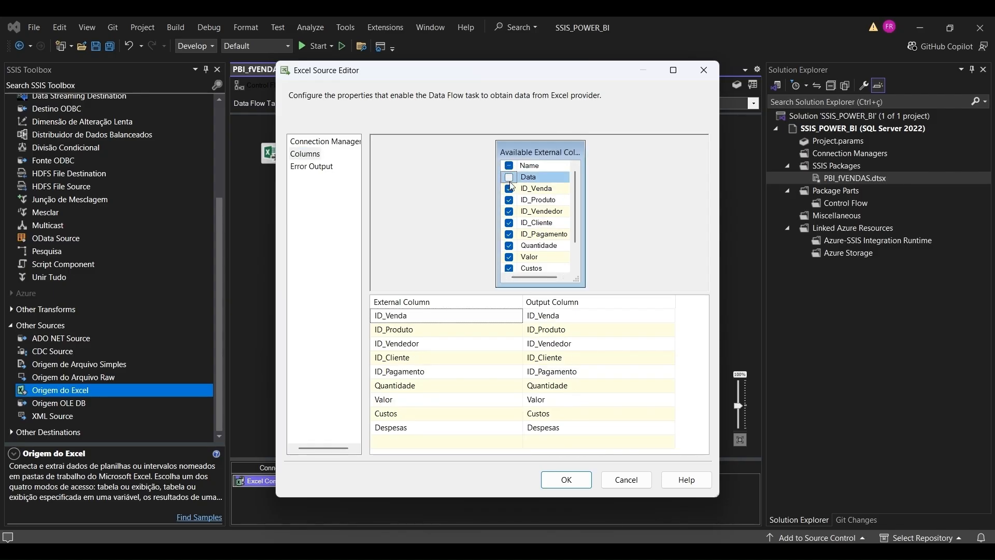
click(509, 177)
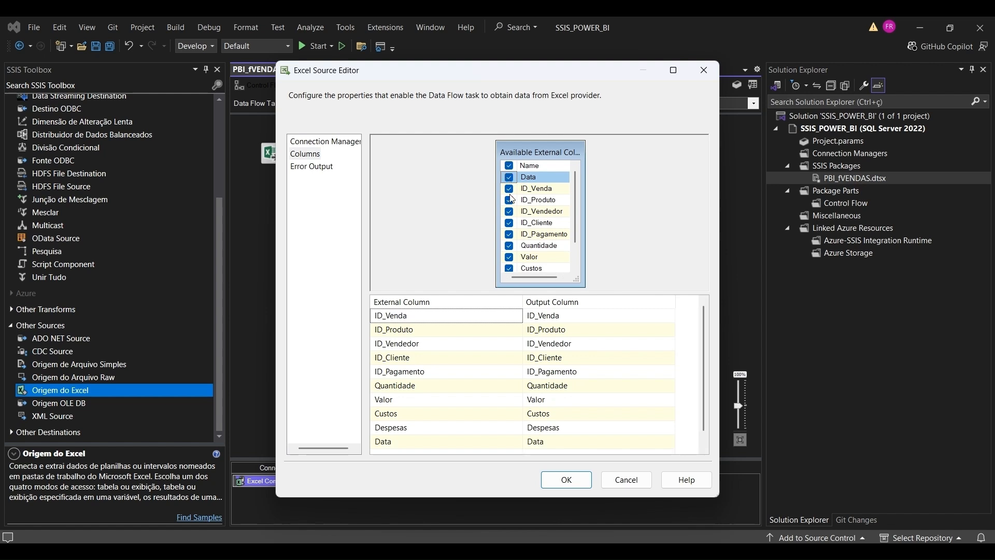
click(630, 481)
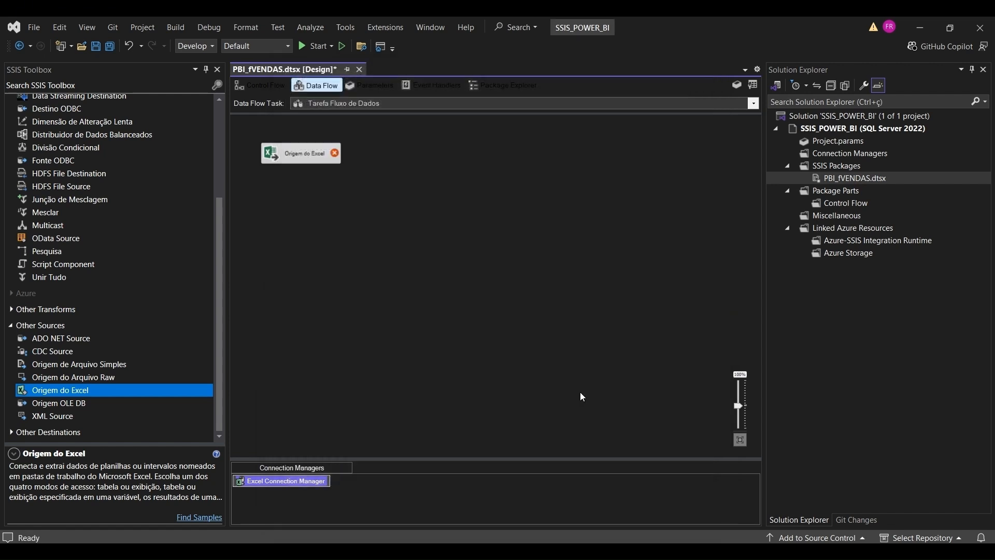
Set the Origem do Excel source to read the fVendas$ sheet in Table or view mode, keeping all its columns selected
double_click(300, 152)
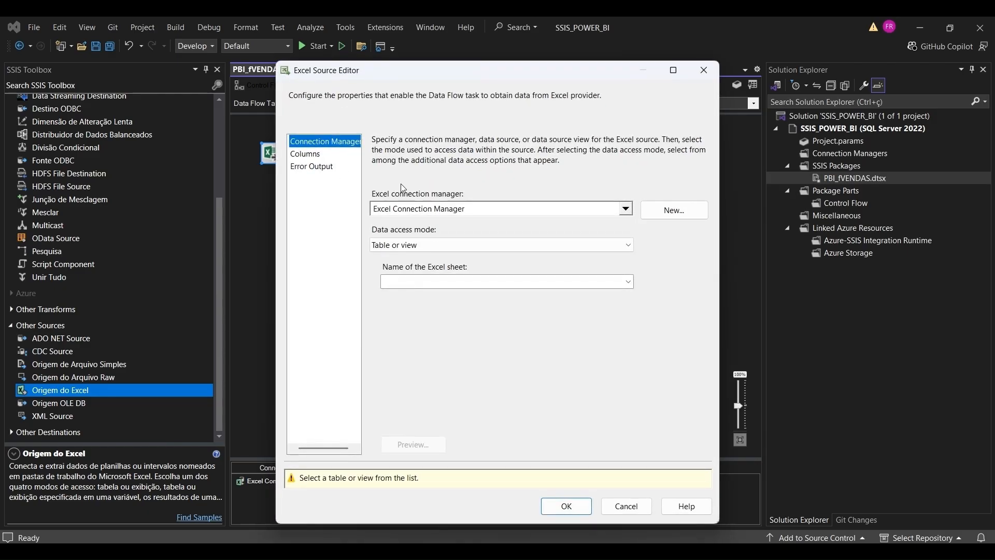
click(628, 245)
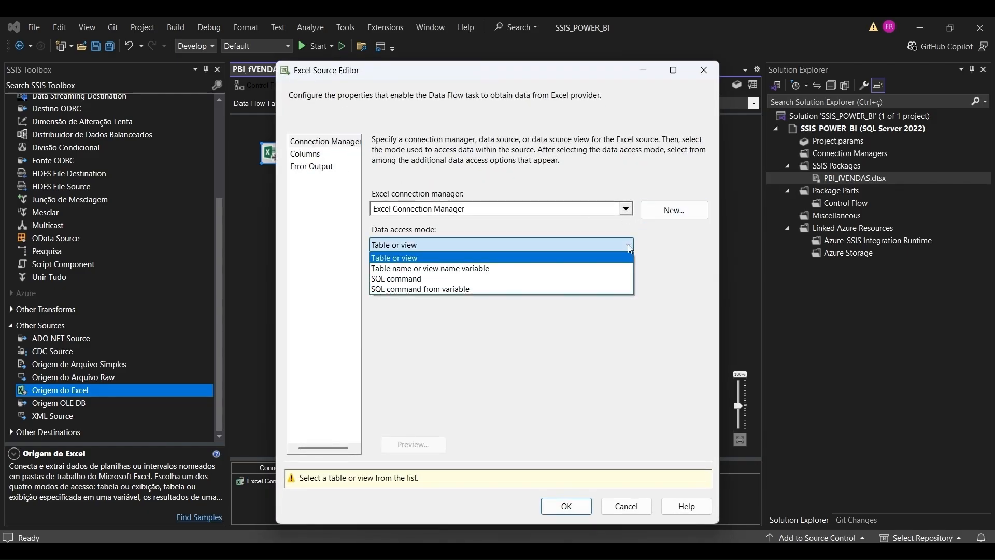
click(629, 246)
click(630, 279)
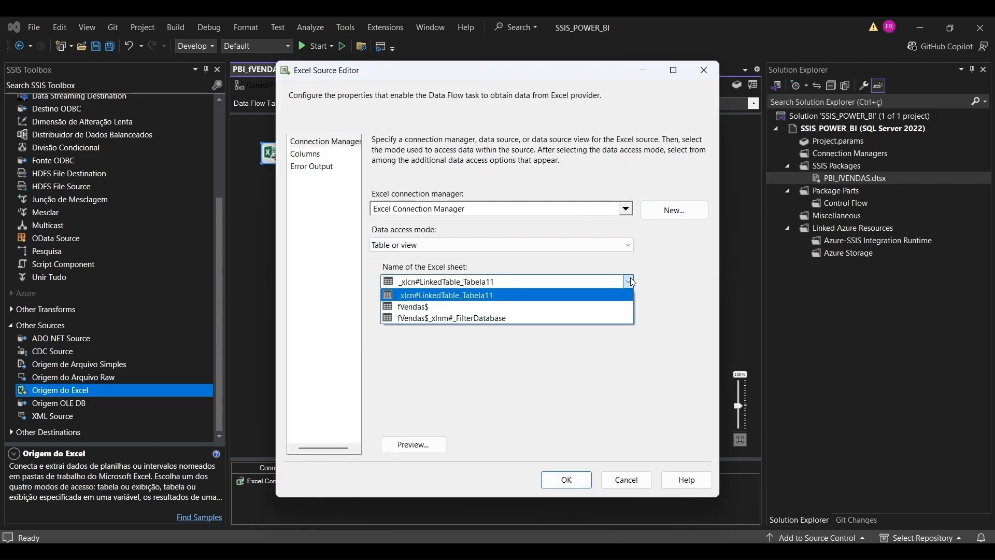
click(438, 303)
click(304, 154)
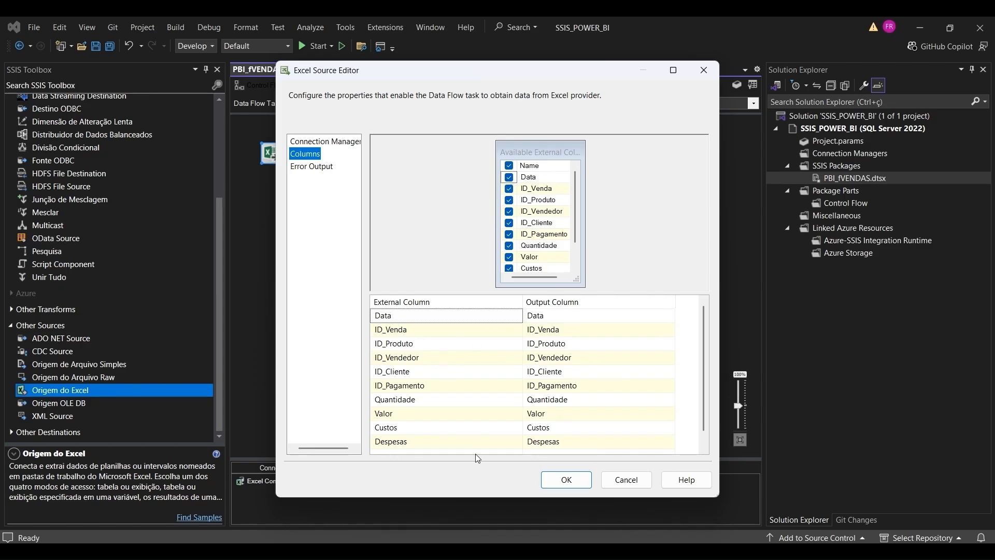
scroll(651, 371, down, 1)
scroll(577, 435, up, 1)
click(567, 480)
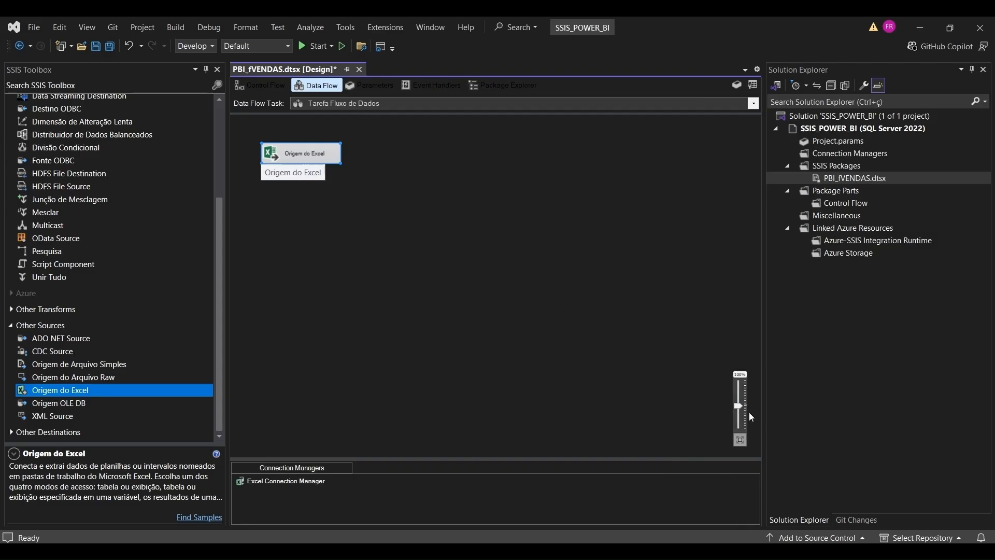
drag(739, 406, 741, 401)
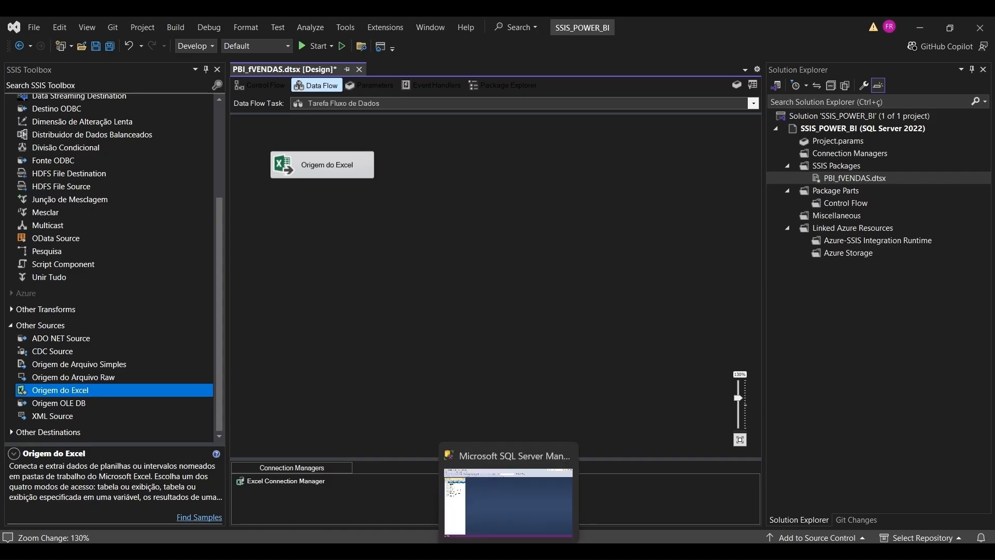
Switch to SQL Server Management Studio to look through the server's databases and system databases, and close the blank query
click(508, 550)
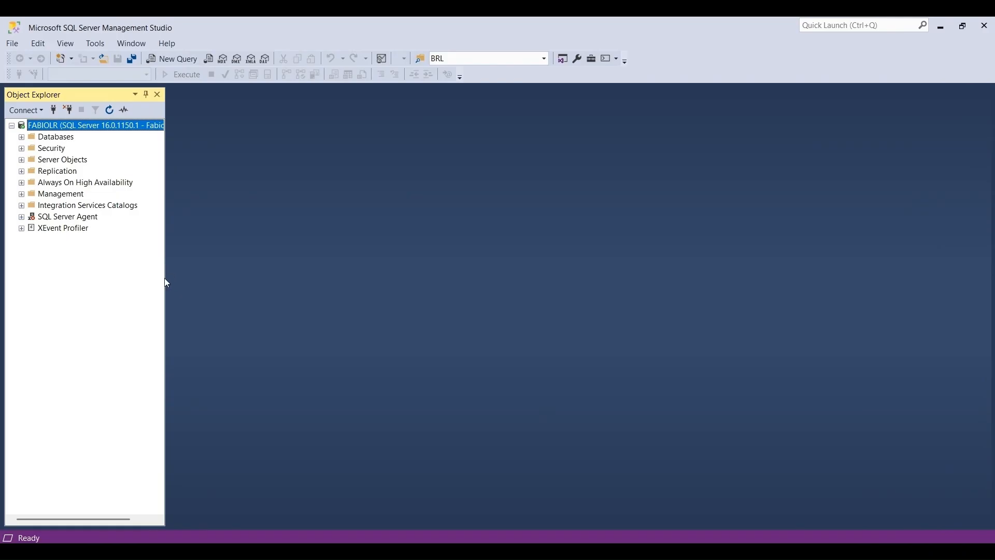
drag(167, 282, 189, 284)
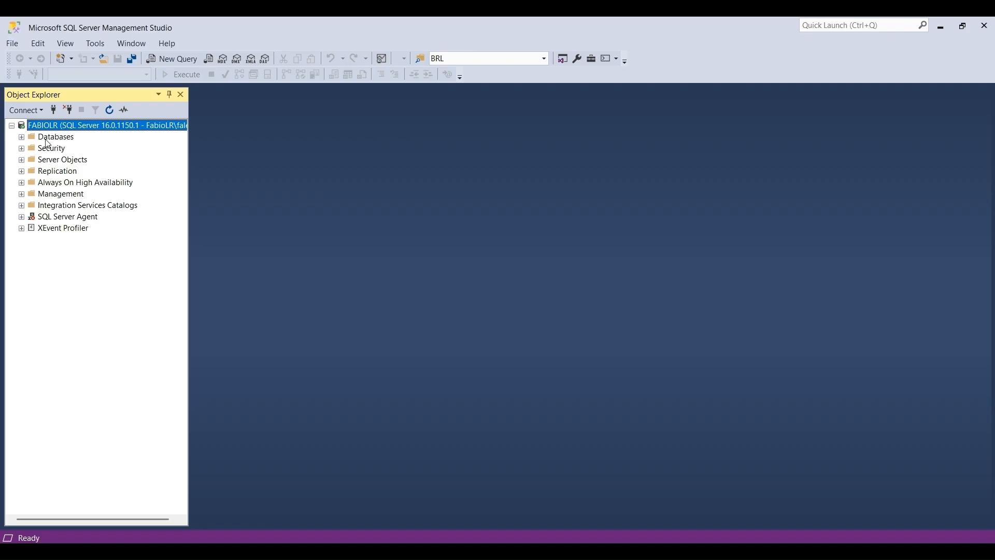
click(21, 137)
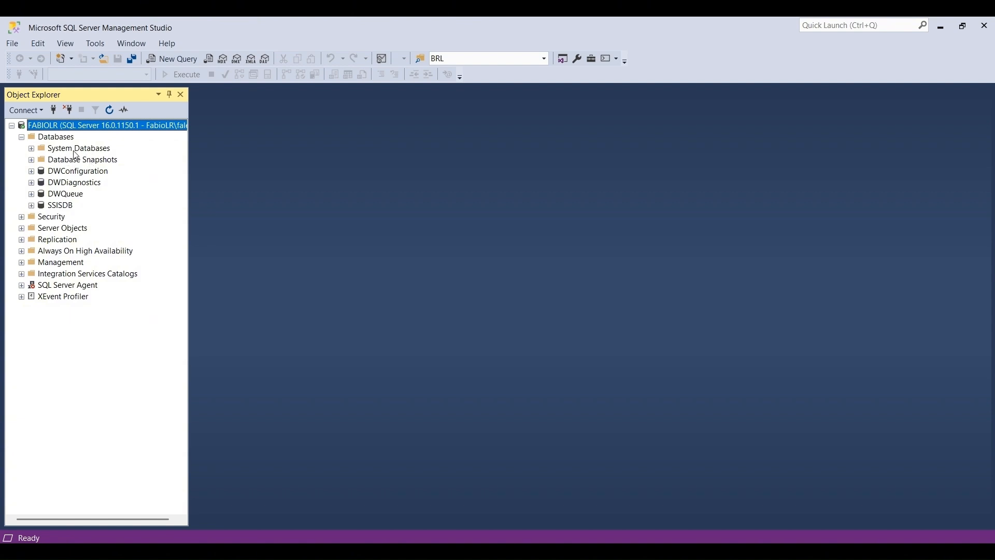
click(31, 150)
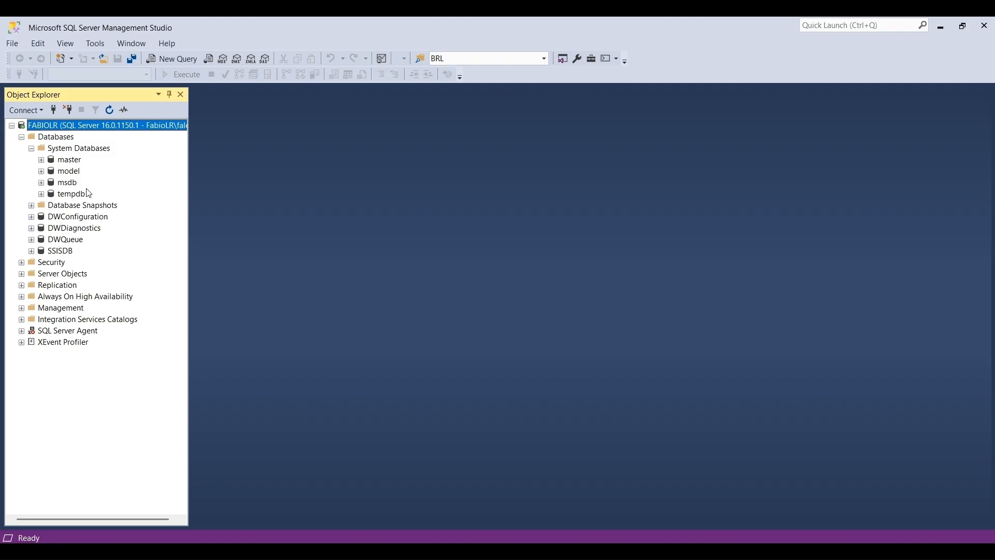
click(31, 149)
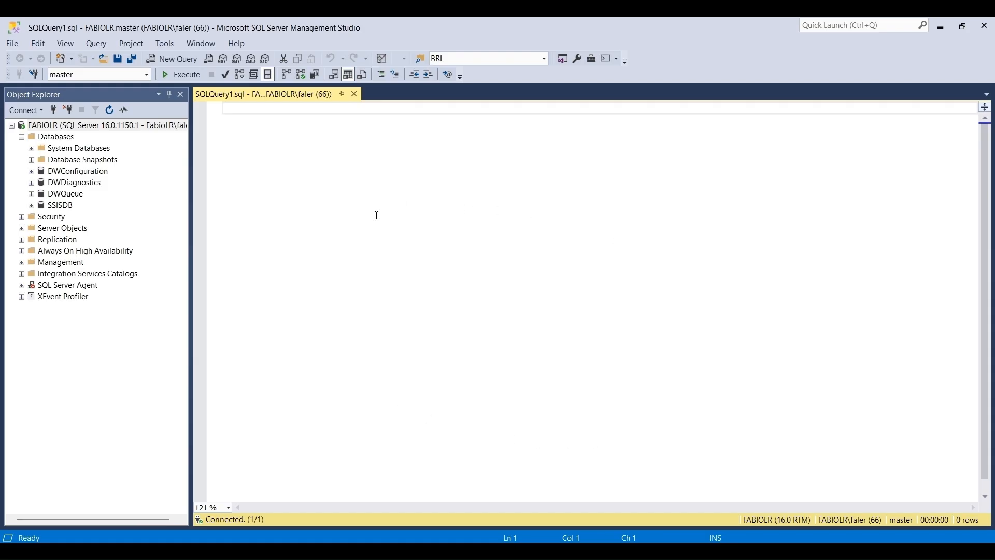
click(355, 95)
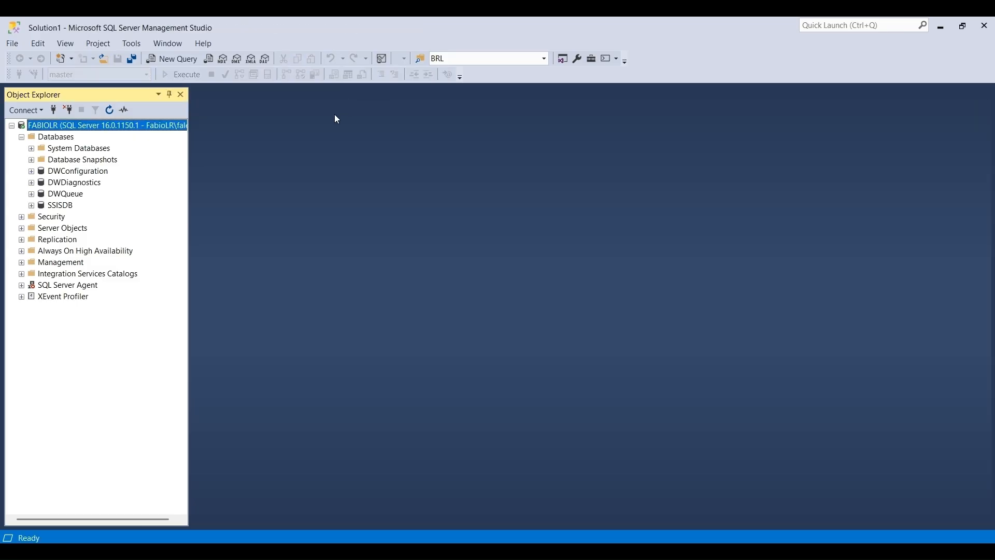
Create the POWER_BI_CURSO database by running CREATE DATABASE POWER_BI_CURSO in a new query
click(182, 60)
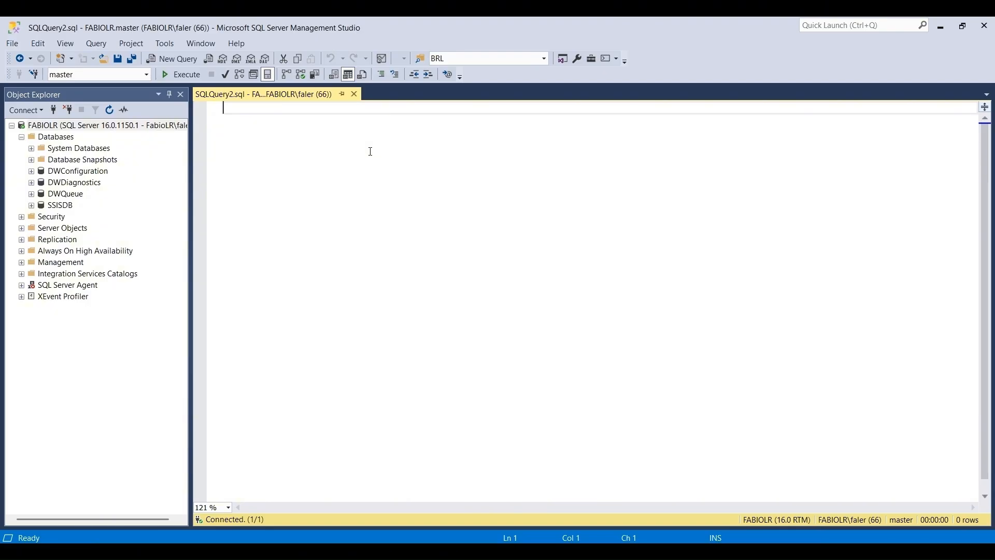
text(CREA)
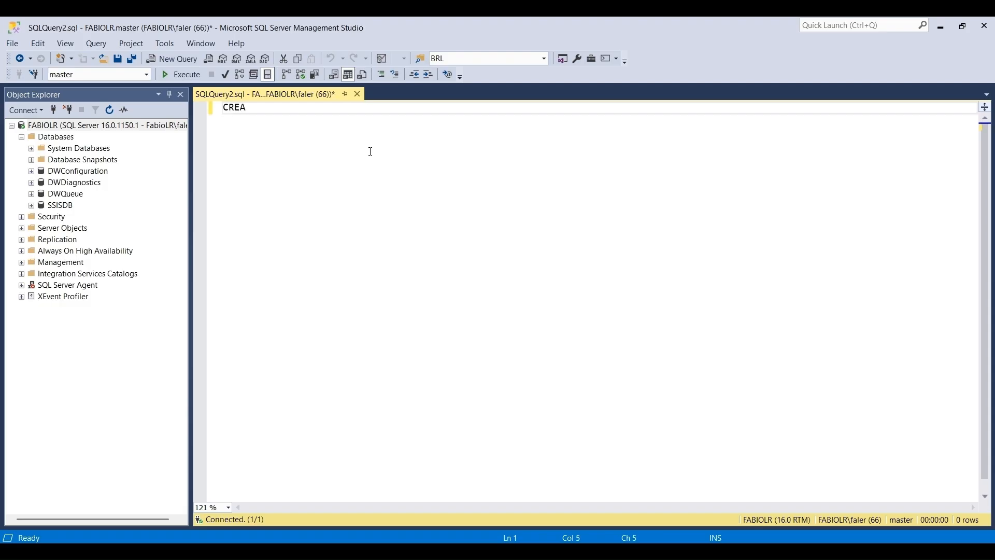
text(TE DATABASE POW)
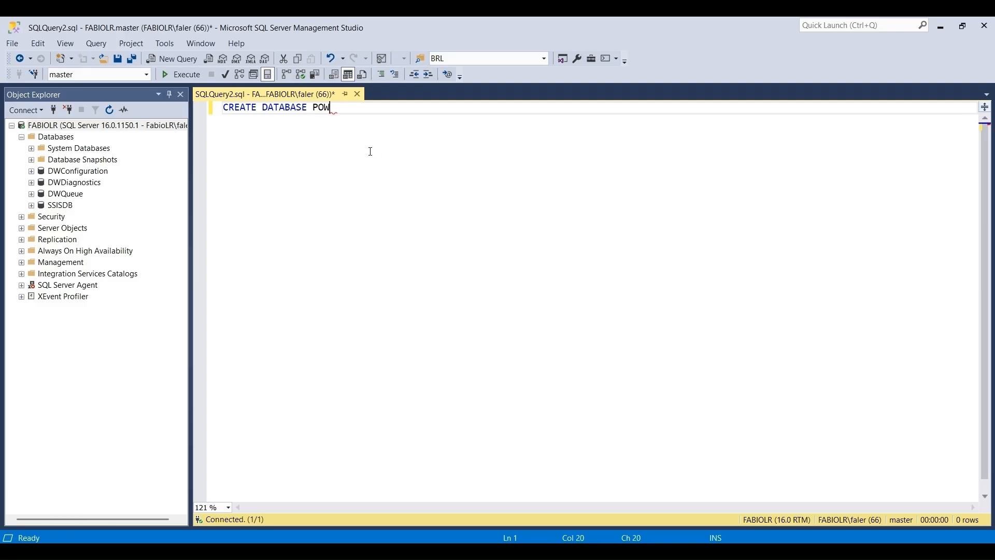
text(ER_BI_CUROS)
key(BackSpace)
key(BackSpace)
text(SO)
key(F5)
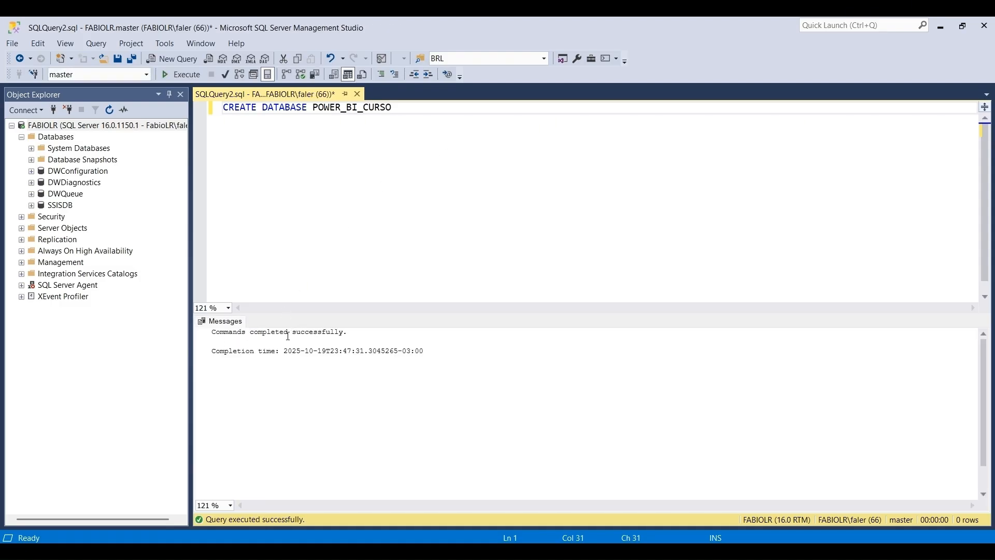
Refresh the server's object tree, and expand the POWER_BI_CURSO database down to its Tables folder
click(110, 110)
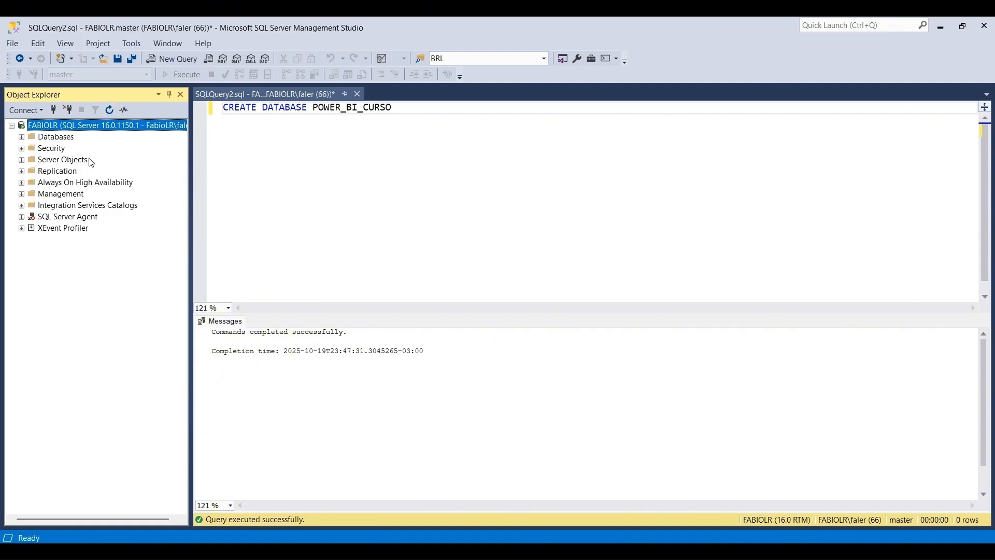
click(21, 138)
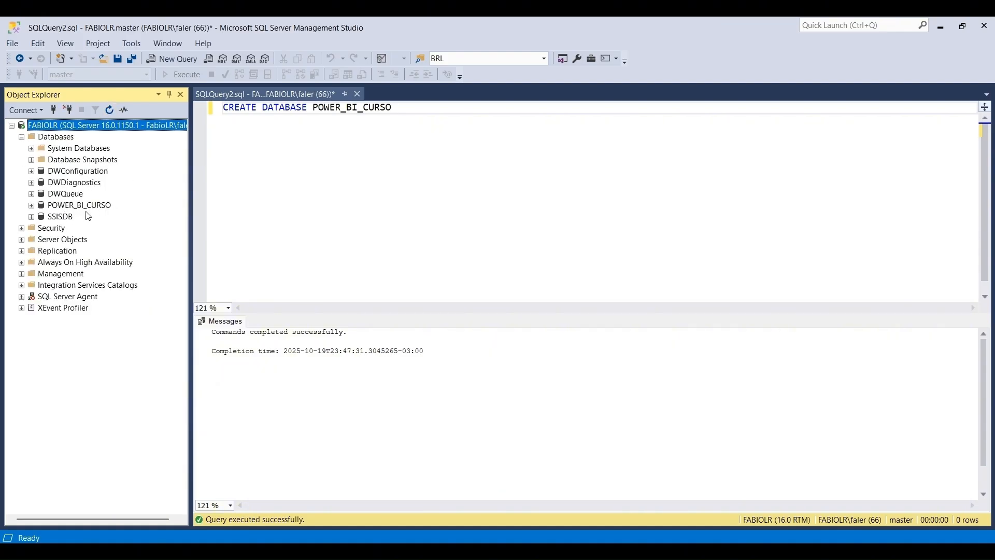
click(31, 206)
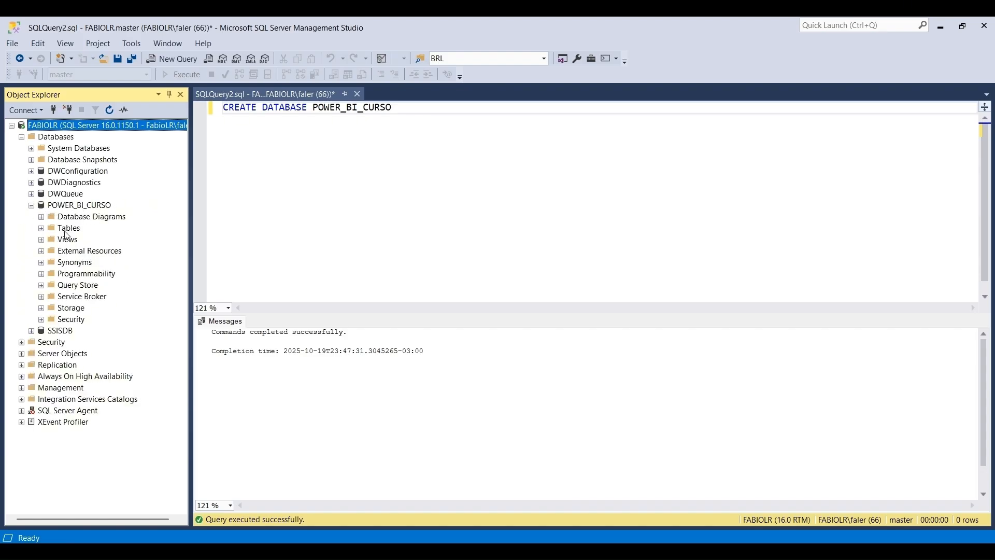
click(41, 229)
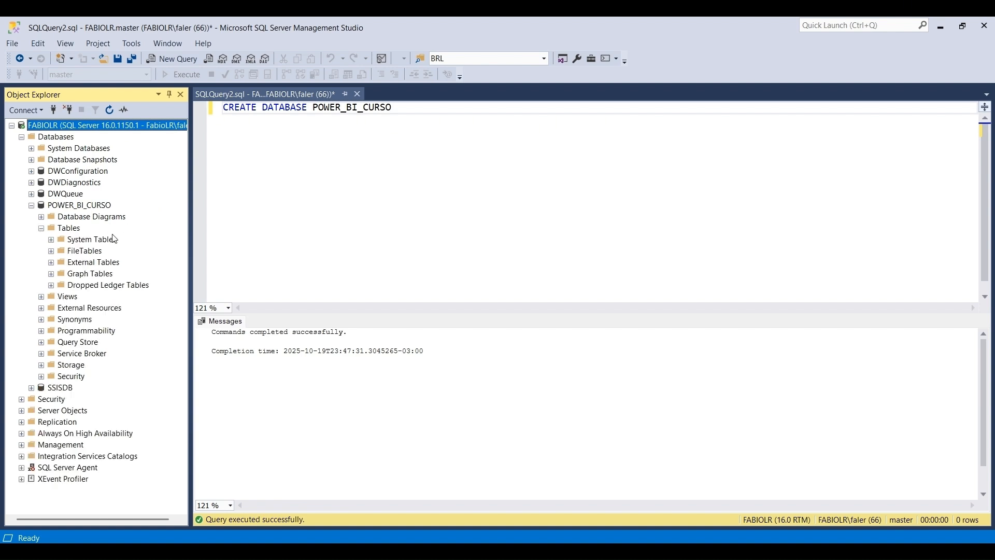
Look through the POWER_BI_CURSO database's Tables and Programmability folders, and collapse the database in the object tree
click(52, 241)
click(40, 228)
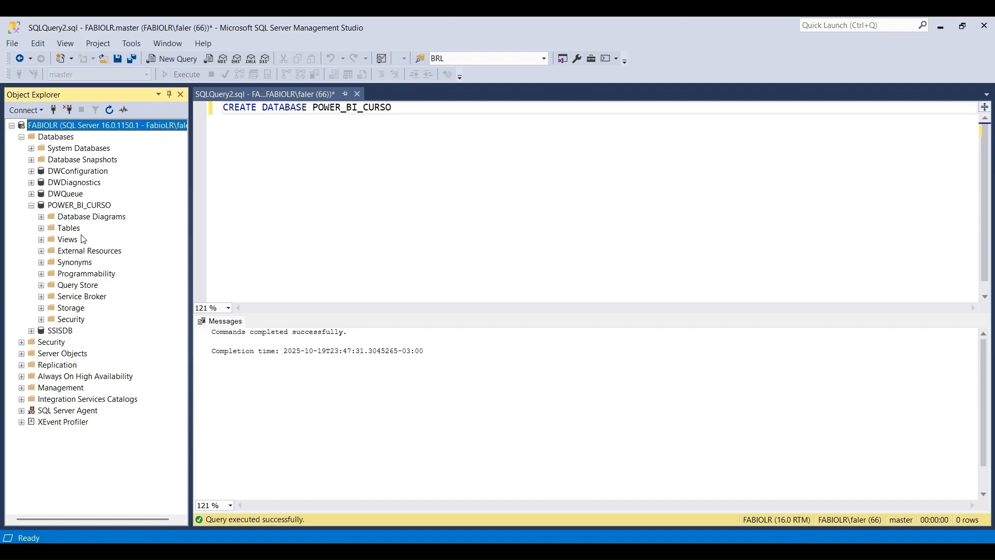
click(40, 274)
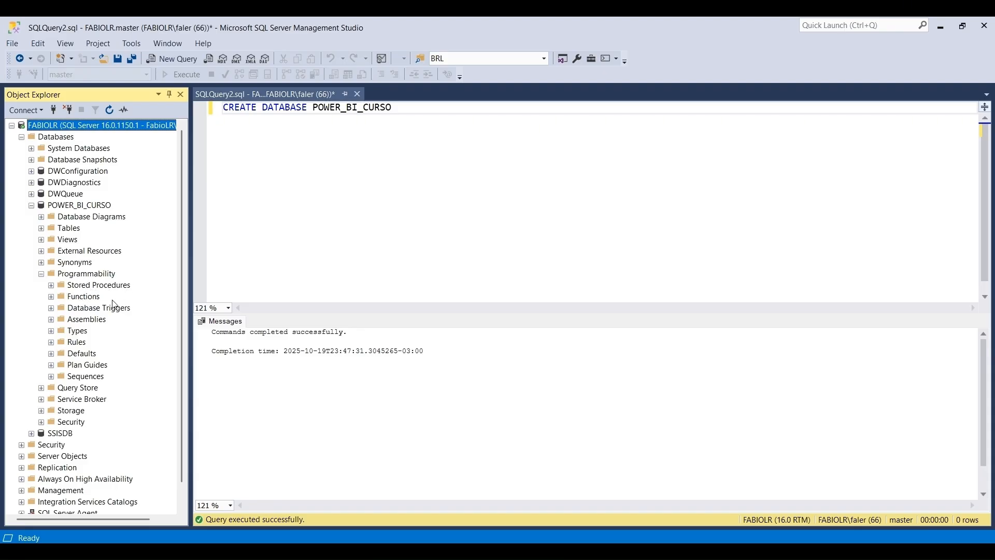
click(42, 275)
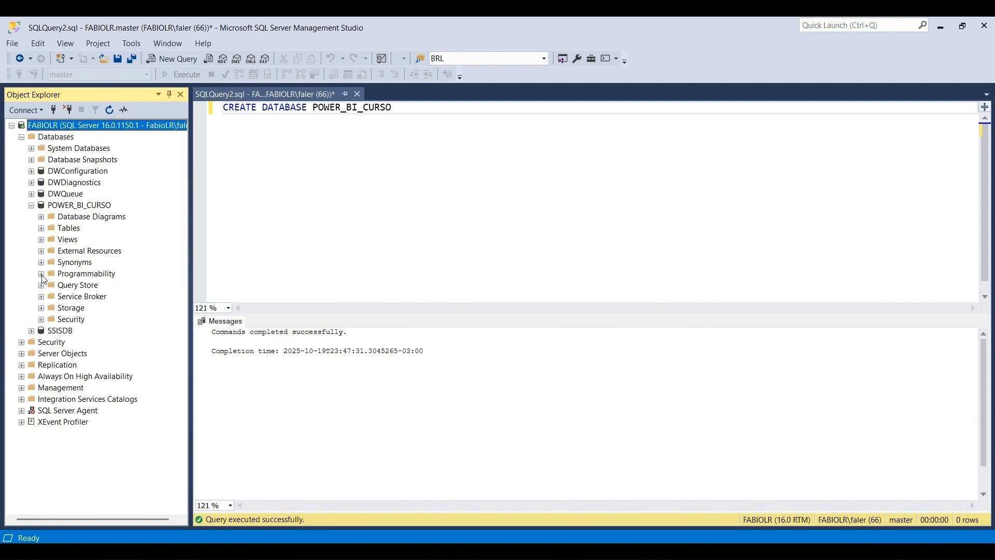
click(31, 205)
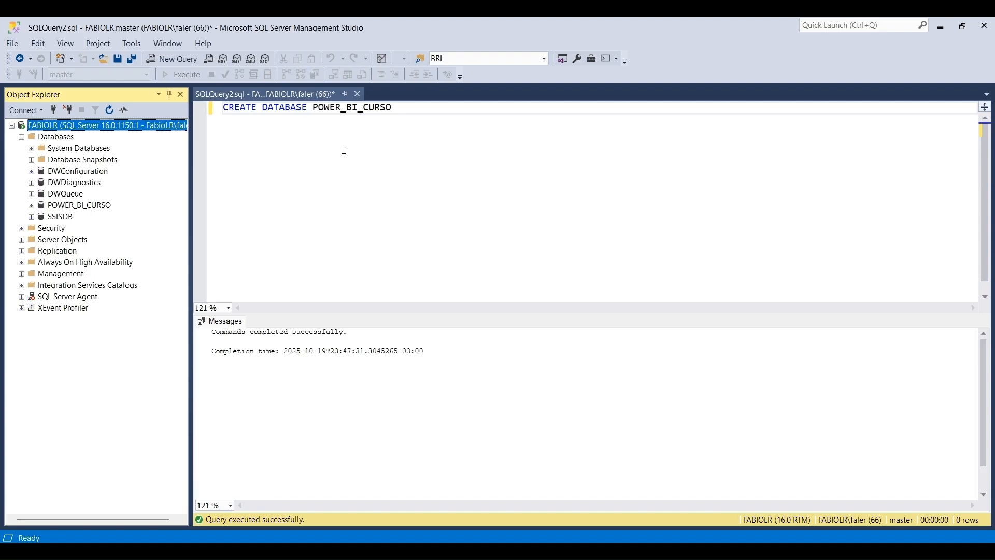
Copy the database name POWER_BI_CURSO from the CREATE DATABASE statement
click(419, 114)
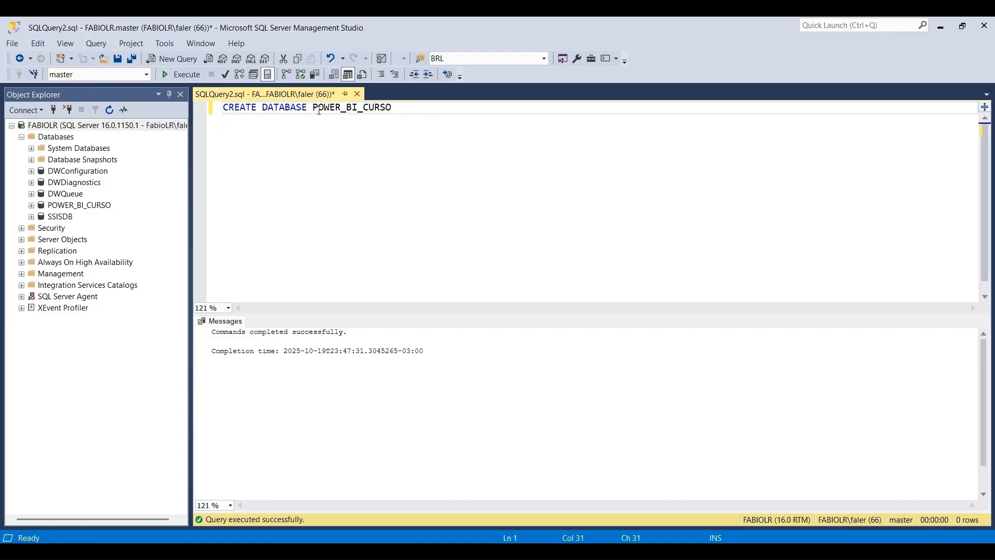
drag(393, 107, 315, 109)
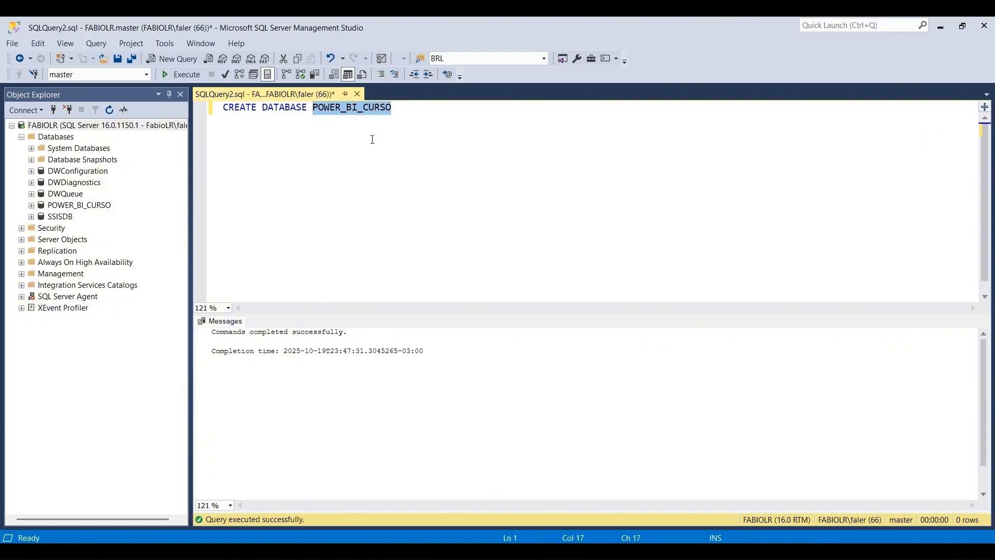
click(428, 143)
drag(393, 110, 363, 110)
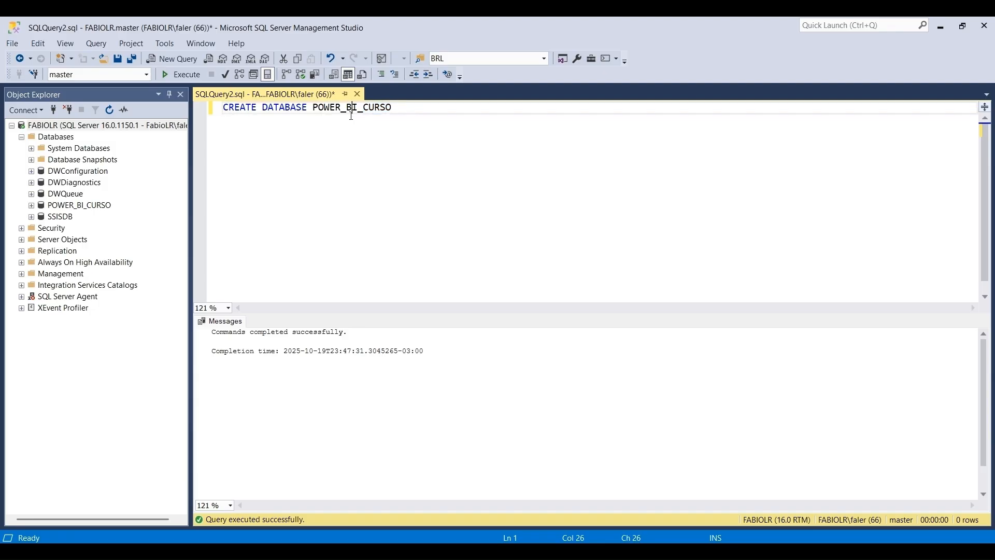
double_click(352, 112)
key(ctrl+c)
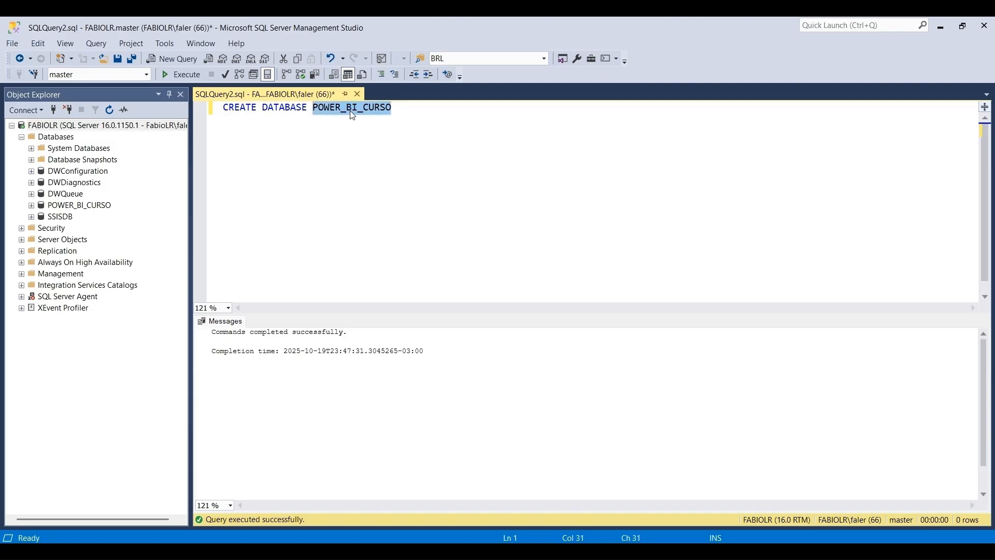
Write USE POWER_BI_CURSO followed by GO in a new query, and run it to make that database active
key(ctrl+n)
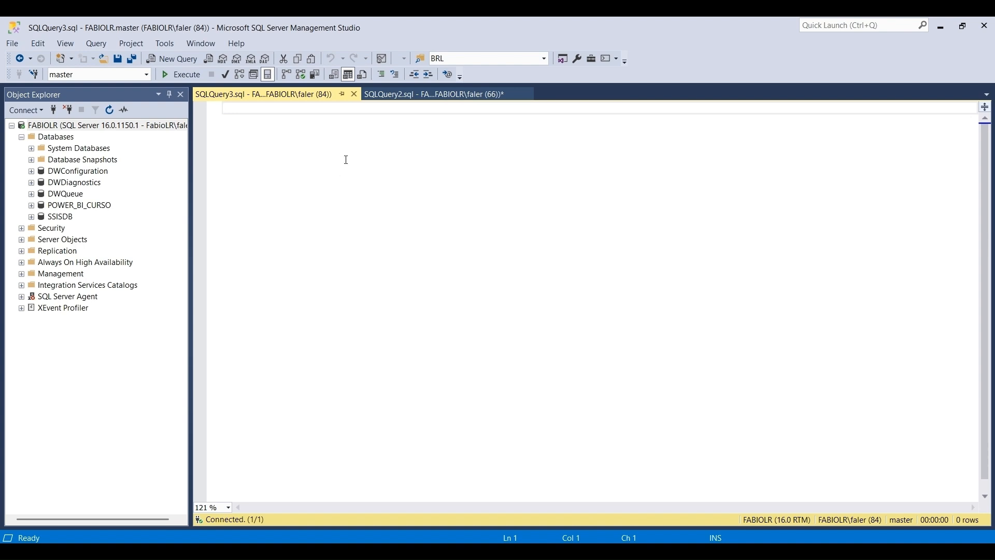
text(USE)
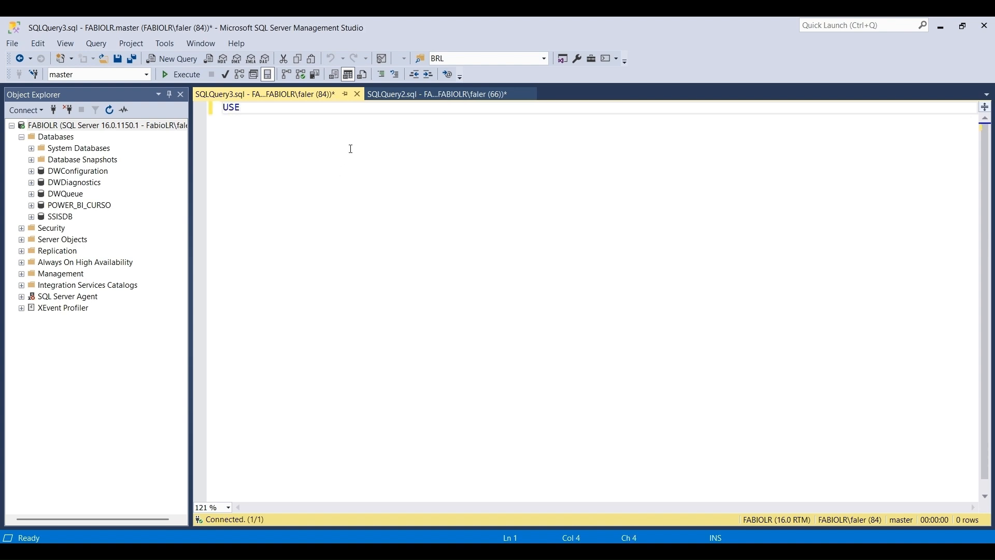
key(ctrl+v)
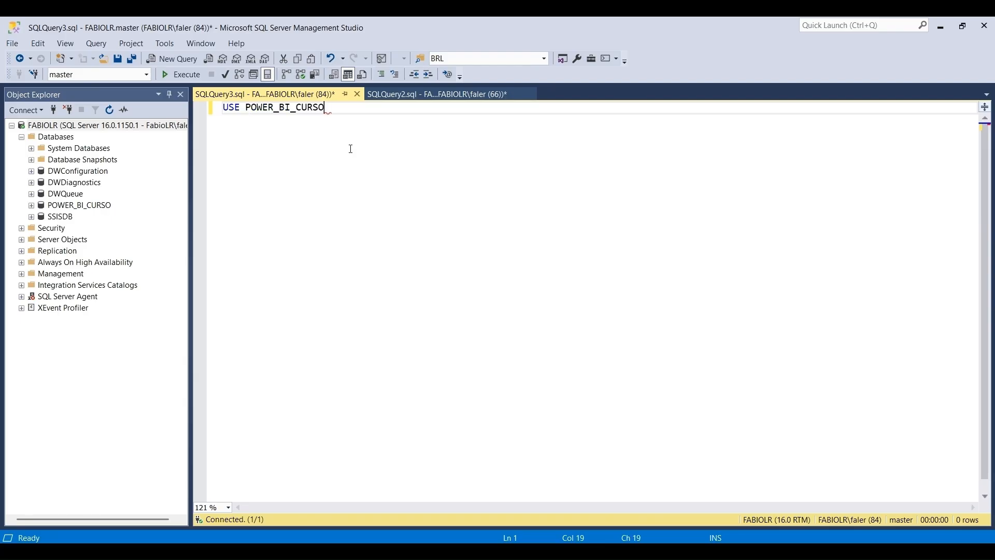
key(Return)
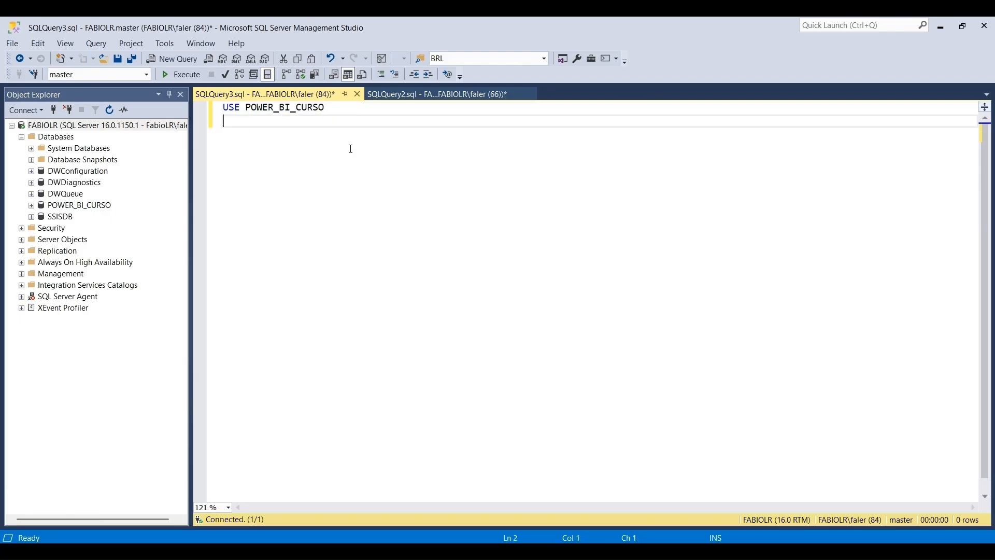
text(GO)
click(257, 108)
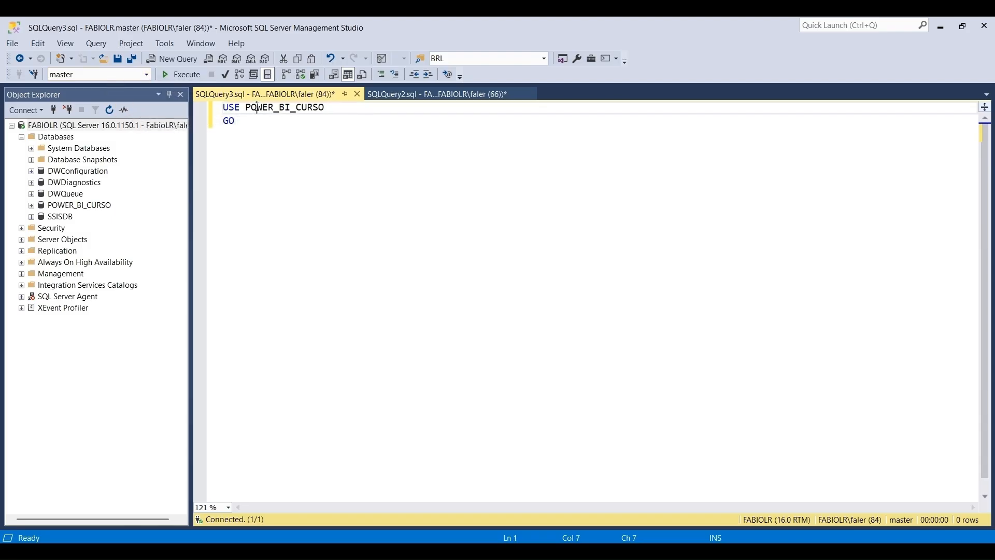
click(273, 127)
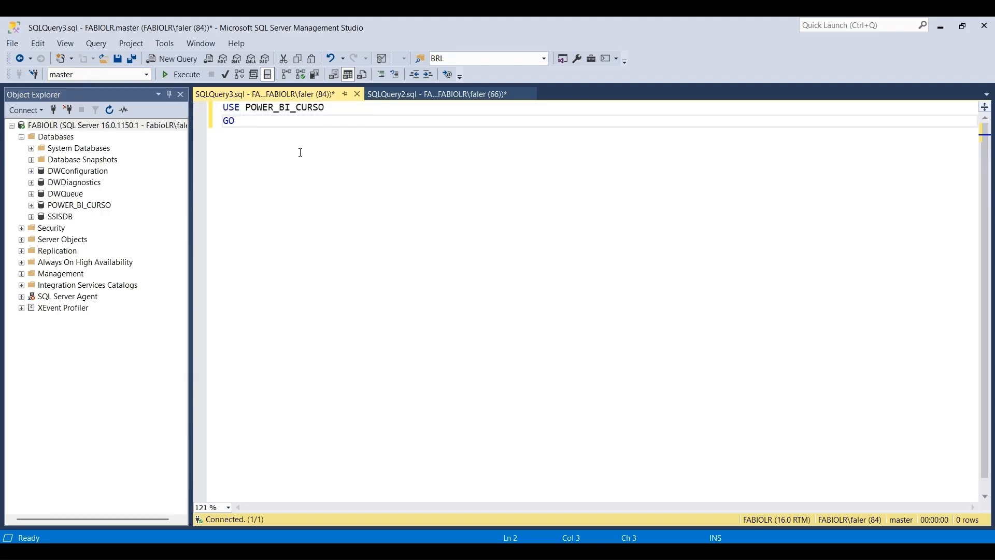
key(F5)
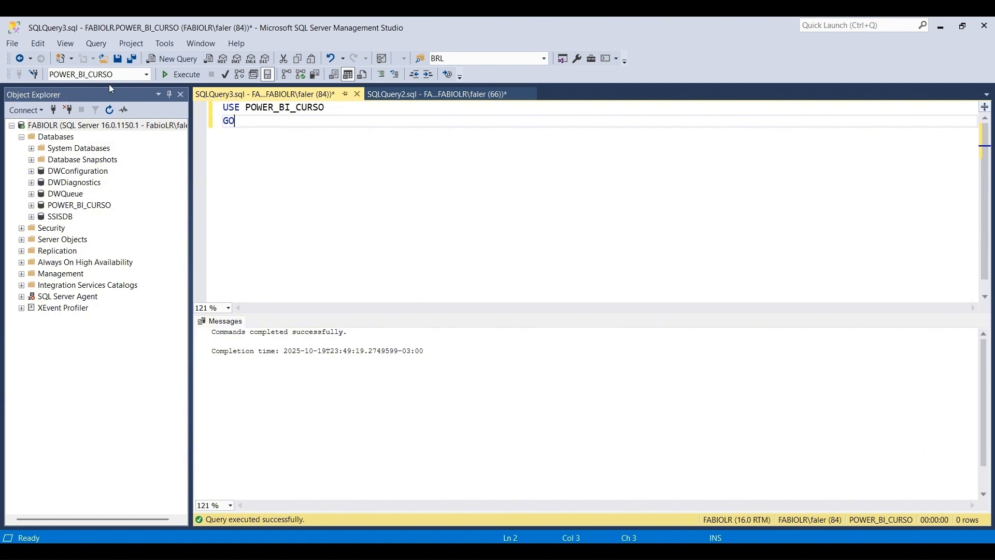
Switch the query's active database to master and back to POWER_BI_CURSO using the available databases list
click(148, 75)
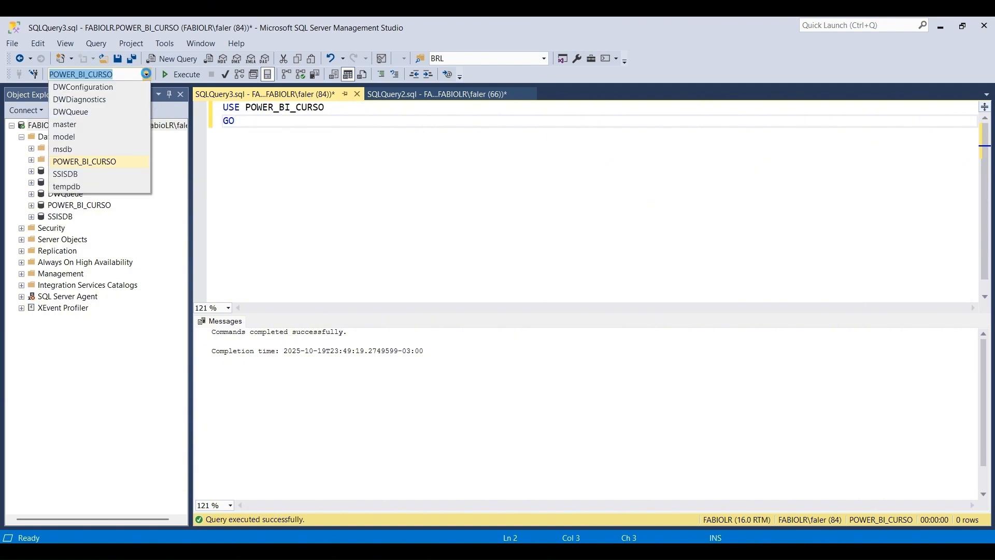
click(123, 126)
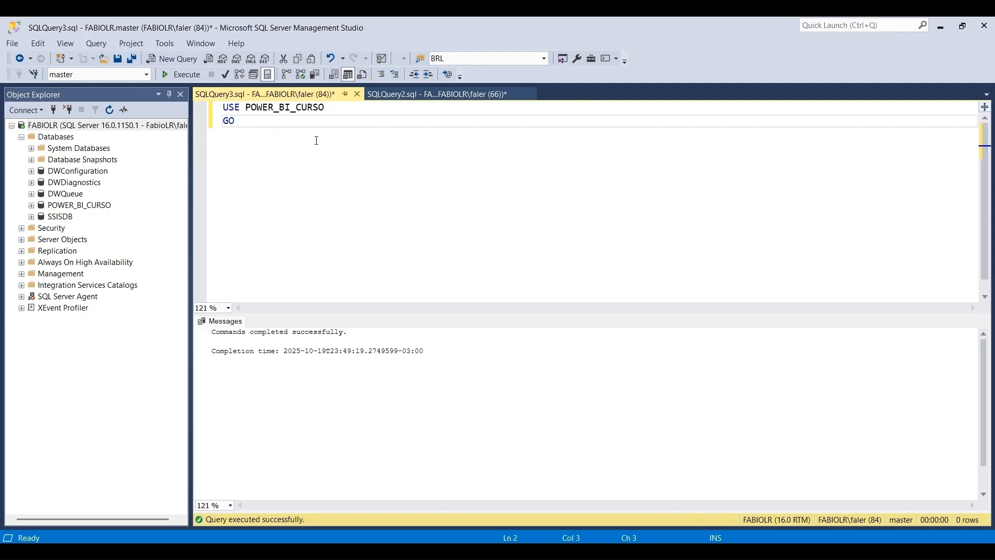
click(149, 75)
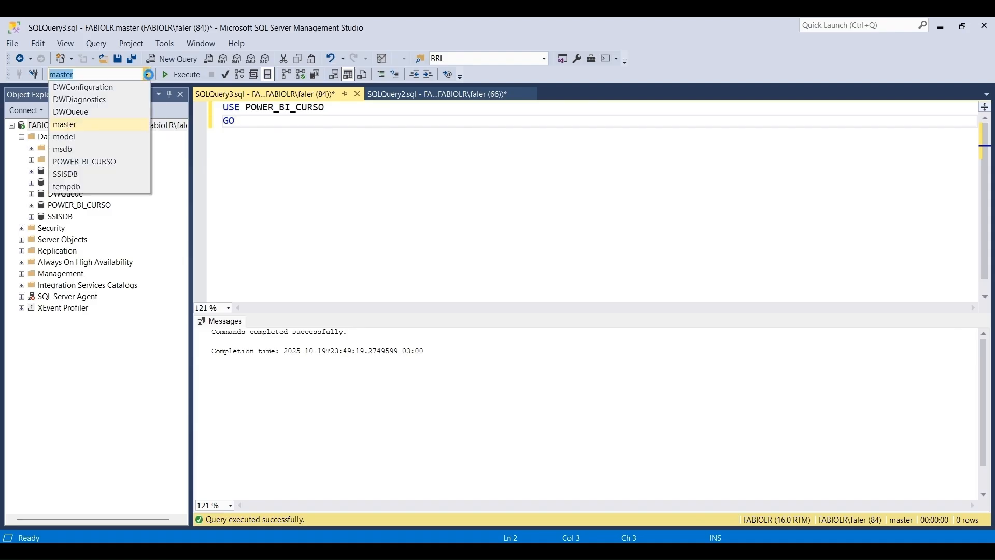
click(106, 162)
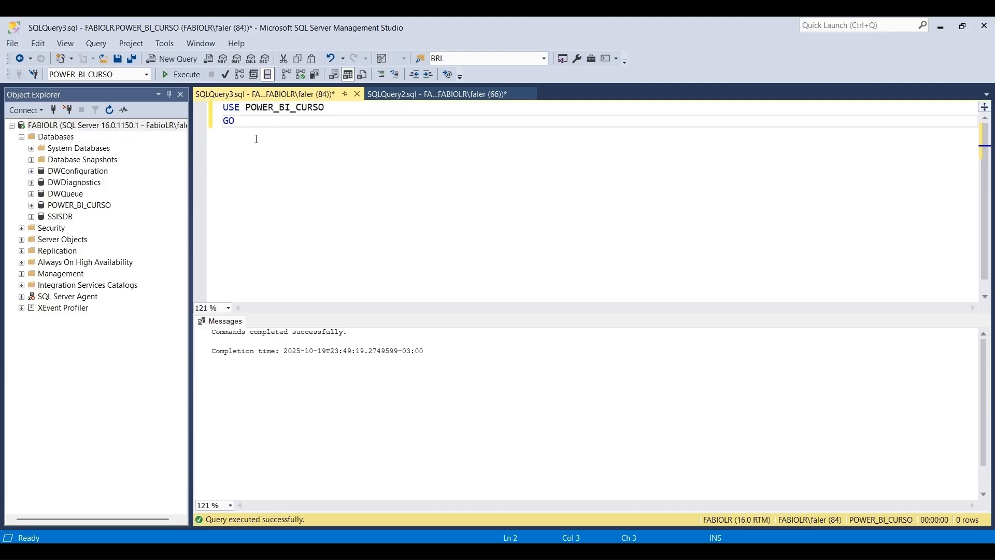
drag(259, 145, 206, 101)
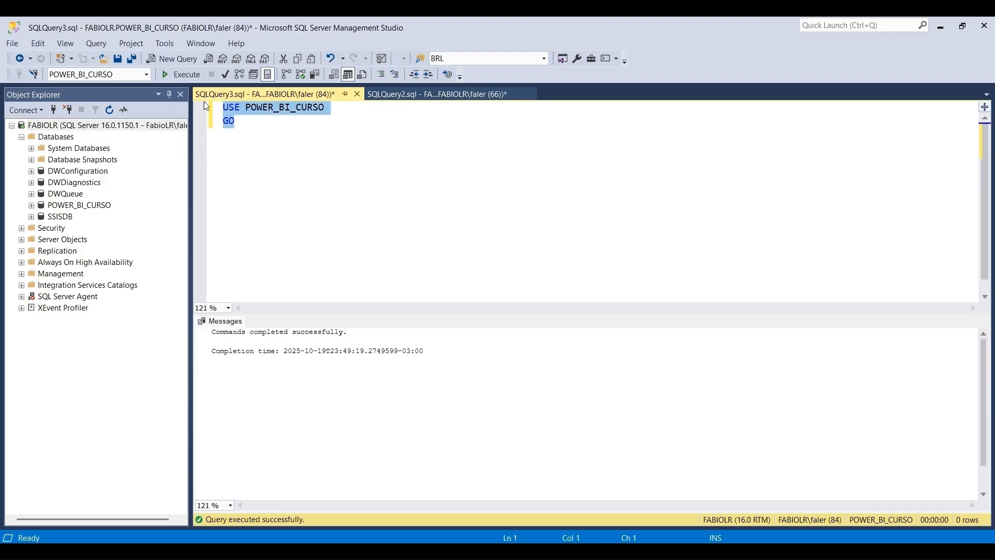
click(327, 180)
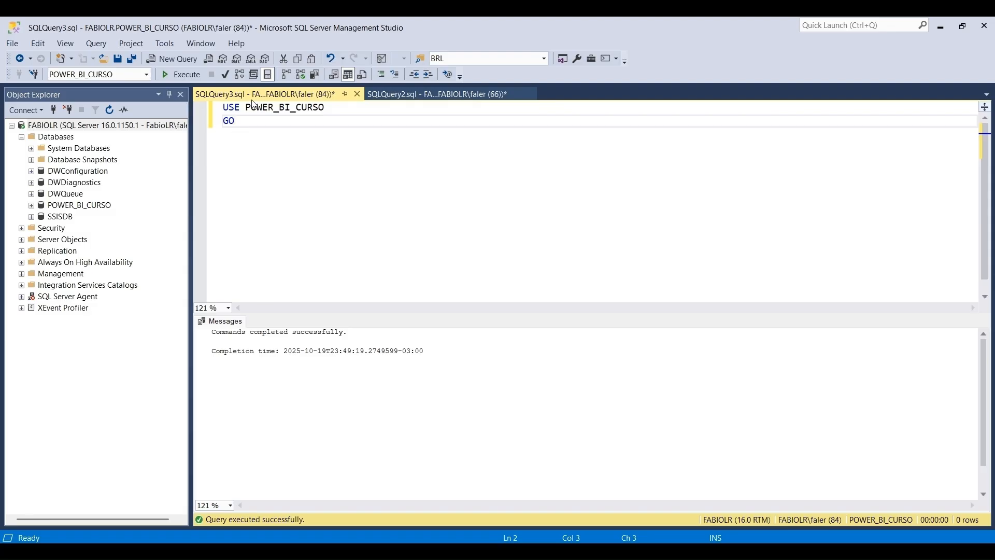
Set the query's active database to master, and rerun the USE POWER_BI_CURSO batch to switch it back
click(147, 74)
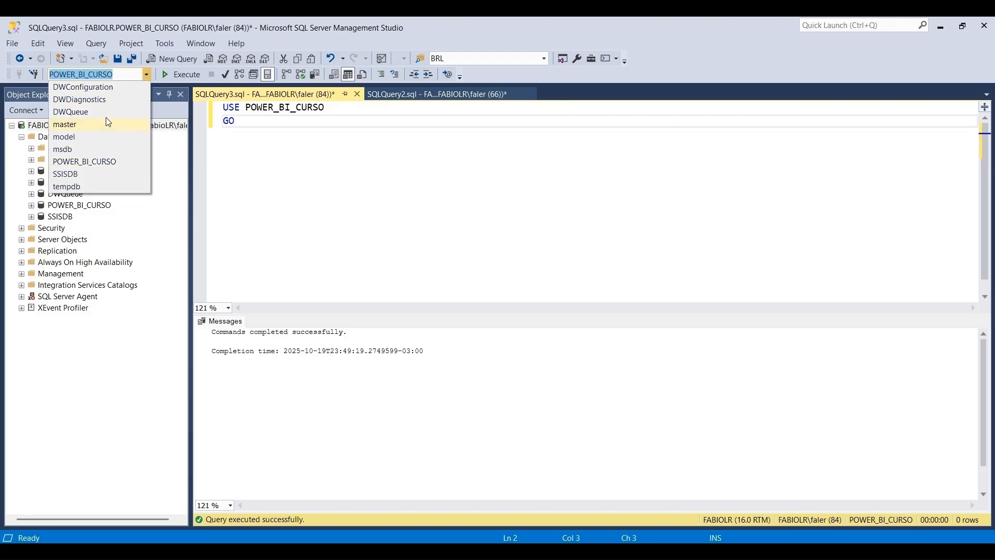
click(79, 124)
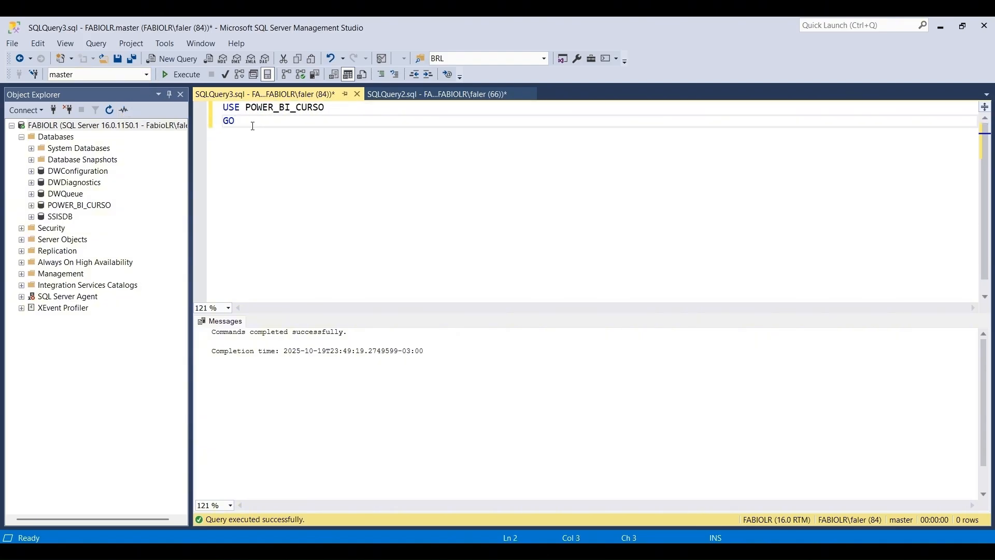
key(ctrl+a)
click(266, 134)
key(F5)
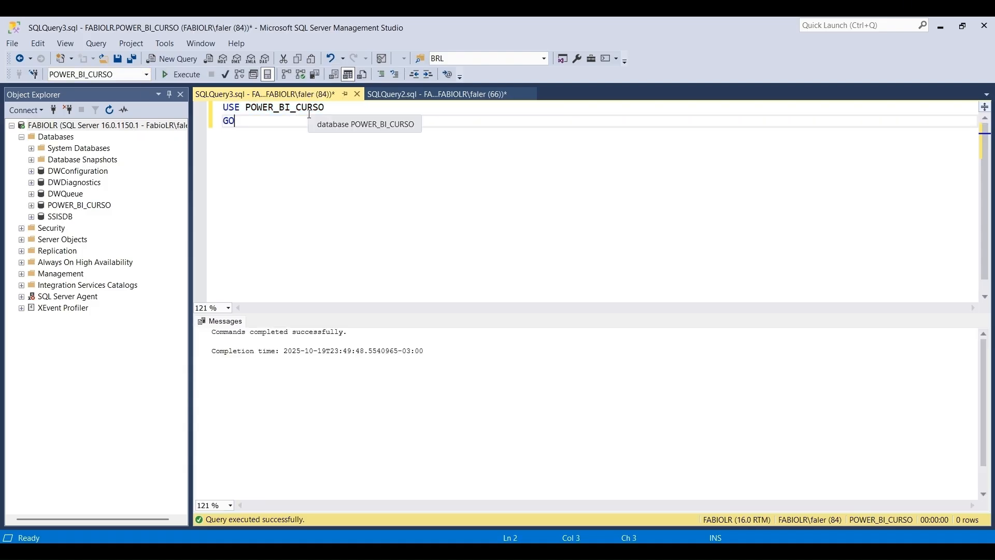
Below the GO line, write a CREATE TABLE fVENDAS statement with an empty pair of parentheses for its columns
key(Return)
key(Return)
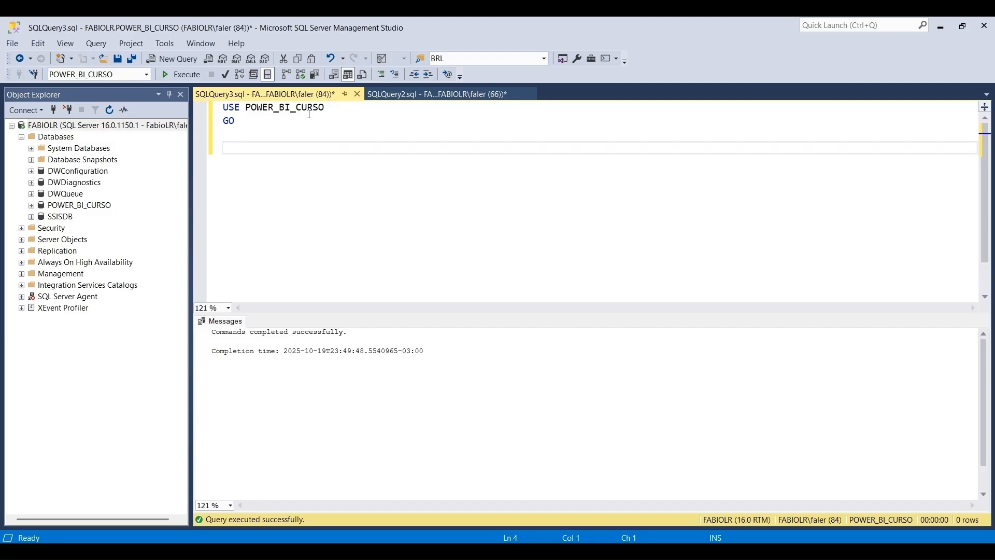
text(CREATE TABLE fCVENDAS)
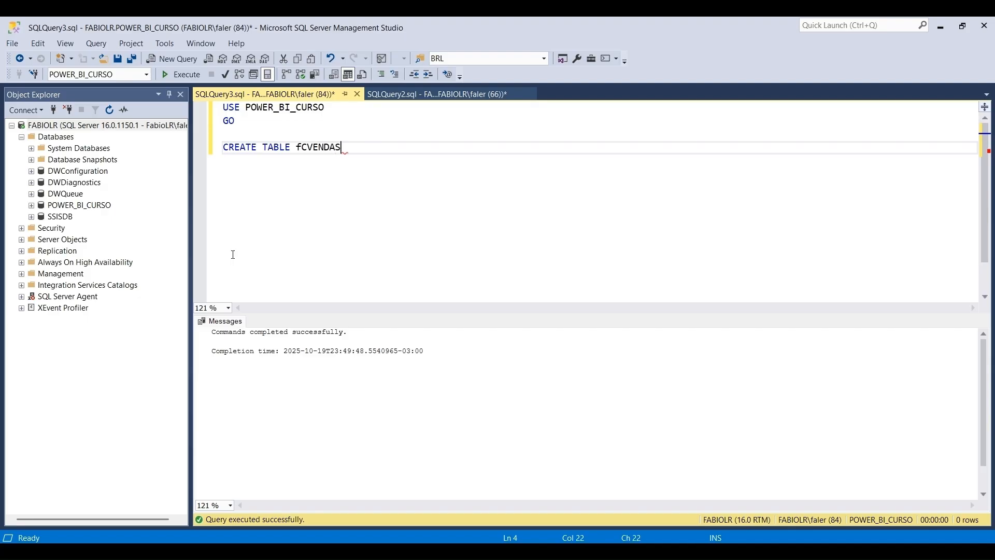
key(BackSpace)
key(BackSpace)
key(BackSpace)
key(BackSpace)
key(BackSpace)
key(BackSpace)
key(BackSpace)
text(VENDAS ()
key(Return)
key(Return)
text())
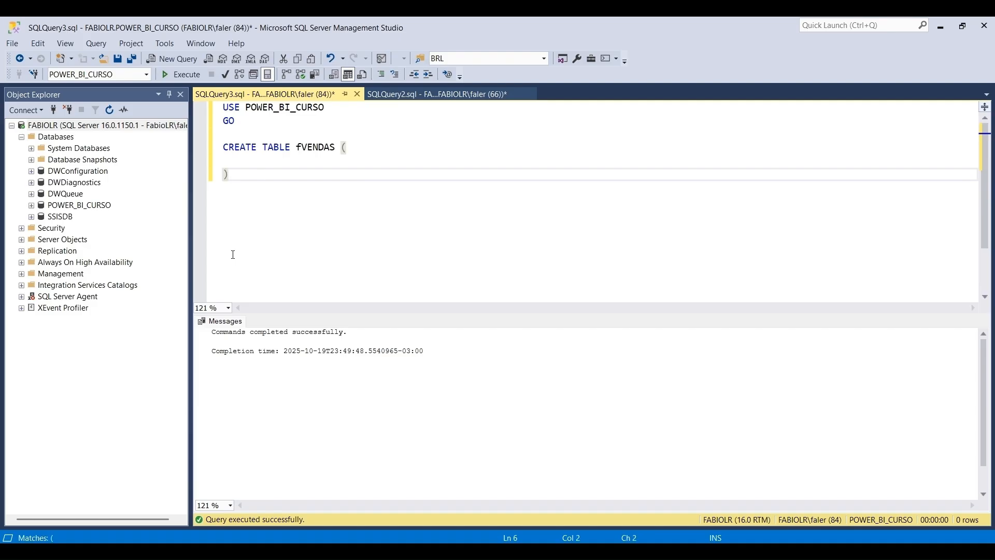
Define the fVENDAS table's columns as ID INT, DATA_VENDA DATETIME and VENDEDOR VARCHAR (100)
key(Up)
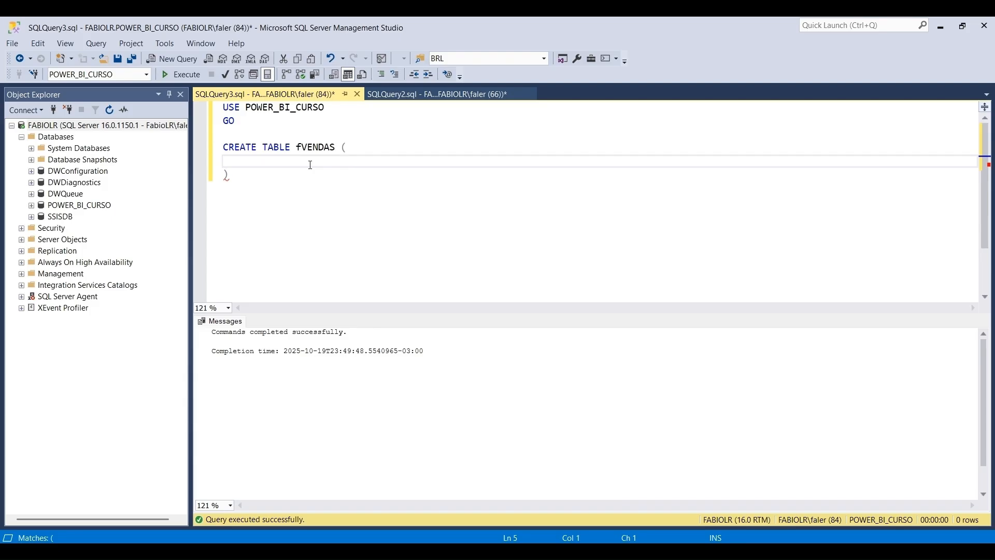
text(ID INT,)
key(Return)
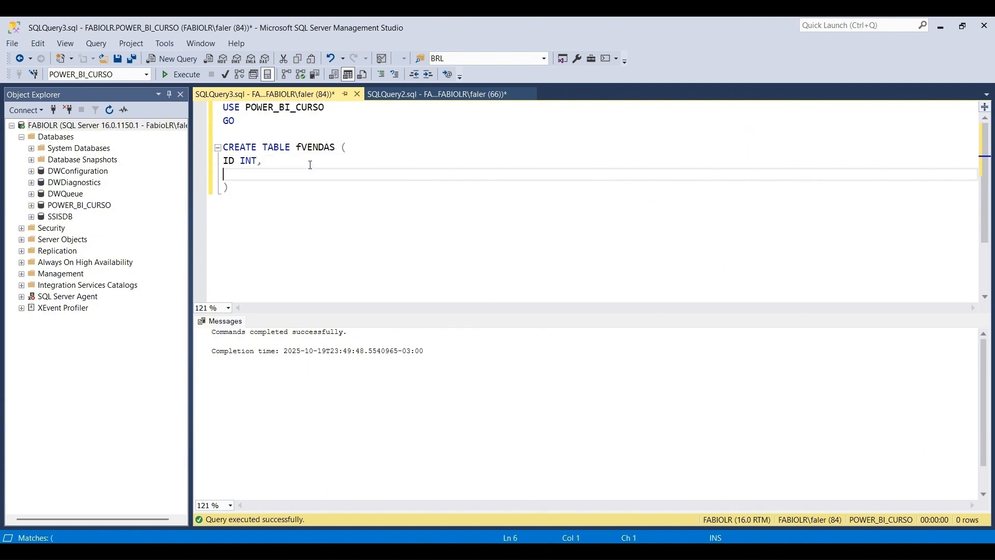
text(DATA_VENDA DATETIME,)
key(Return)
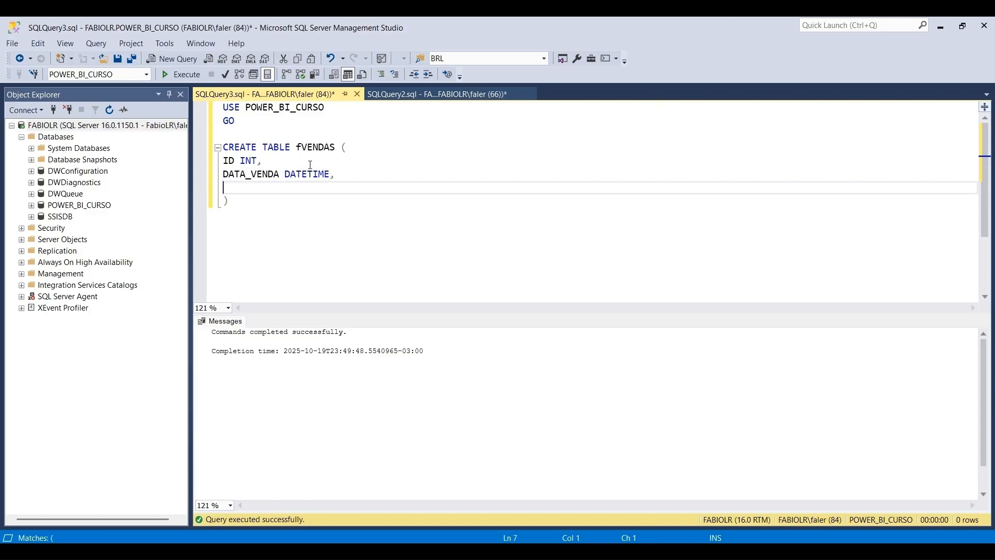
text(VENDEDOR VARCHAR)
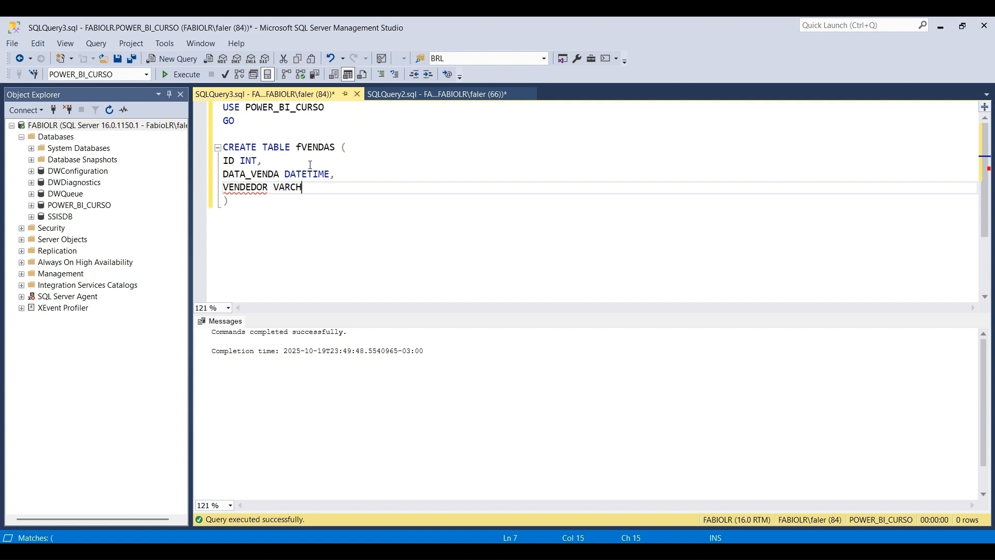
text(10)
key(BackSpace)
key(BackSpace)
text((100))
click(288, 223)
click(354, 182)
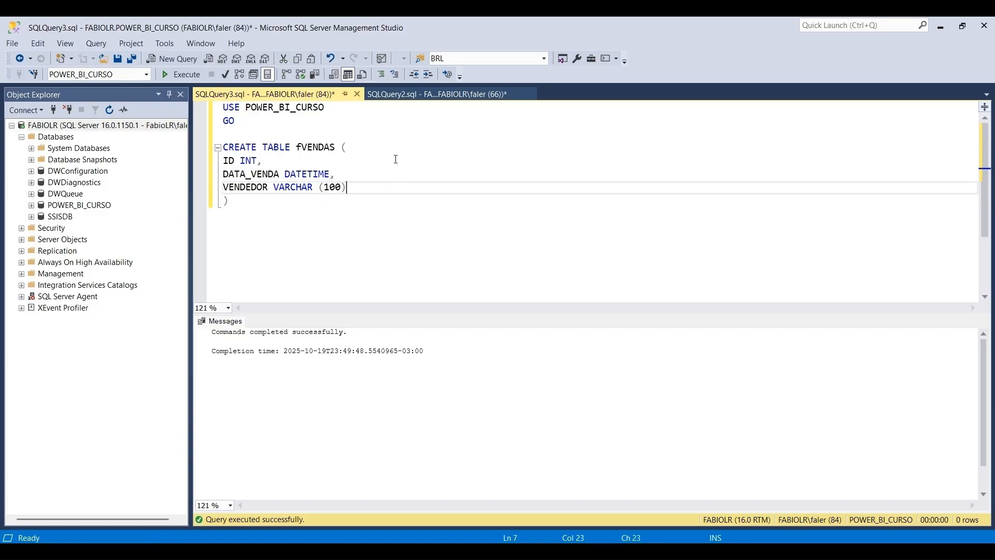
click(372, 147)
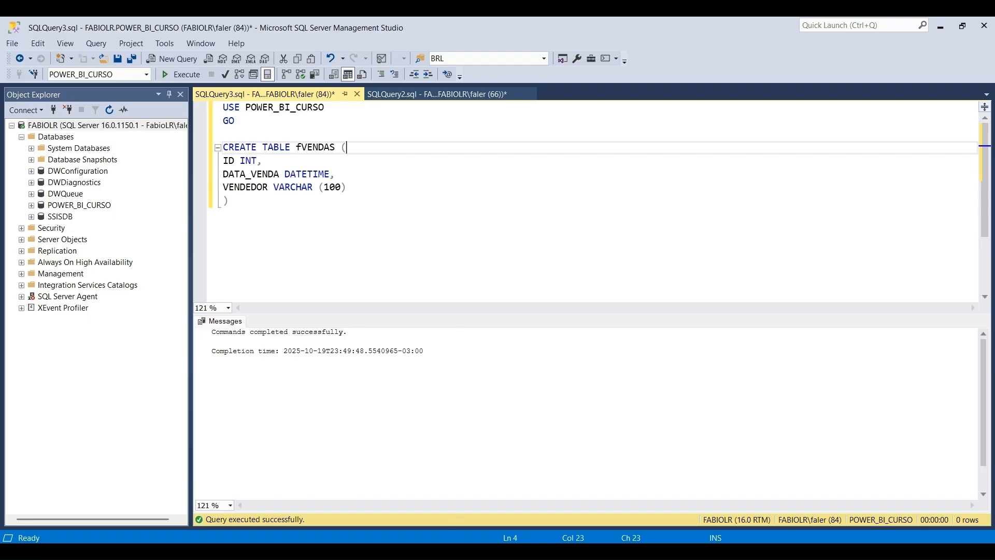
click(451, 552)
click(452, 552)
click(292, 108)
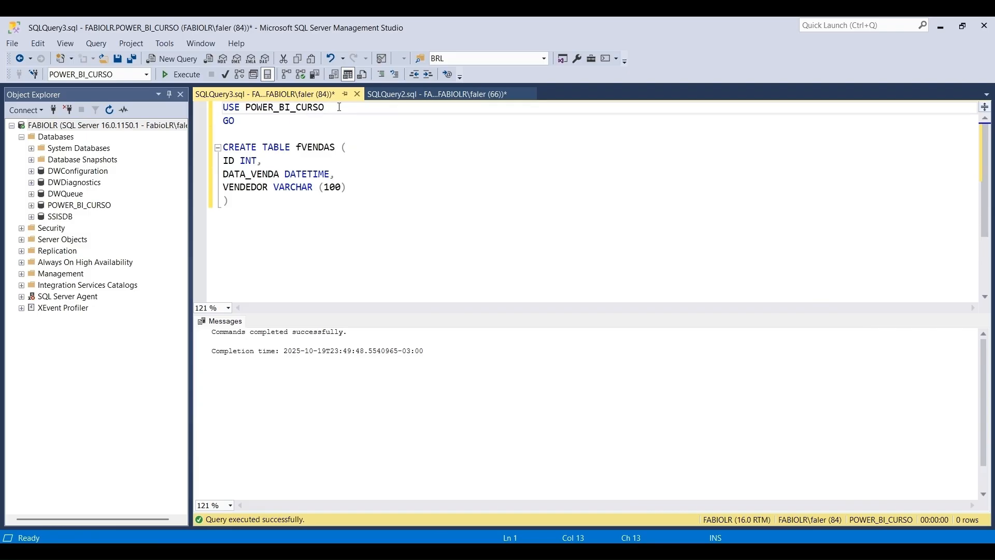
click(274, 108)
double_click(274, 107)
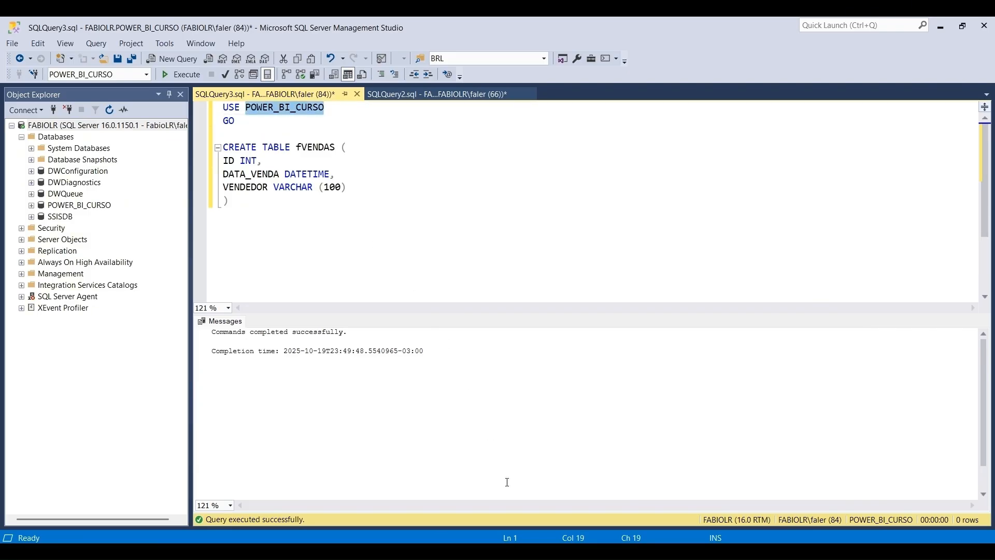
Switch to Visual Studio and add a Destino OLE DB component below the Origem do Excel source in the data flow
key(alt+Tab)
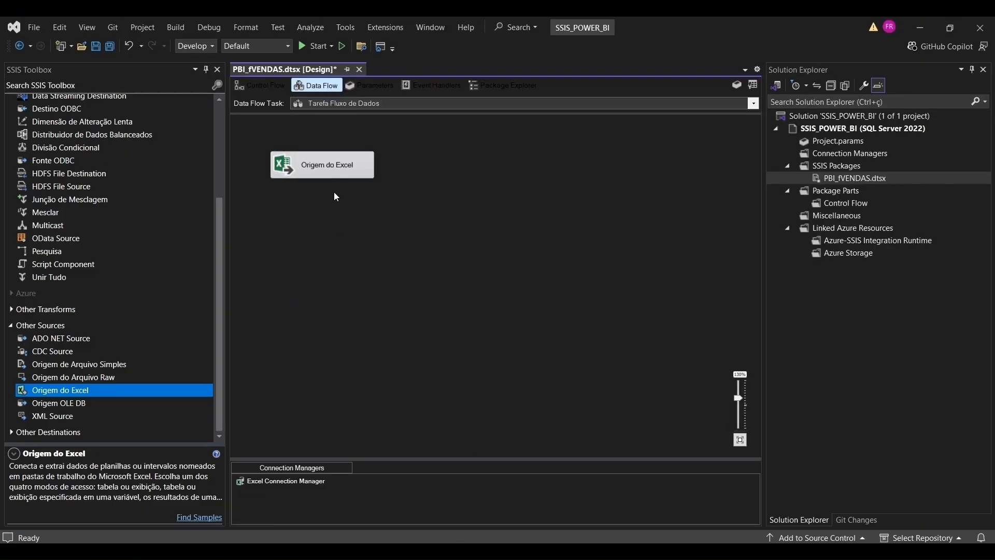
click(322, 165)
click(88, 462)
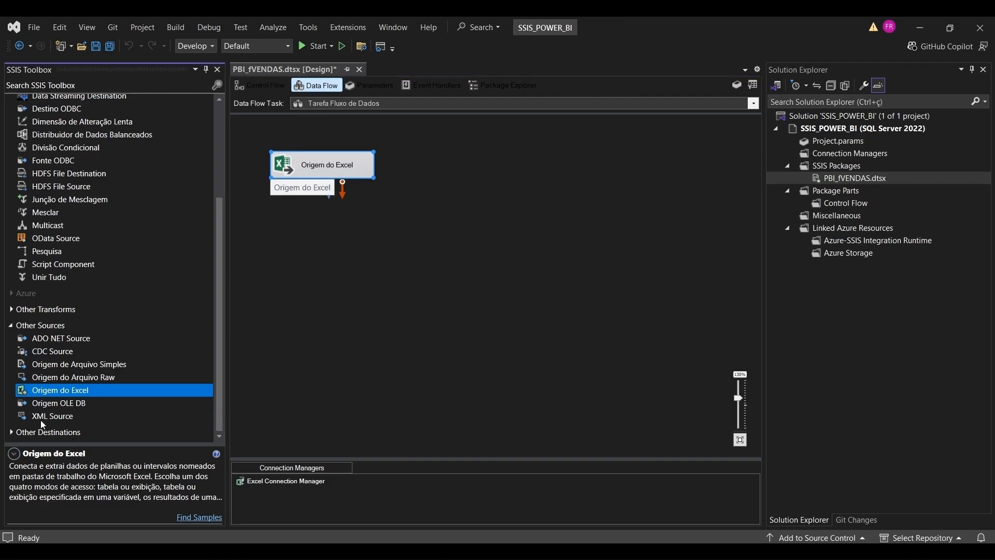
click(11, 432)
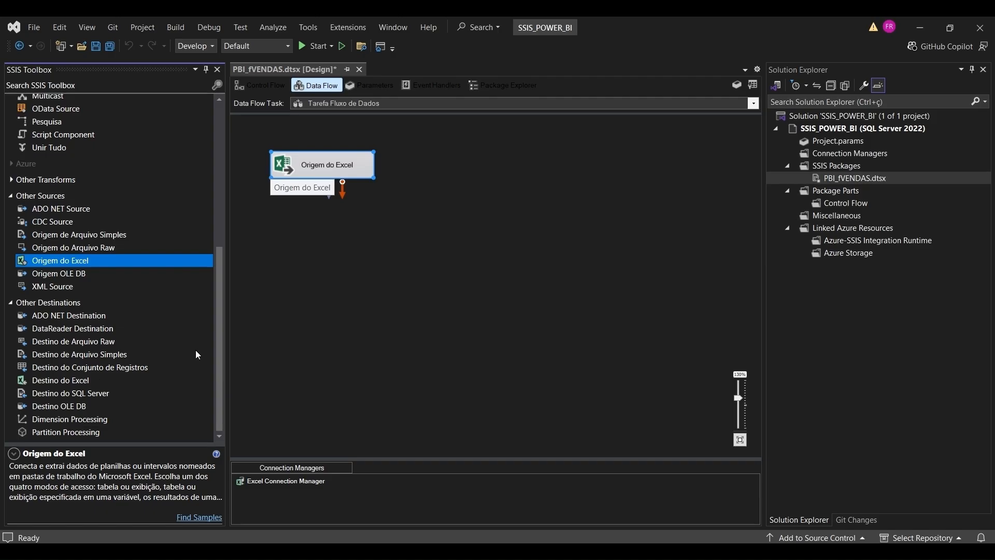
click(57, 407)
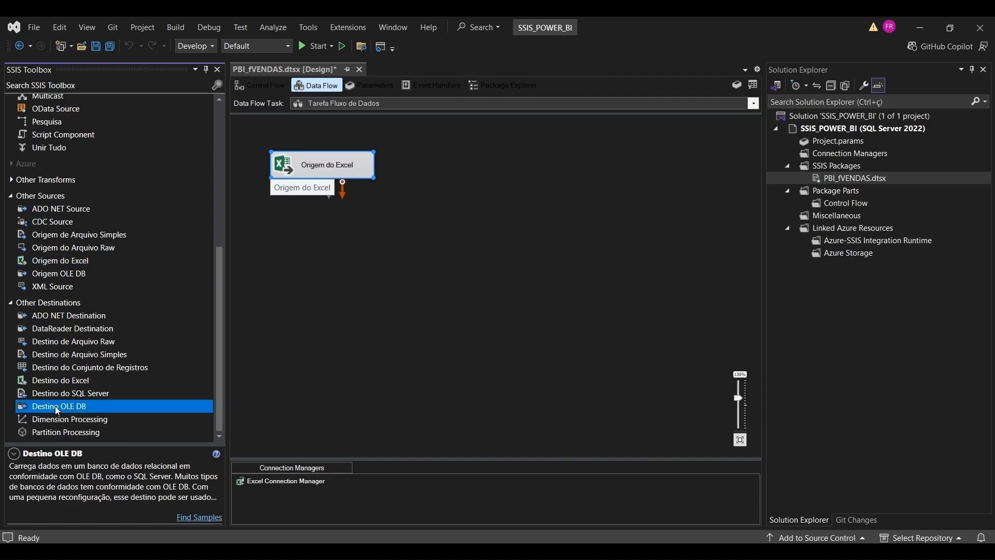
drag(57, 407, 362, 249)
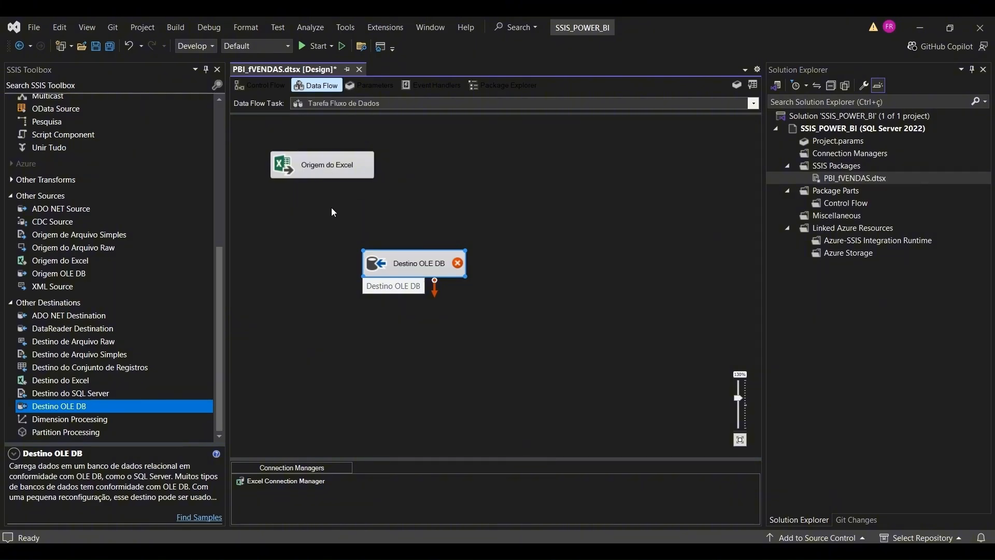
Connect the regular data output of Origem do Excel to the Destino OLE DB component
click(330, 176)
click(362, 190)
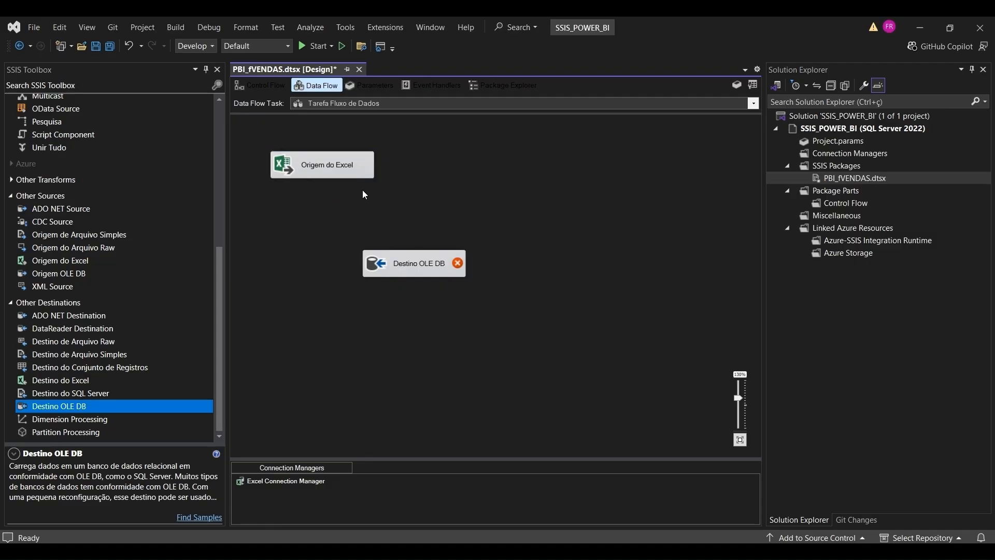
click(345, 163)
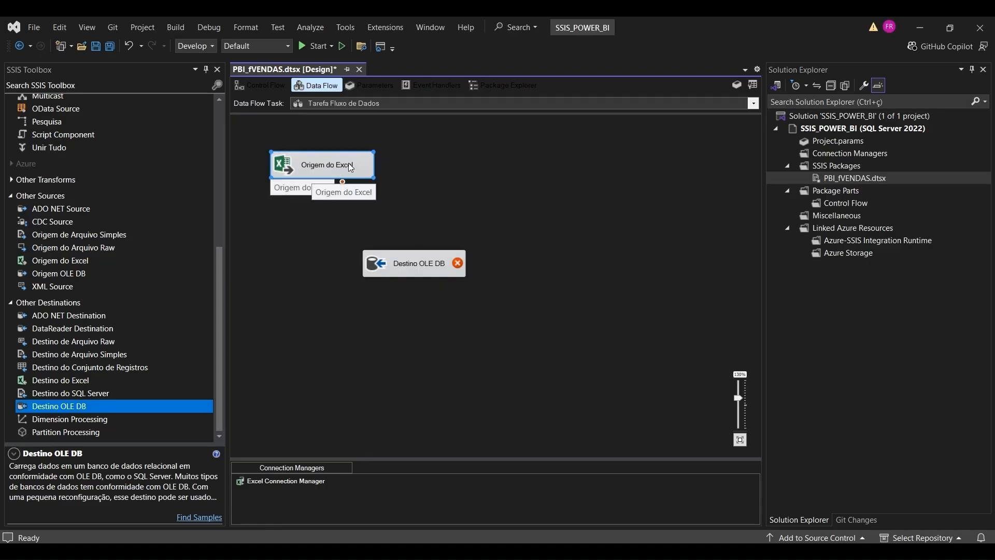
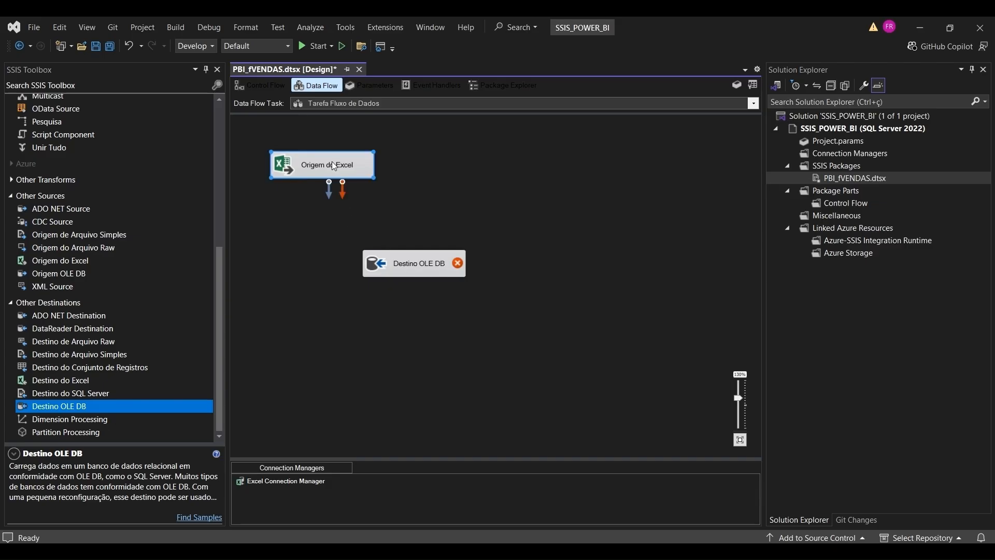
drag(329, 189, 410, 264)
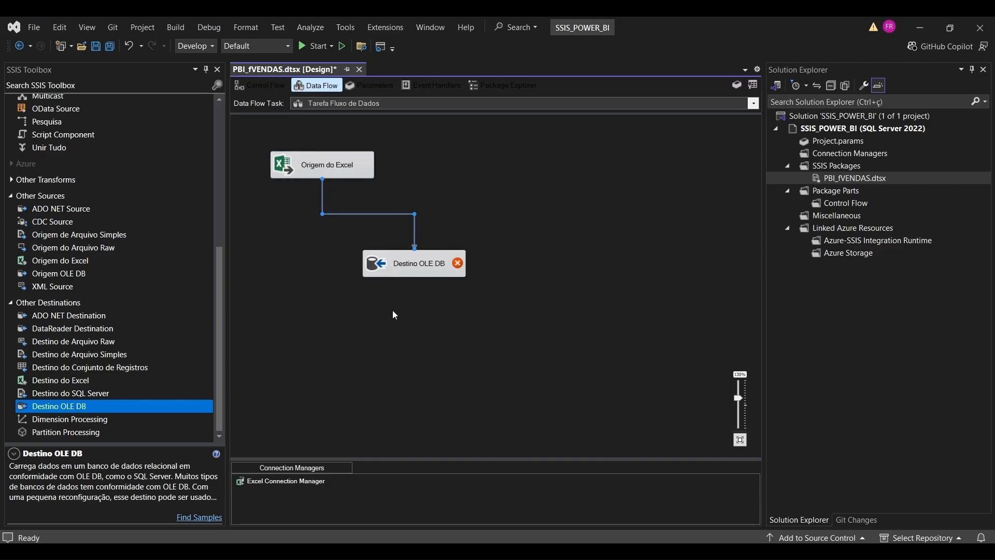
Rename the OLE DB destination component as TAB_fVENDAS
mouse_move(407, 266)
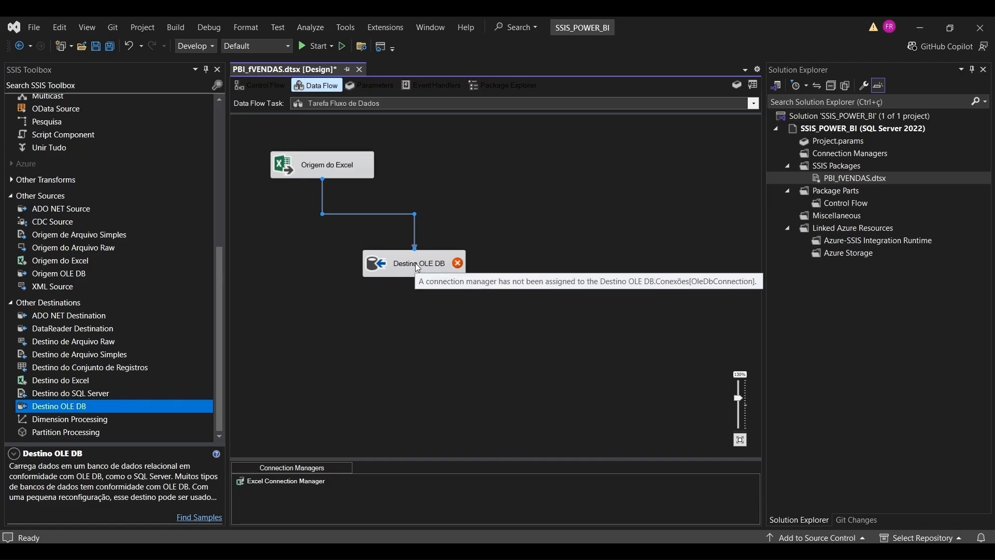
click(411, 263)
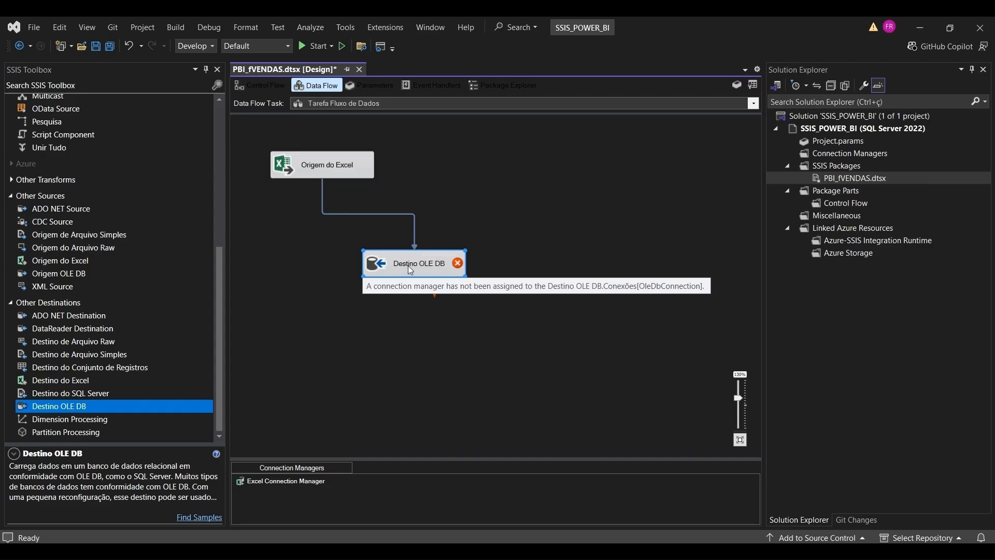
click(411, 268)
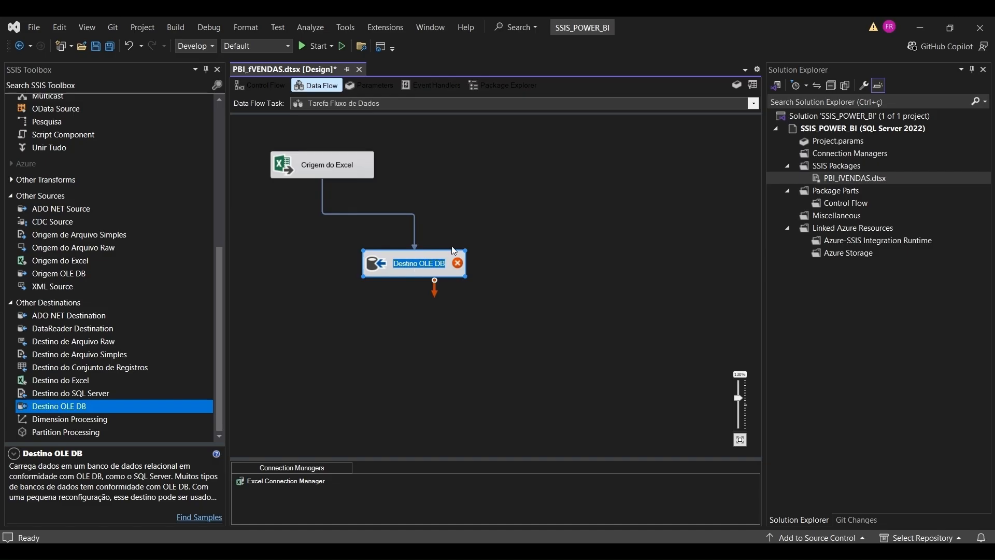
text(TAB)
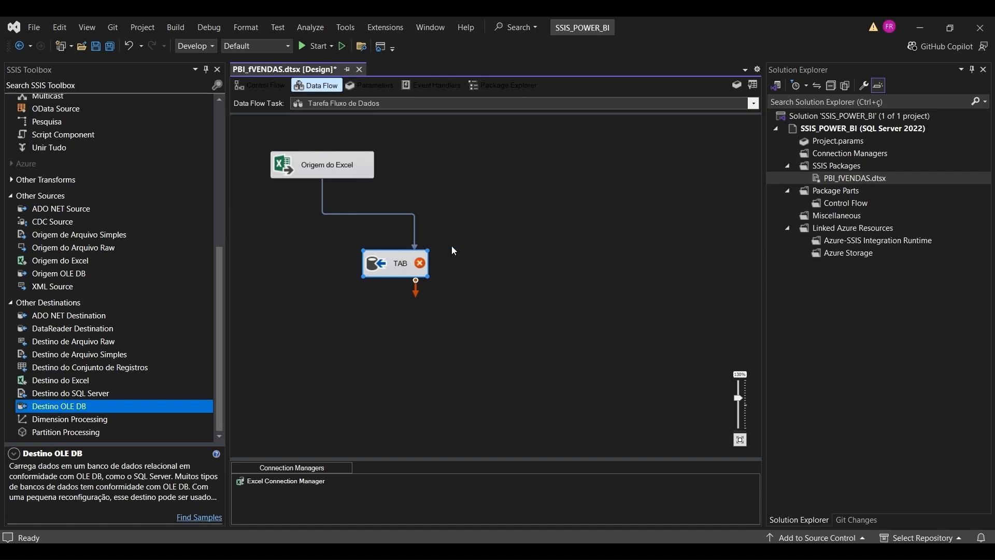
text(_fVENDAS)
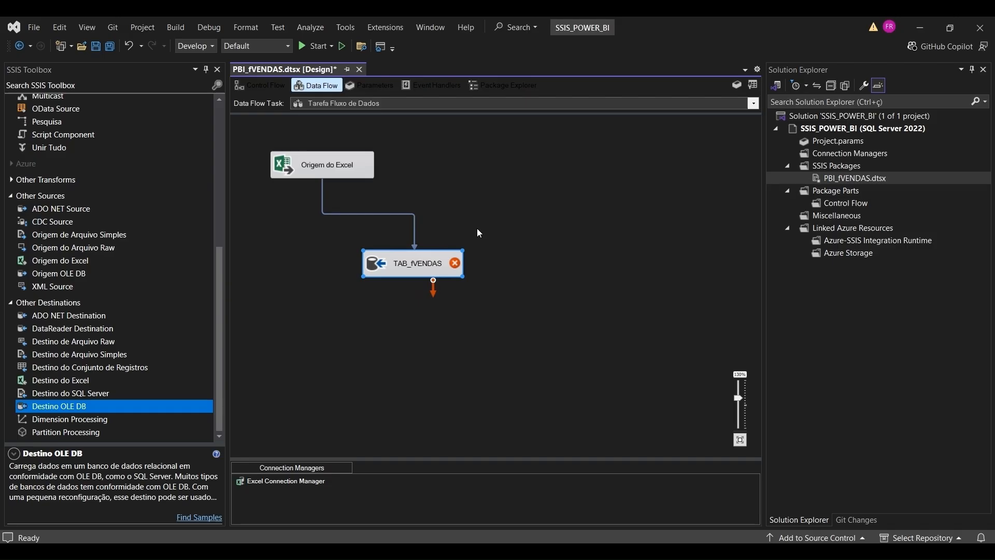
click(481, 202)
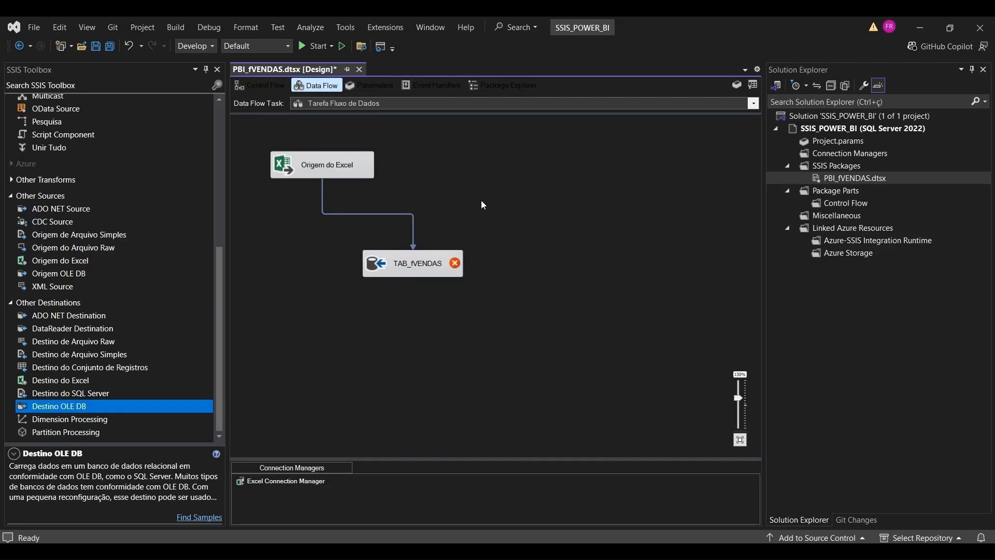
Rename the Excel source component as ORIGEM
click(418, 270)
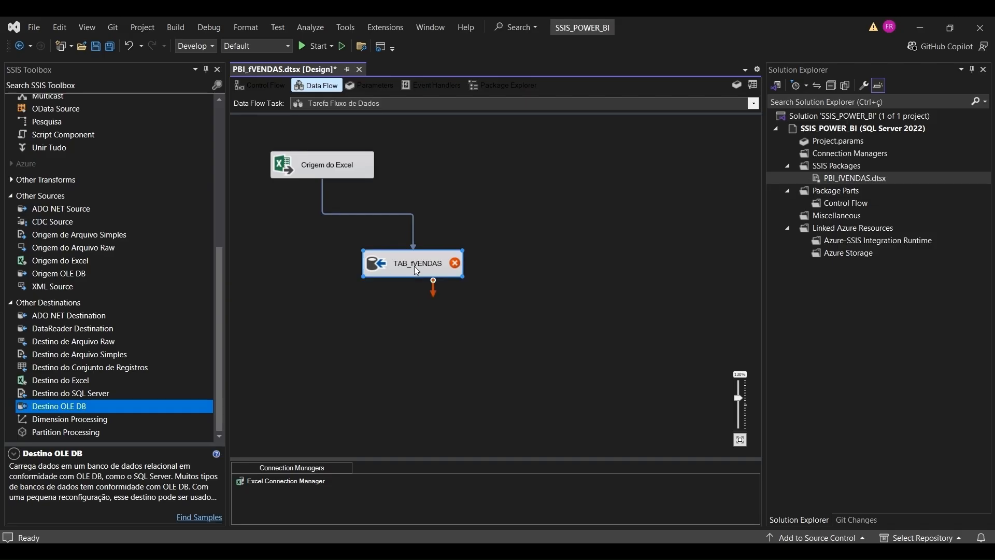
click(398, 308)
click(335, 167)
click(336, 167)
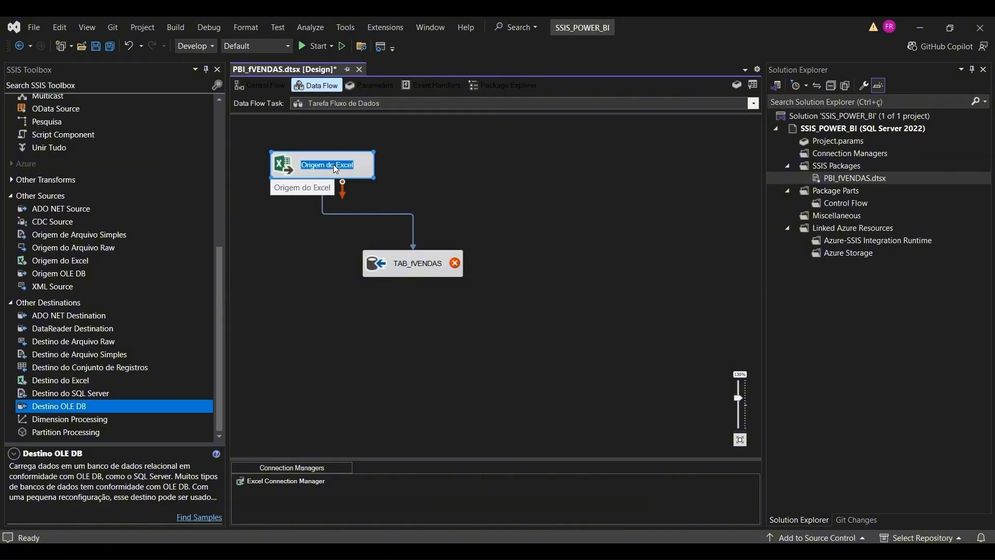
text(ORIG)
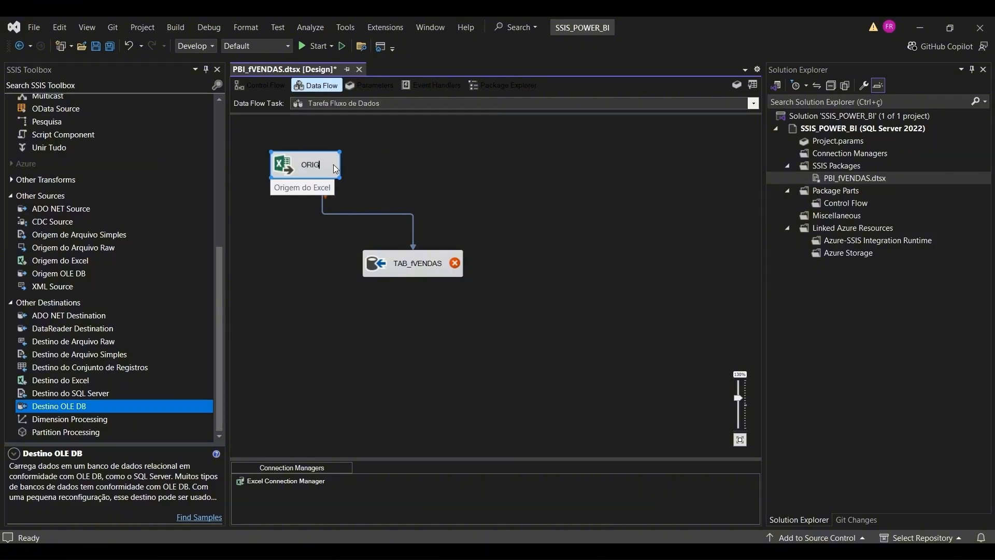
text(EM)
click(397, 173)
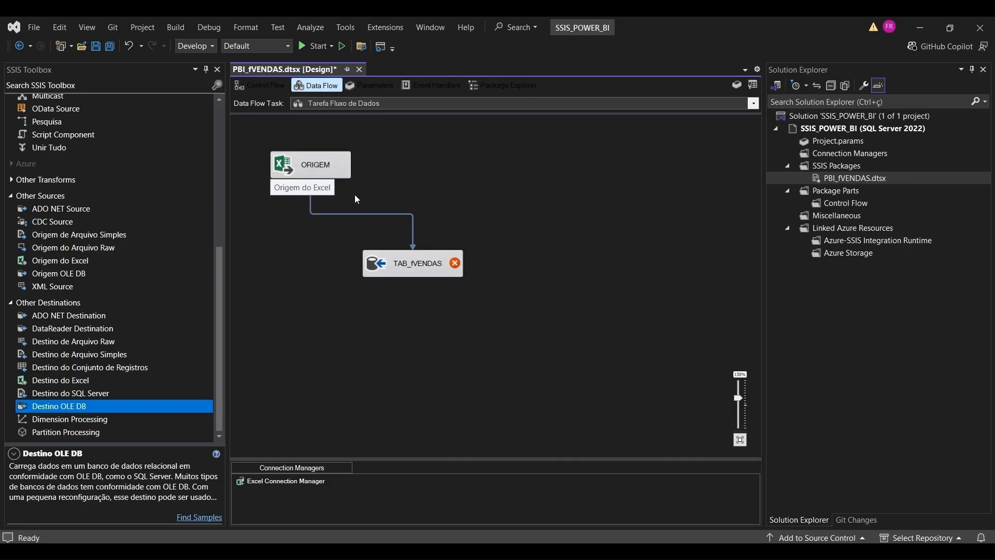
Examine the connection settings of the TAB_fVENDAS destination and the file settings of the Excel Connection Manager without changing them
click(391, 266)
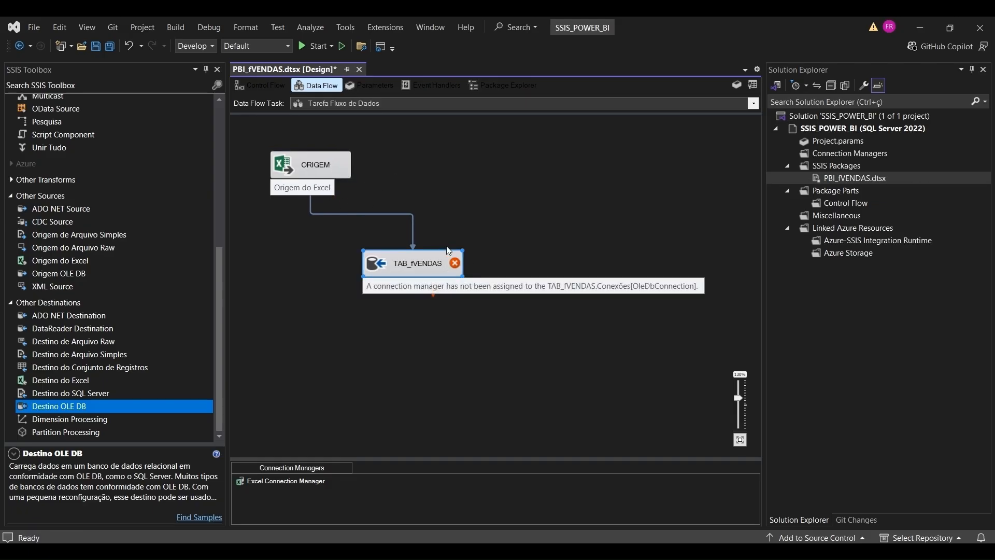
double_click(418, 256)
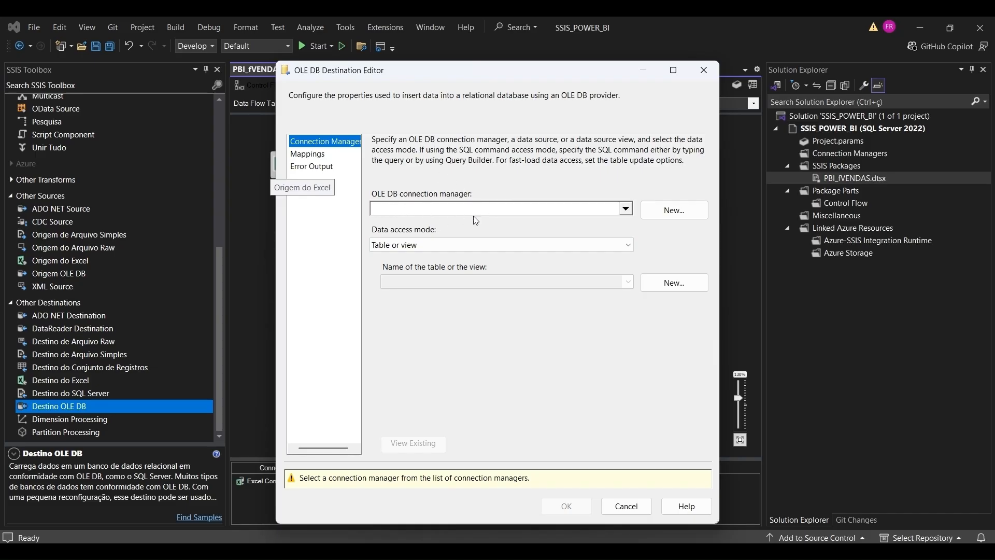
click(627, 506)
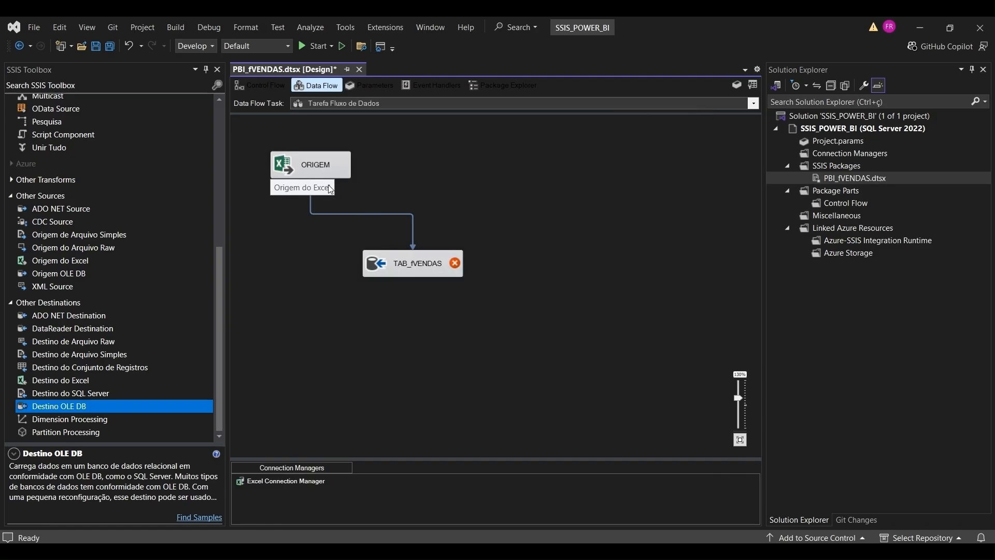
click(322, 170)
click(375, 181)
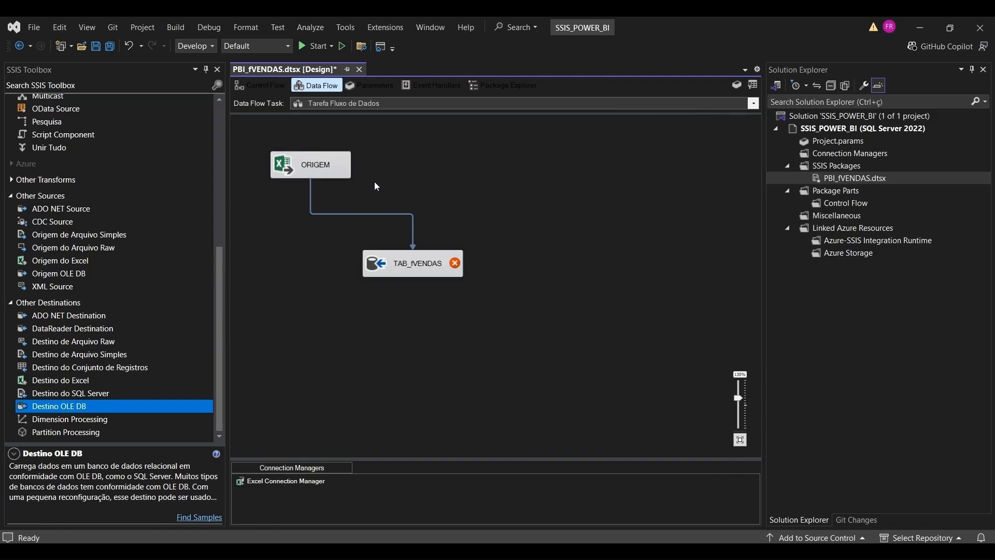
click(305, 172)
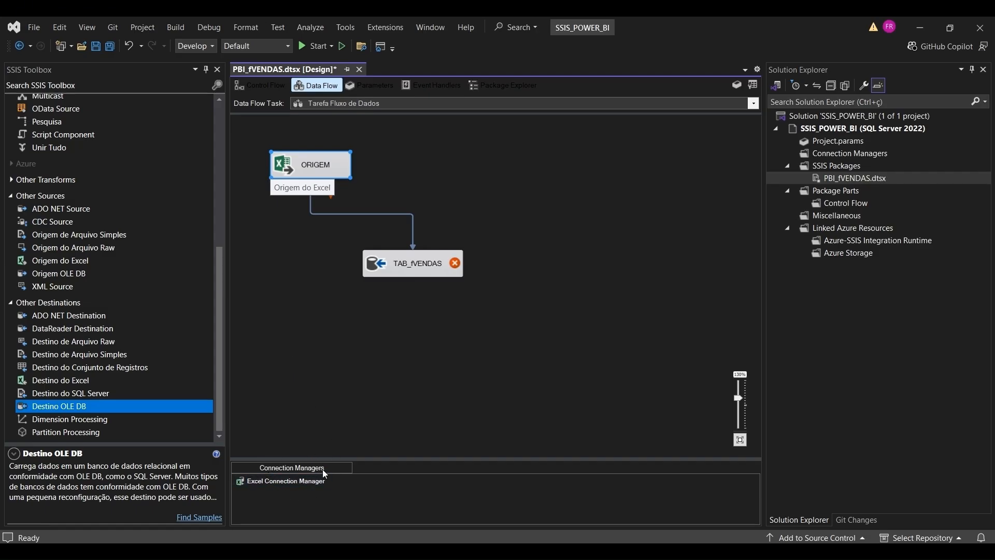
double_click(298, 481)
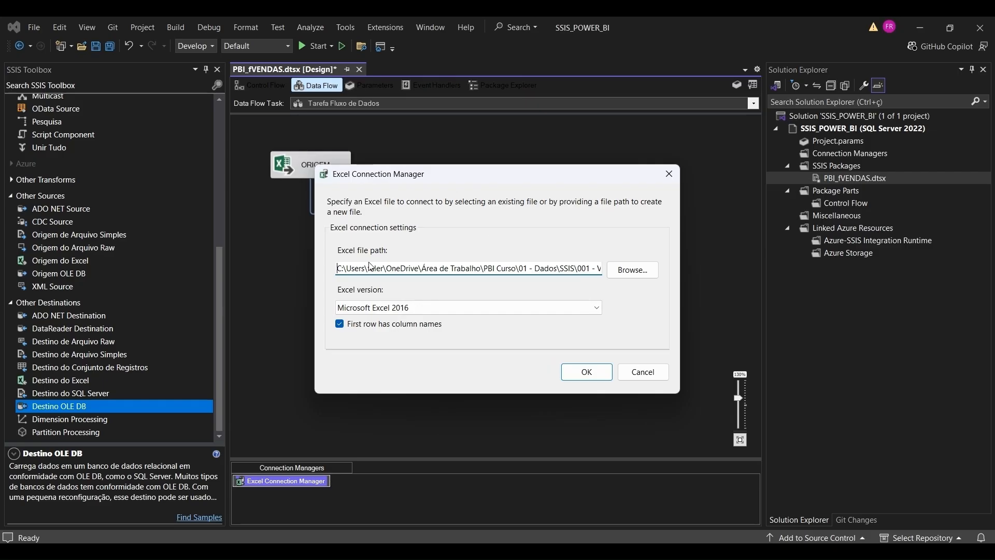
click(642, 372)
click(329, 179)
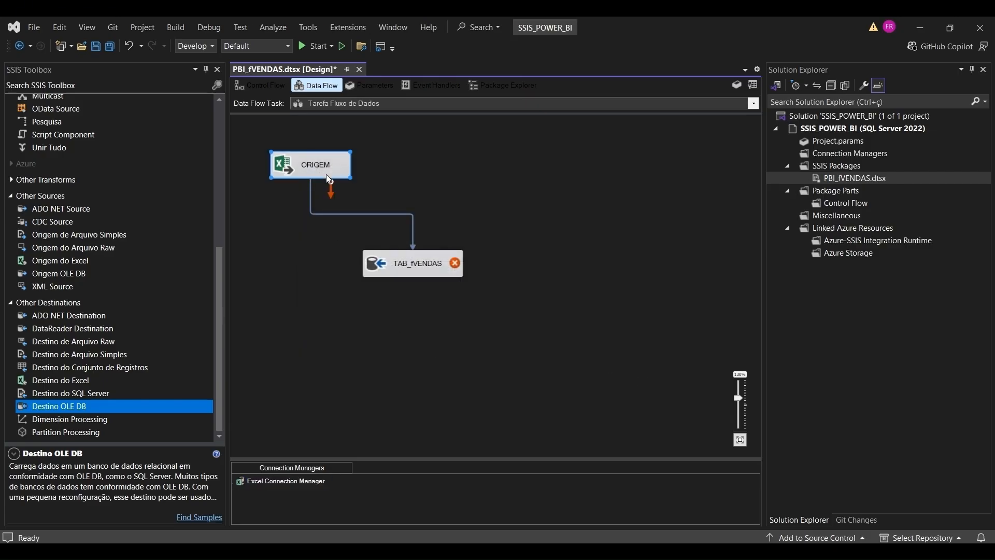
Open the OLE DB connection manager configuration from the TAB_fVENDAS destination and delete all three saved data connections
click(413, 268)
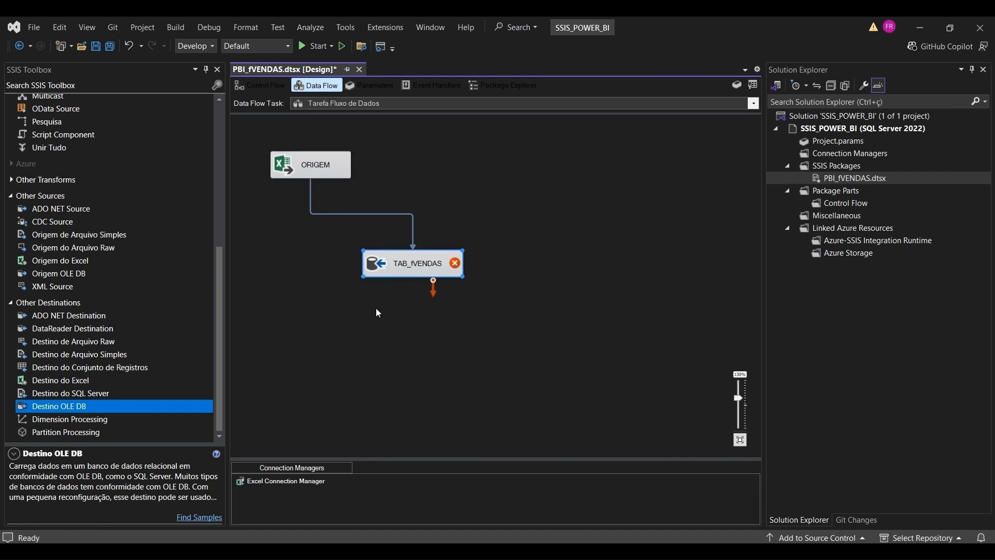
double_click(406, 269)
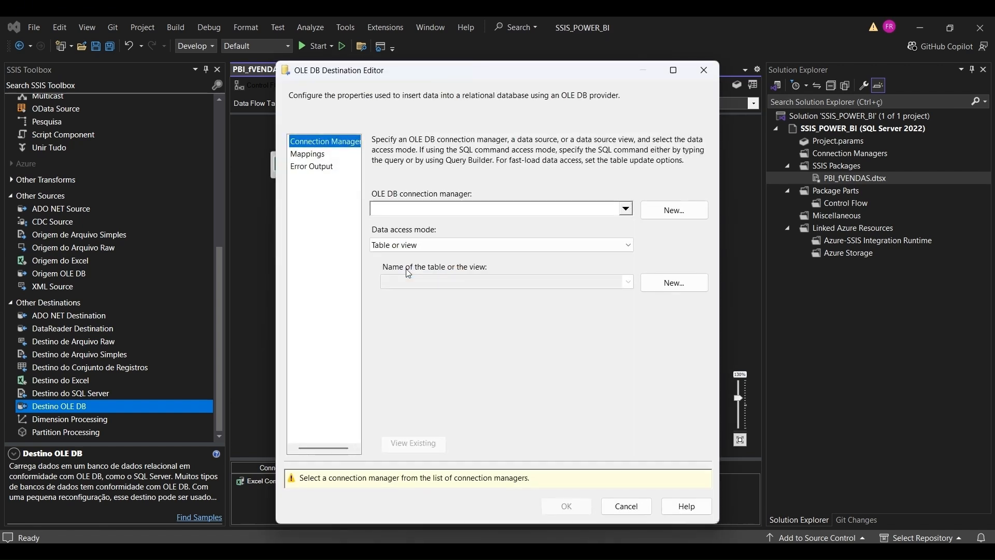
click(627, 209)
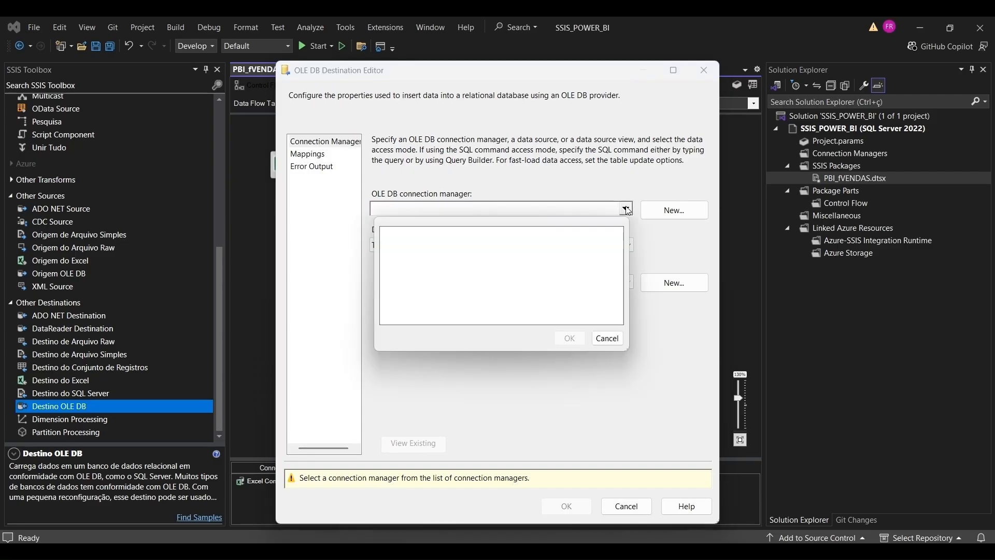
click(608, 337)
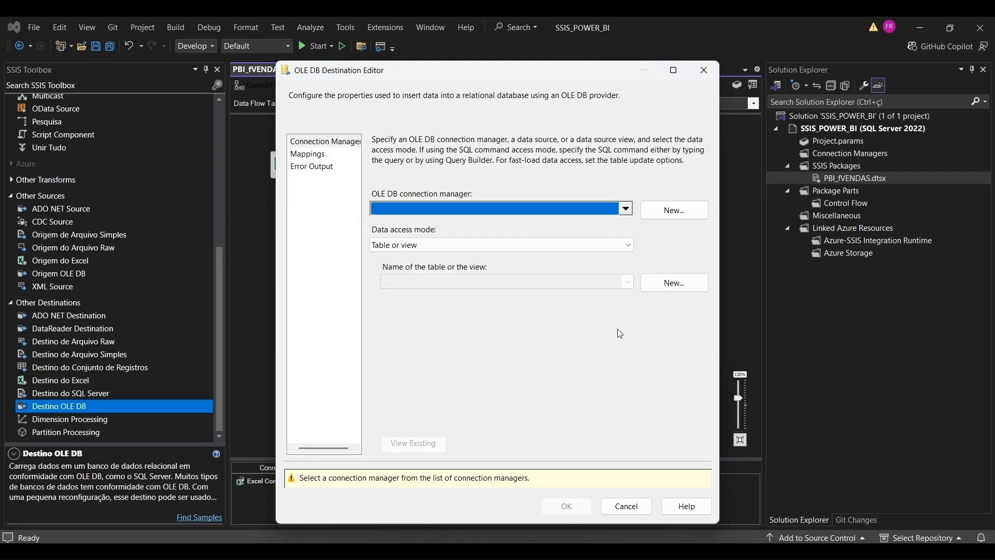
click(658, 211)
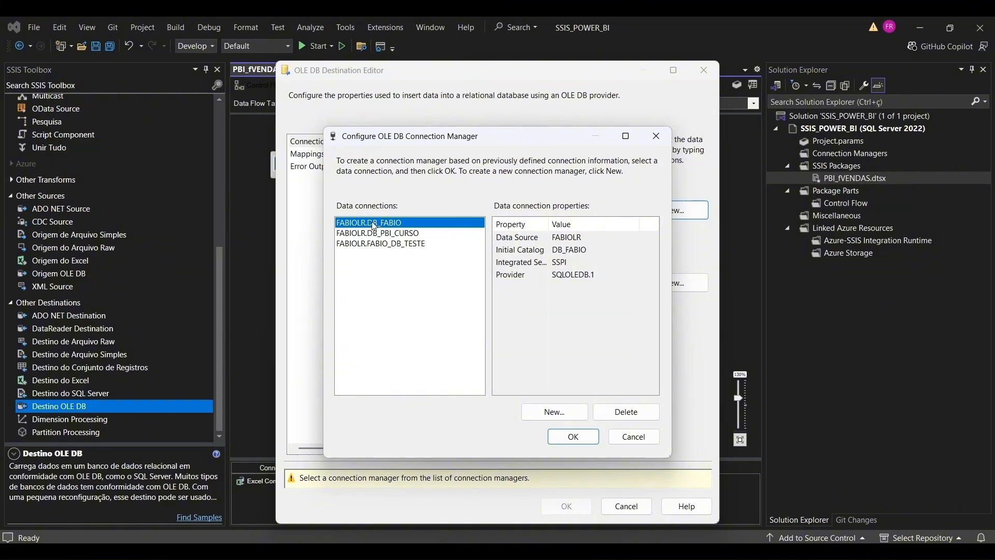
click(627, 412)
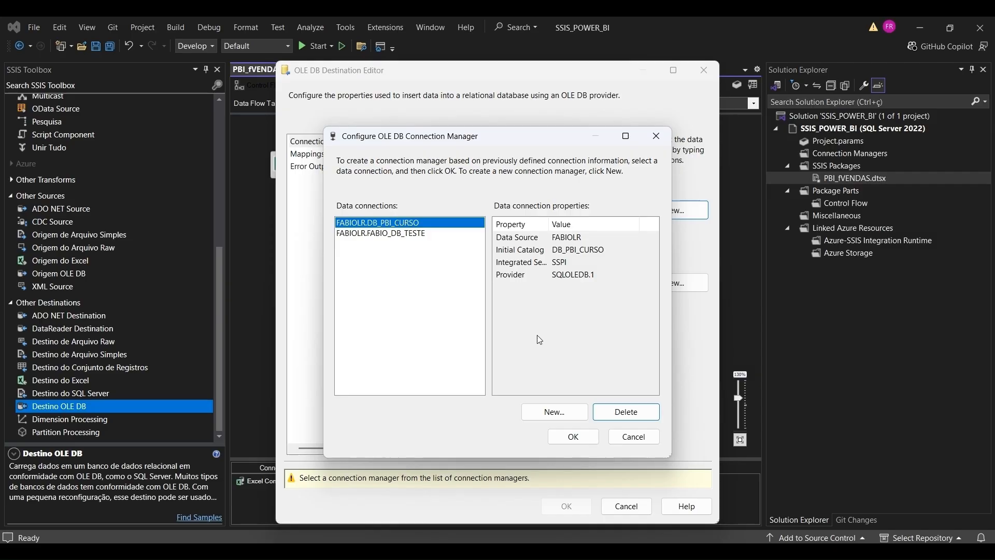
click(625, 413)
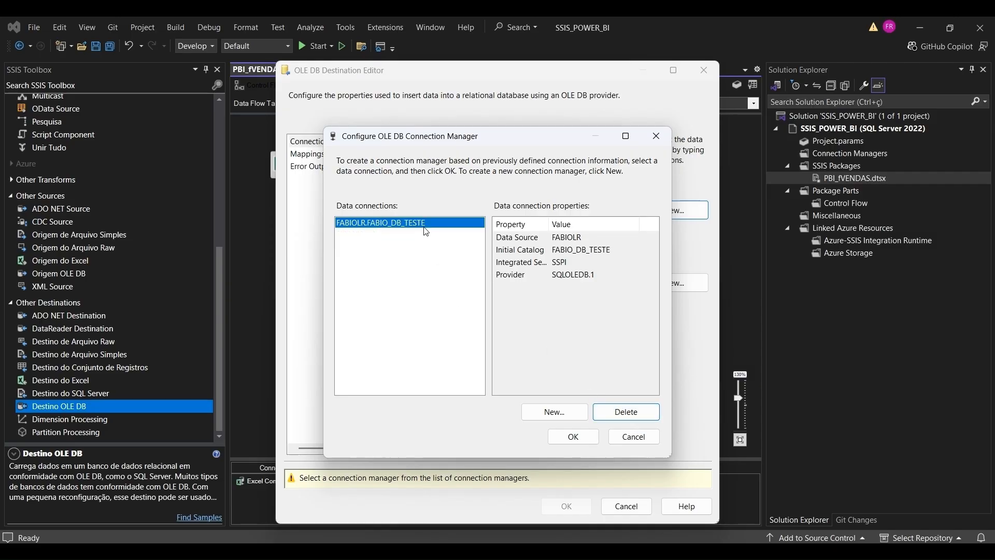
click(626, 412)
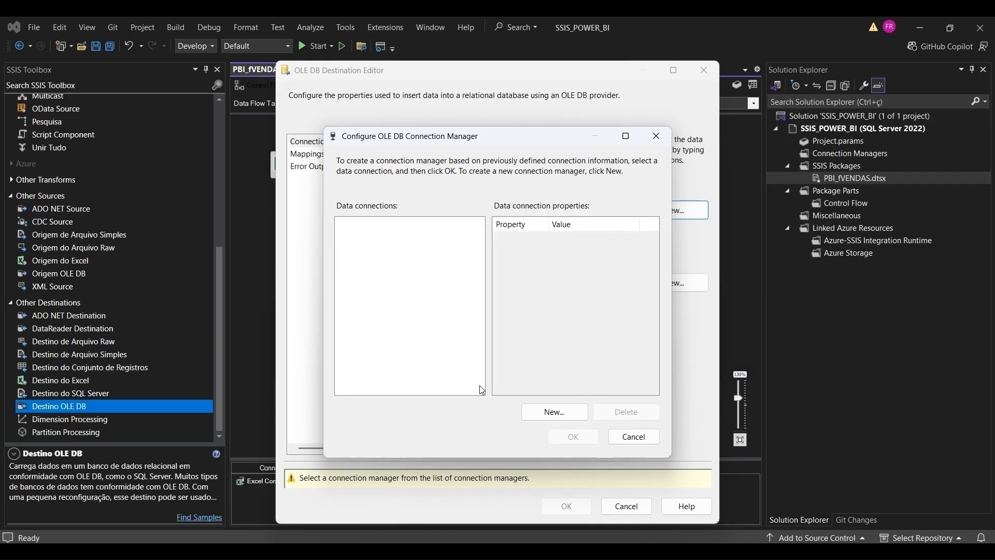
Start a new OLE DB connection and choose Microsoft OLE DB Driver for SQL Server as its provider
click(551, 412)
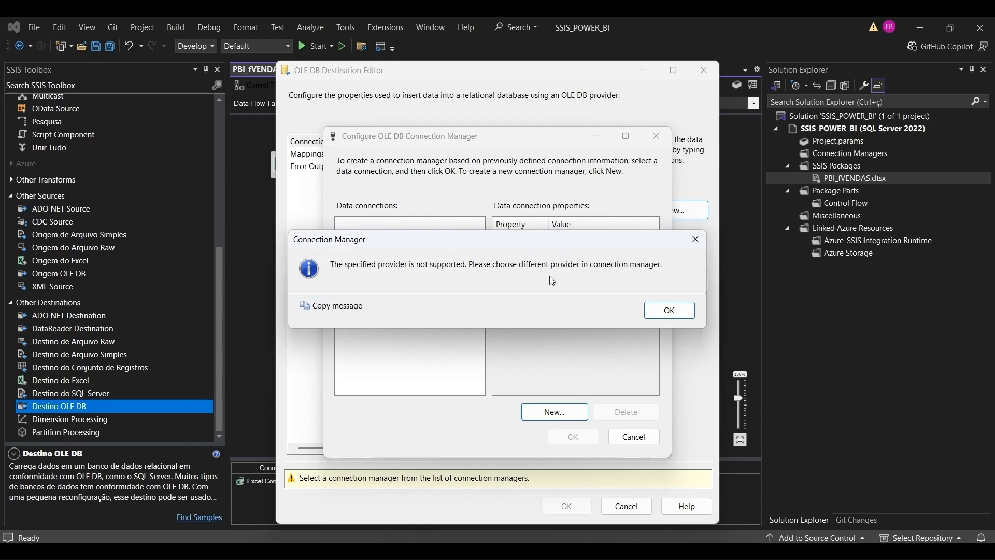
click(668, 311)
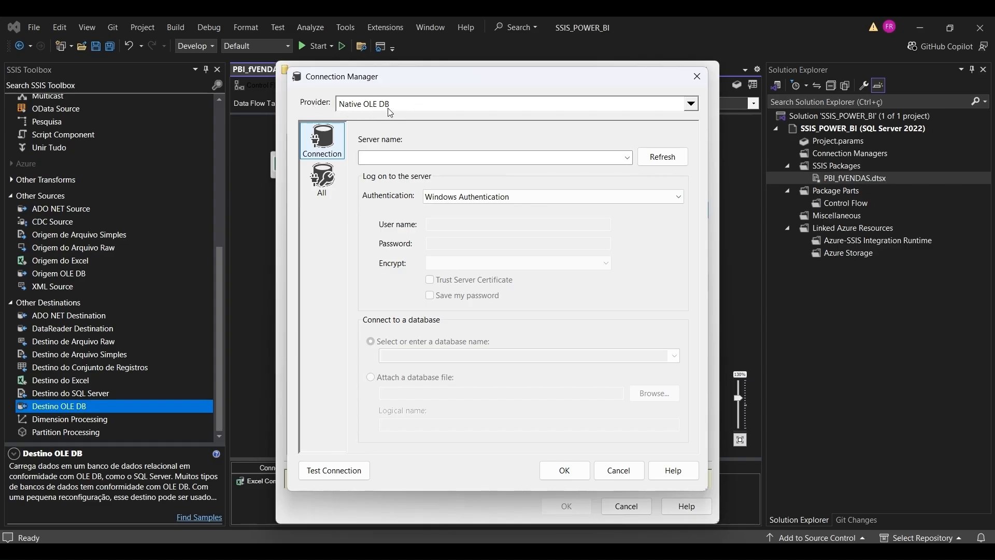
click(691, 103)
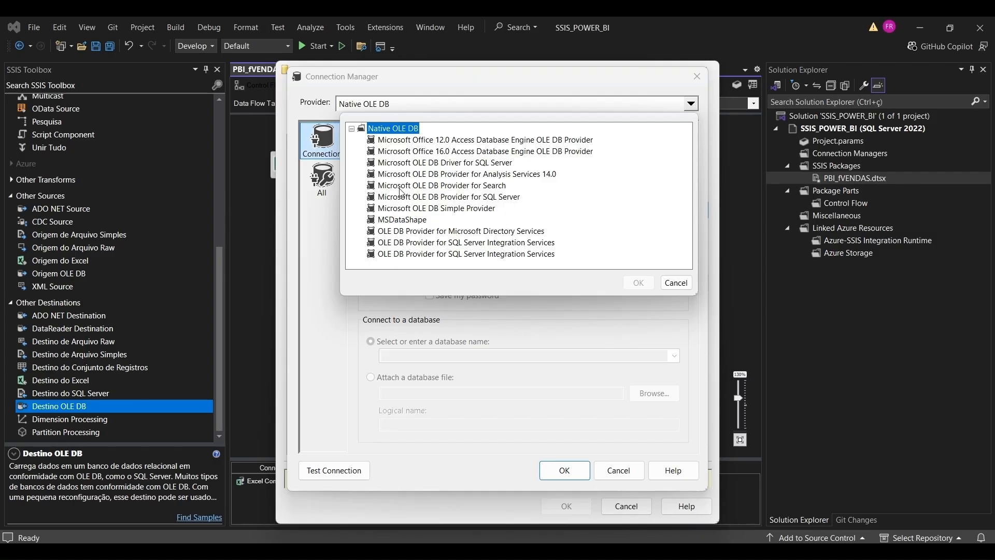
click(476, 164)
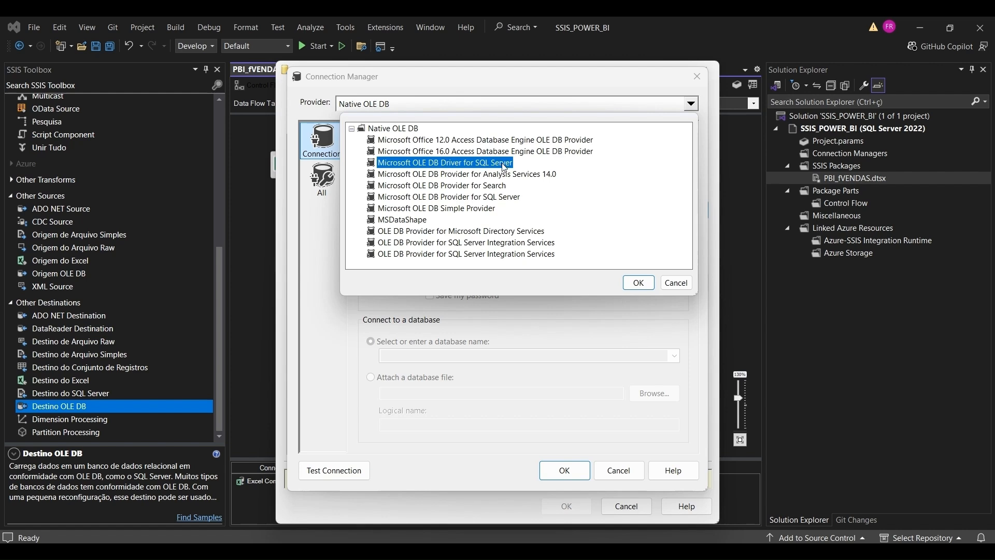
click(639, 282)
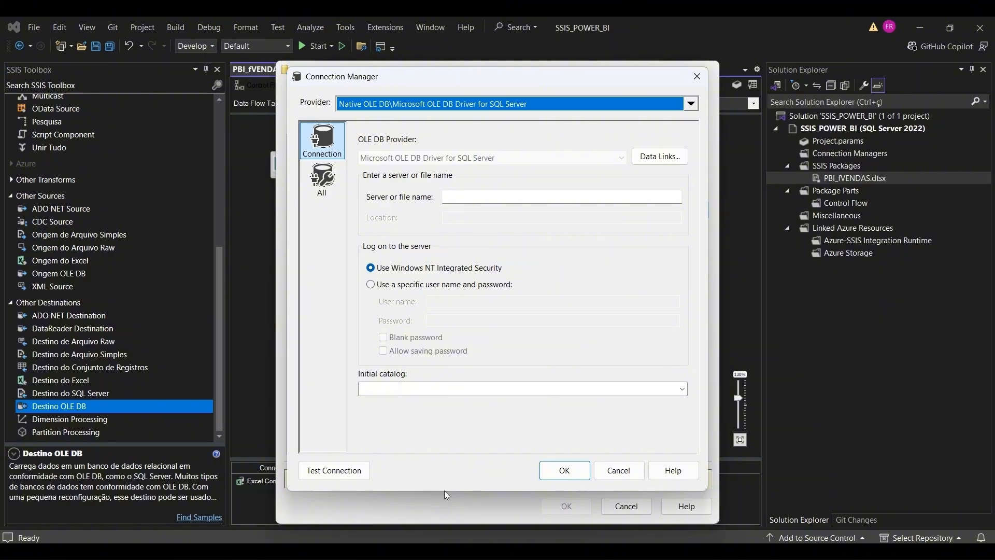
Check the server name in SQL Server Management Studio's connection dialog and set FABIOLR as the new connection's server name
click(513, 539)
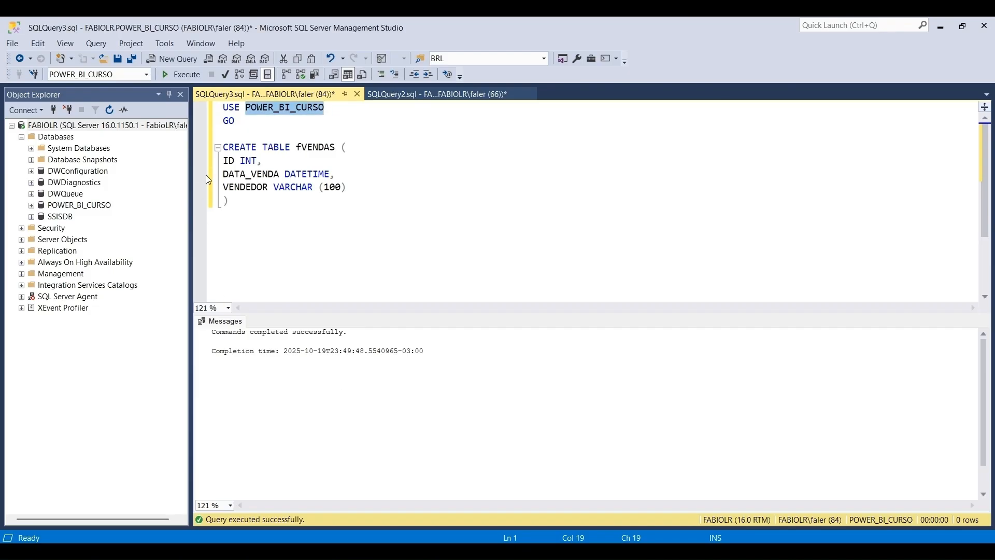
click(56, 111)
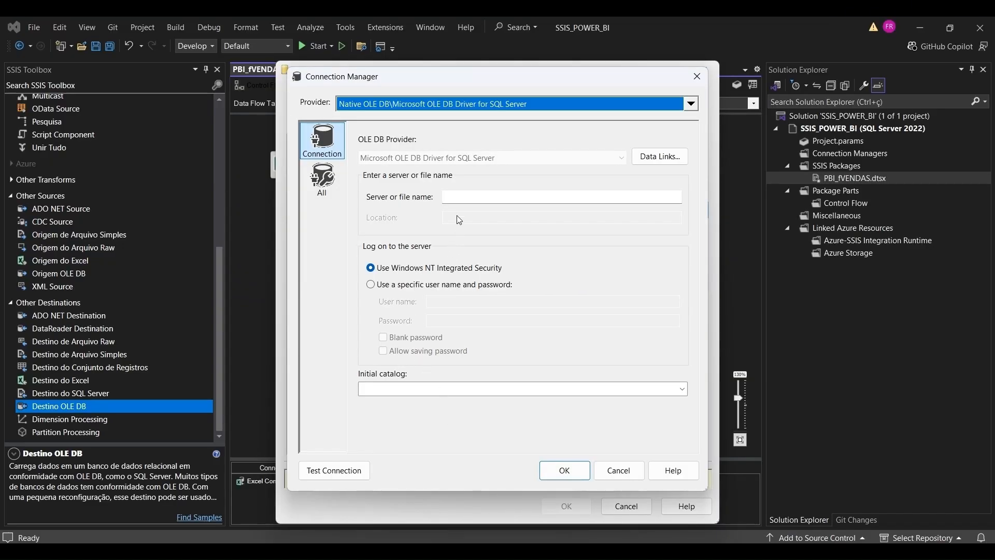
click(459, 197)
text(FABIOLR)
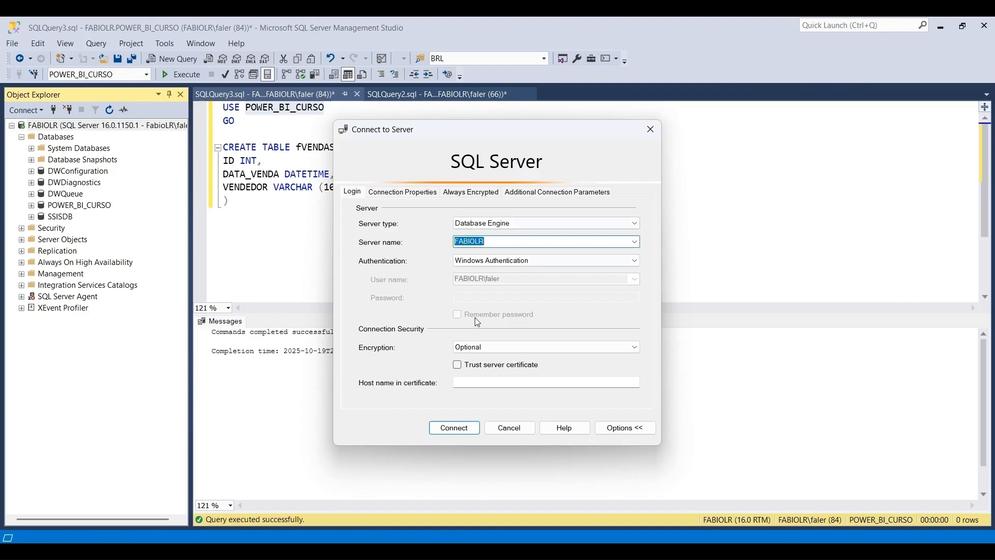
click(509, 427)
click(275, 117)
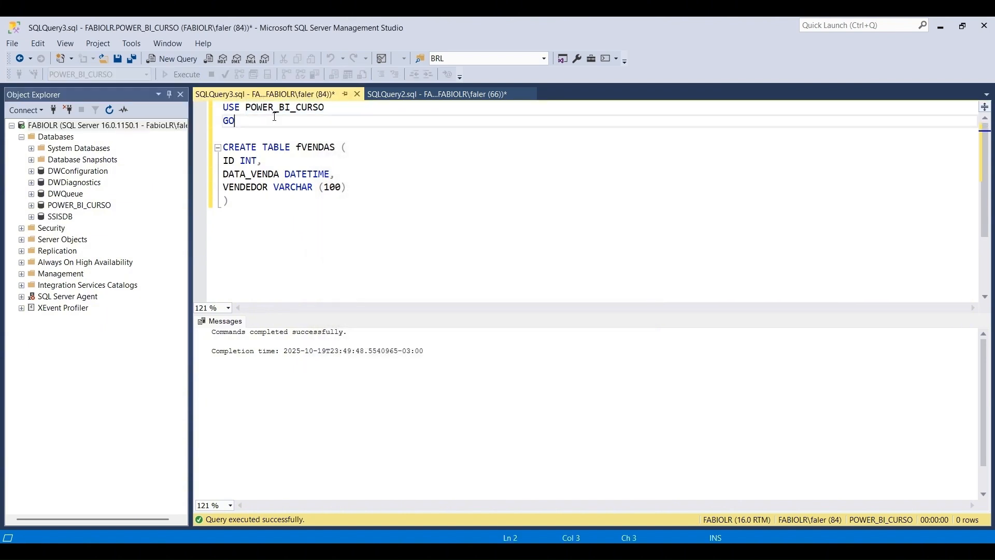
double_click(272, 109)
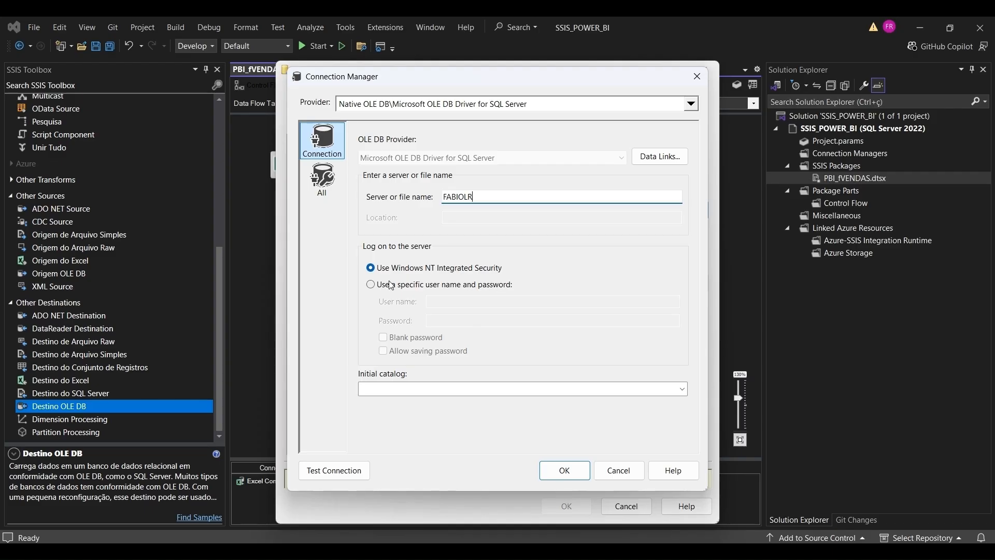
click(371, 284)
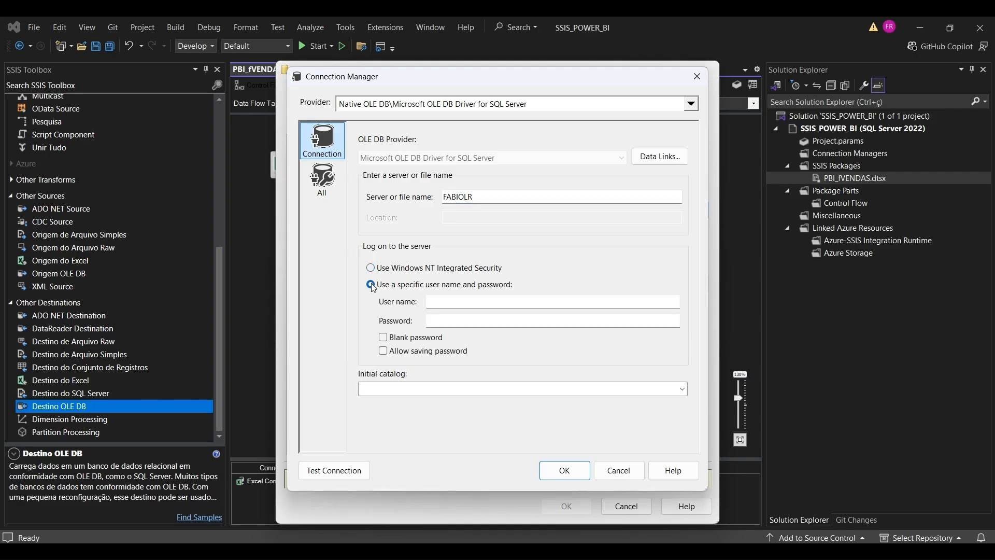
click(451, 301)
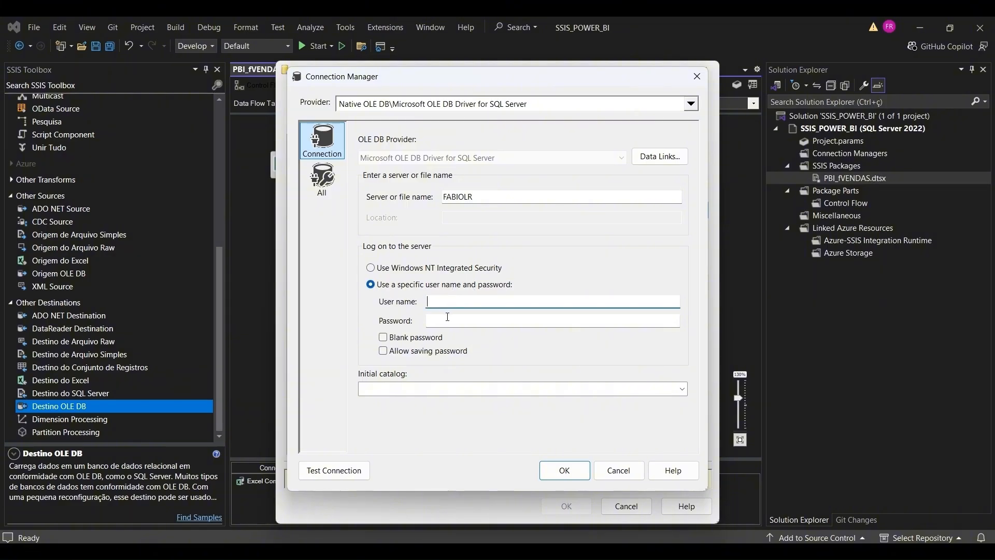
click(447, 317)
click(465, 285)
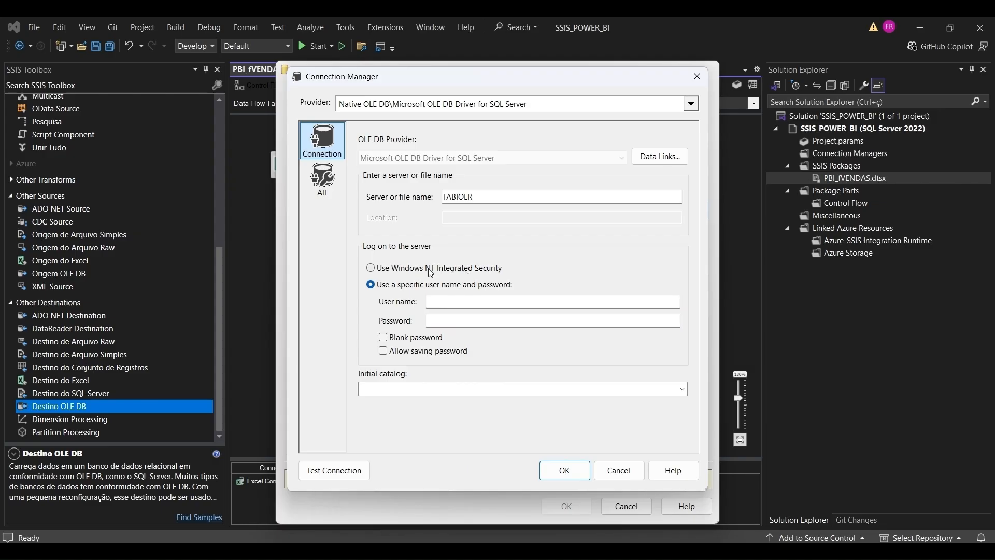
click(370, 268)
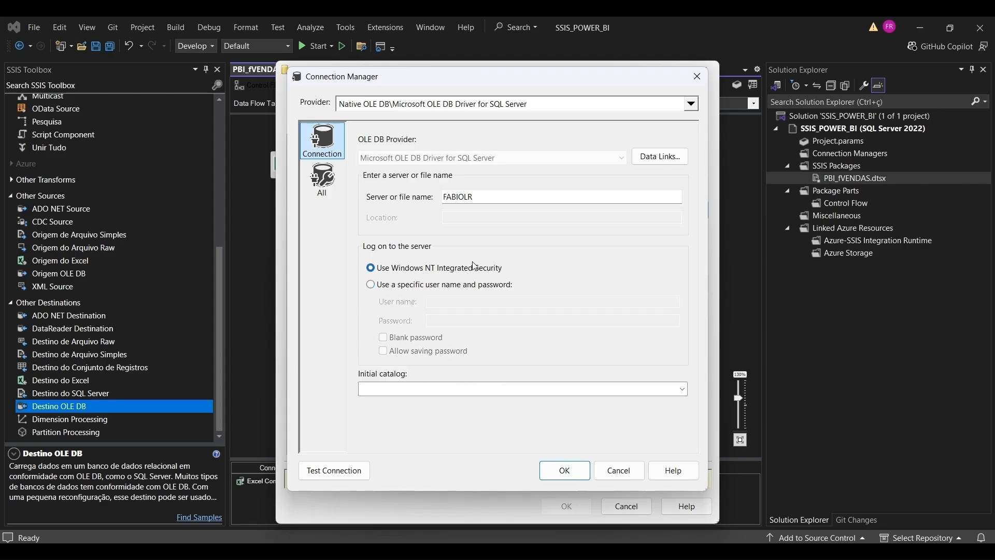
Set the connection's initial catalog to the POWER_BI_CURSO database
click(423, 390)
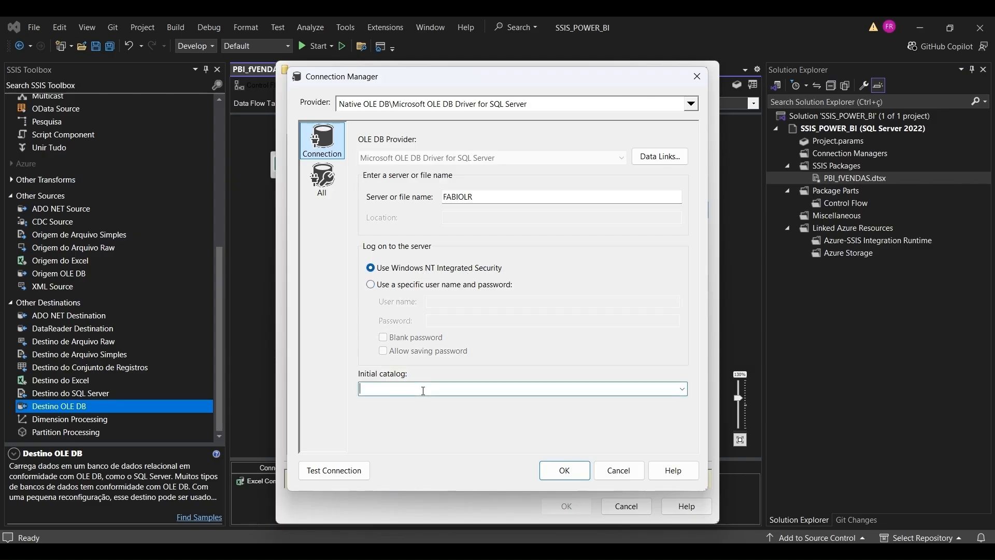
click(683, 389)
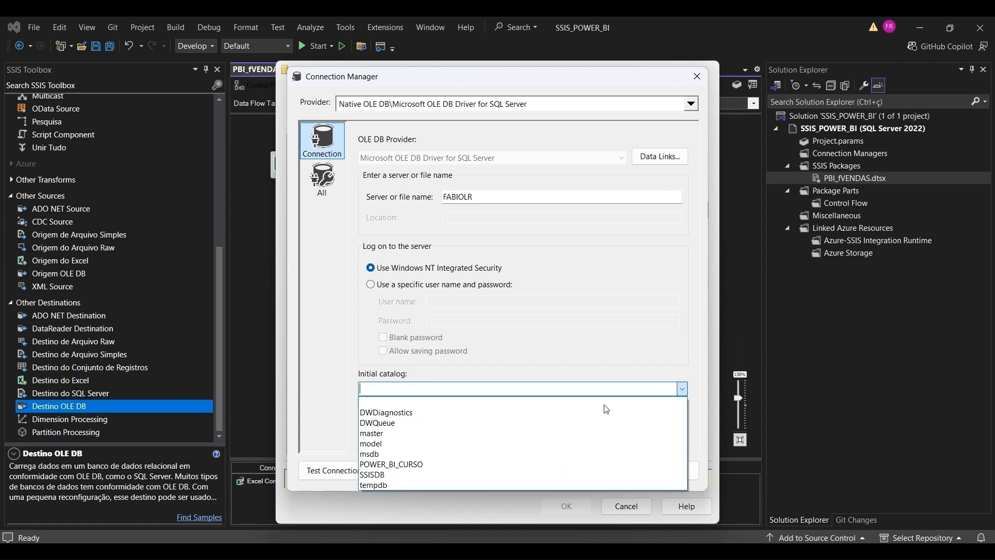
click(545, 351)
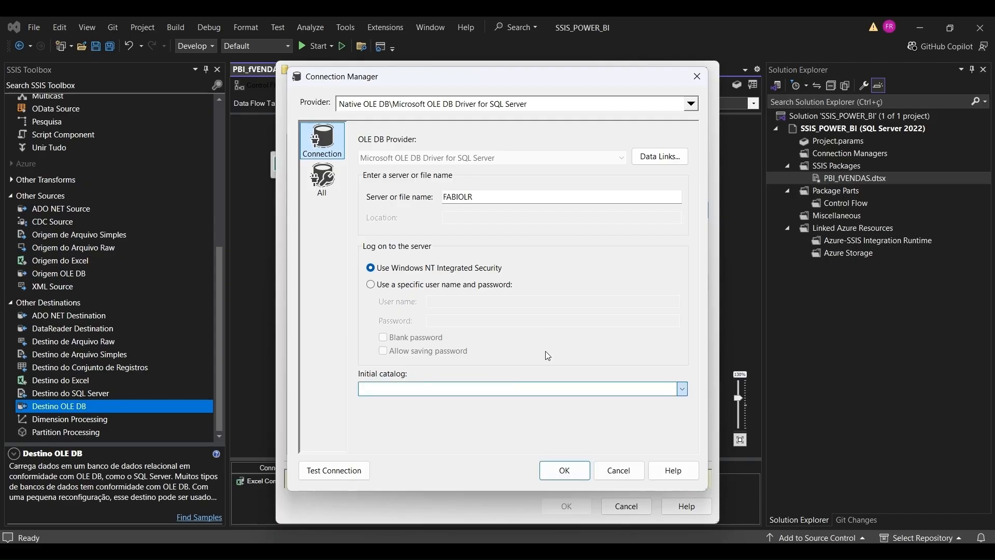
click(683, 391)
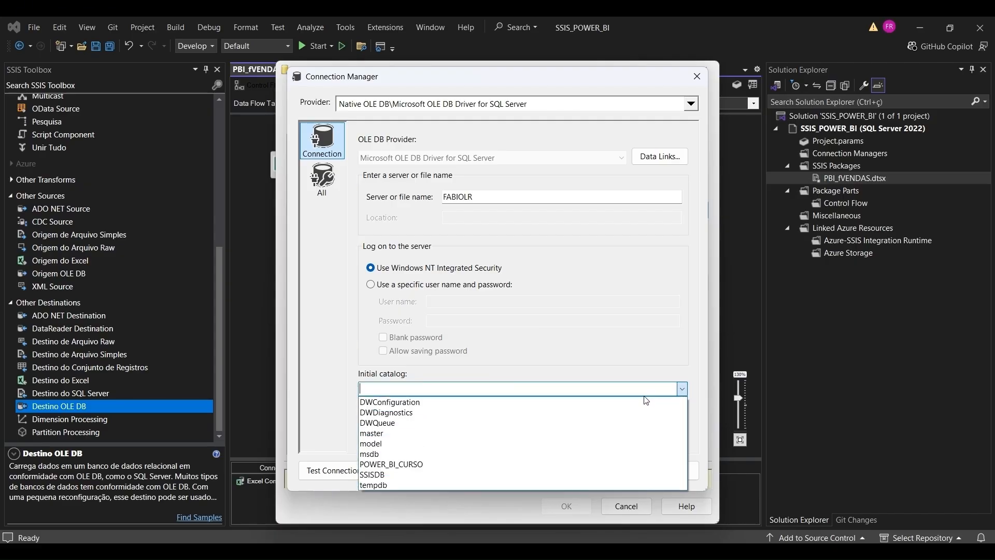
click(424, 464)
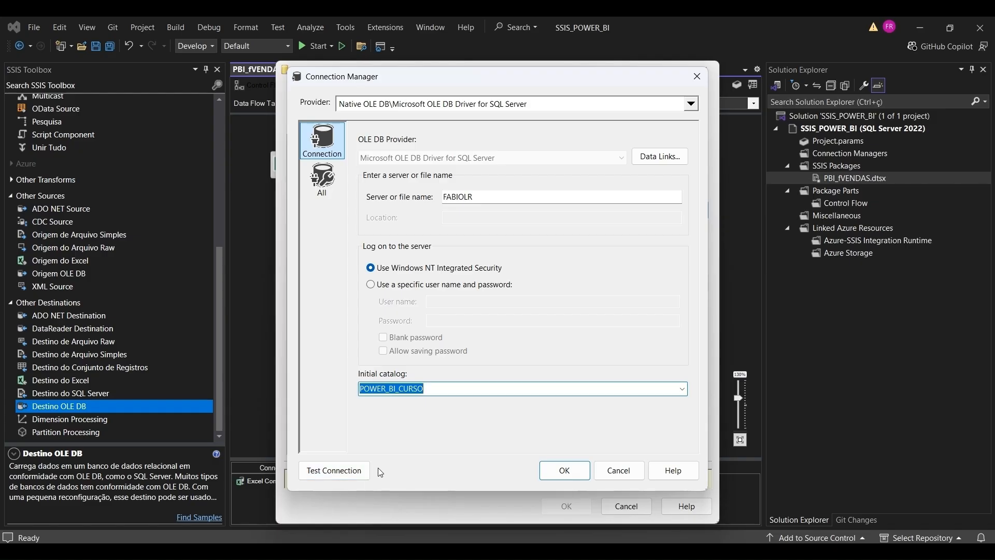
Test the new POWER_BI_CURSO connection, save it and assign it to the OLE DB destination
click(348, 474)
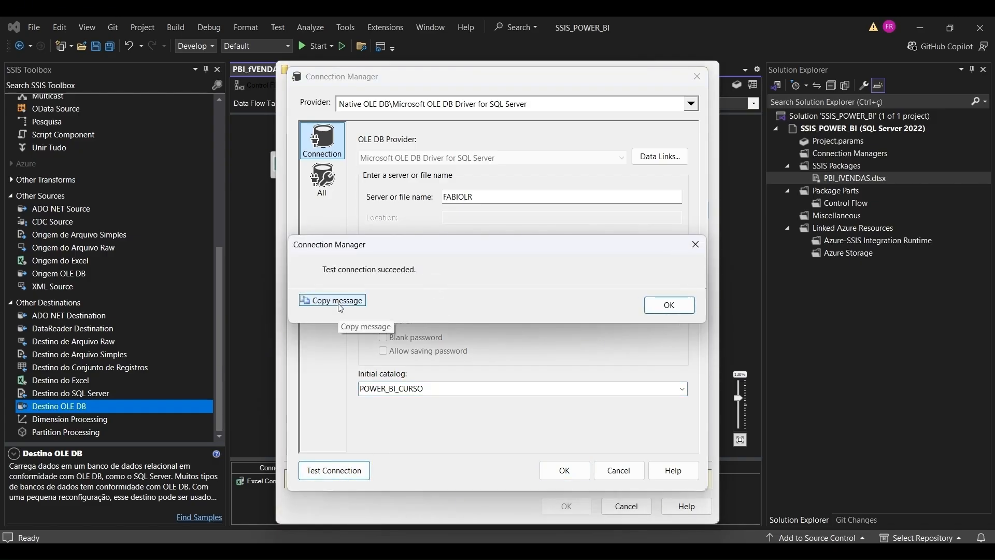
click(664, 303)
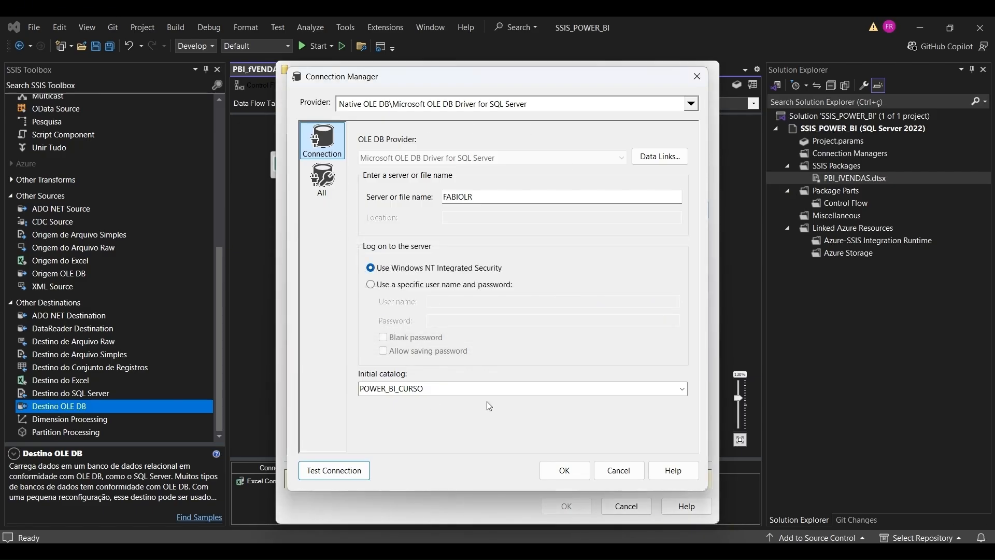
click(563, 471)
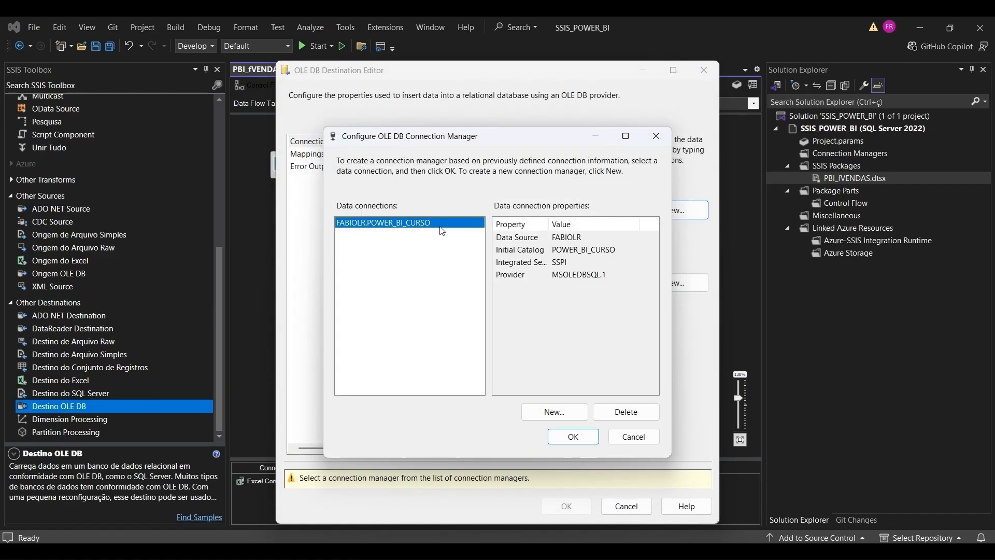
click(573, 437)
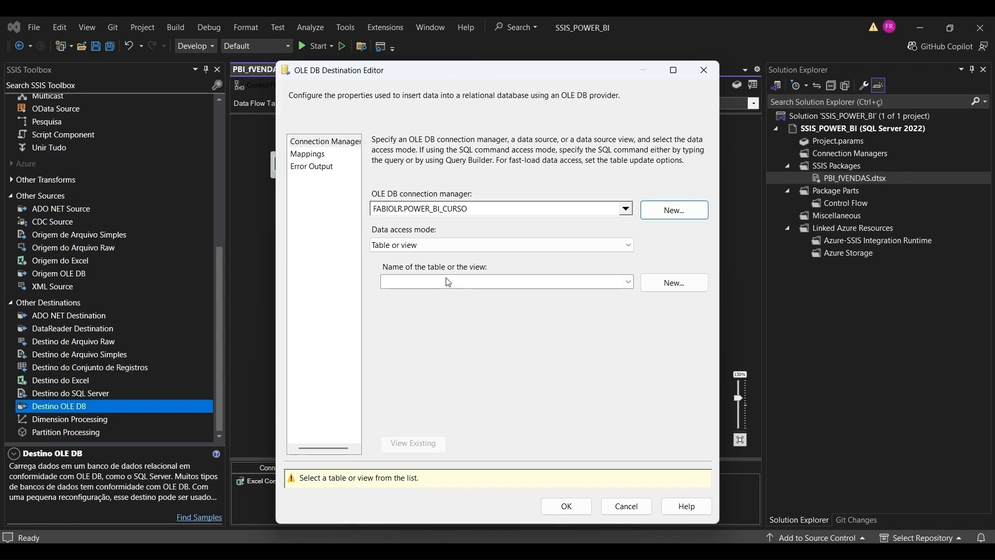
Create the destination table TAB_fVENDAS from the generated CREATE TABLE script and accept the matching column mappings
click(629, 283)
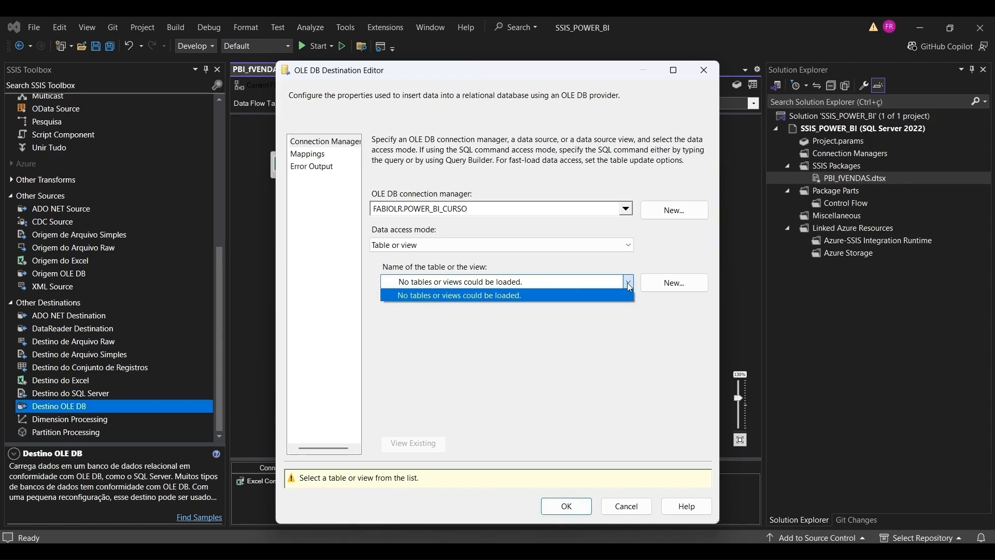
click(592, 294)
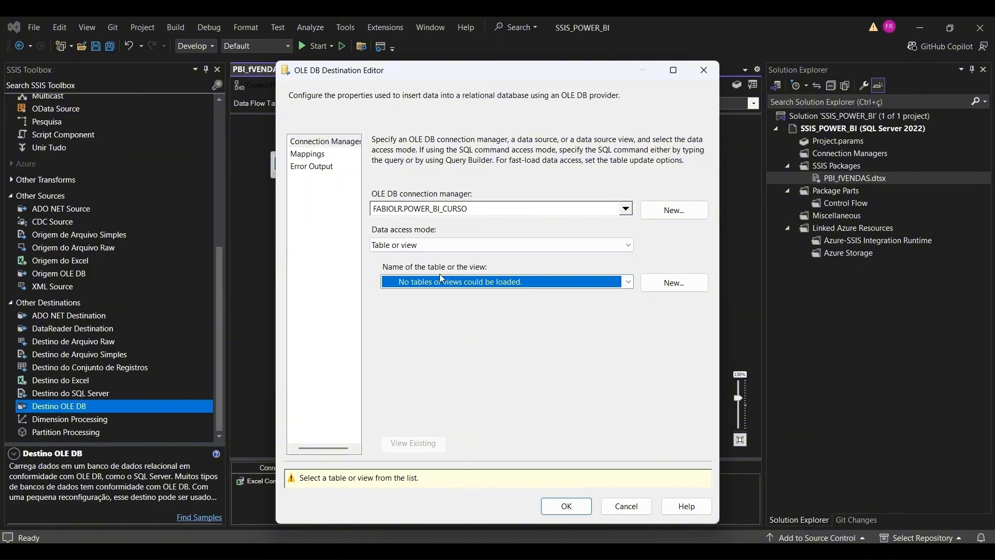
click(676, 285)
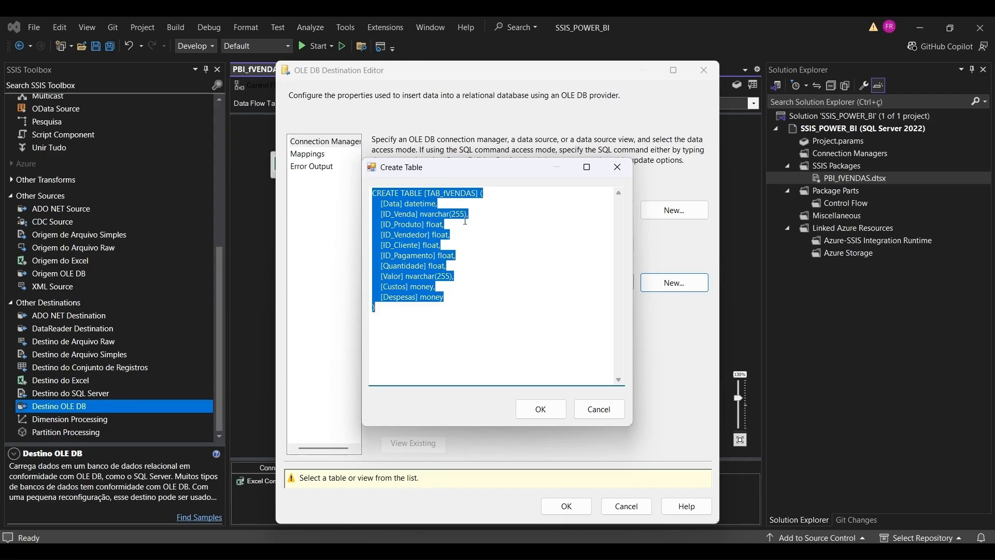
click(540, 408)
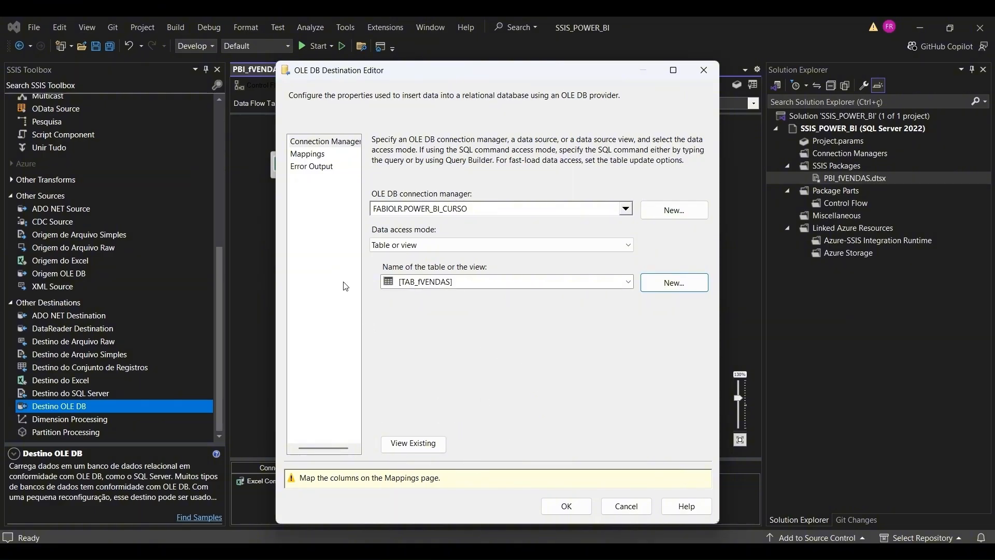
click(306, 156)
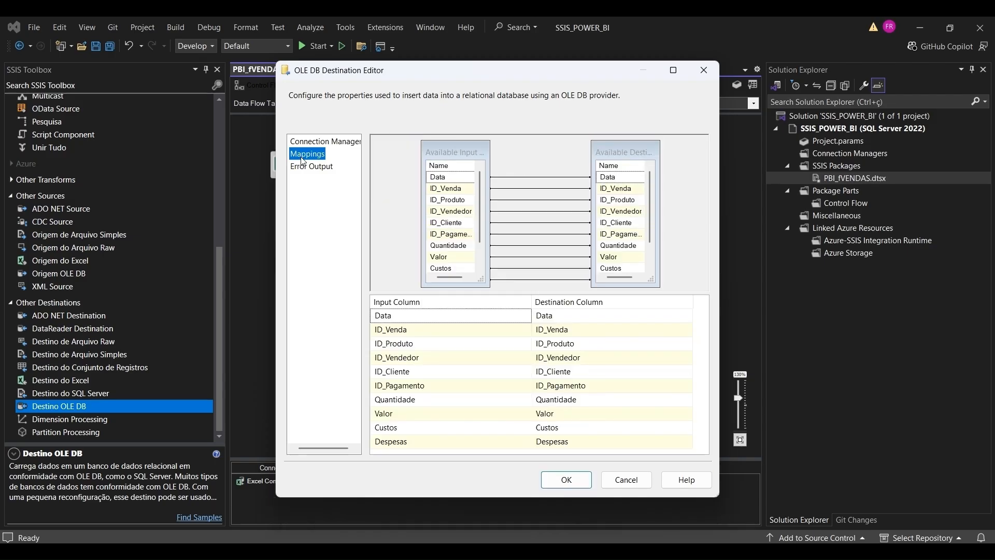
click(559, 481)
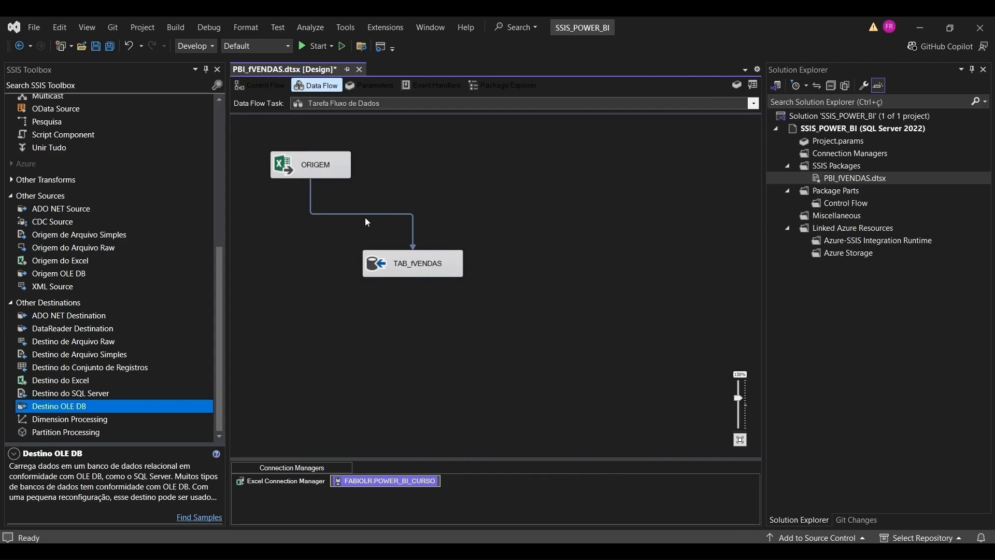
Move the TAB_fVENDAS component to the right of ORIGEM so that both sit in one row
drag(395, 272, 430, 218)
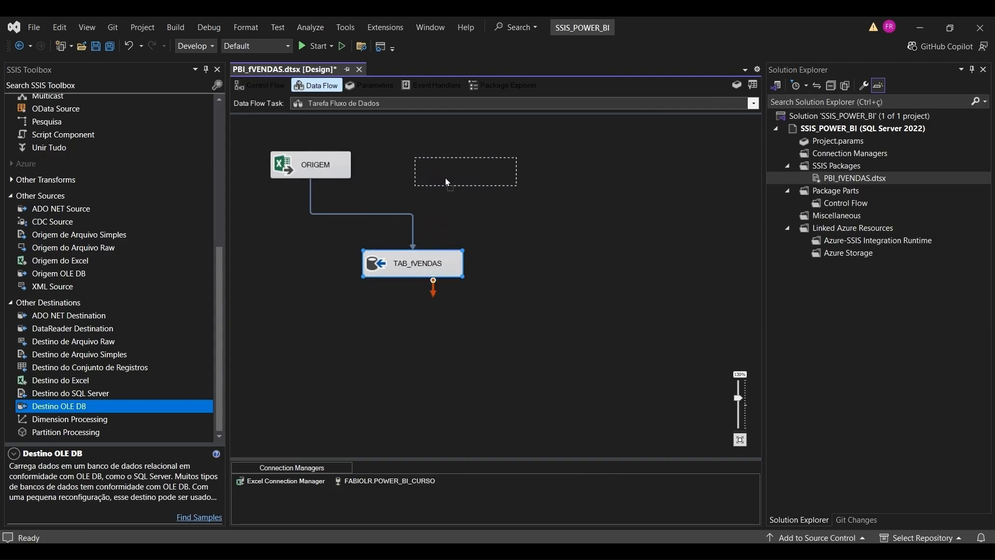
drag(447, 182, 445, 172)
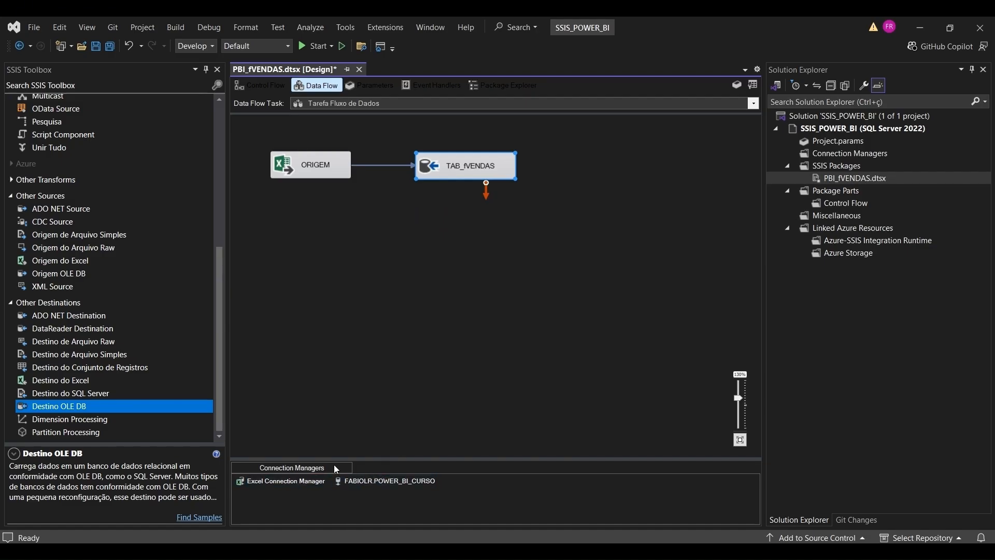
Reopen the package's POWER_BI_CURSO connection manager, test its connection and close it
double_click(380, 480)
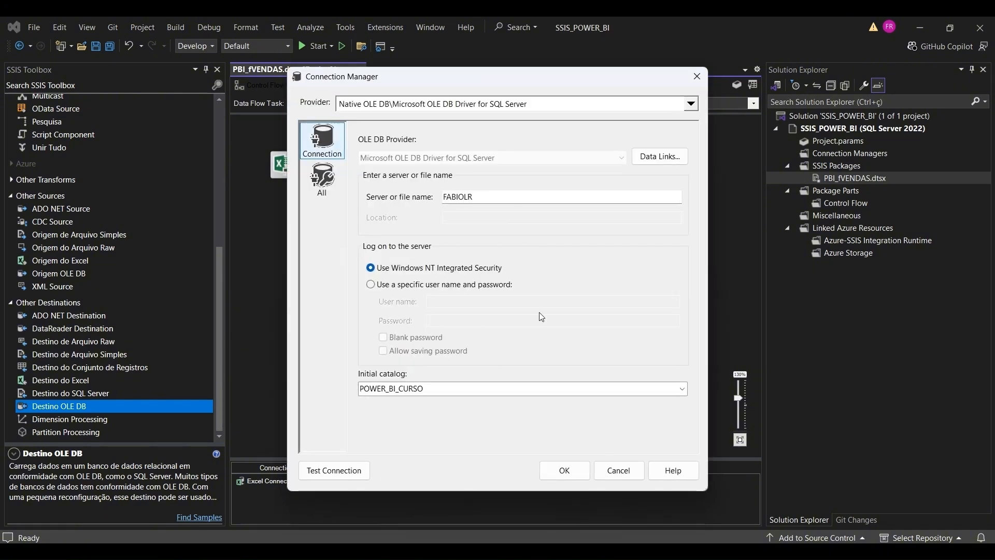
click(335, 471)
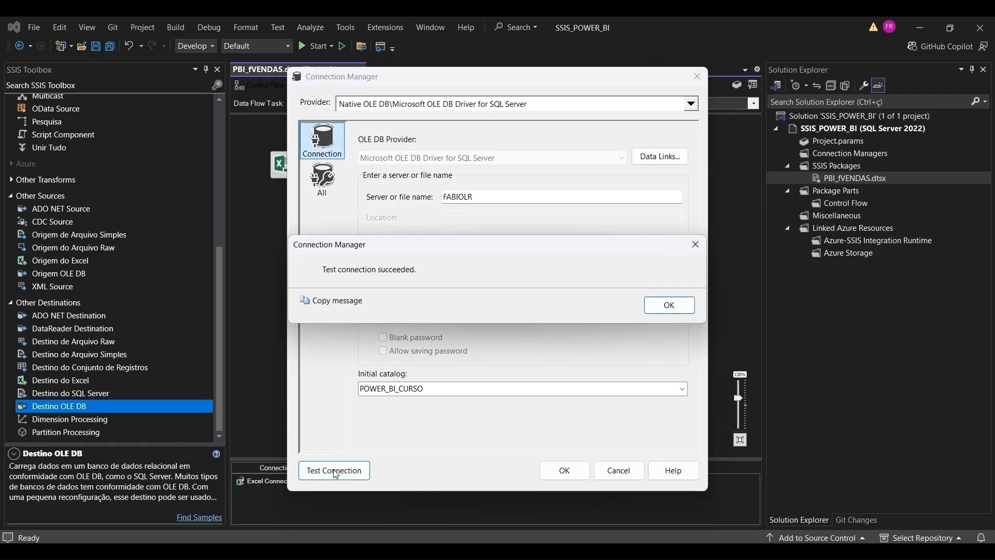
click(669, 306)
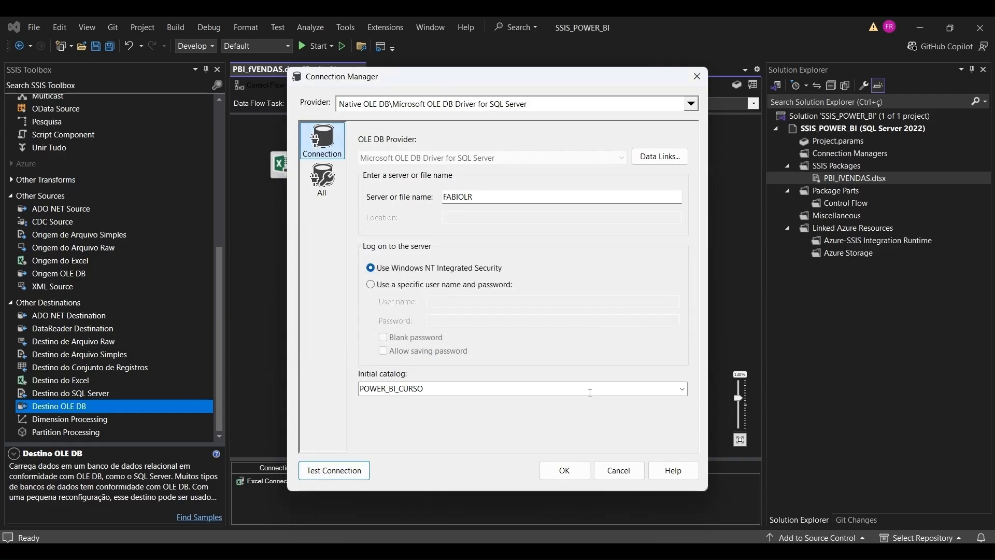
click(564, 470)
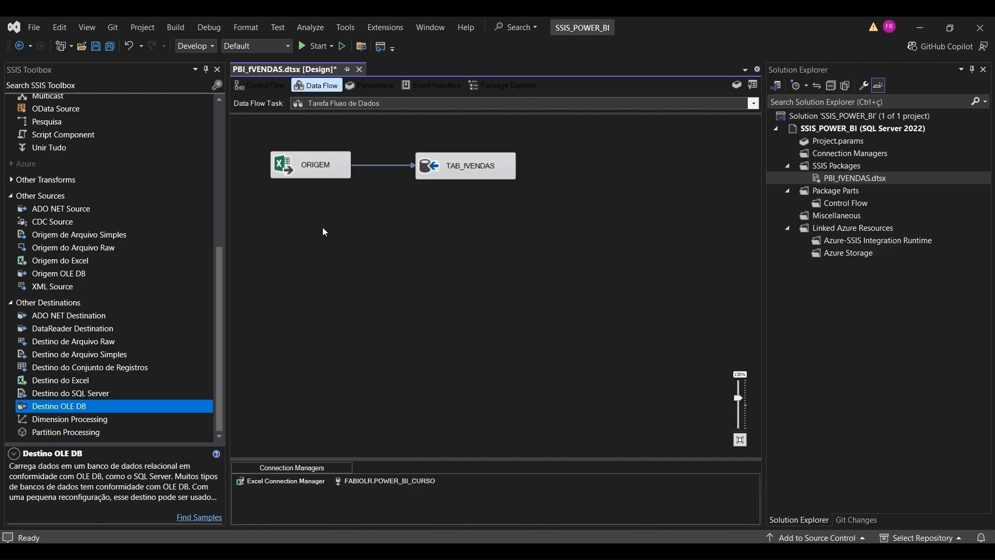
click(331, 155)
click(455, 176)
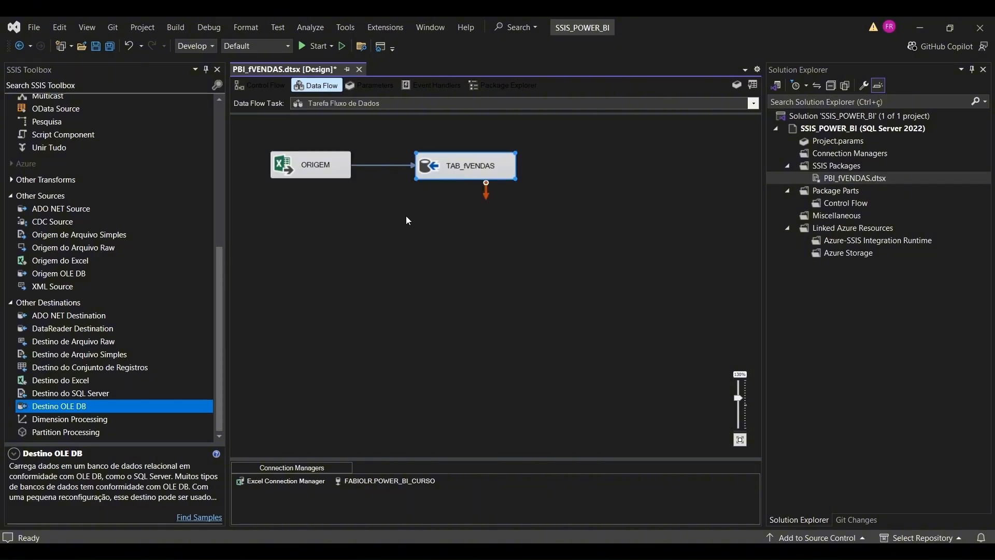
click(323, 174)
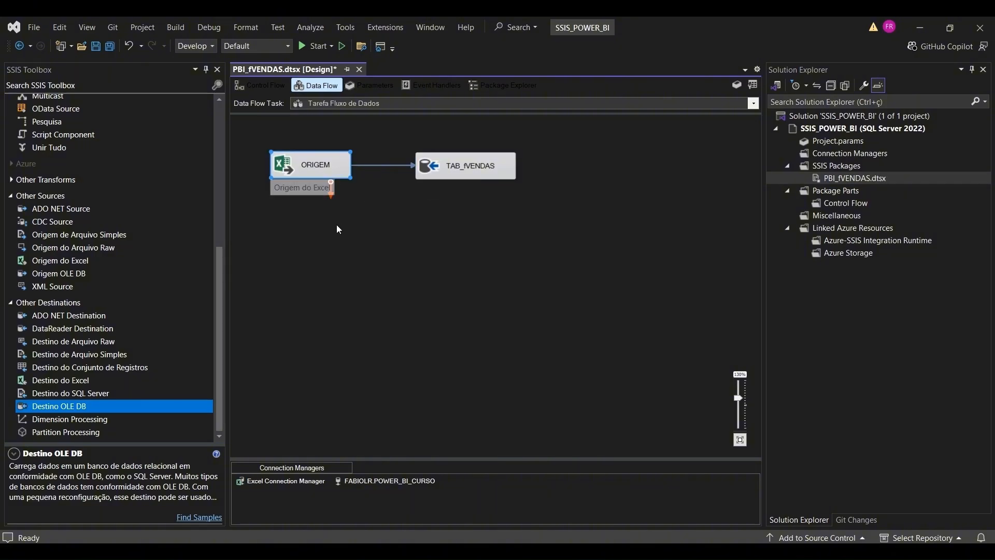
click(362, 241)
click(325, 171)
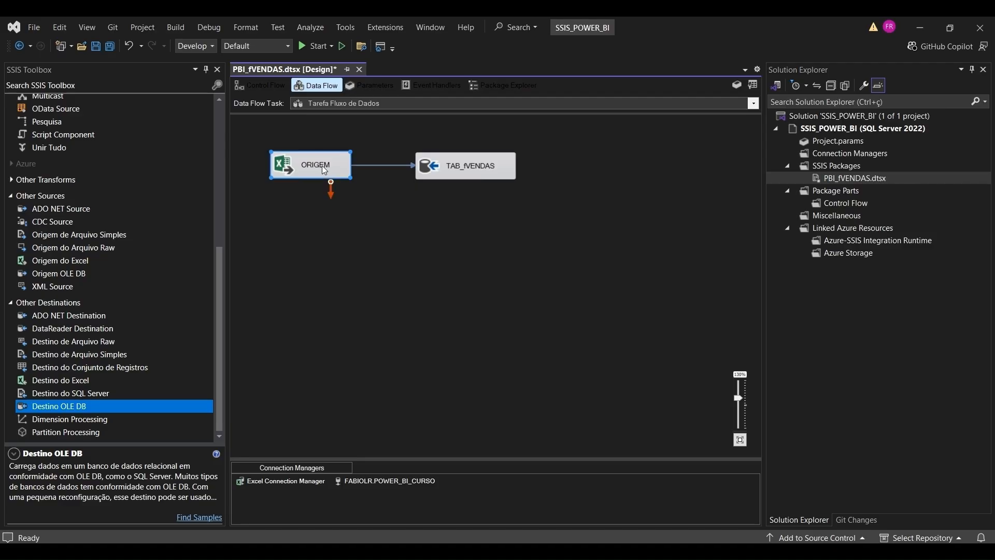
click(479, 157)
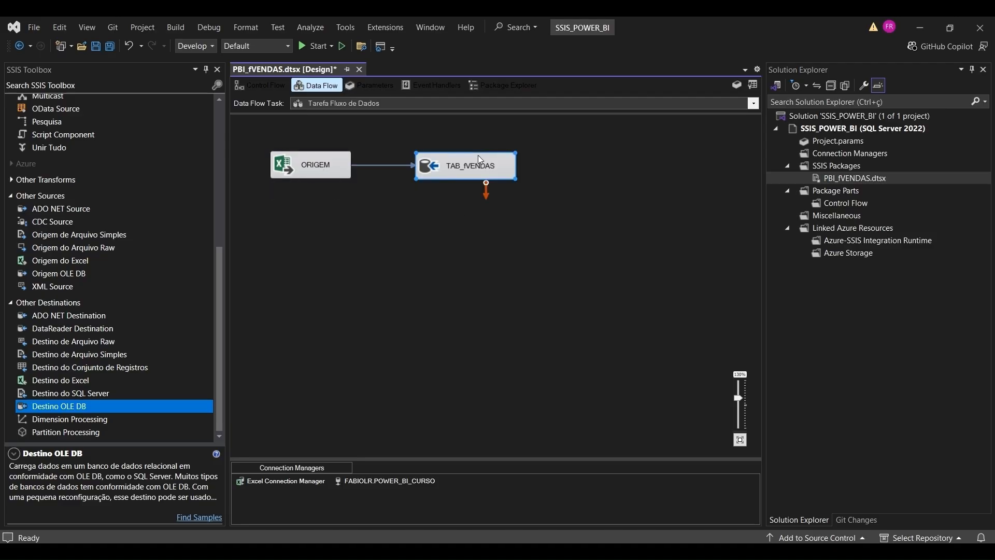
click(387, 210)
click(334, 165)
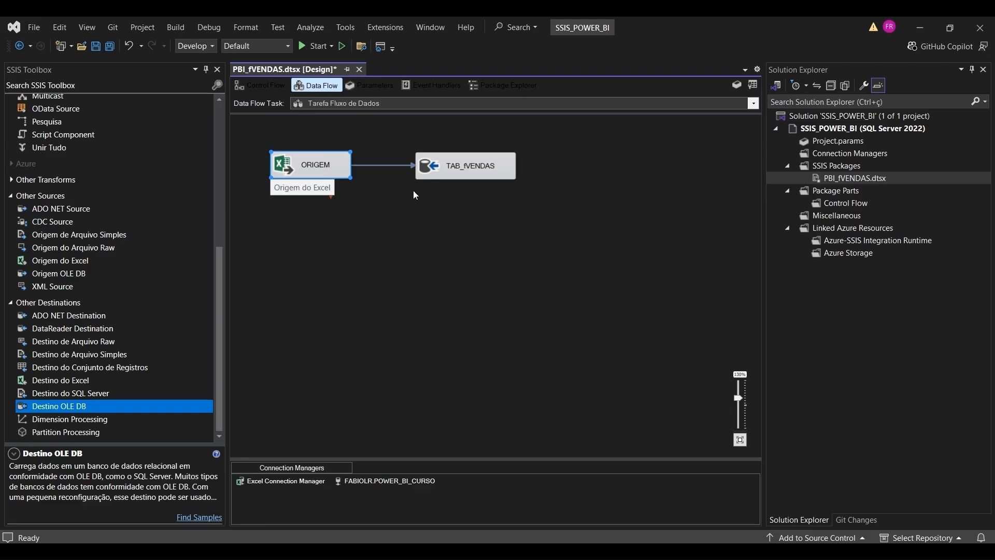
click(390, 204)
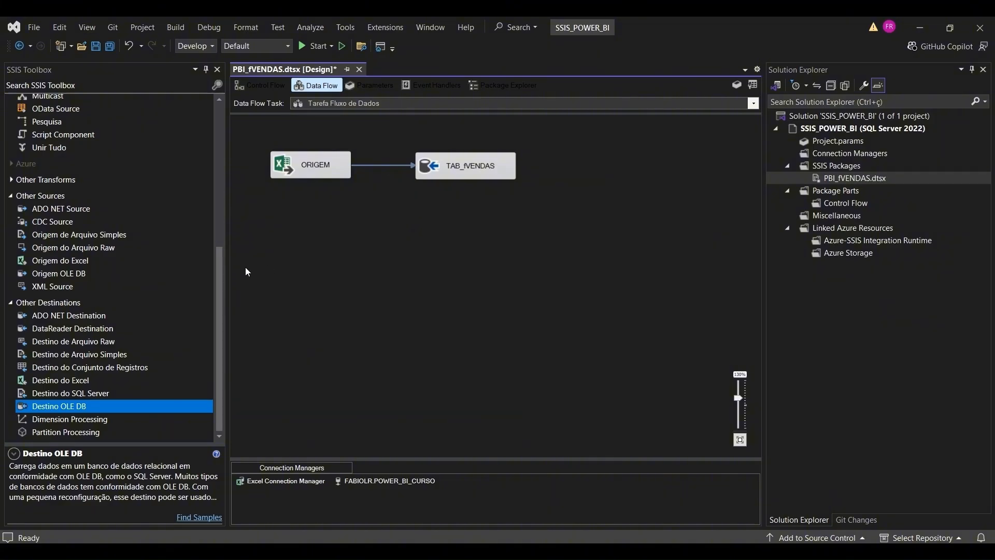
Replace the direct path from ORIGEM to TAB_fVENDAS with a new Conversão de Dados component below them, fed by ORIGEM's output
drag(220, 316, 220, 177)
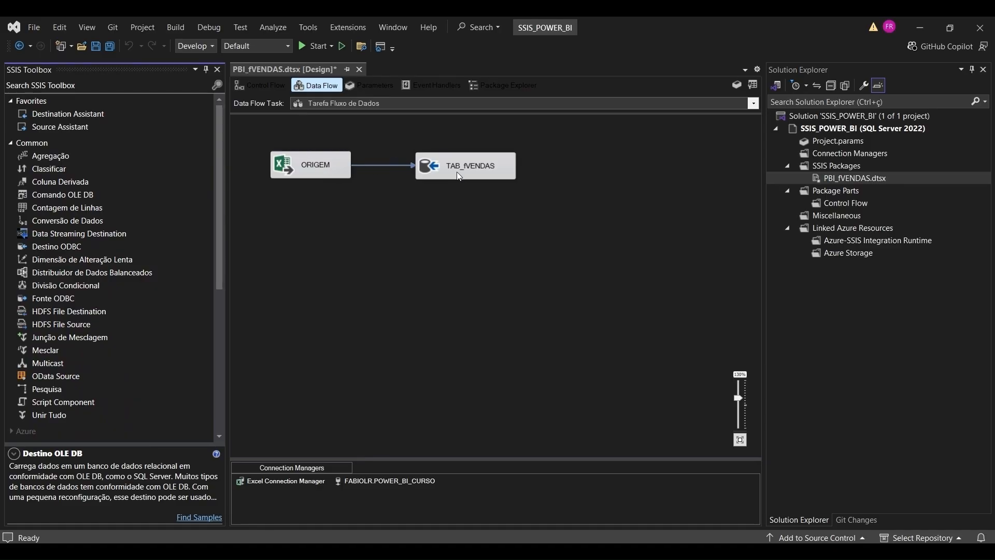
click(382, 165)
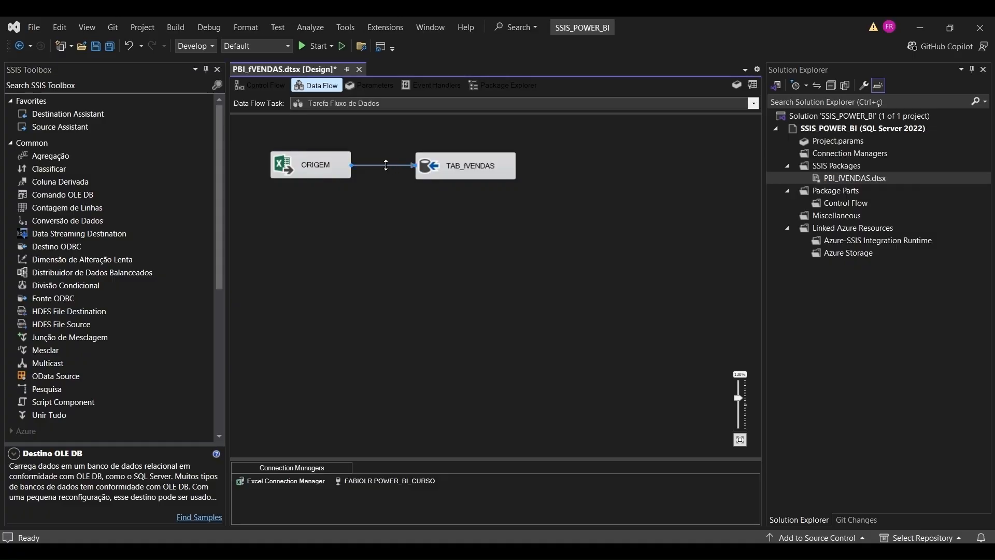
key(Delete)
click(81, 221)
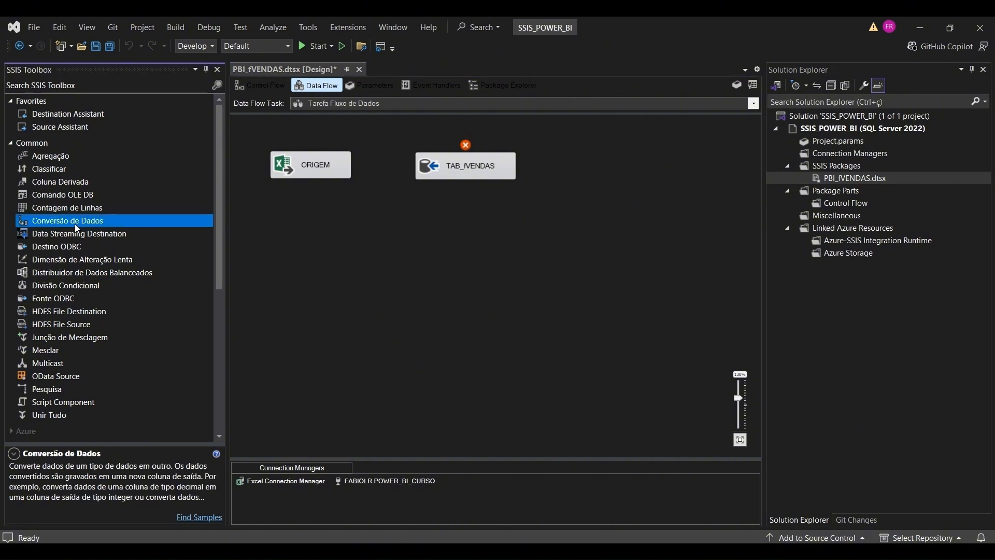
drag(76, 222, 301, 220)
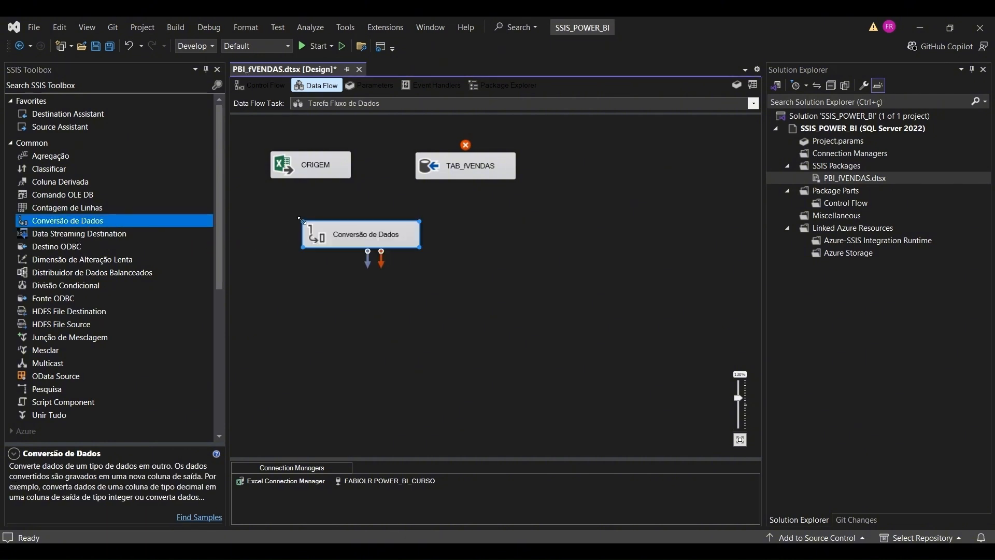
click(317, 176)
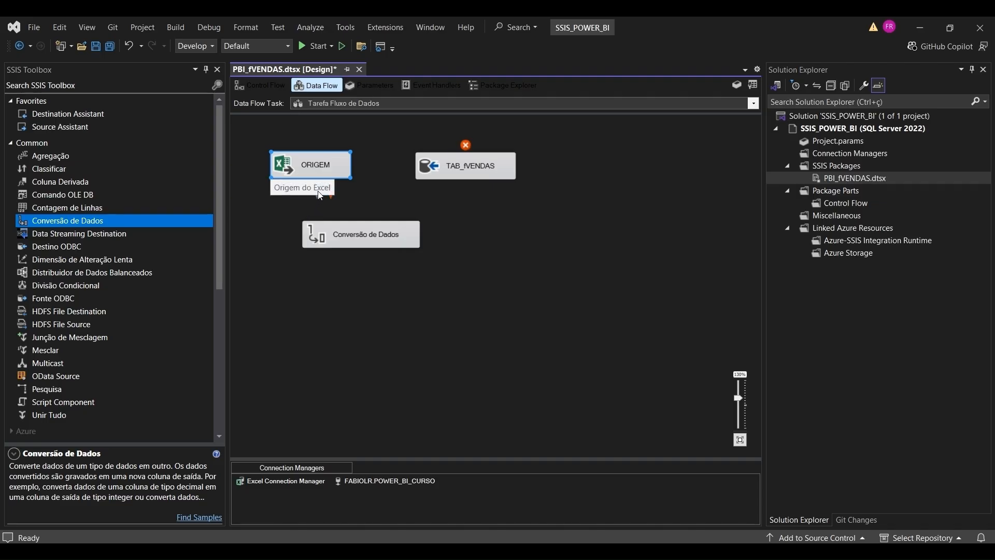
drag(318, 190, 332, 235)
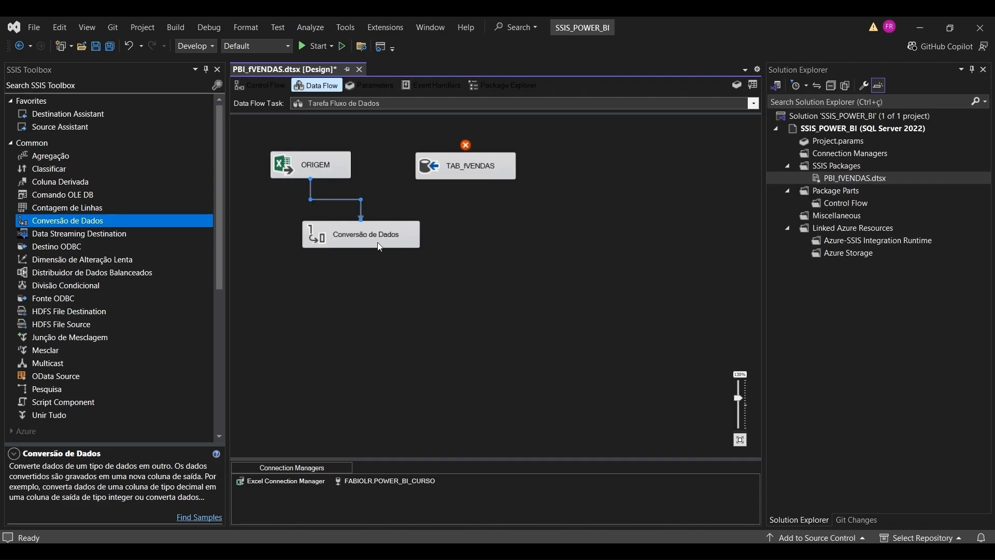
Open the settings of the Conversão de Dados component and enlarge its list of available input columns
double_click(373, 235)
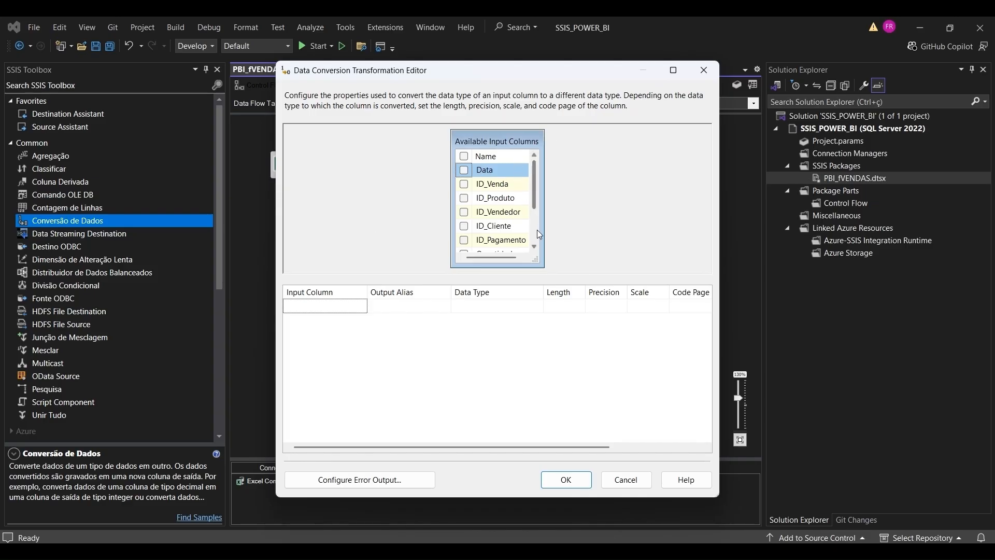
drag(536, 259, 573, 260)
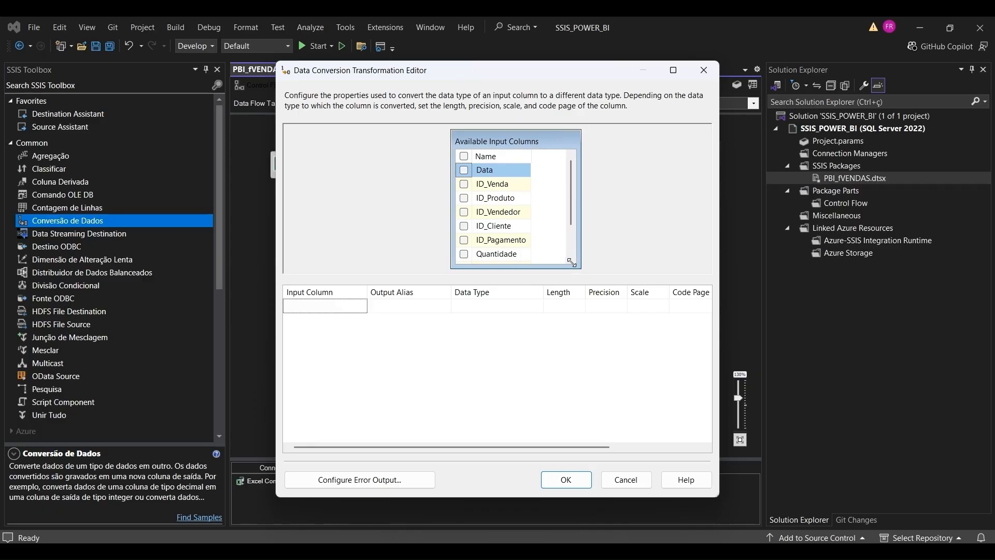
click(465, 170)
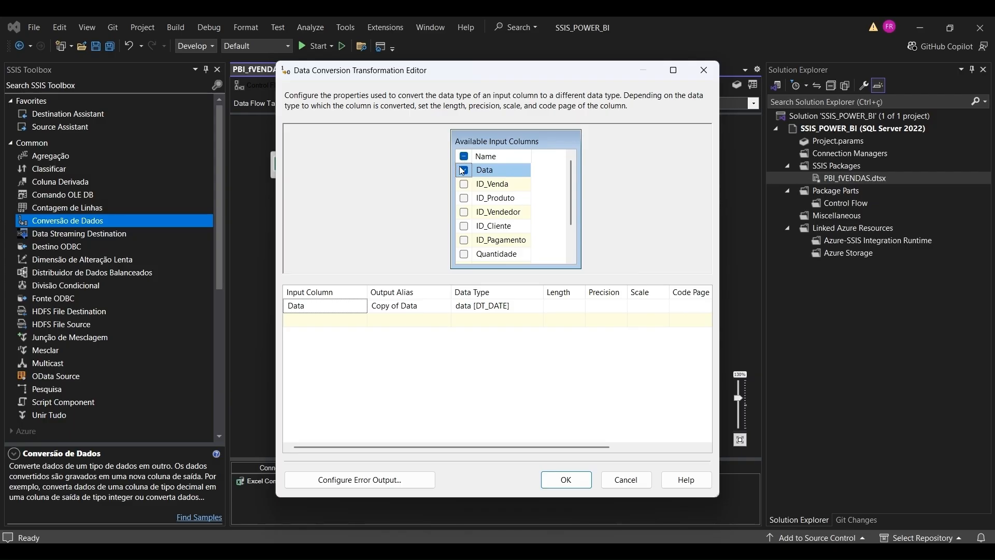
click(508, 309)
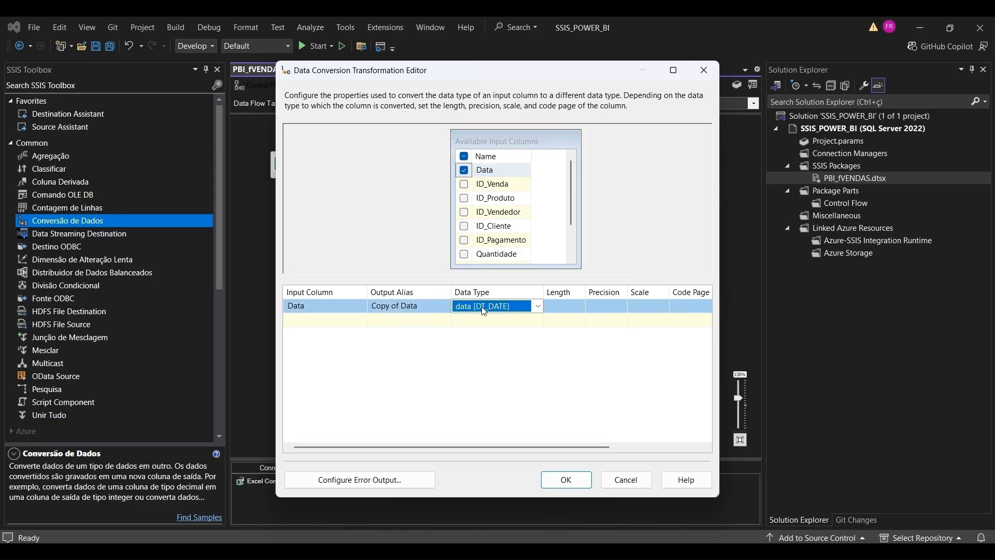
click(541, 307)
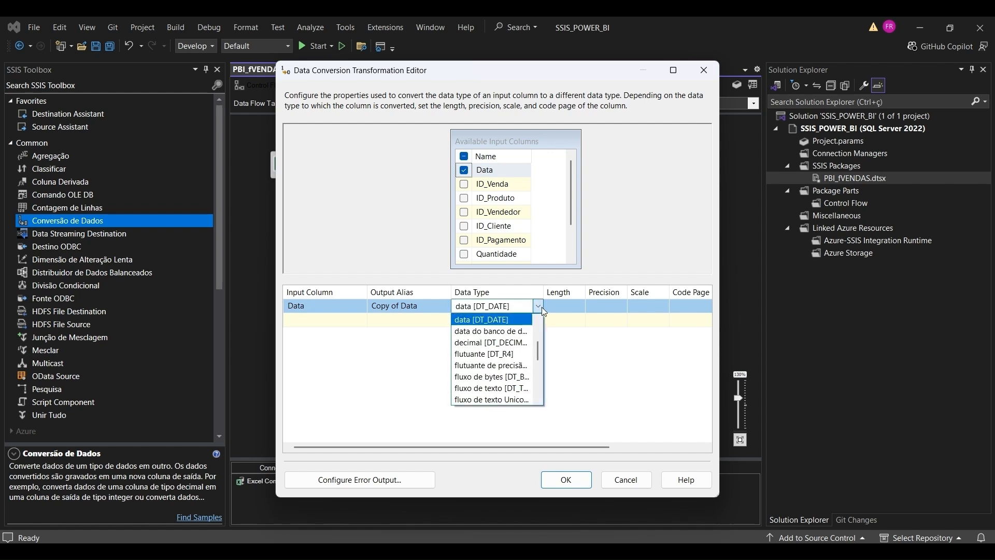
click(586, 362)
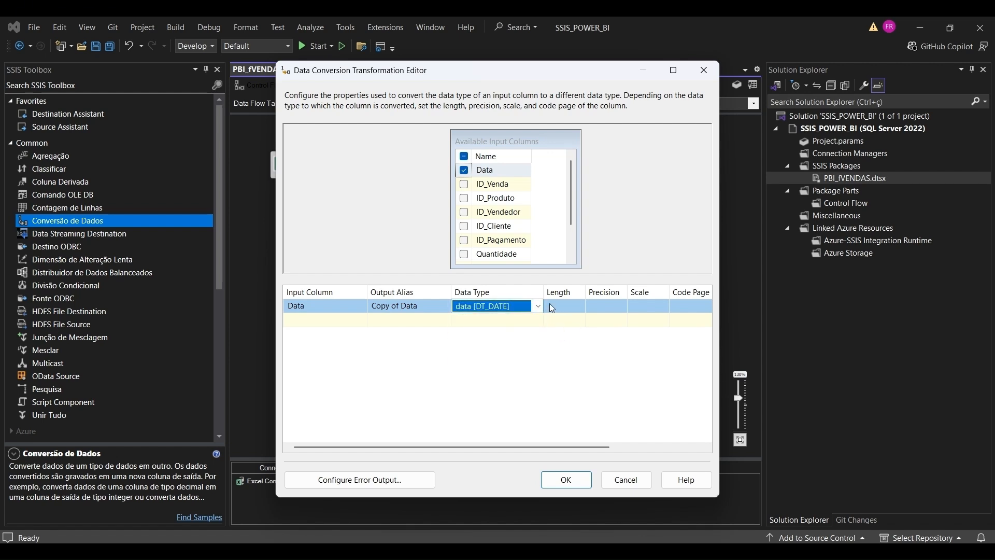
drag(543, 295, 619, 295)
click(614, 305)
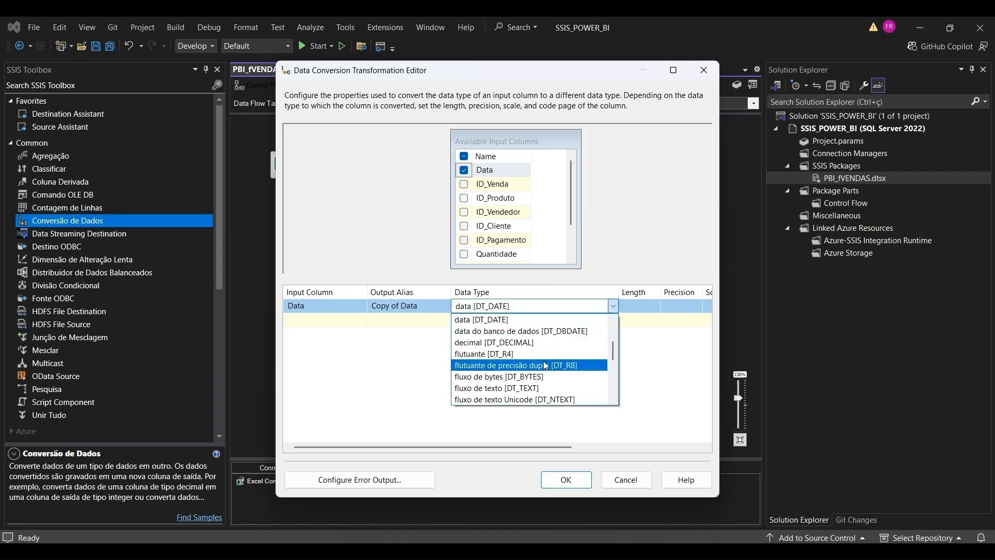
scroll(520, 368, down, 1)
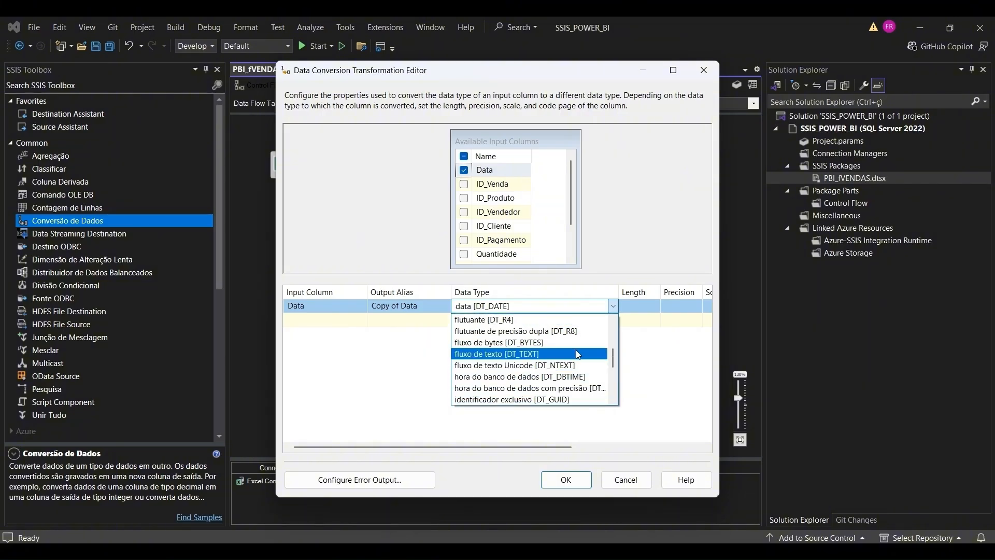
scroll(570, 358, down, 4)
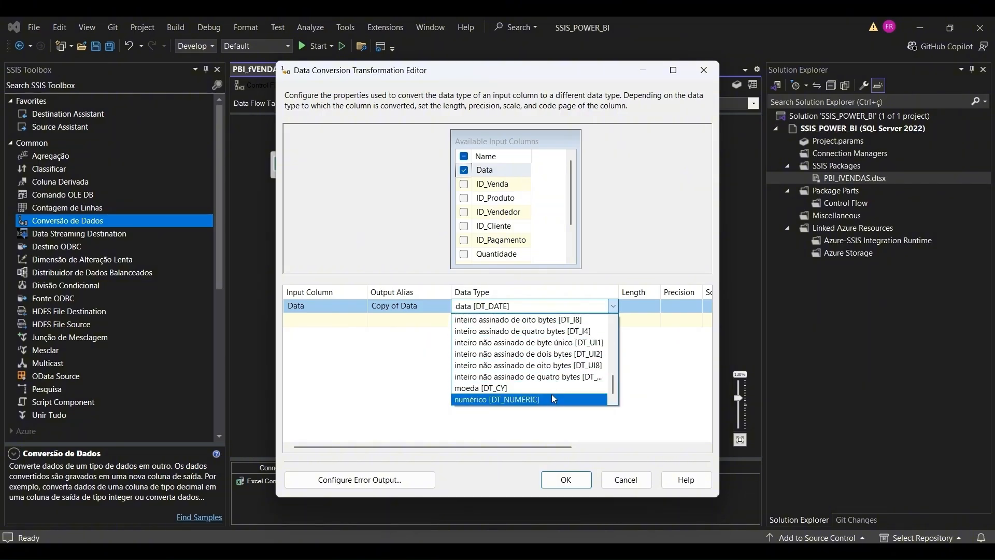
scroll(550, 384, up, 6)
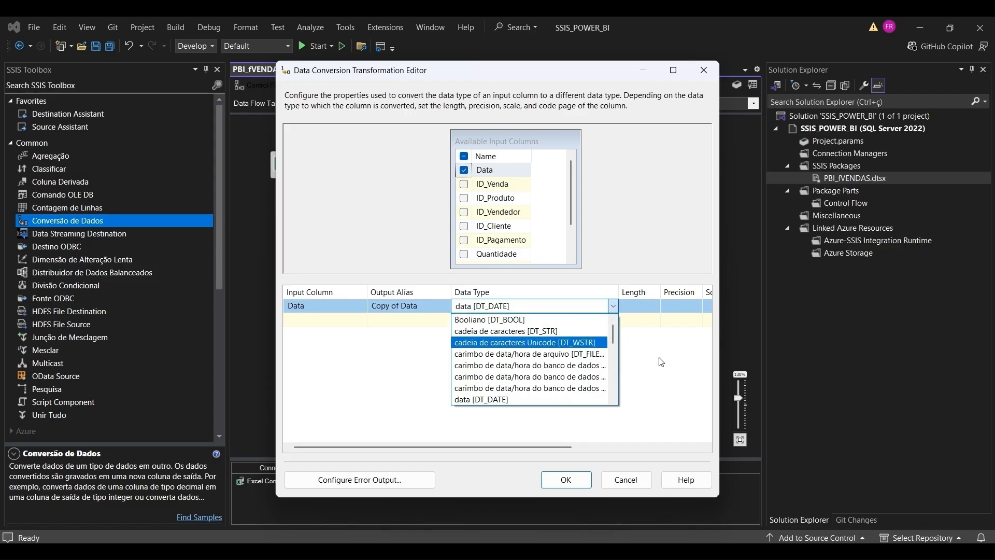
click(643, 369)
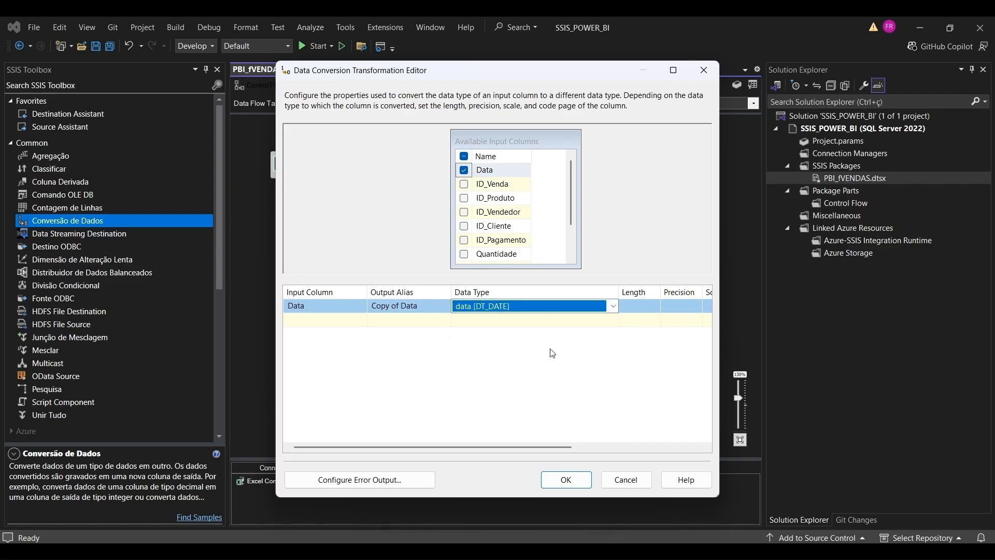
click(464, 171)
Convert the ID_Venda input column to cadeia de caracteres [DT_STR] and save the data conversion
scroll(503, 228, down, 1)
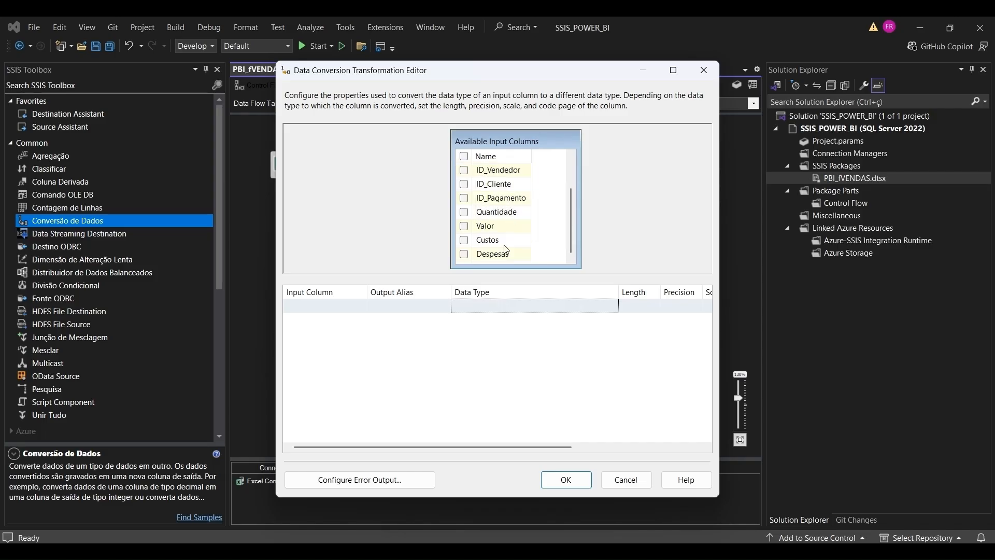
scroll(527, 188, up, 1)
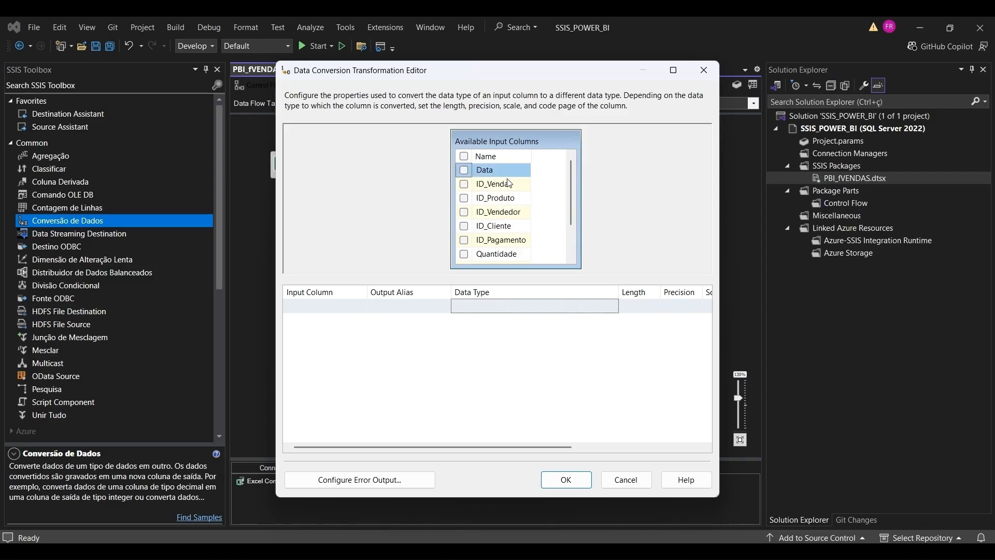
click(465, 185)
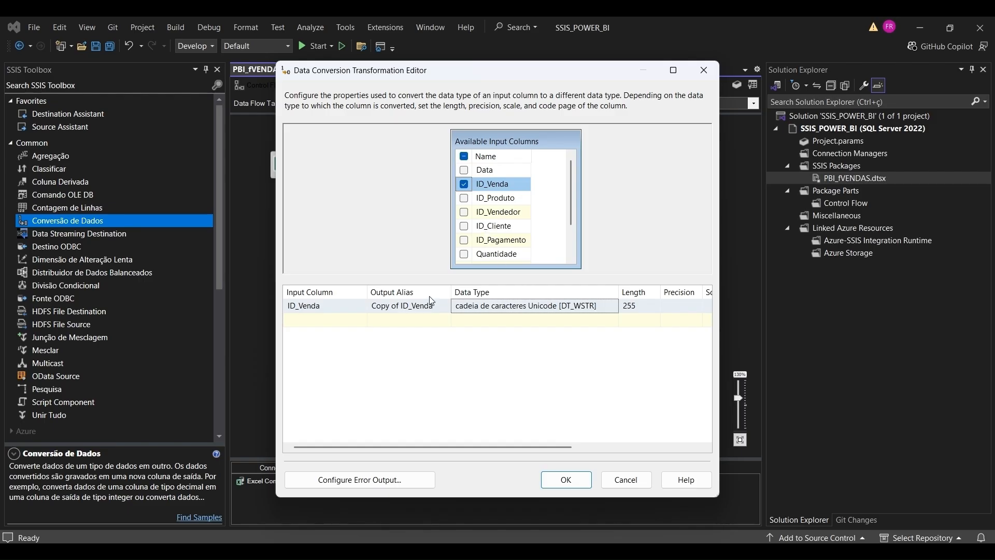
click(599, 308)
click(604, 307)
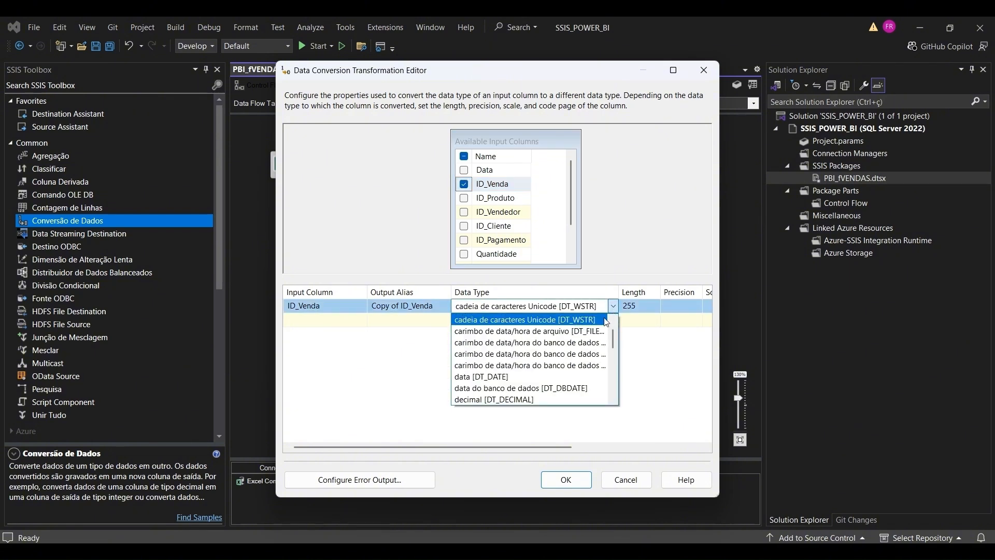
scroll(571, 382, down, 5)
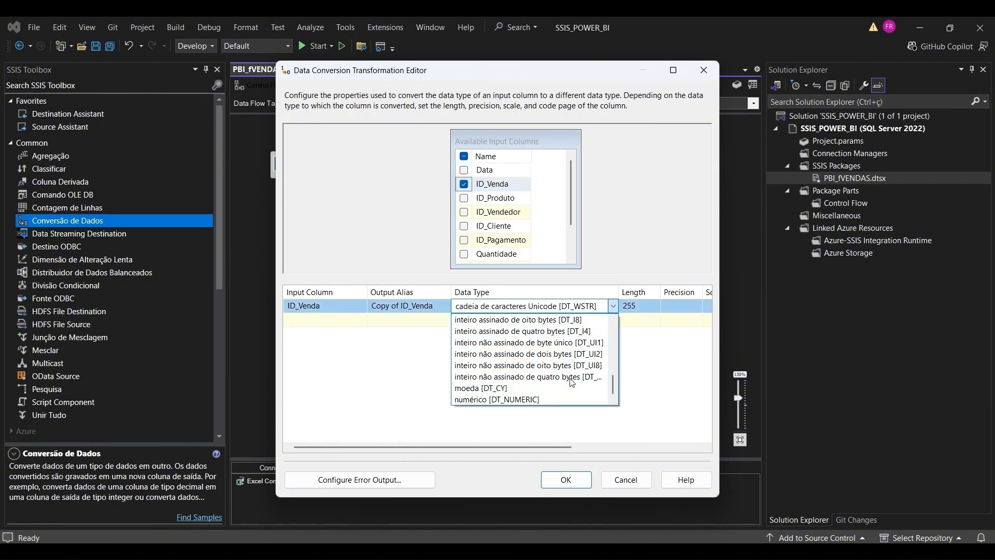
scroll(513, 342, up, 5)
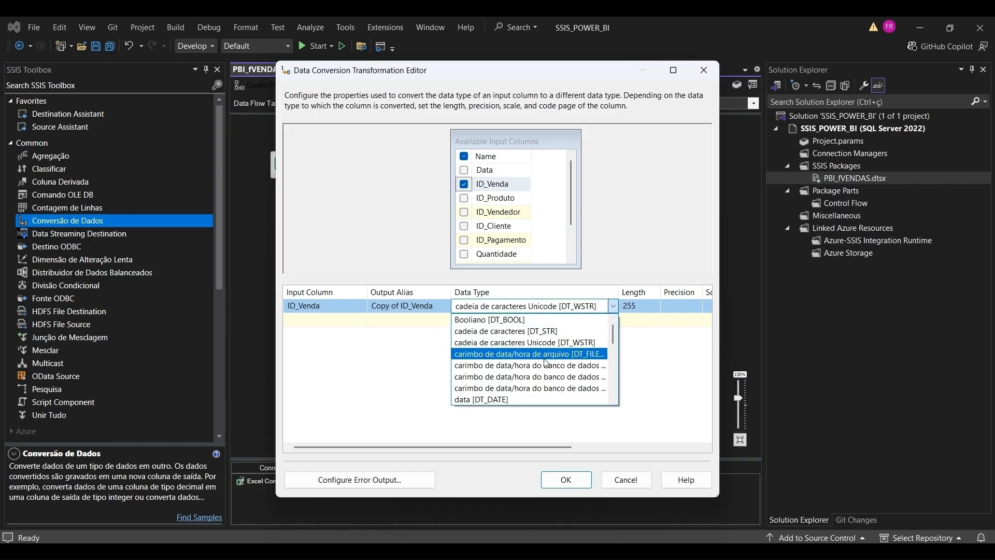
click(558, 332)
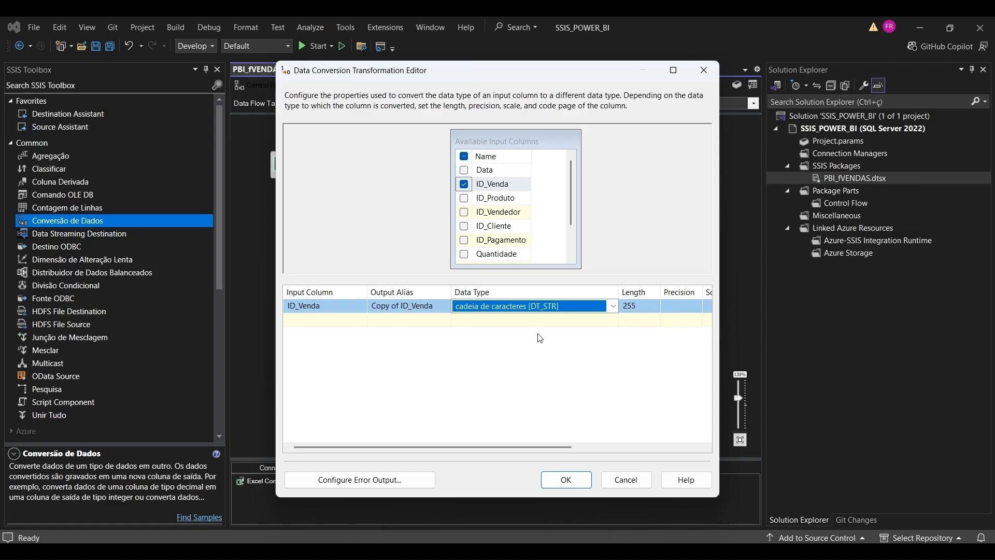
click(640, 307)
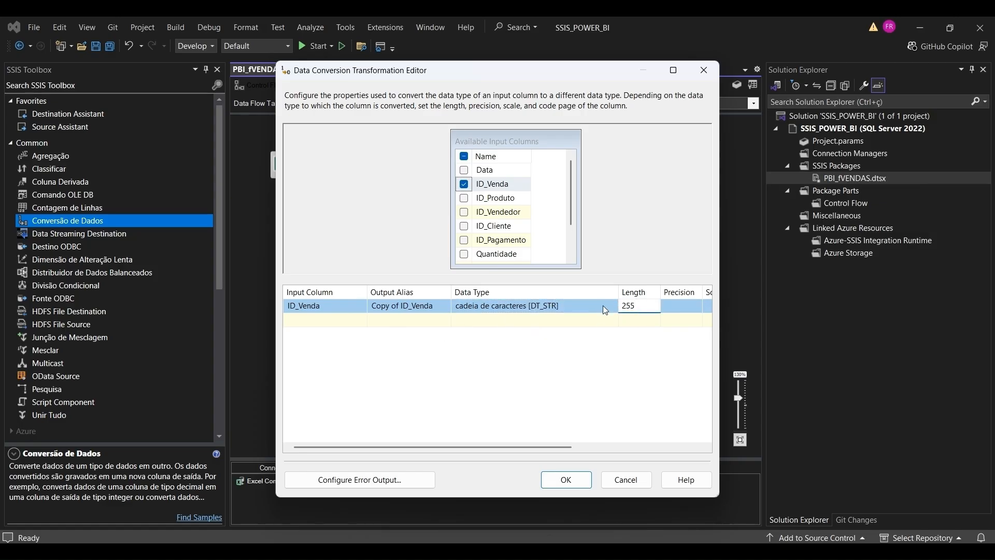
click(402, 311)
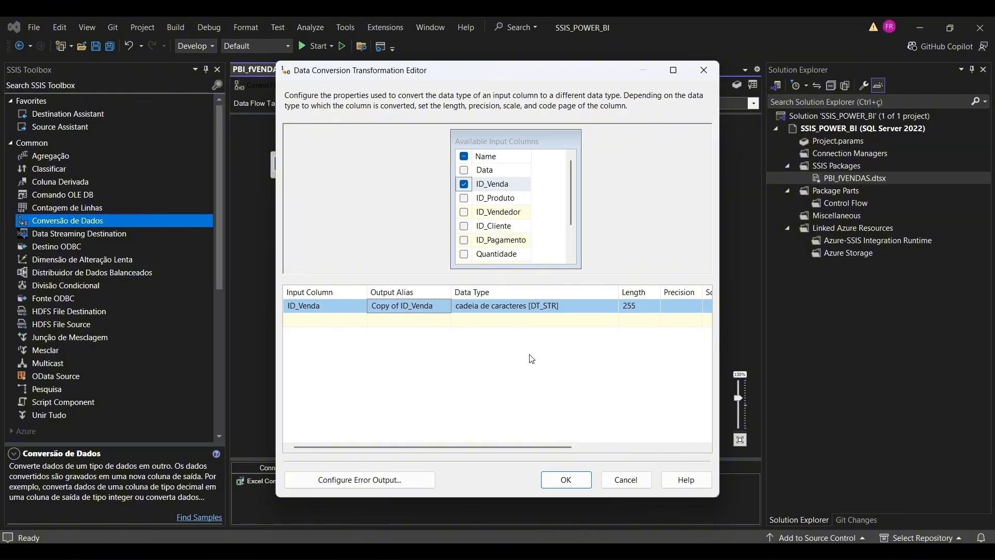
click(565, 479)
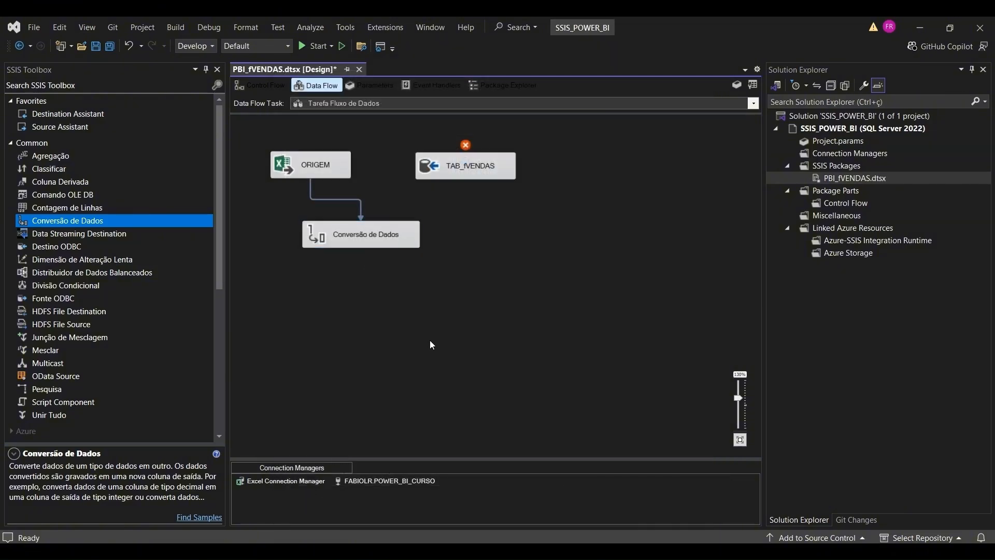
Connect the Conversão de Dados output to TAB_fVENDAS and open the OLE DB destination's settings
click(382, 234)
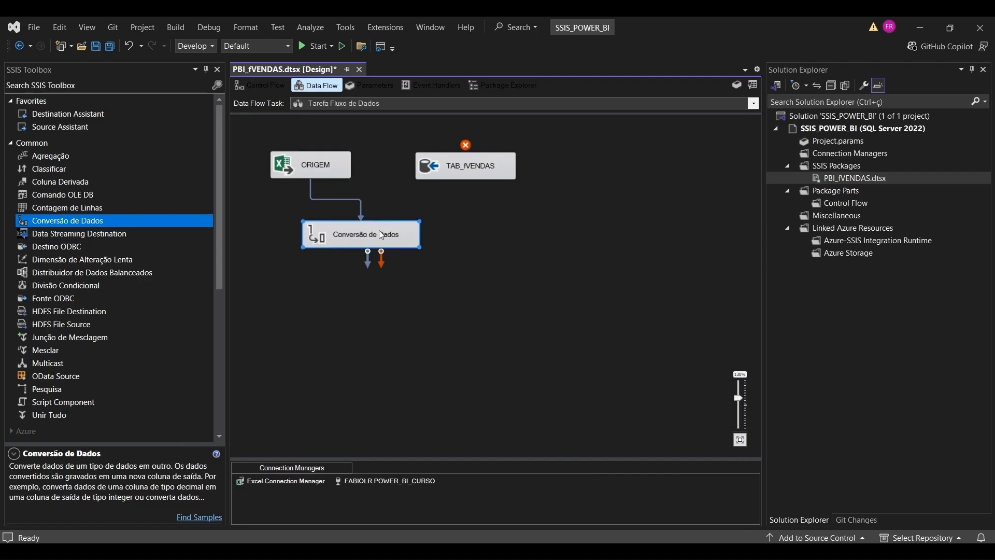
drag(406, 257, 463, 171)
double_click(459, 172)
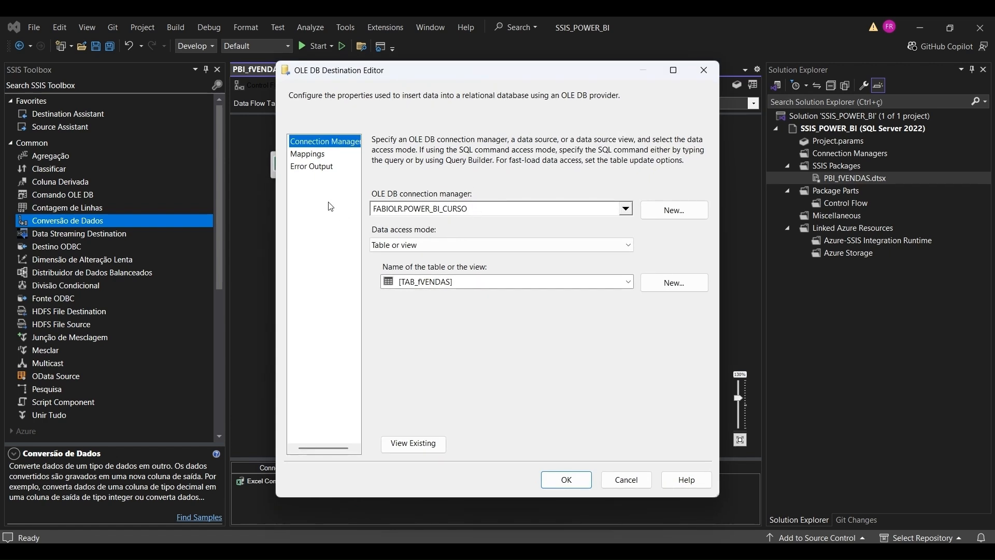
Map the Copy of ID_Venda input column to the ID_Vendedor destination column in the OLE DB destination's mappings
click(307, 154)
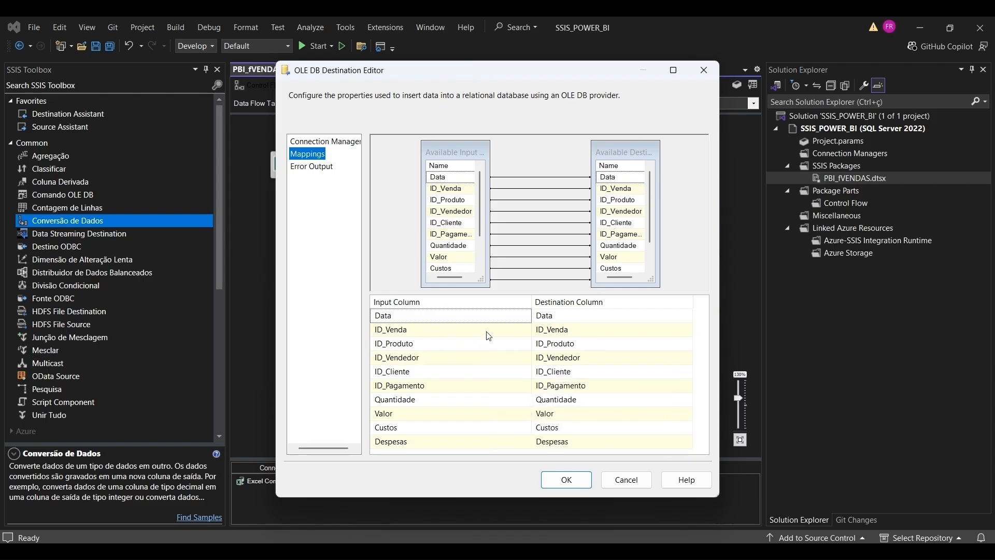
click(496, 363)
click(526, 358)
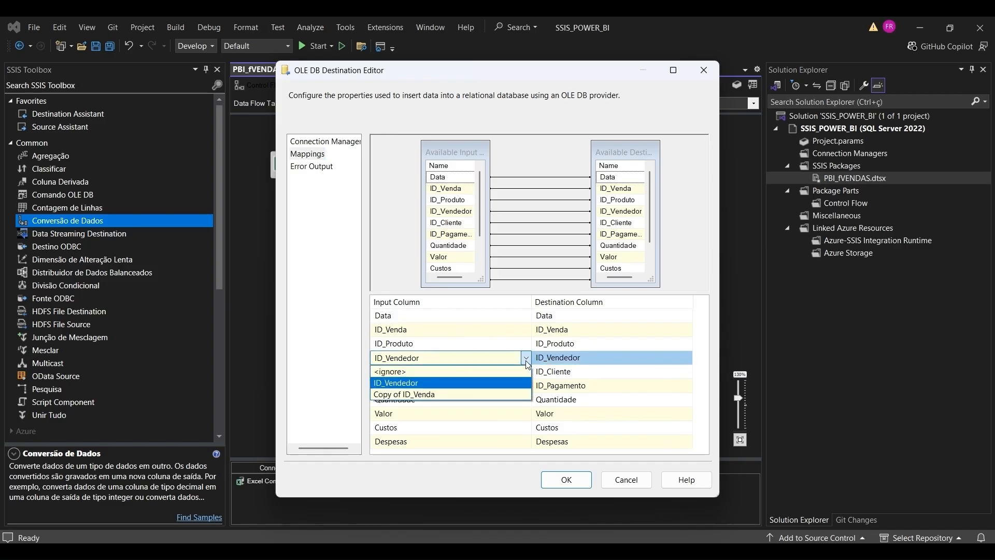
click(526, 363)
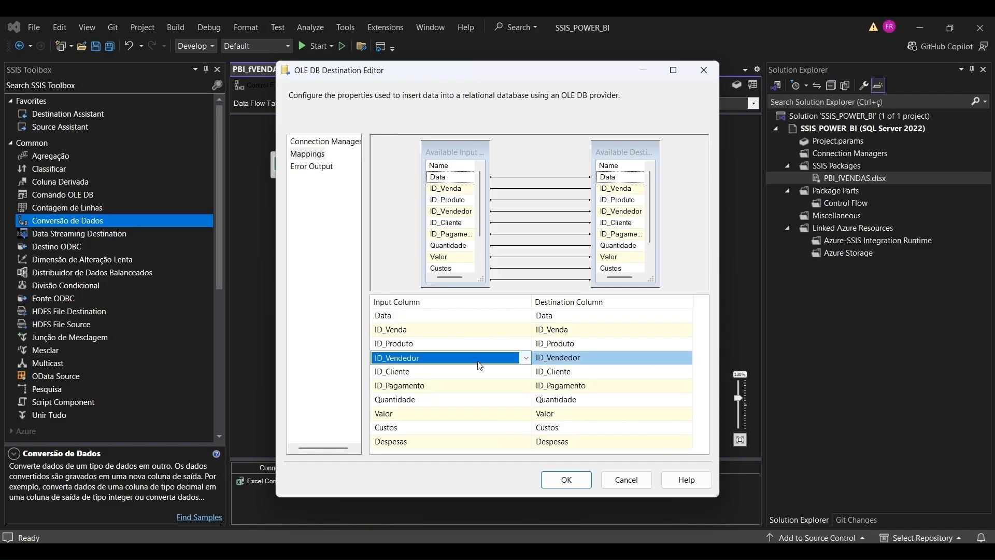
click(526, 358)
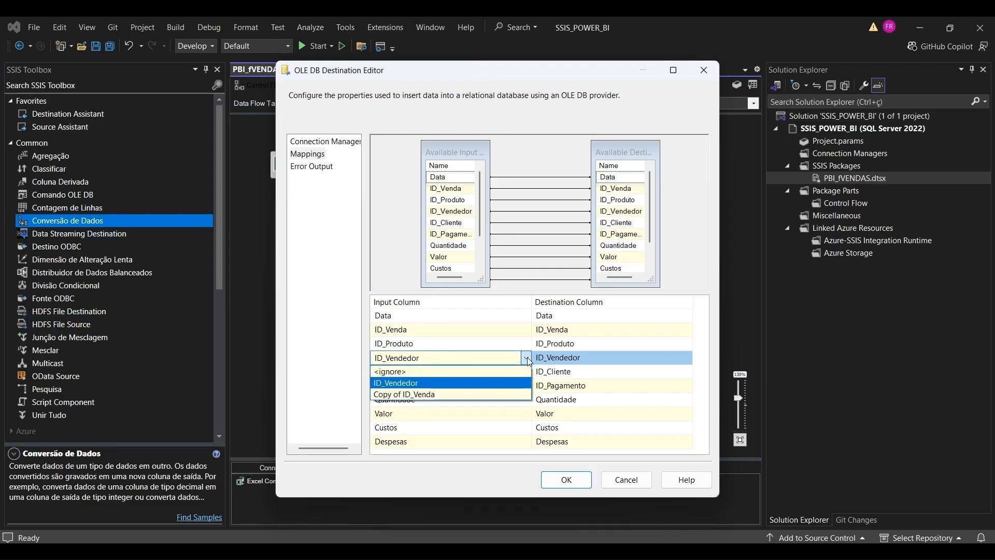
click(418, 394)
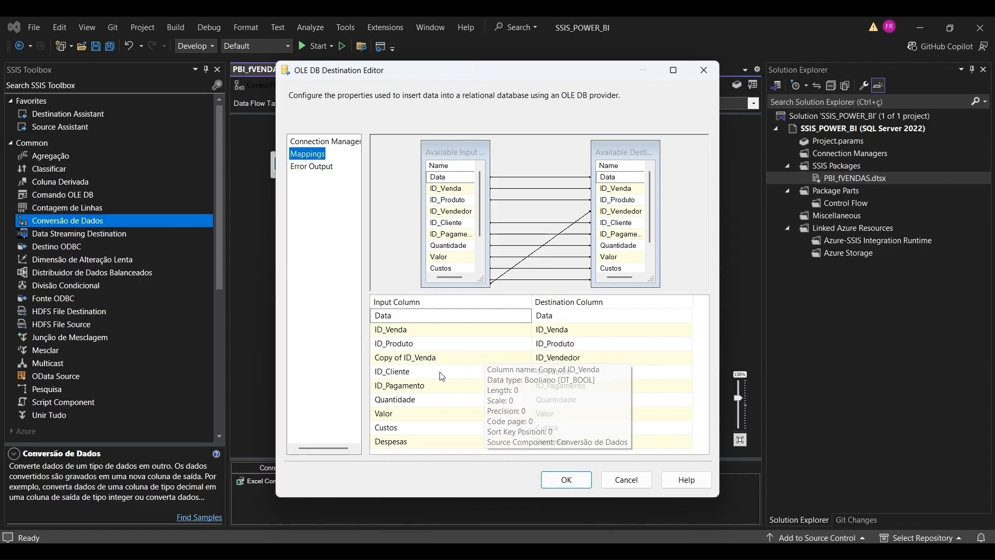
Set the input for the ID_Vendedor destination column back to ID_Vendedor
click(487, 363)
click(526, 358)
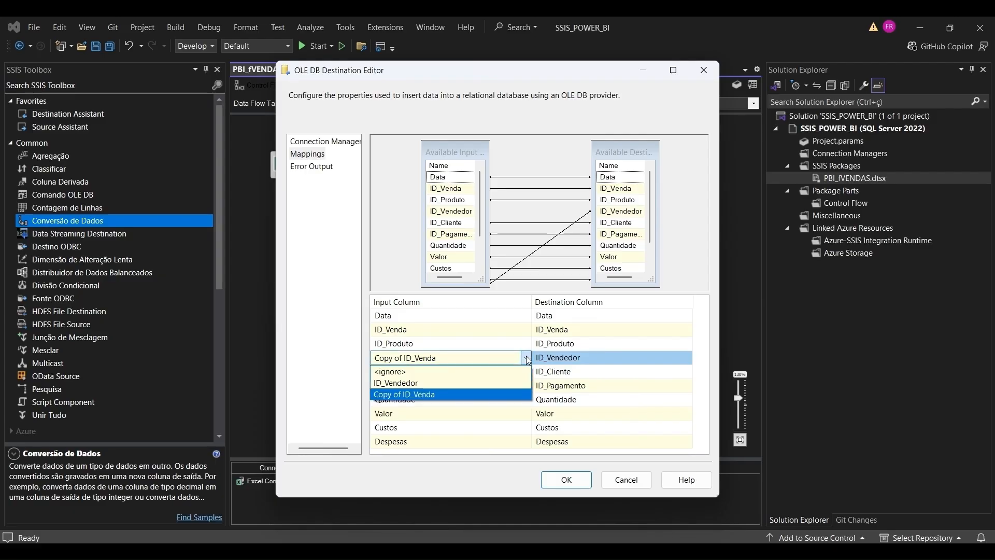
click(446, 384)
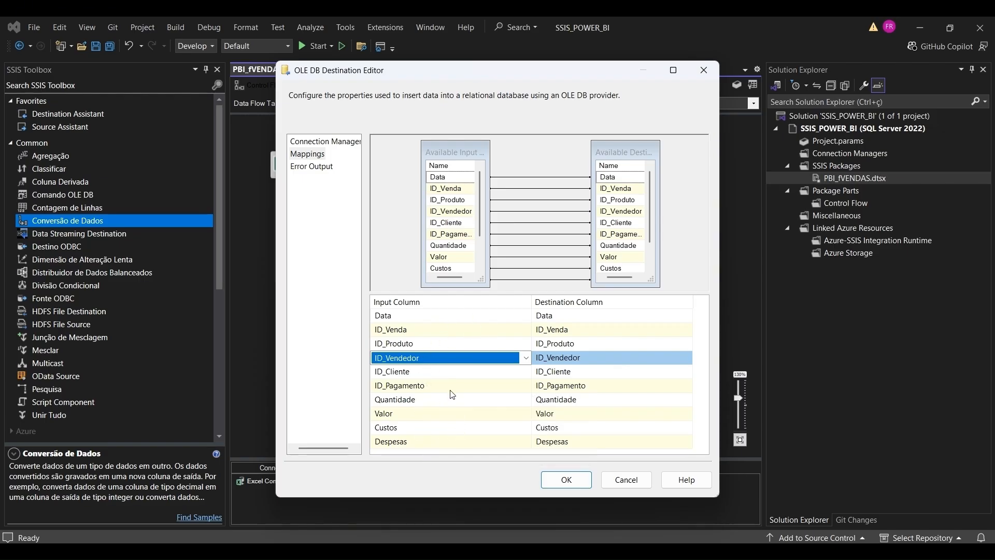
Reselect ID_Pagamento as the input for the ID_Pagamento destination column and save the OLE DB destination settings
click(471, 389)
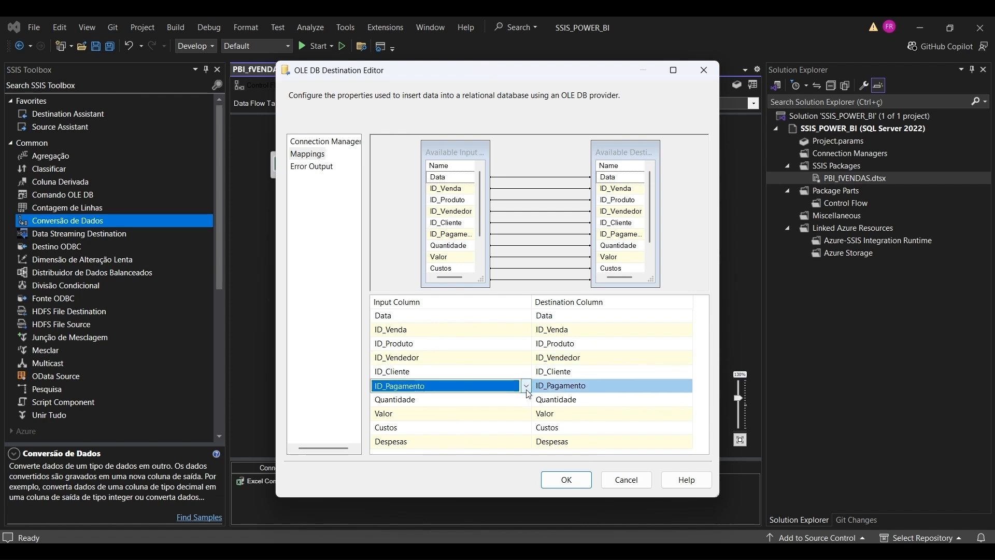
click(526, 387)
click(440, 400)
click(526, 386)
click(466, 409)
click(566, 480)
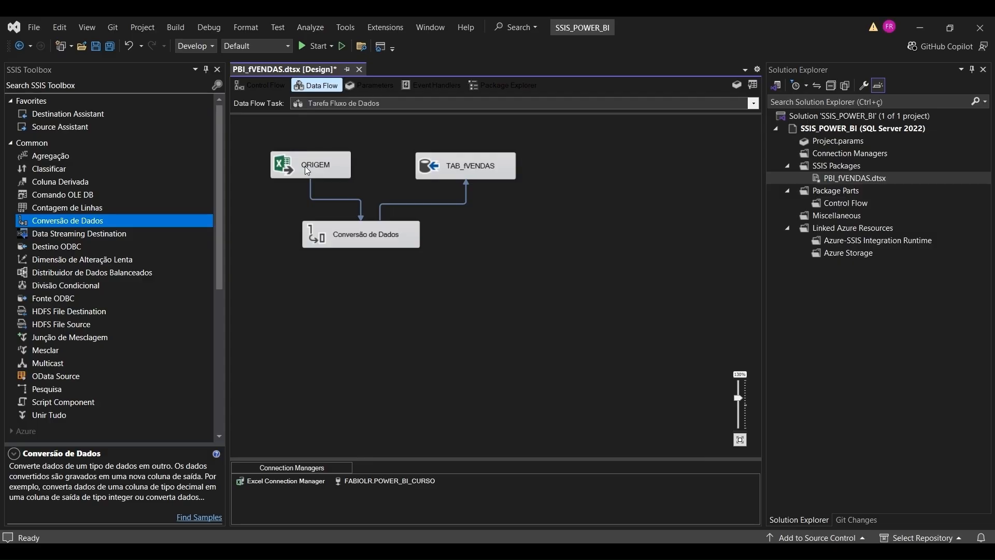
click(360, 236)
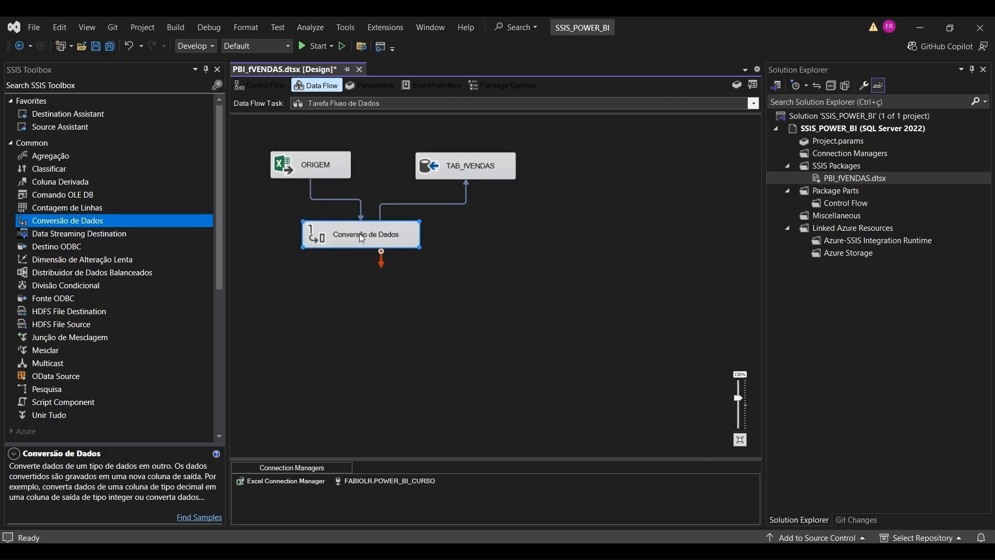
click(475, 171)
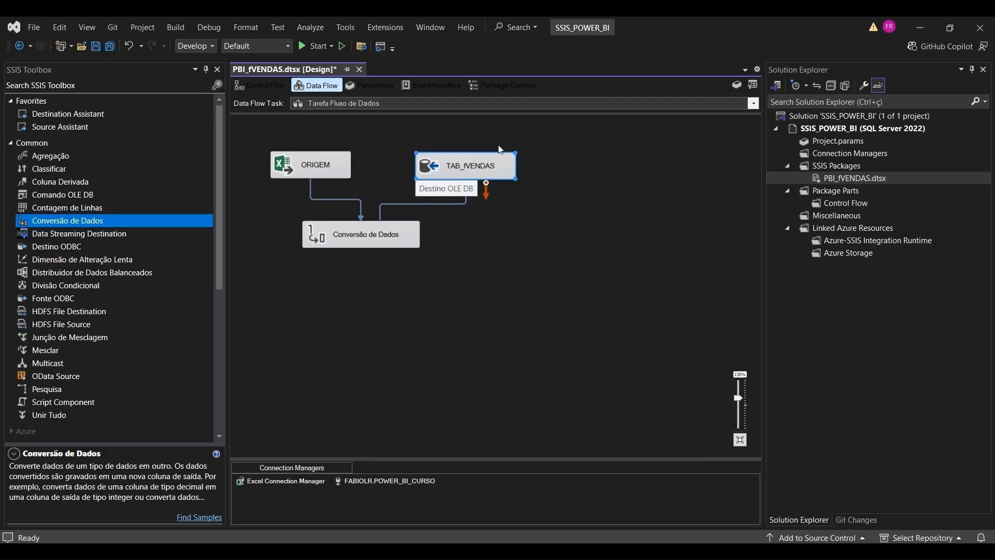
click(490, 247)
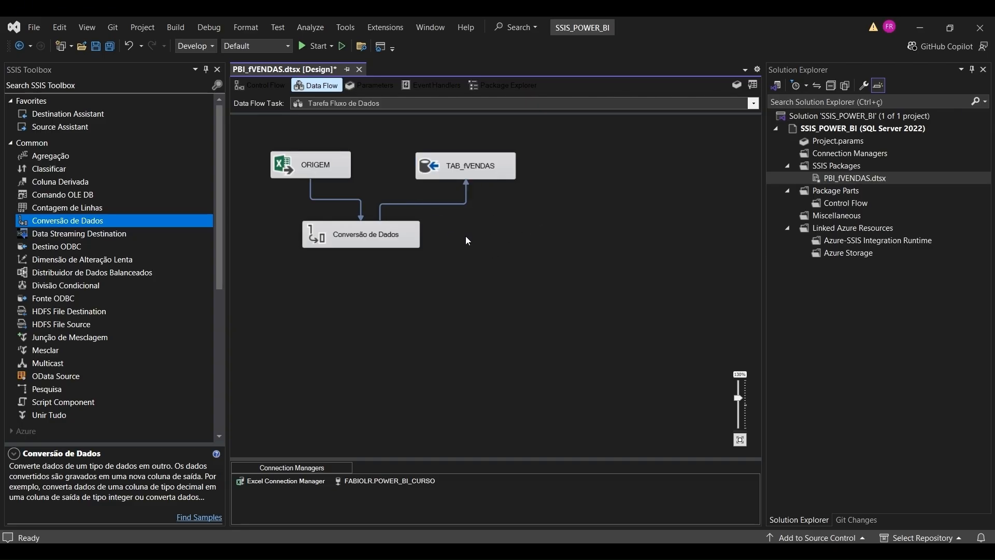
Delete the Conversão de Dados component and connect ORIGEM's output directly to TAB_fVENDAS
click(369, 233)
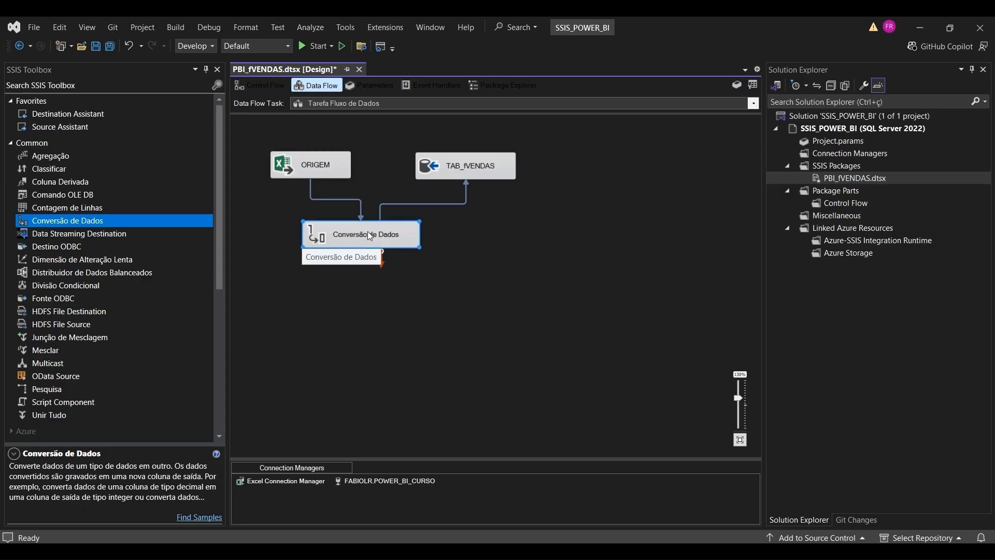
key(Delete)
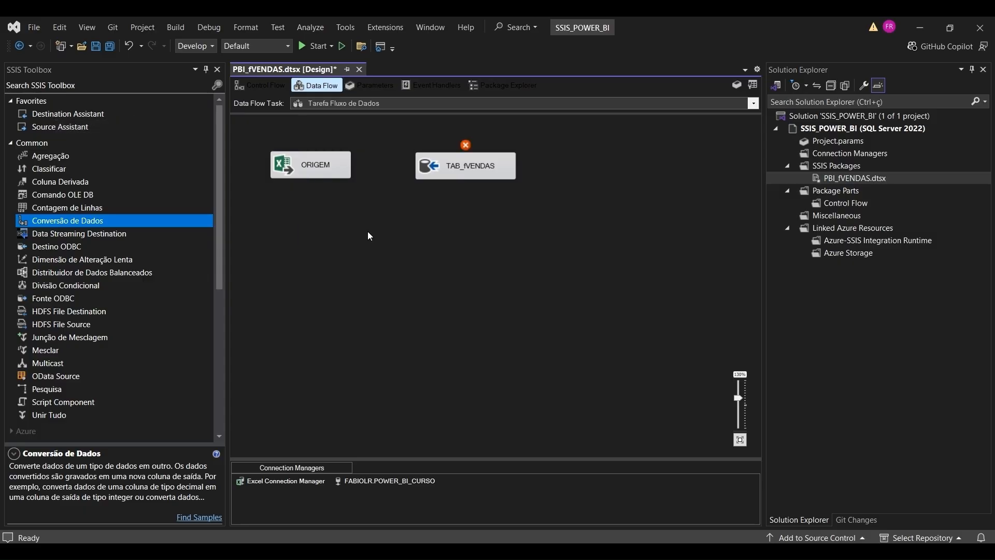
click(327, 164)
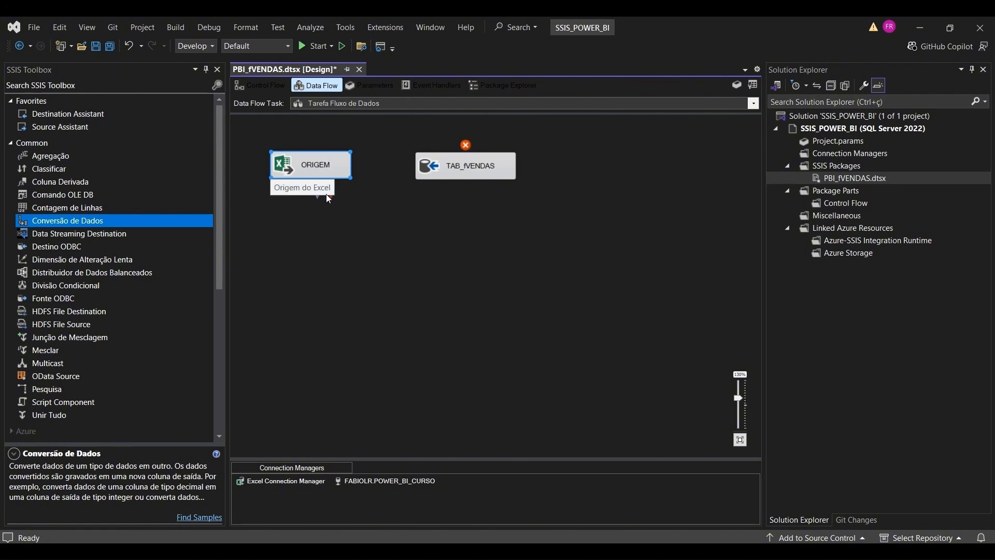
drag(317, 197, 480, 172)
Open the column mappings of the TAB_fVENDAS destination and select the ID_Vendedor input column
double_click(469, 172)
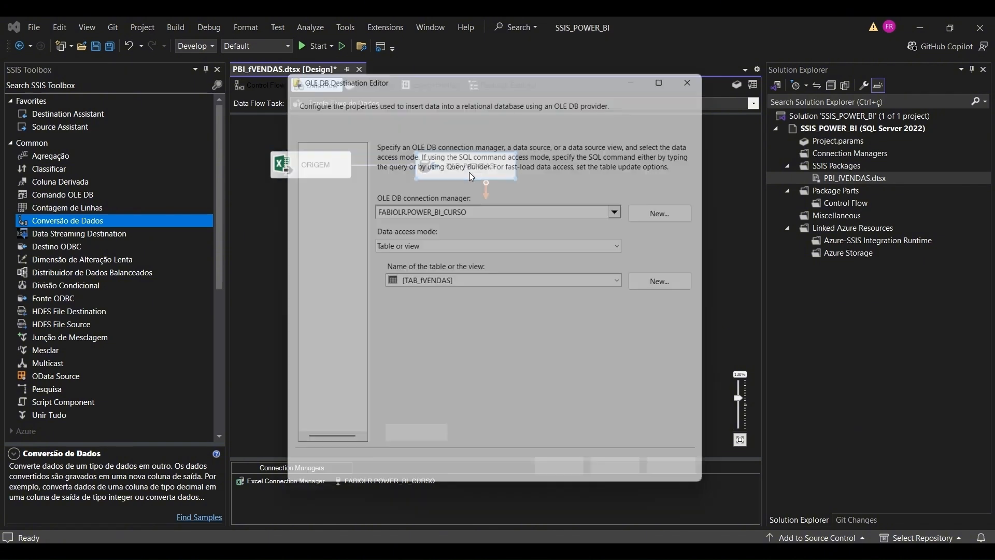
click(309, 155)
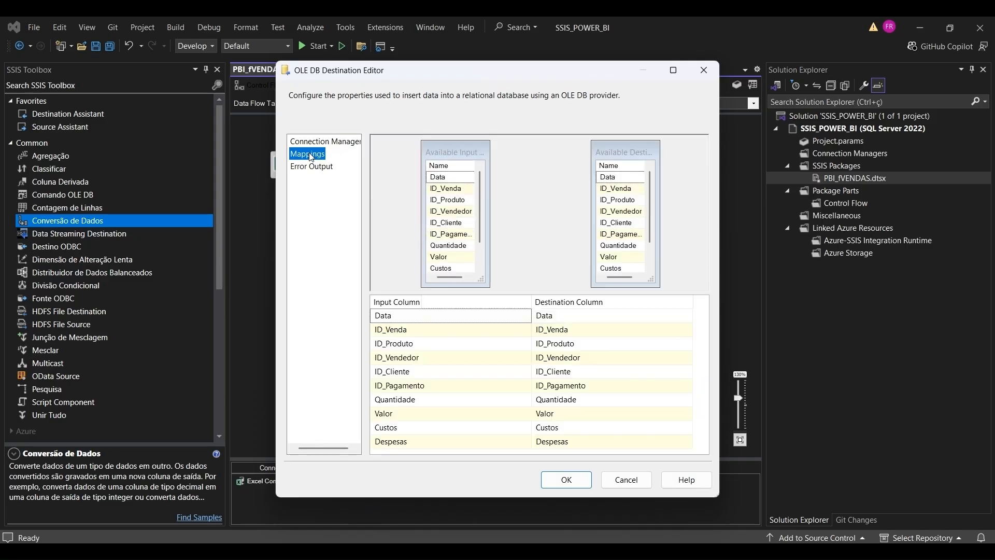
click(498, 365)
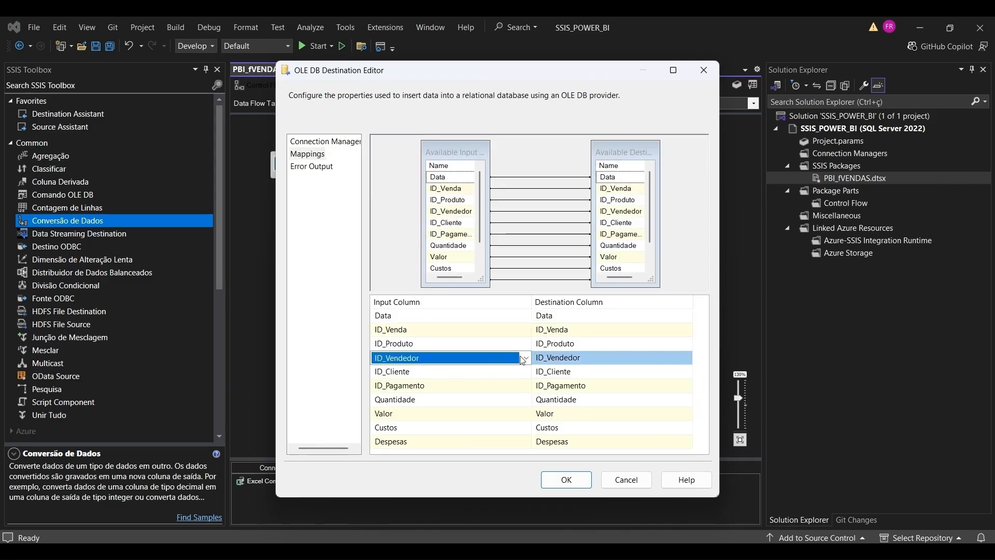
Check the input column options for ID_Vendedor and accept the OLE DB destination's column mappings
click(526, 358)
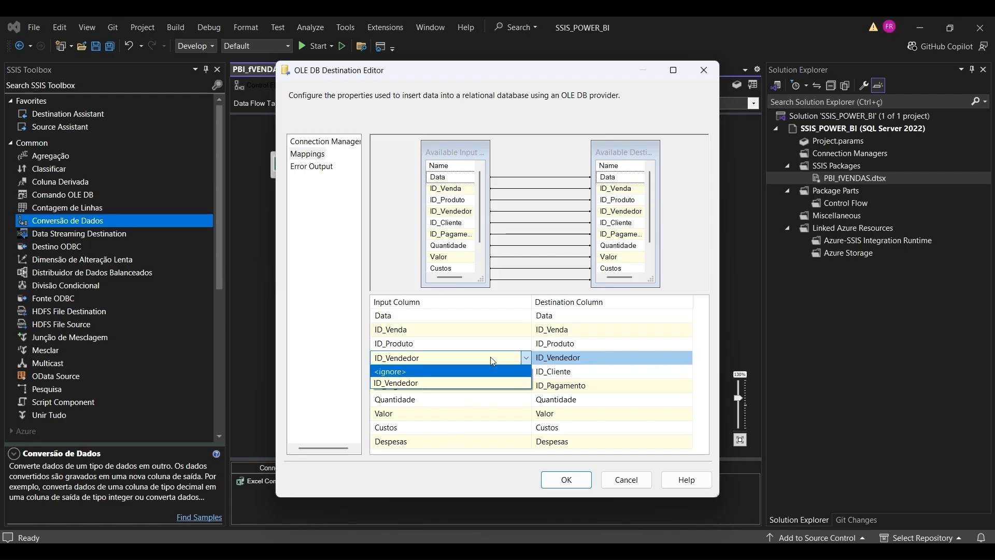
click(492, 480)
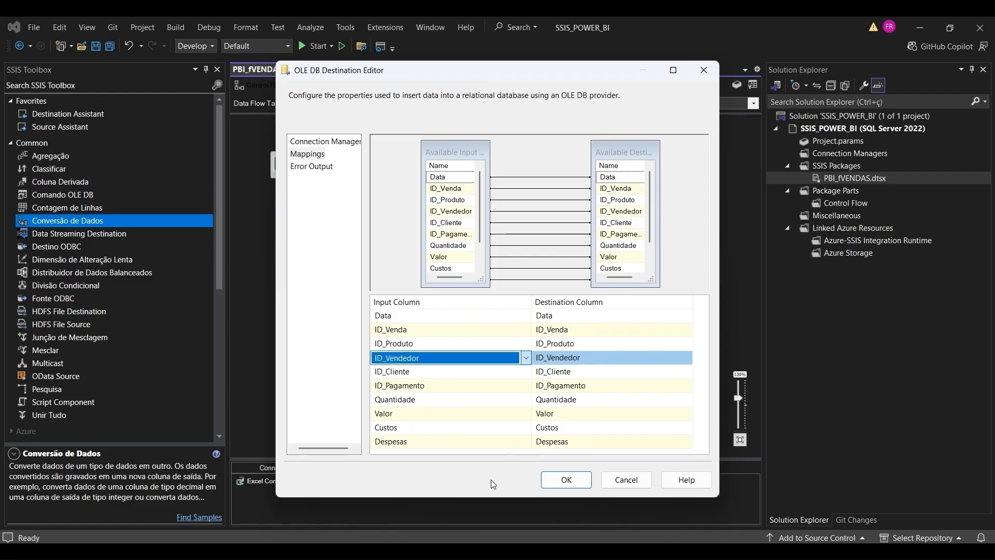
click(563, 483)
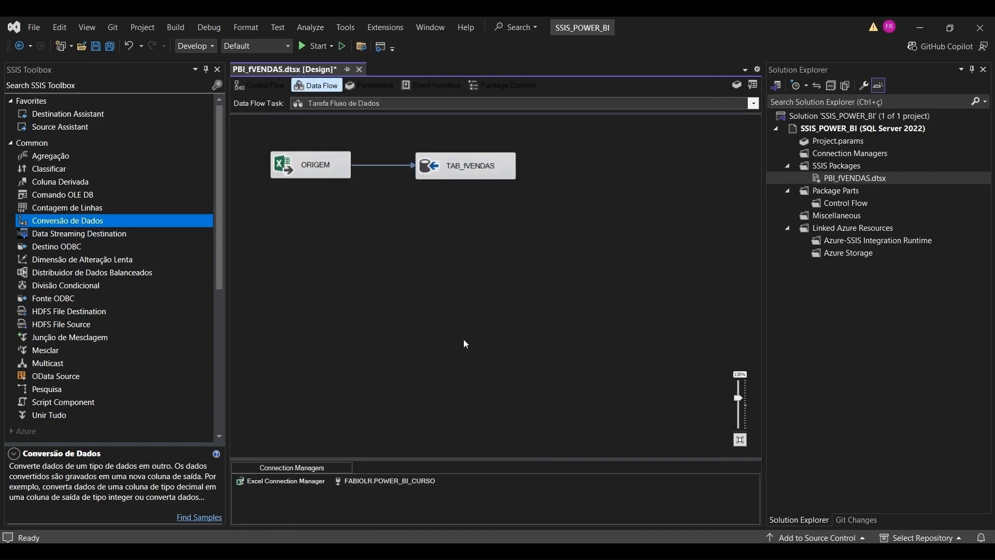
Move the Tarefa Fluxo de Dados task lower on the control flow canvas to free space above it
click(259, 85)
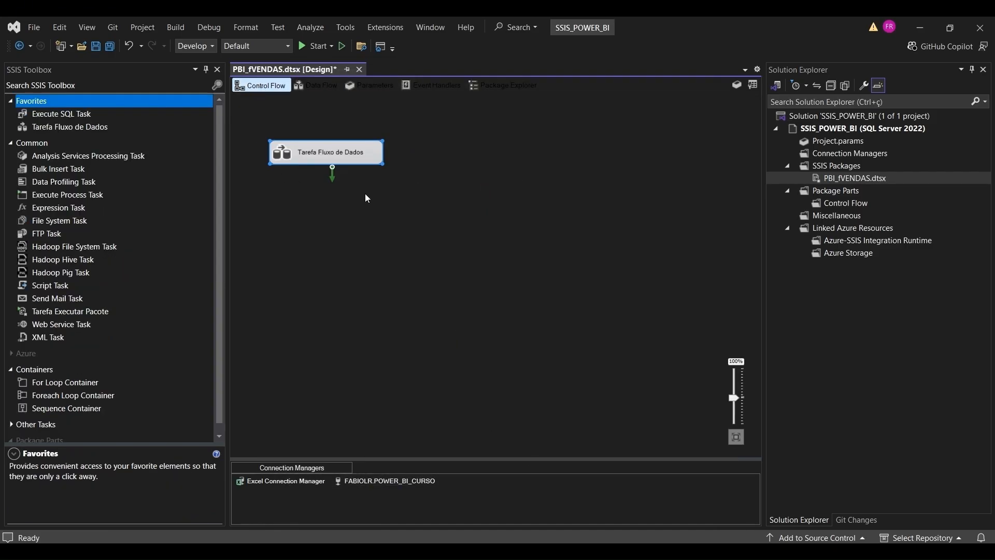
click(326, 153)
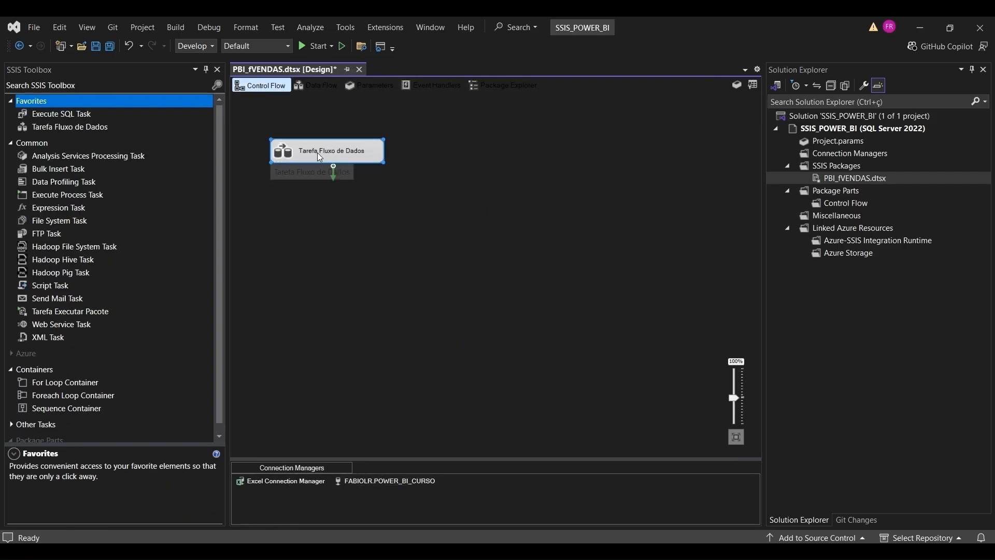
drag(318, 157, 321, 214)
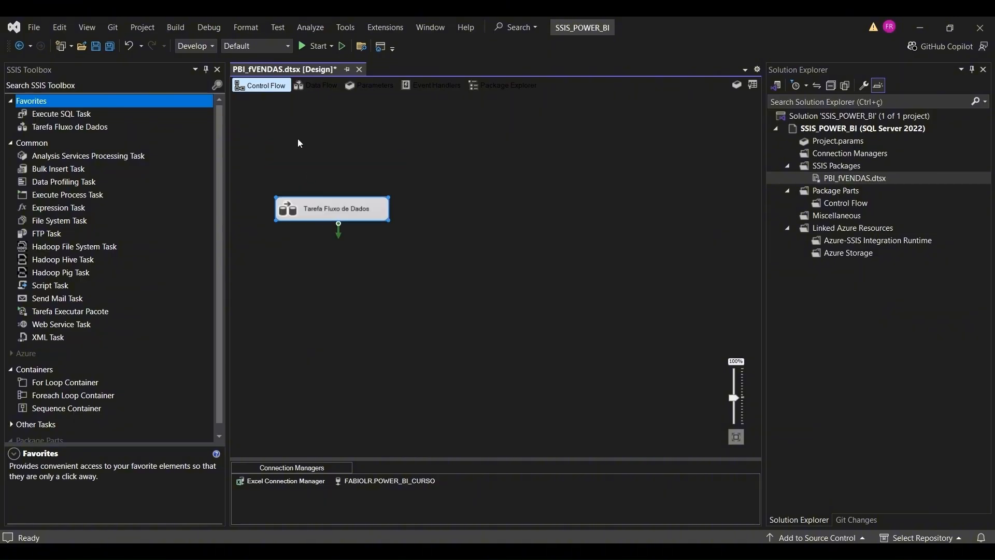
click(317, 86)
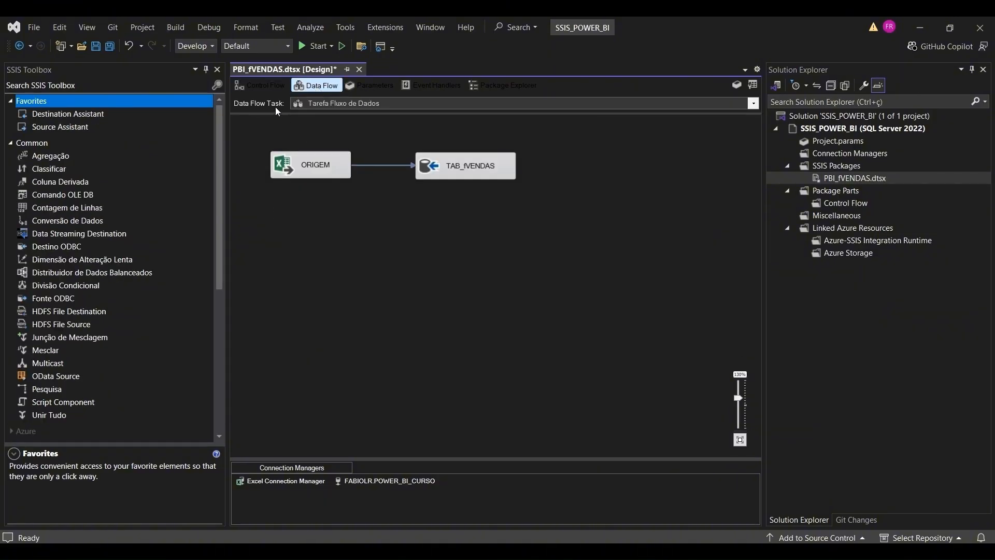
click(264, 85)
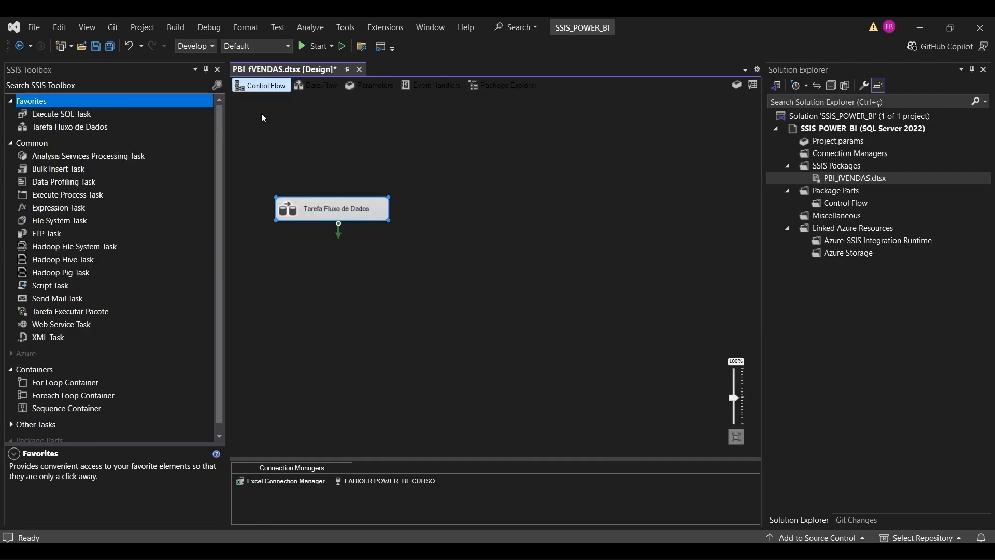
click(319, 167)
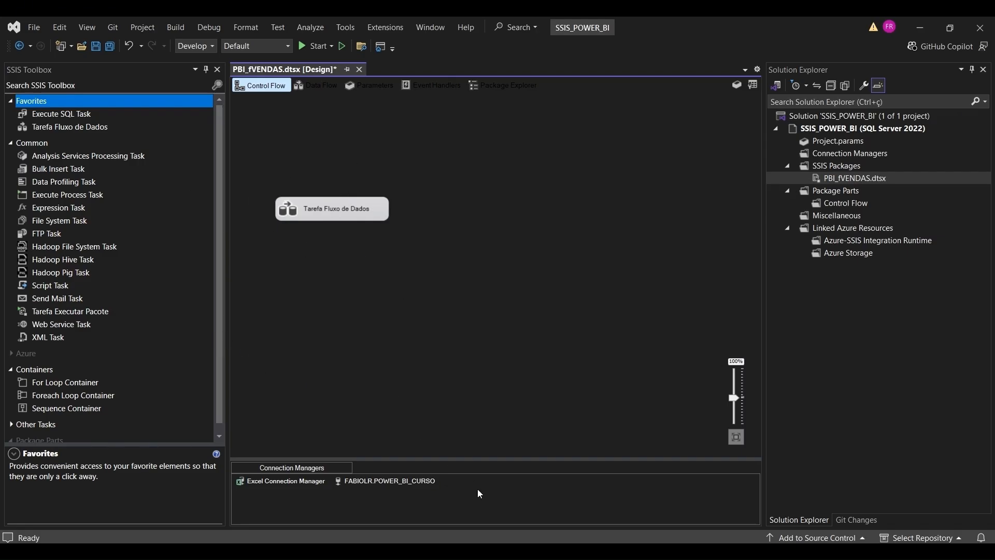
double_click(347, 208)
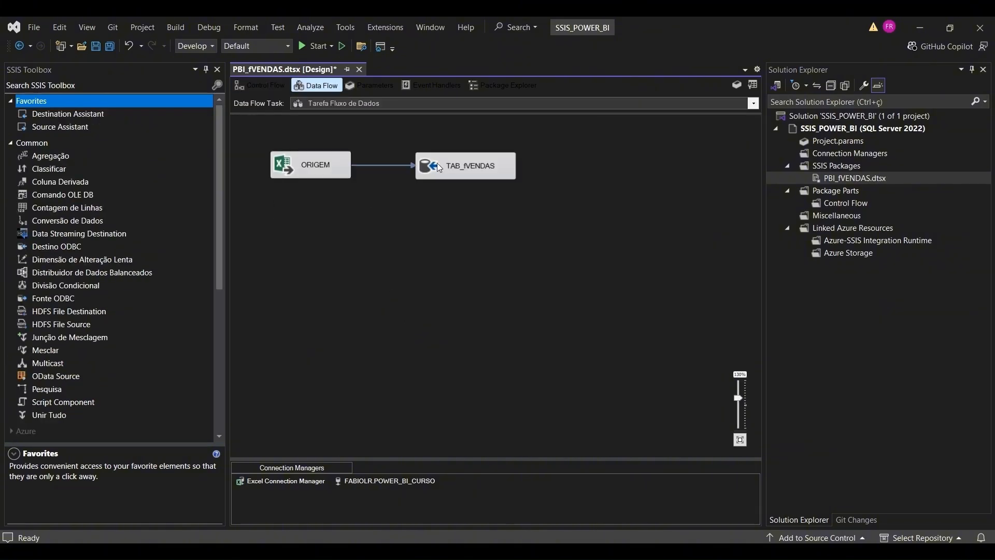
click(463, 167)
click(463, 166)
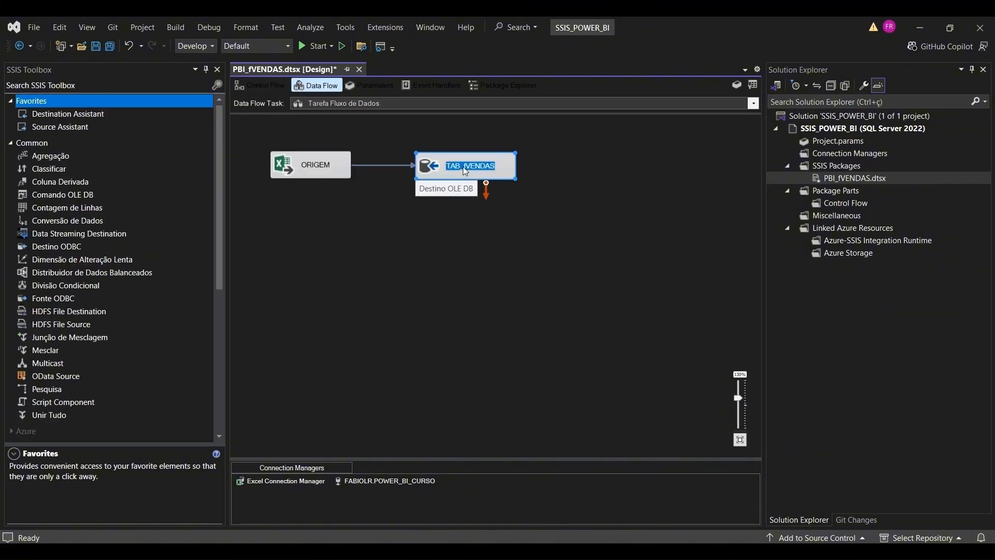
click(645, 318)
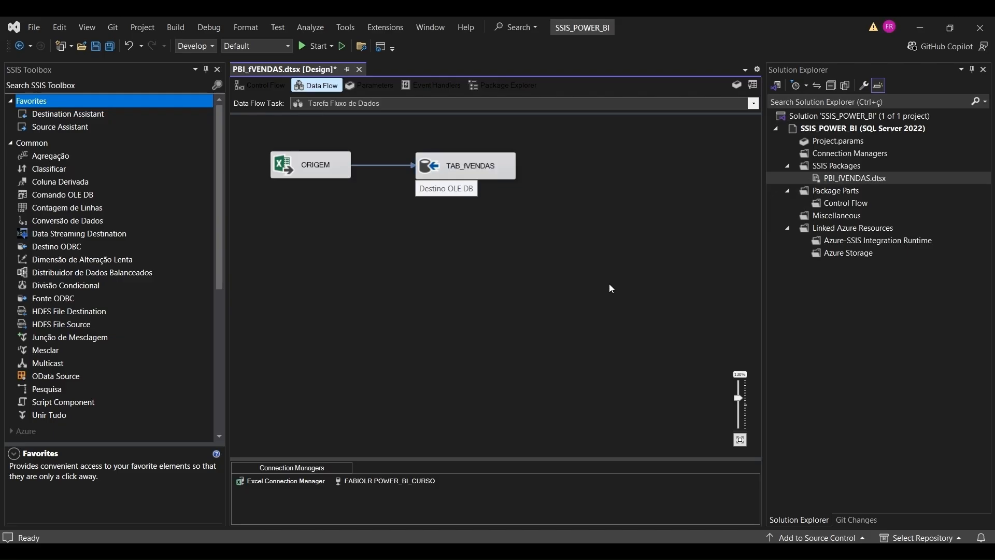
Switch to SQL Server Management Studio, refresh the server's object tree and expand the tables of the POWER_BI_CURSO database
key(alt+Tab)
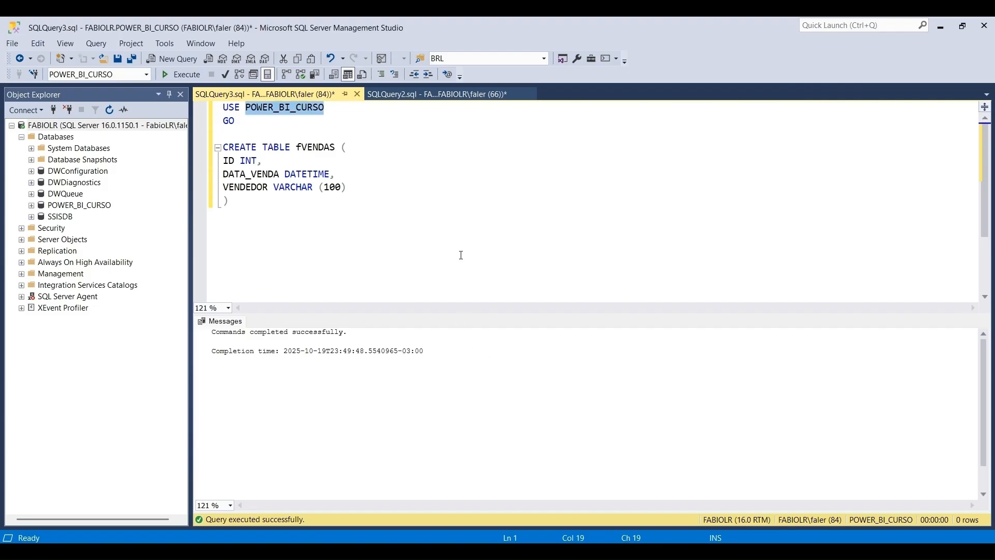
click(462, 255)
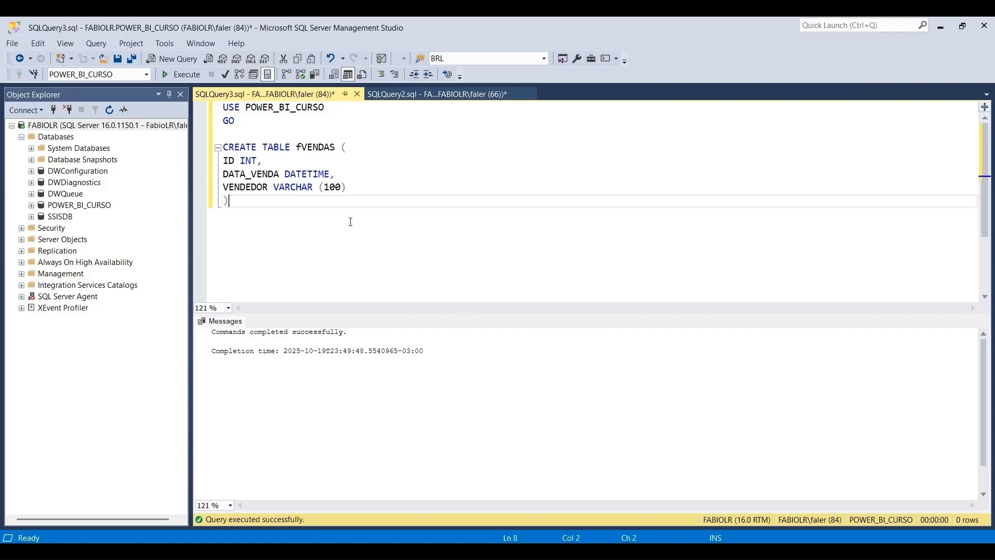
click(107, 126)
key(F5)
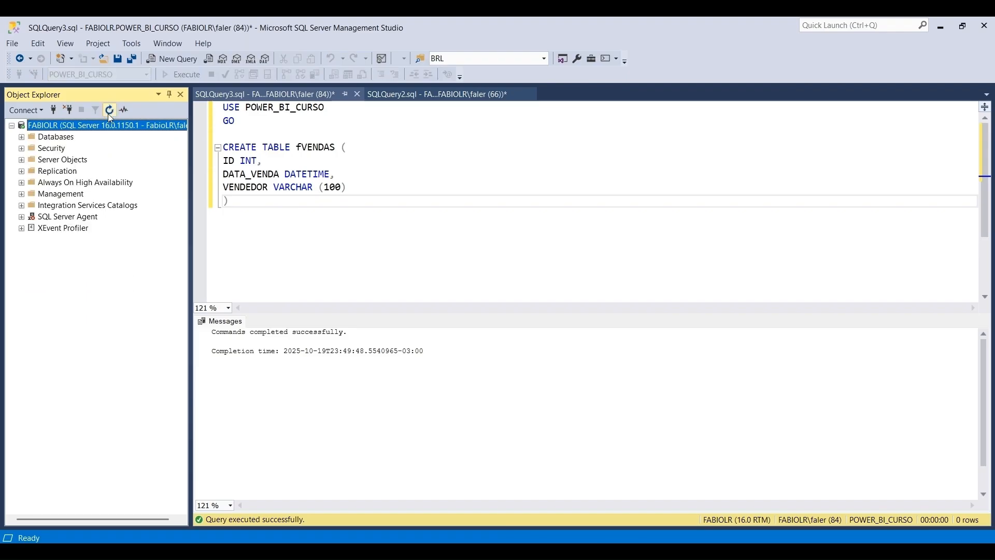
click(22, 138)
click(32, 206)
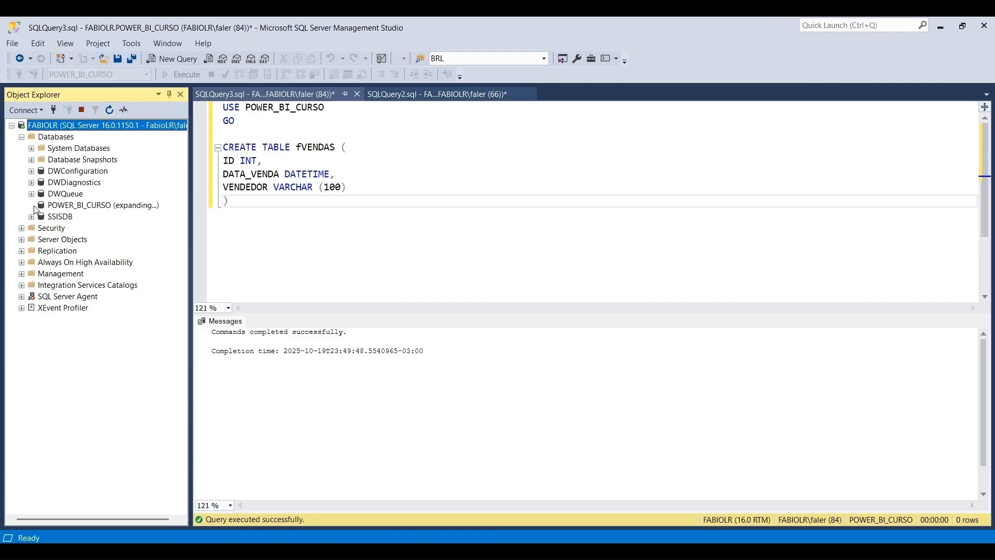
click(42, 229)
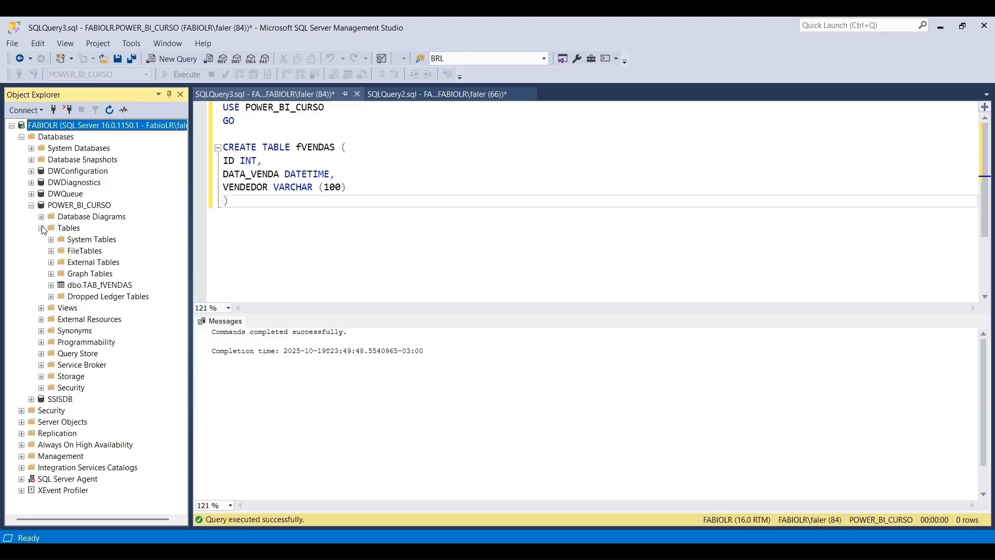
Write the statement SELECT * FROM TAB_fVENDAS in a new query
click(403, 227)
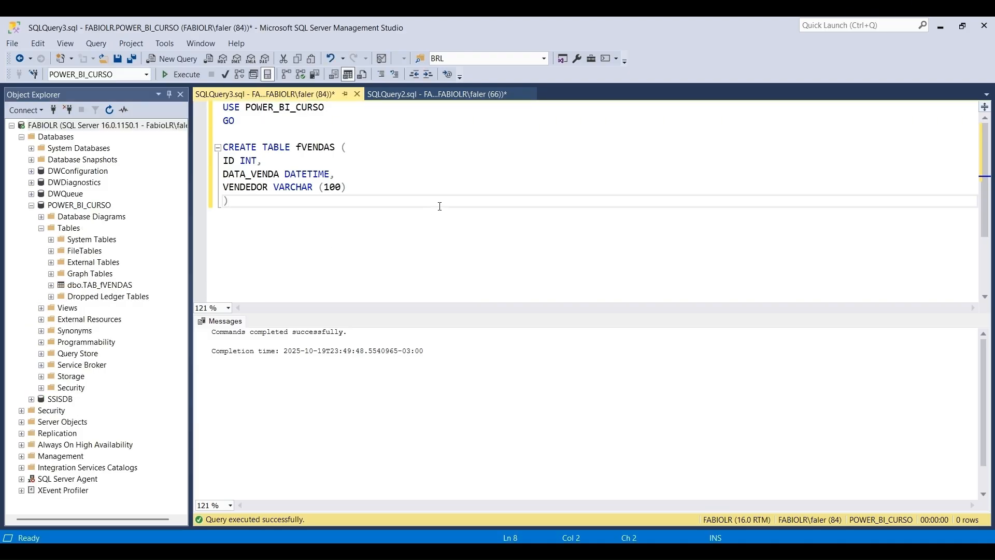
key(ctrl+n)
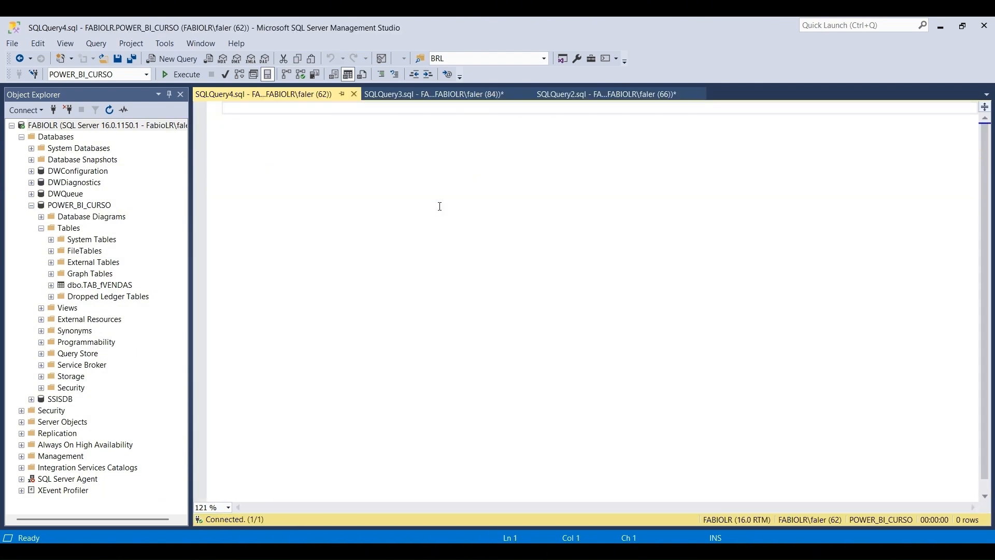
text(SELEE)
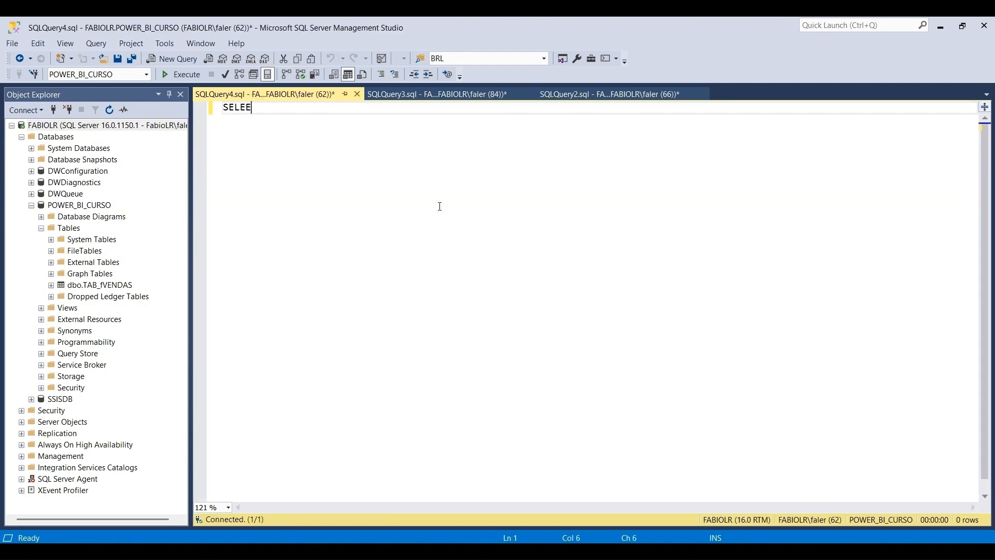
key(BackSpace)
key(BackSpace)
key(BackSpace)
text(LECT * FROM TAB_fVENDAS)
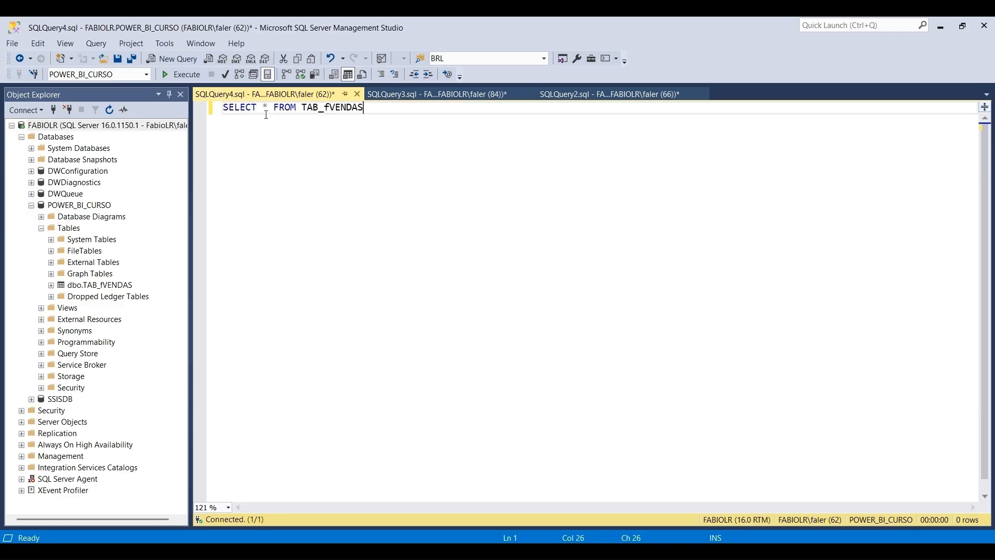
click(270, 107)
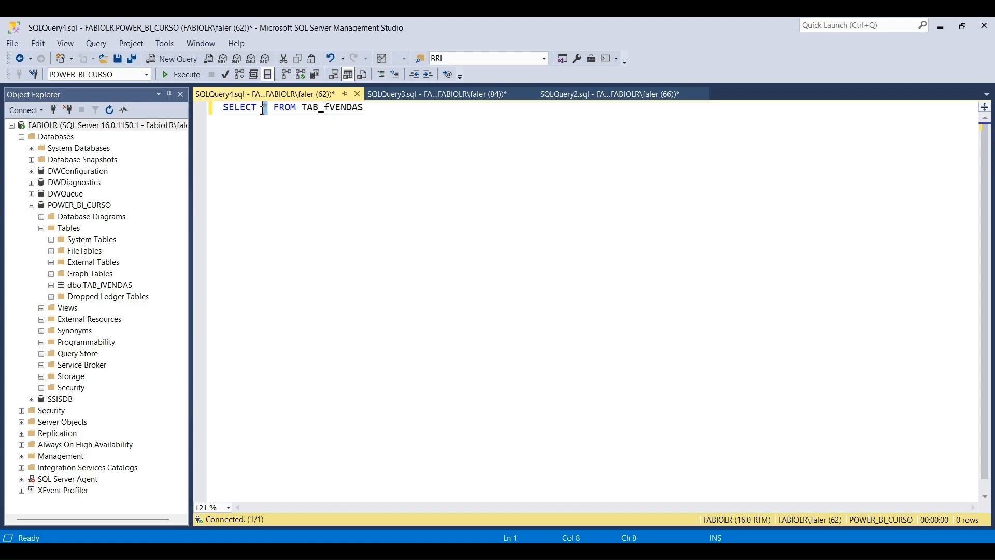
click(325, 113)
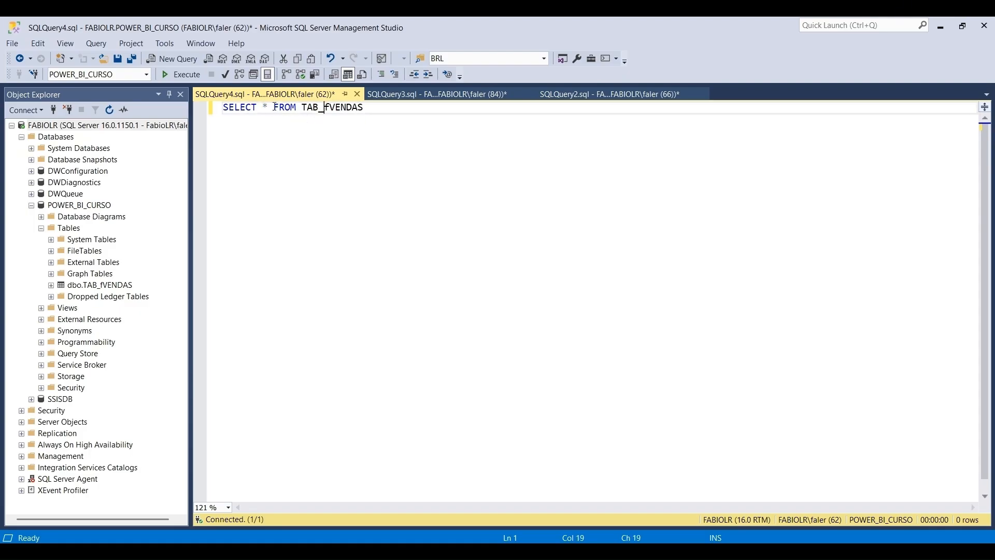
drag(269, 107, 263, 108)
drag(368, 110, 204, 117)
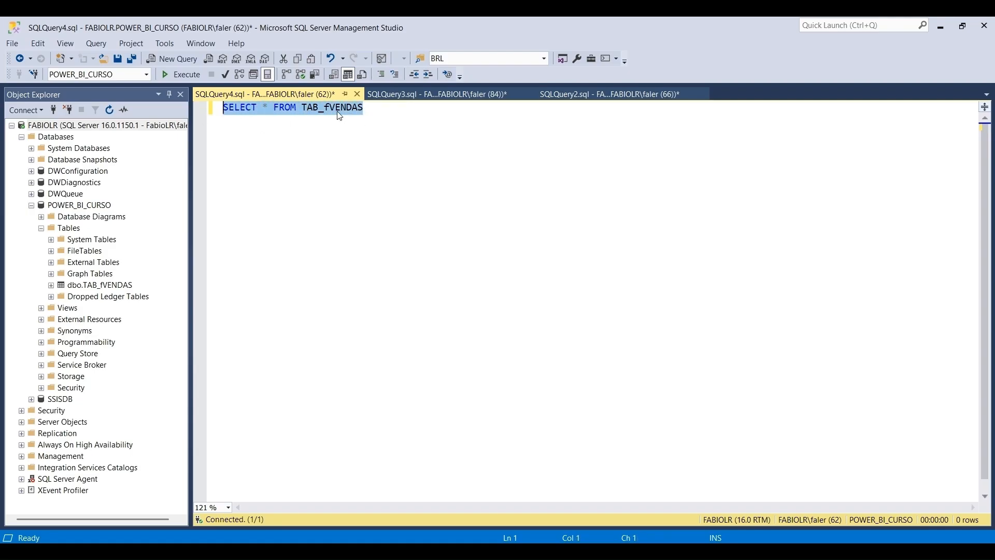
click(372, 113)
Limit the SELECT on TAB_fVENDAS to TOP 10 rows and execute the query
click(268, 107)
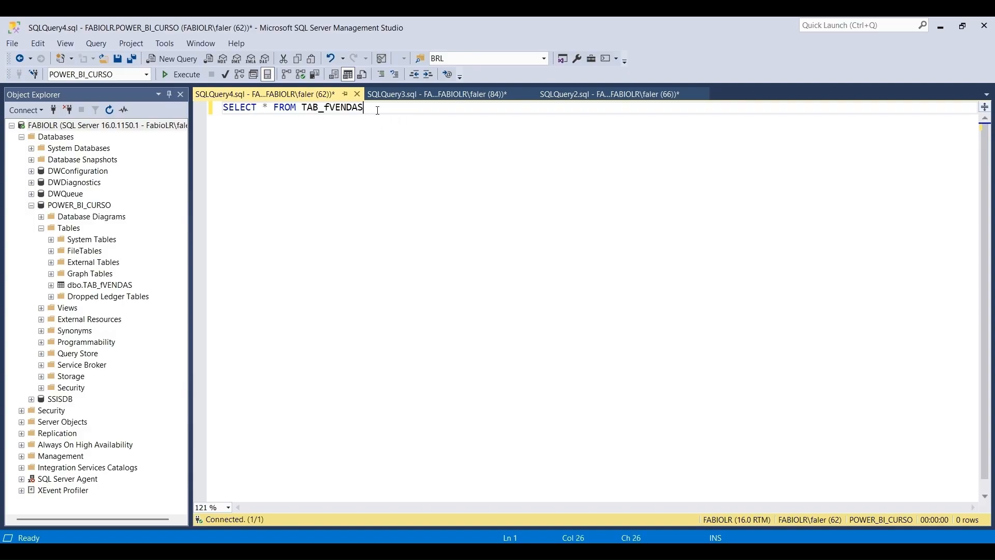
click(265, 108)
text(TOP 10)
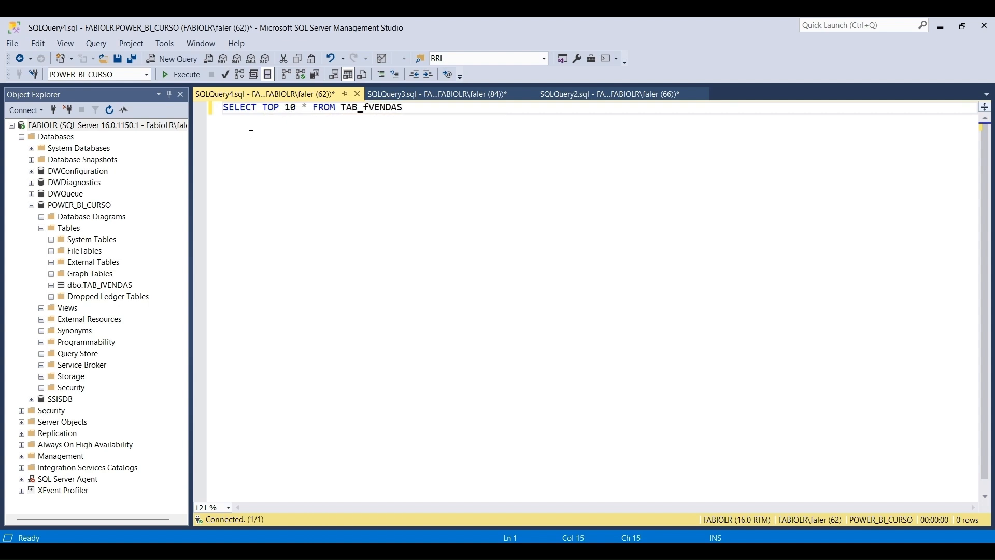
drag(431, 115, 223, 117)
click(415, 136)
key(F5)
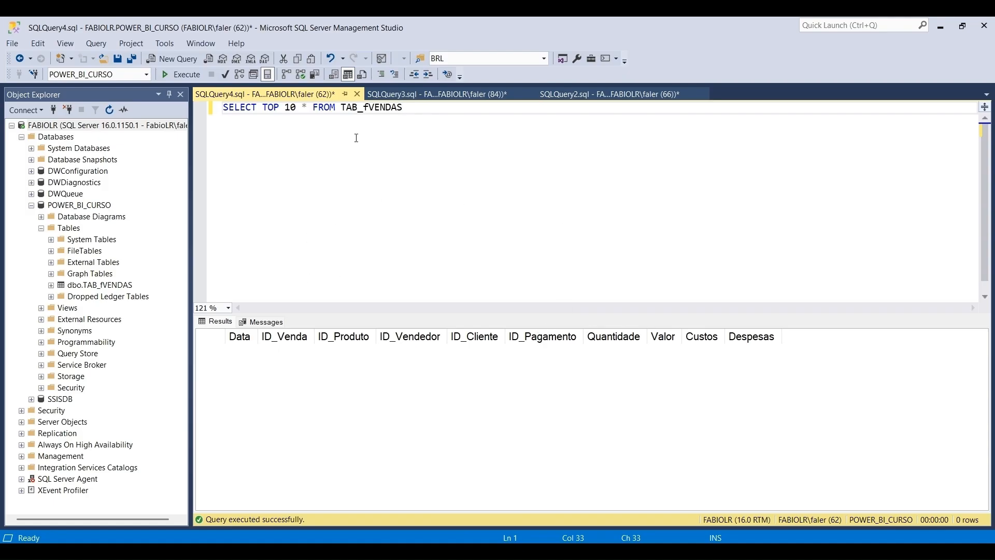
Add the statement TRUNCATE TABLE TAB_fVENDAS below the SELECT query, reusing the table name copied from it
double_click(360, 110)
key(ctrl+c)
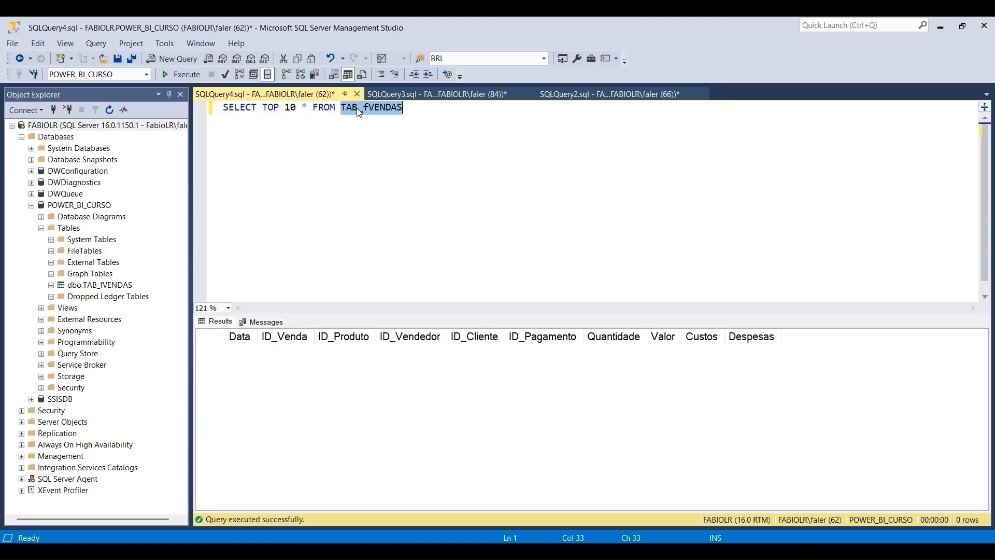
key(End)
key(Return)
key(Return)
key(Return)
text(T)
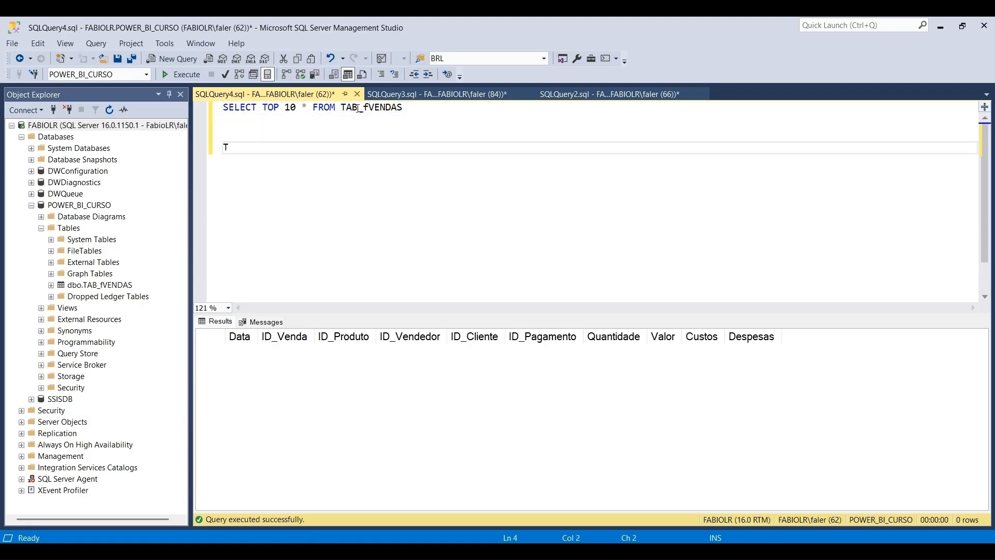
text(RUNCATE TABLE)
key(ctrl+v)
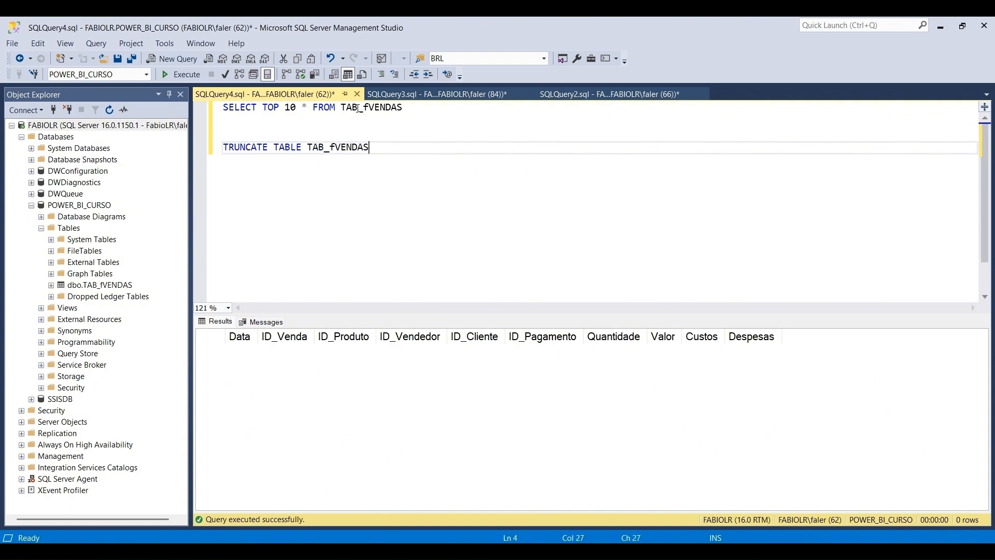
Copy the complete TRUNCATE TABLE TAB_fVENDAS statement from the query
drag(400, 152, 250, 141)
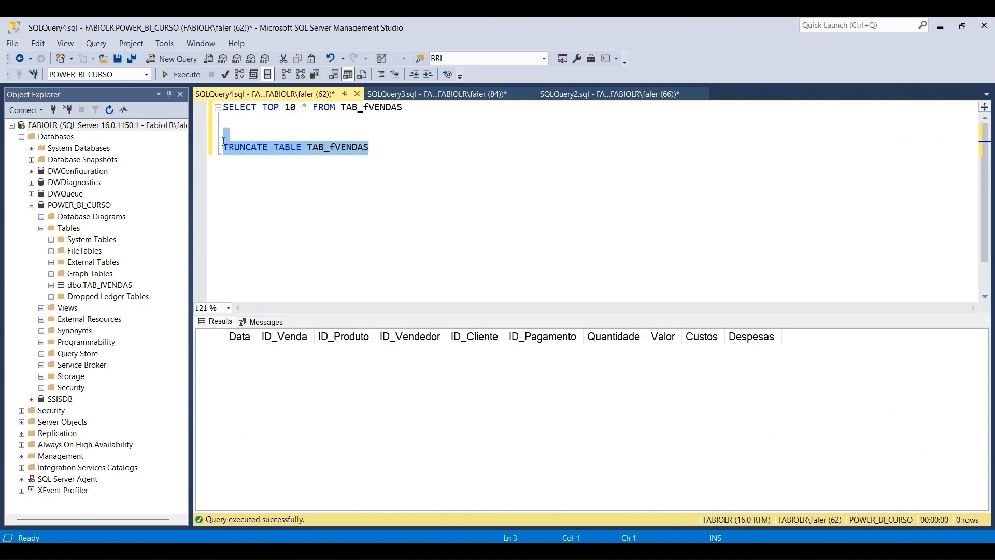
click(238, 162)
drag(392, 147, 225, 158)
key(ctrl+c)
Switch back to Visual Studio and add an Execute SQL Task above the data flow task in the control flow
key(alt+Tab)
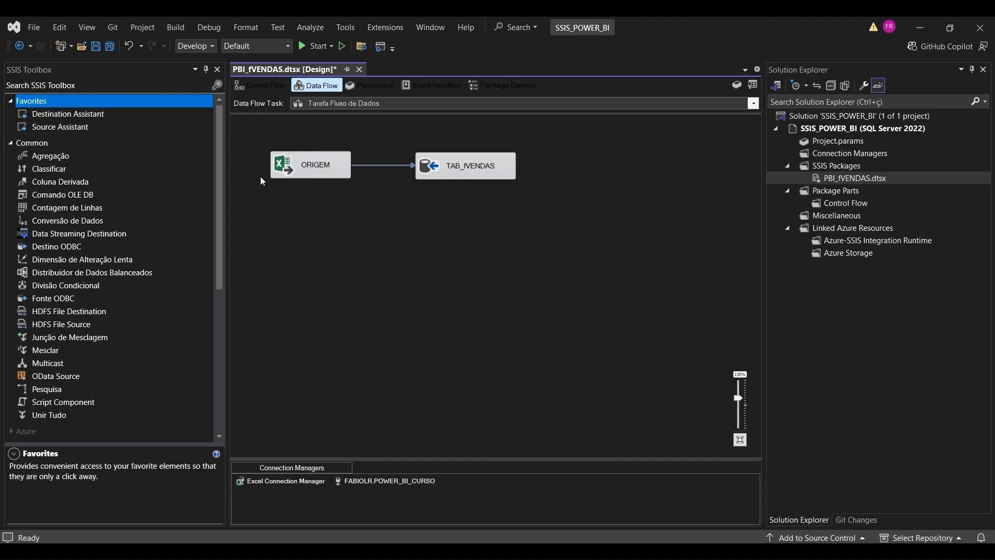
click(259, 85)
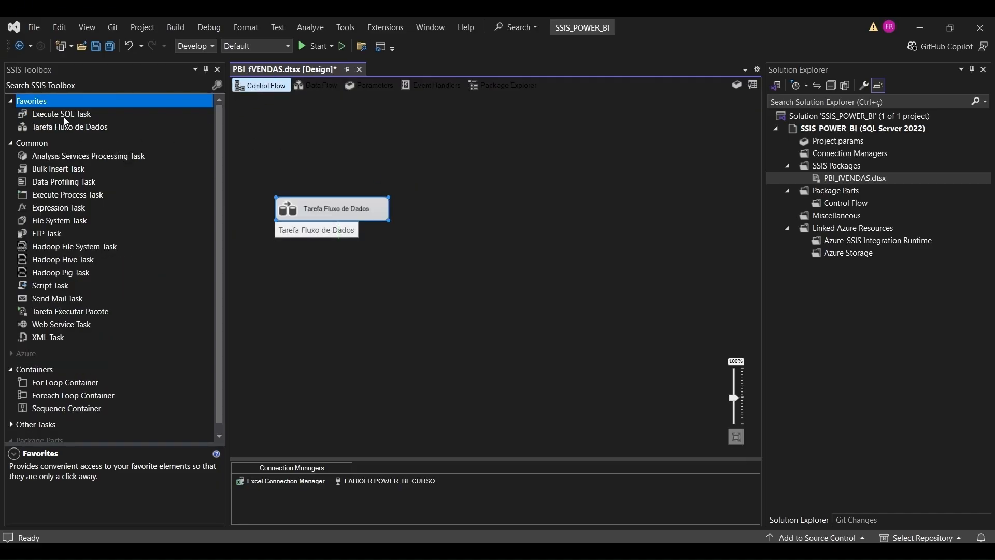
drag(63, 114, 299, 139)
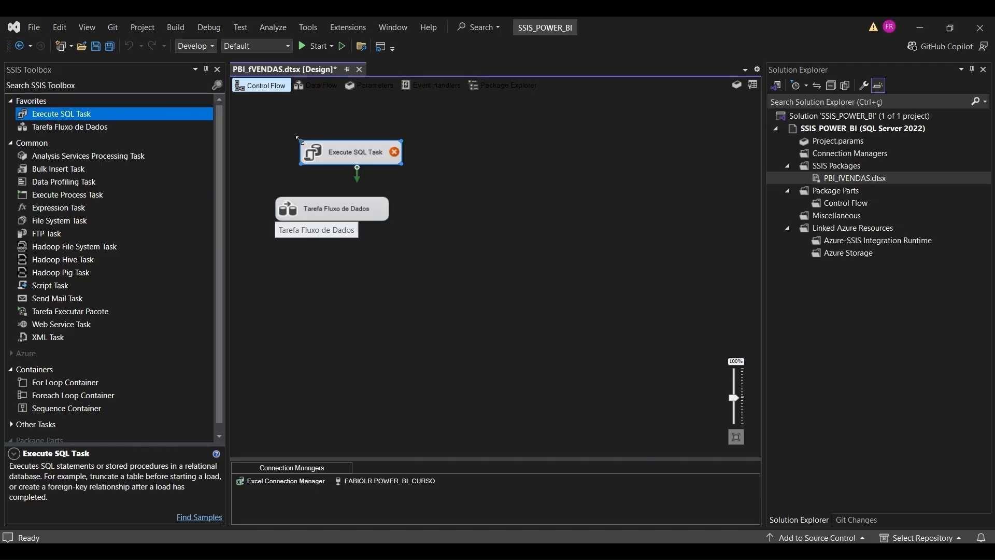
Rename the Execute SQL Task as TRUNCATE TABLE
click(349, 151)
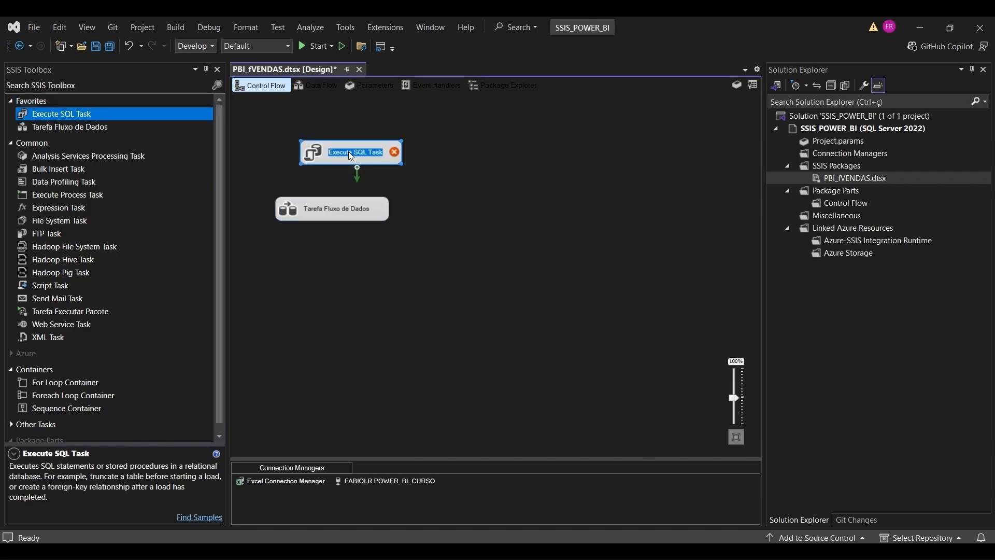
text(TRUNCATE)
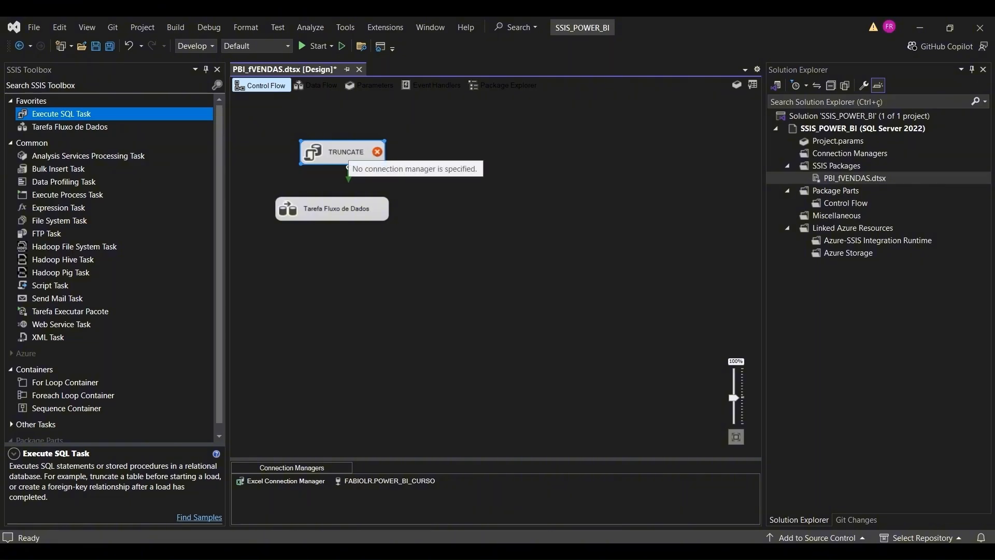
text( TABLE)
click(501, 216)
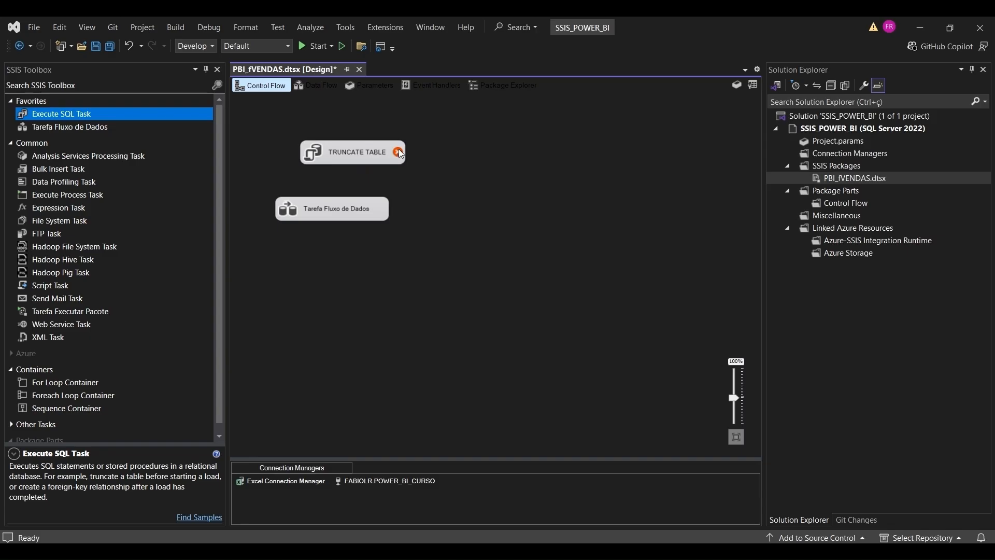
Open the TRUNCATE TABLE task's editor and set its OLE DB connection to the existing POWER_BI_CURSO connection
double_click(346, 151)
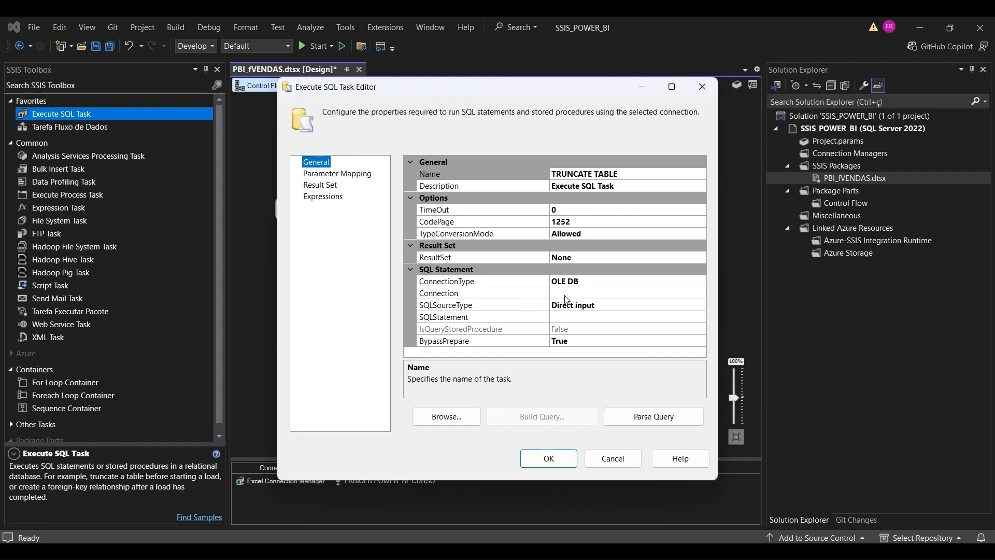
click(587, 293)
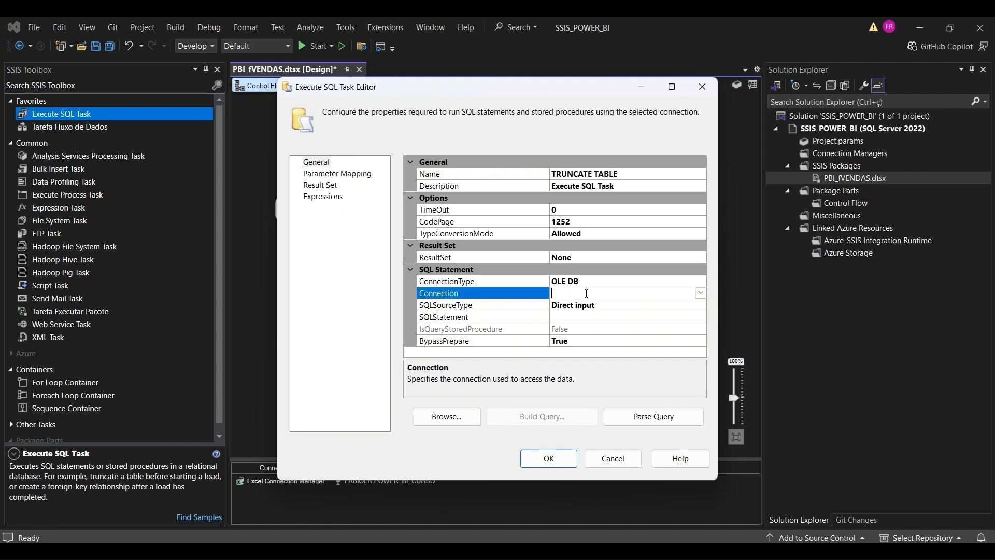
click(701, 294)
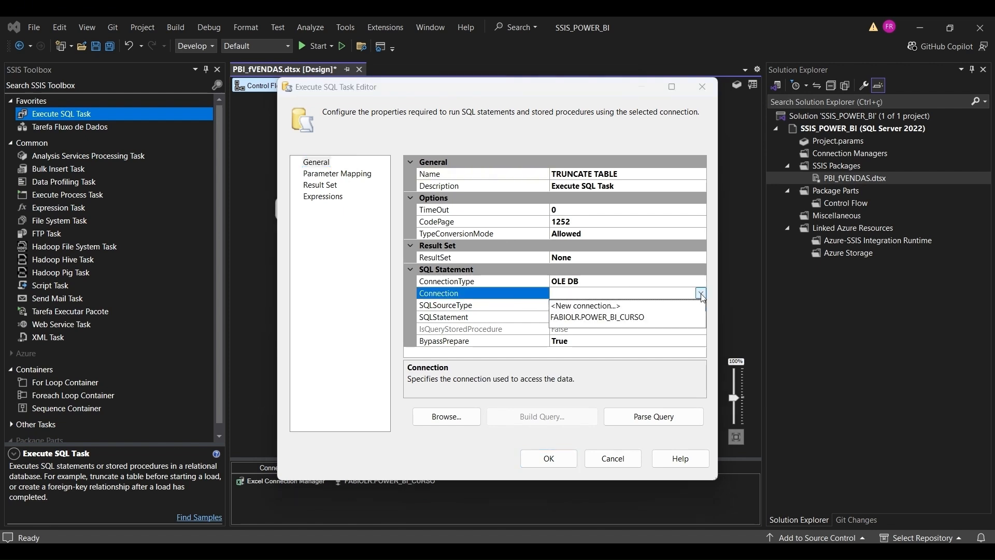
click(630, 317)
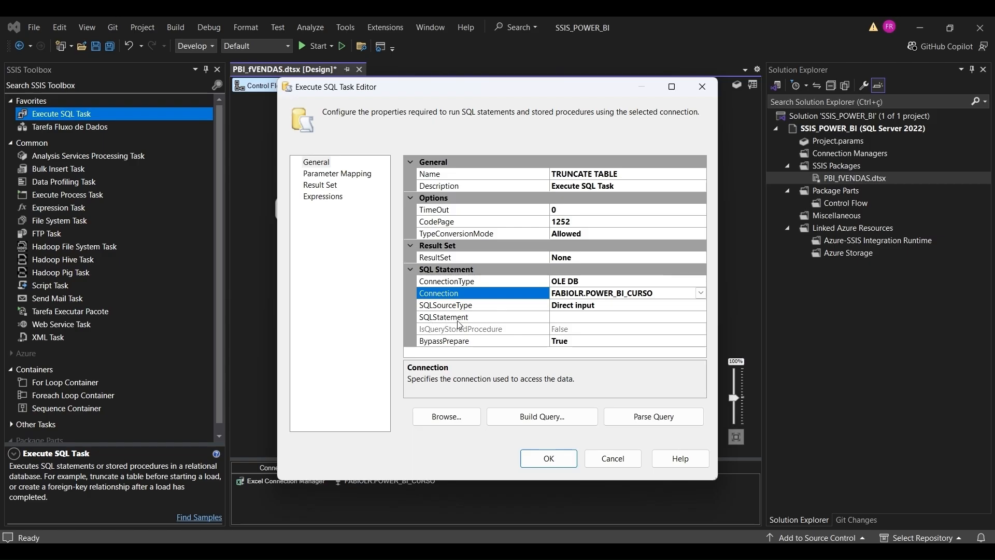
Paste the copied TRUNCATE TABLE TAB_fVENDAS statement as the task's SQLStatement and accept the task settings
click(606, 318)
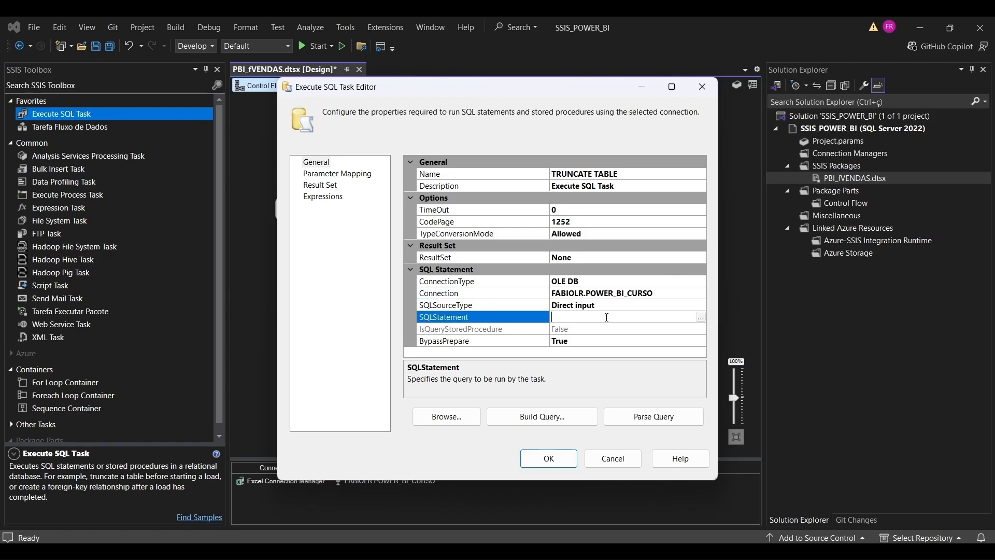
click(701, 317)
key(ctrl+v)
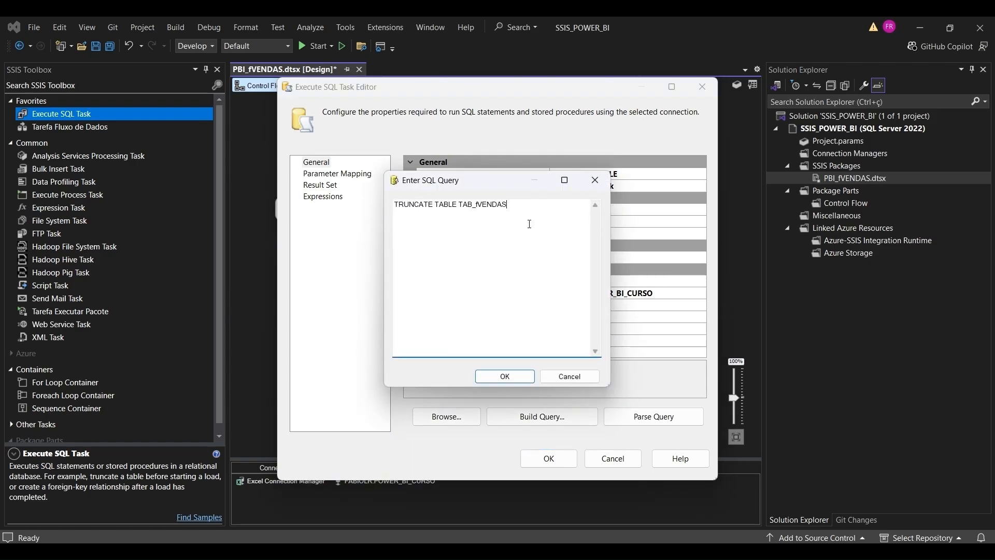
click(507, 374)
click(564, 459)
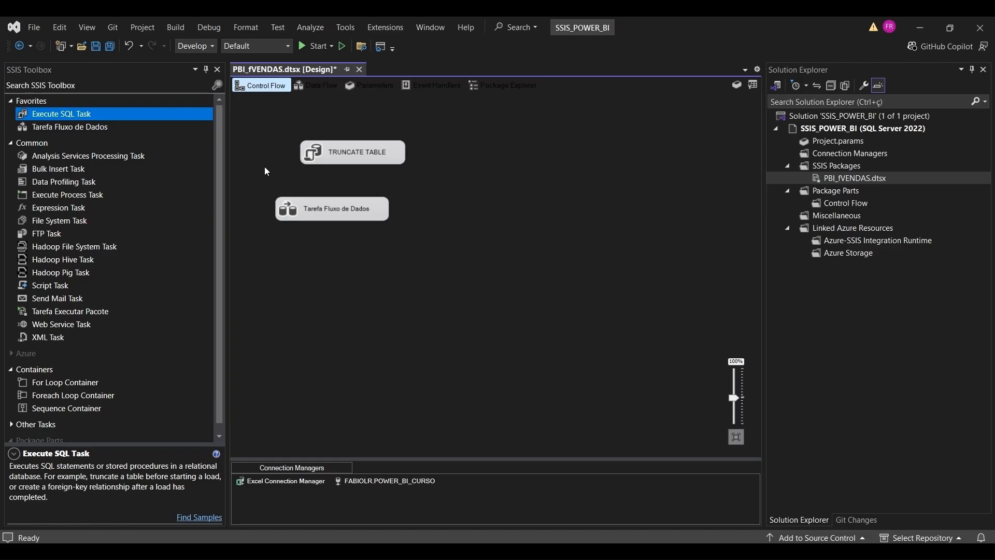
Align the TRUNCATE TABLE task above the data flow task and connect its success output to the data flow task
click(350, 158)
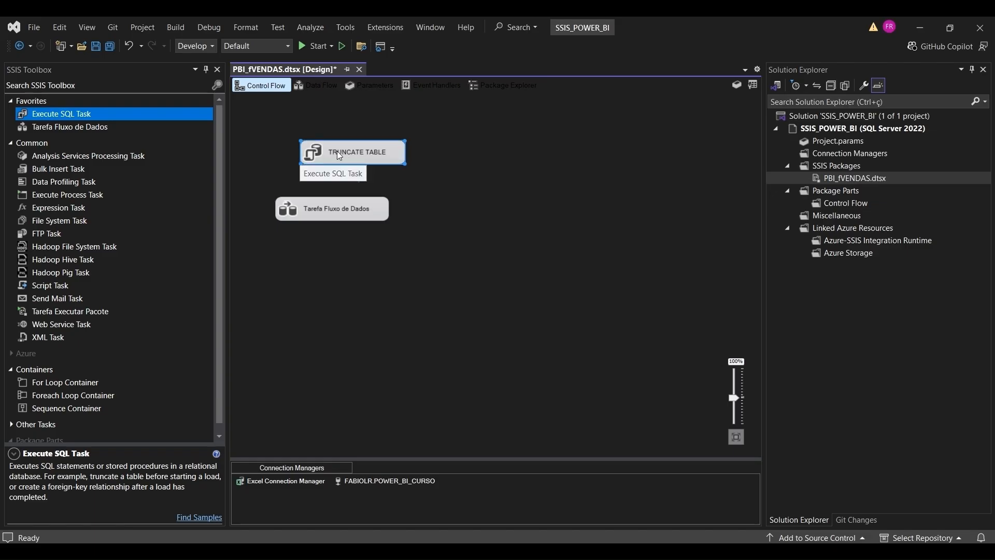
drag(338, 160, 317, 147)
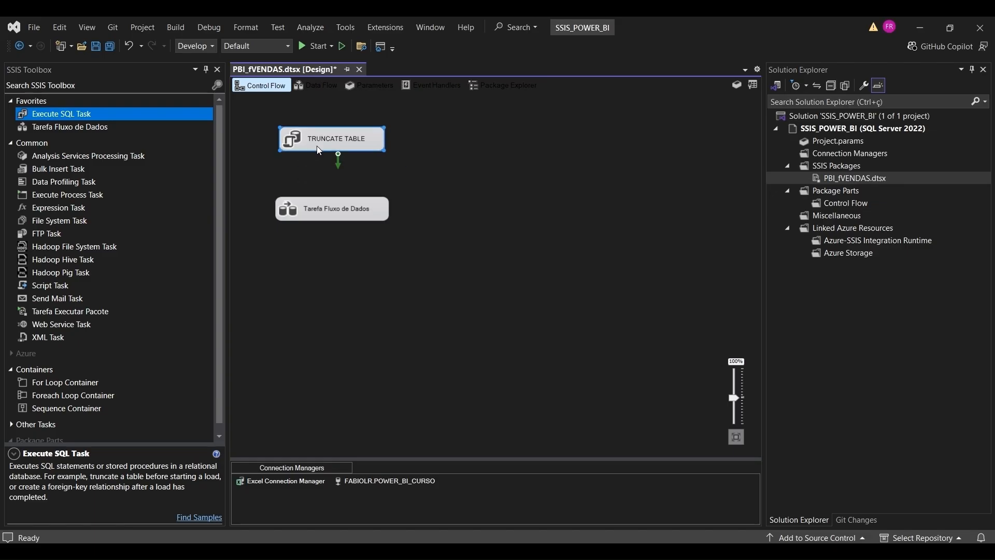
click(325, 203)
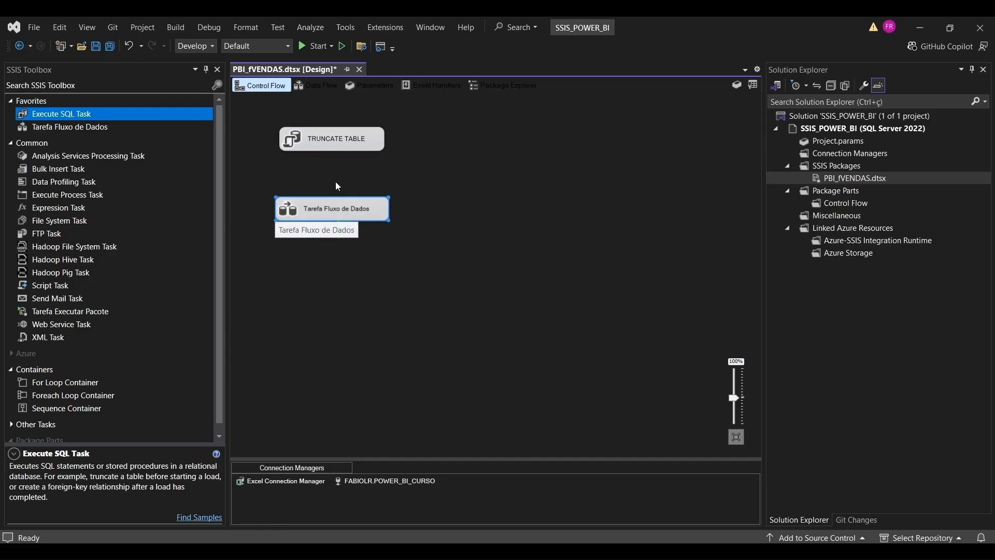
click(342, 147)
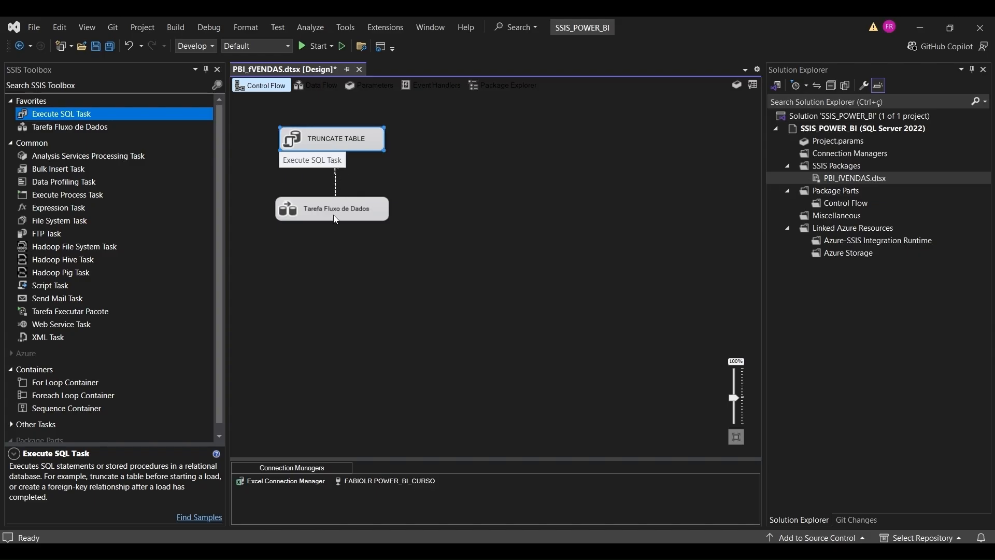
drag(339, 164, 352, 201)
click(352, 144)
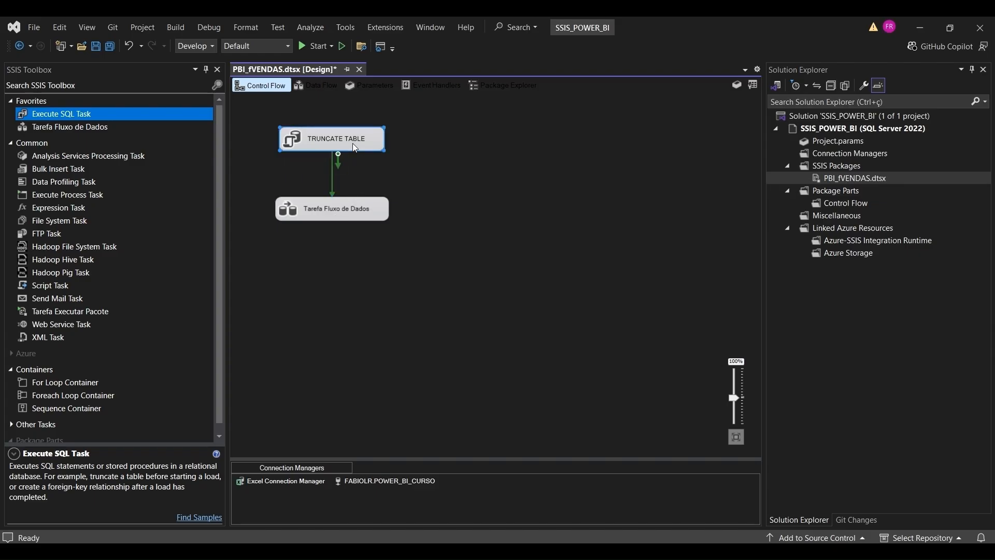
Rename the data flow task as FLUXO DE DADOS
click(354, 212)
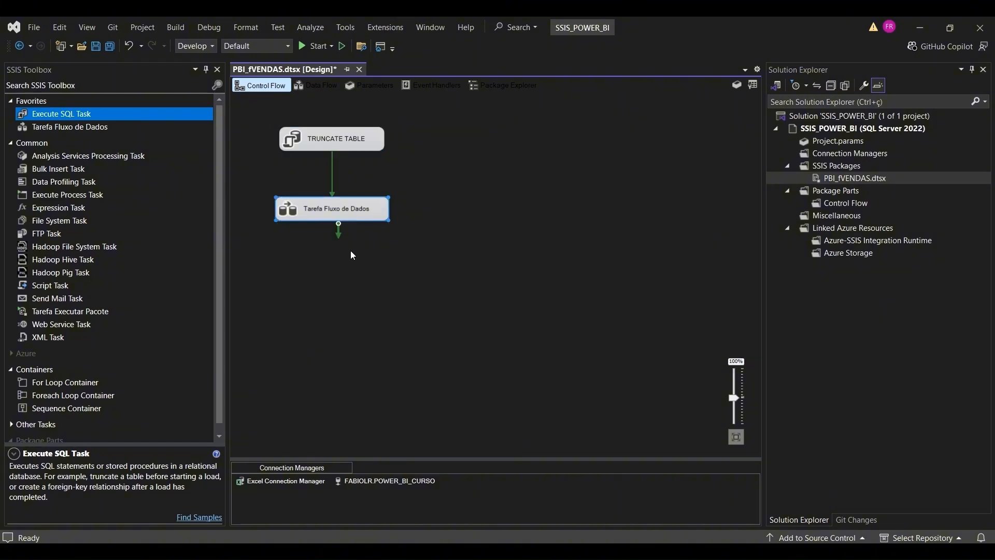
click(343, 208)
text(FLUXO)
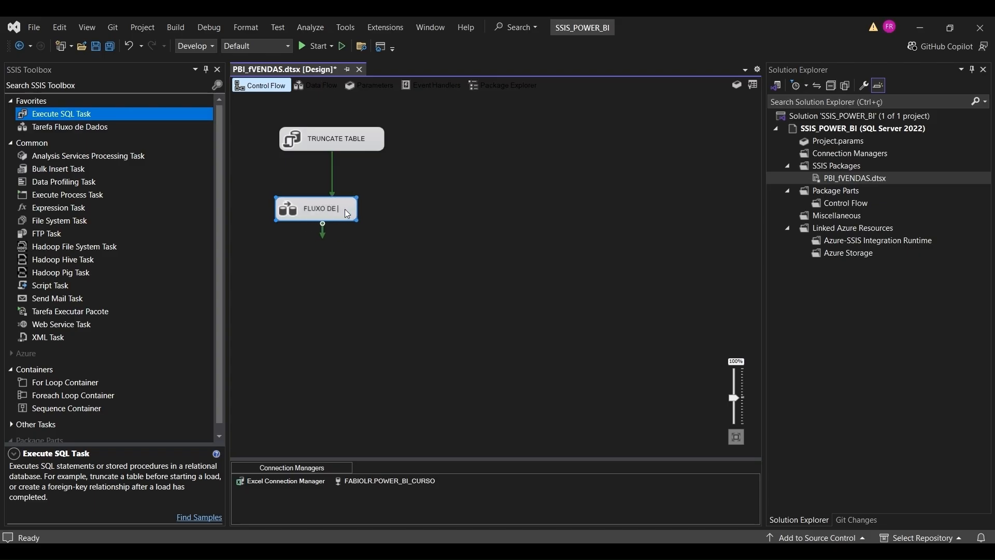
text( DE DADOS)
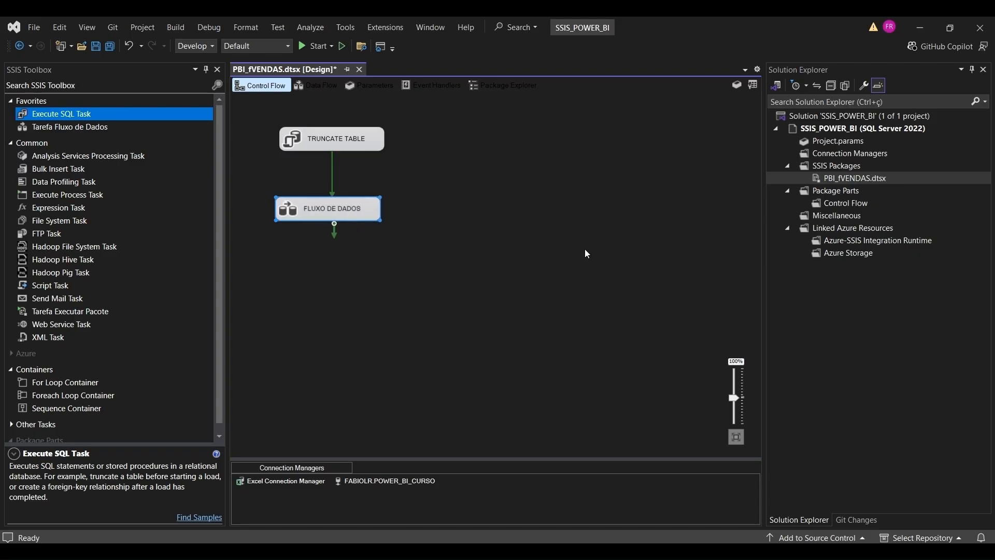
click(587, 254)
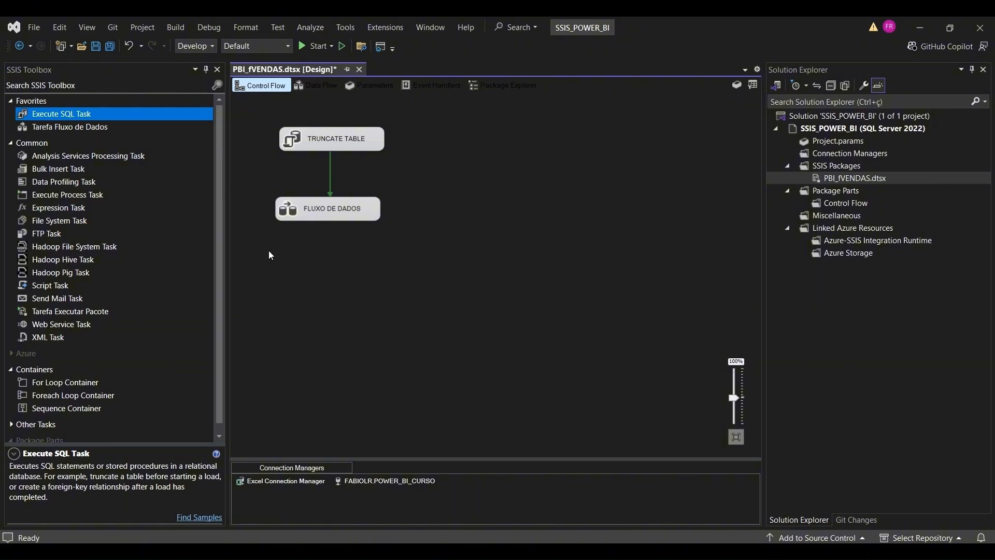
Add a Sequence Container beside the two tasks in the control flow and enlarge it enough to hold both
drag(269, 254, 398, 377)
drag(454, 251, 552, 370)
scroll(95, 297, down, 1)
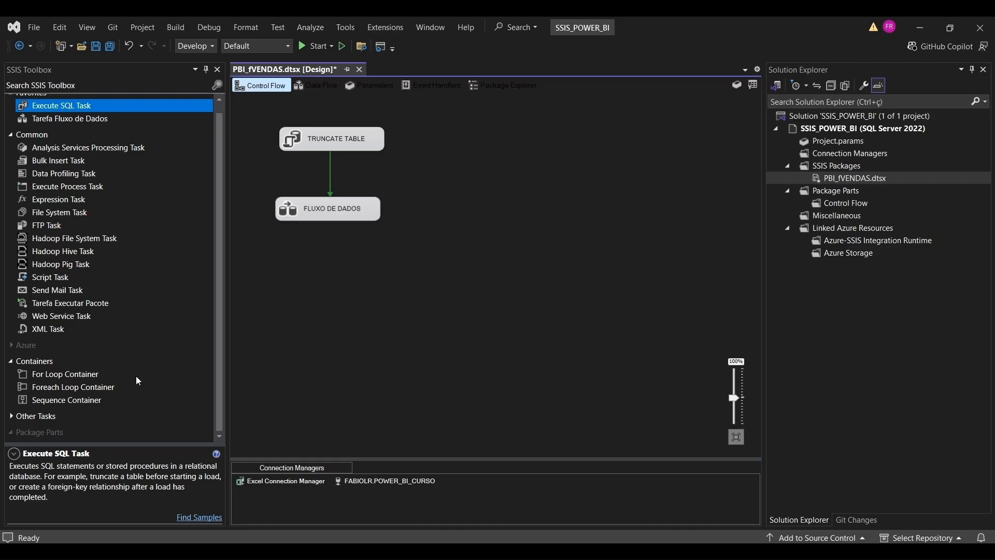
click(57, 402)
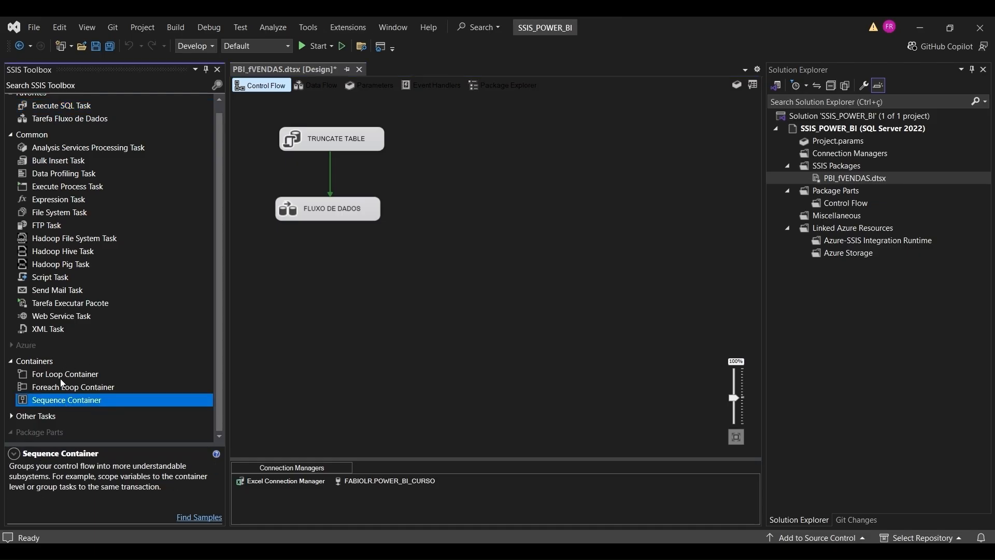
click(95, 373)
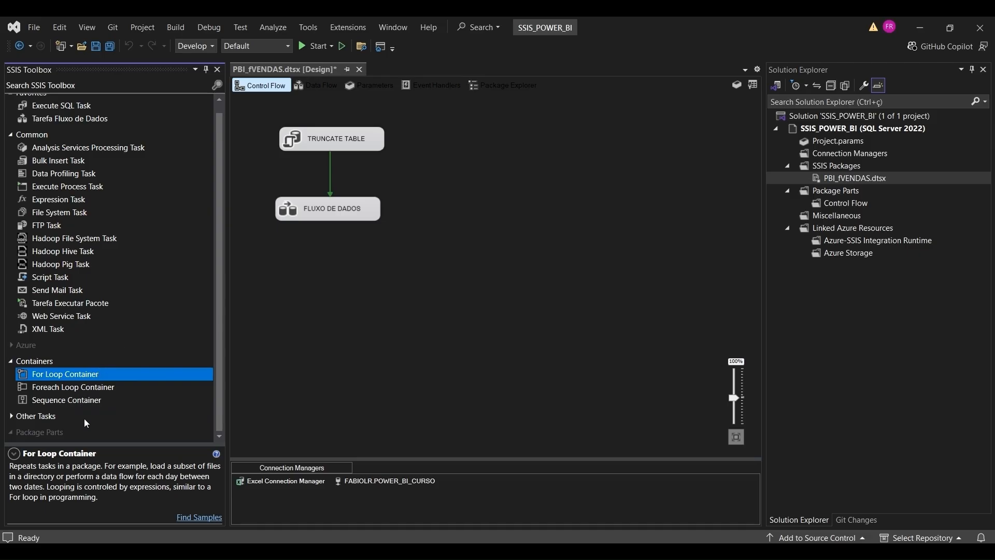
click(74, 387)
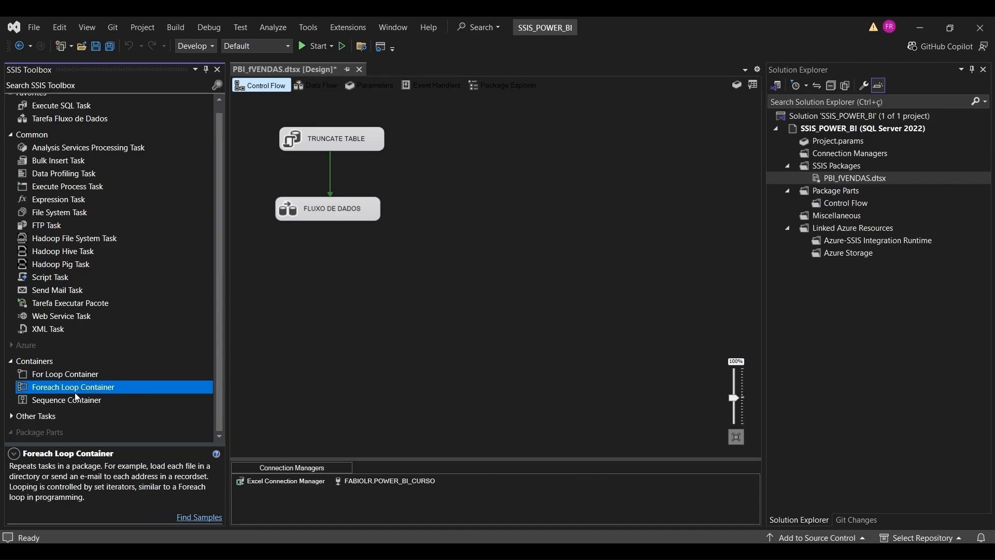
click(73, 397)
drag(62, 400, 324, 281)
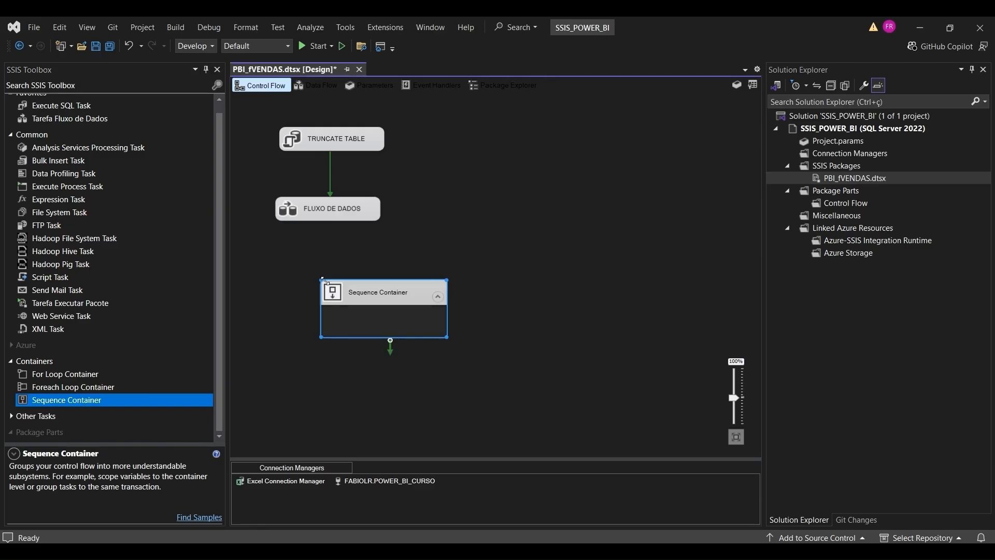
drag(388, 300, 531, 157)
drag(516, 196, 523, 353)
drag(591, 260, 670, 259)
Move the connected TRUNCATE TABLE and FLUXO DE DADOS tasks together into the Sequence Container
click(349, 270)
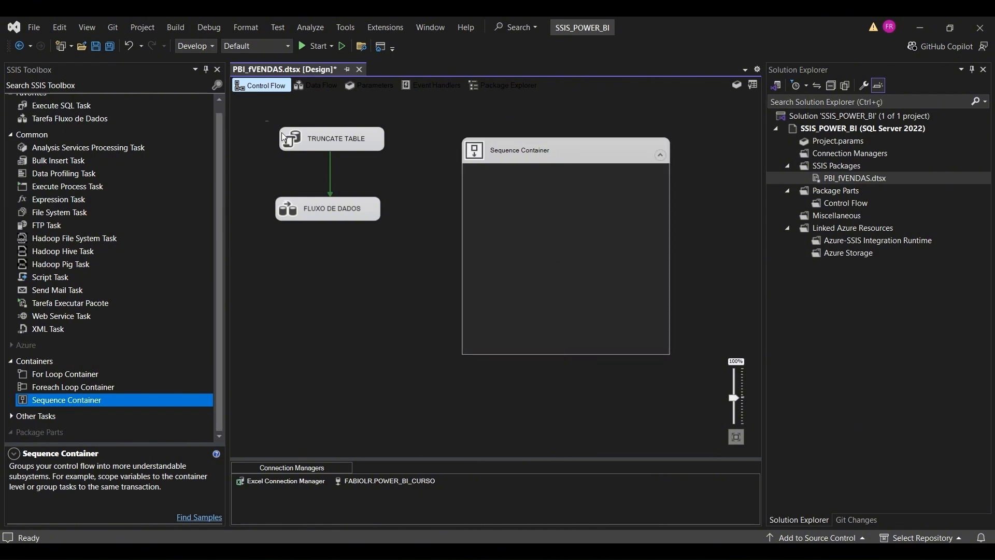
drag(281, 132, 407, 247)
drag(319, 139, 523, 194)
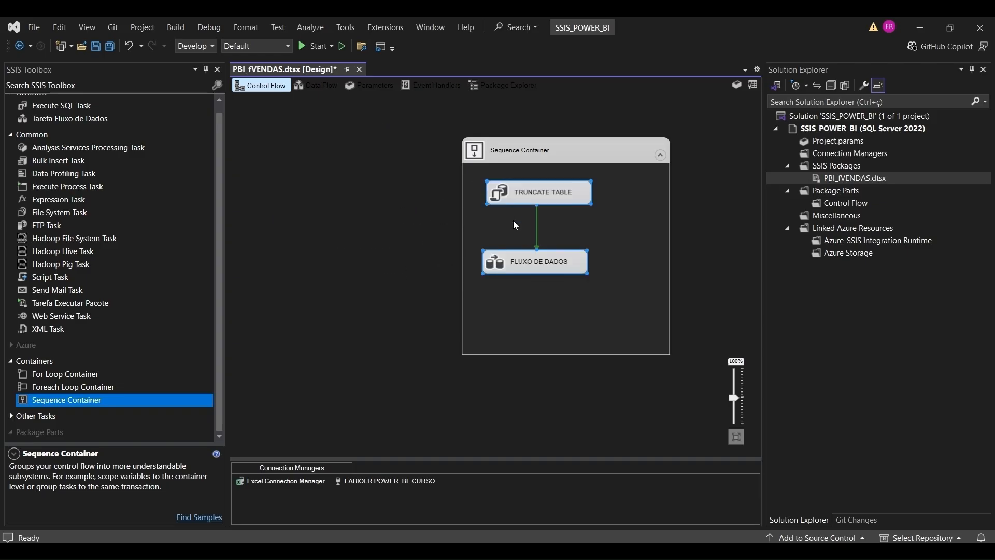
Shrink the Sequence Container to fit its two tasks and move it to the left side of the design canvas
click(607, 159)
drag(668, 210, 609, 219)
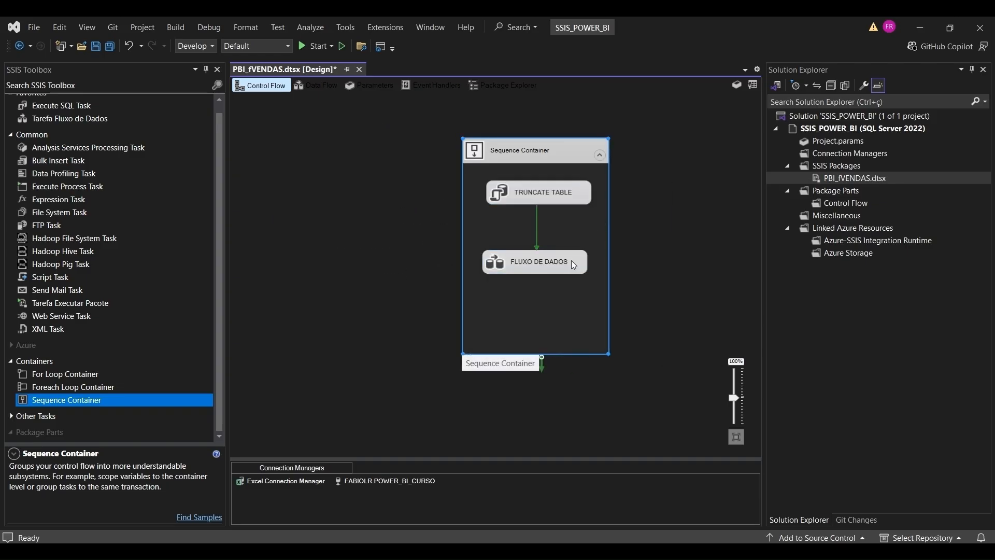
drag(559, 354, 555, 303)
drag(563, 151, 367, 144)
Rename the Sequence Container as FVENDAS
click(336, 146)
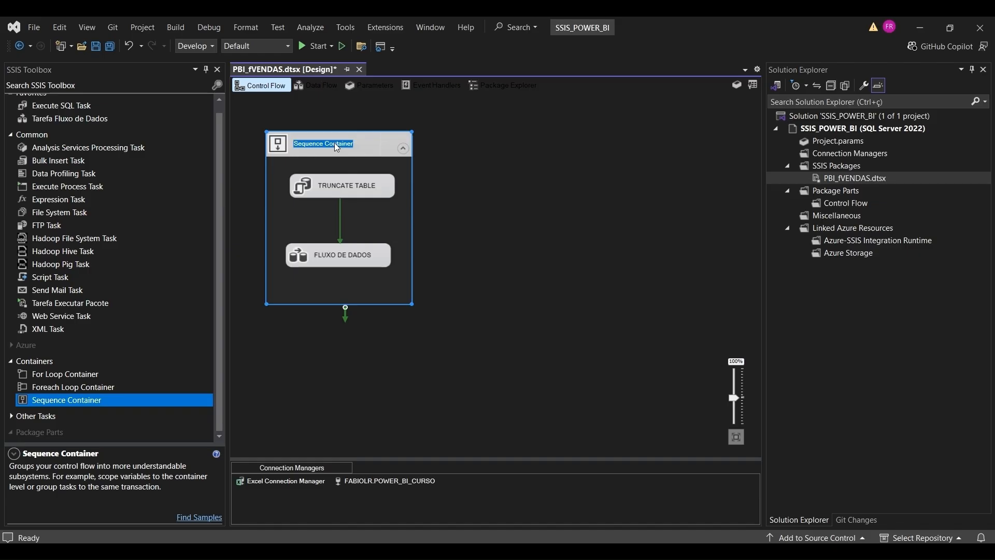
text(FVENDAS)
click(525, 164)
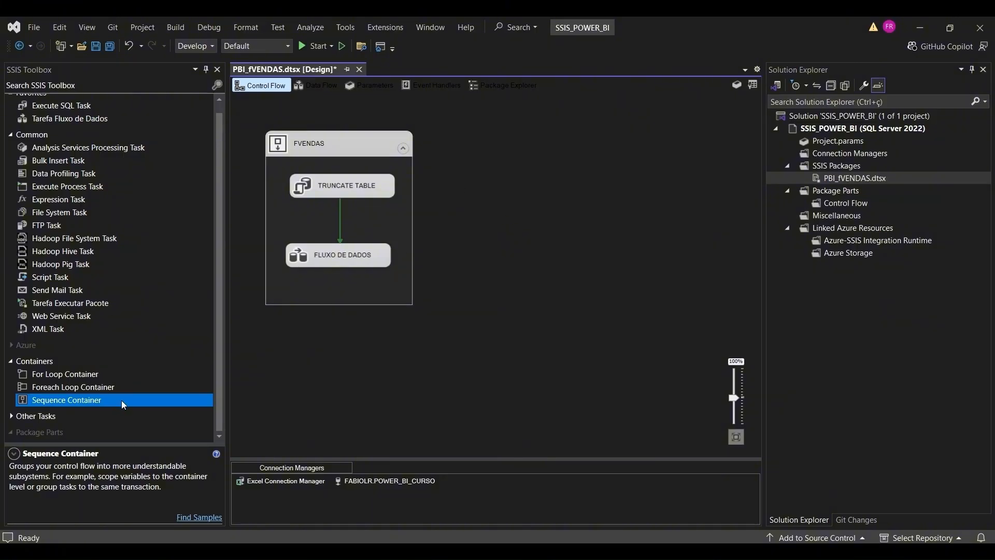
Try adding a second Sequence Container linked after FVENDAS, and delete that second container
drag(121, 400, 496, 142)
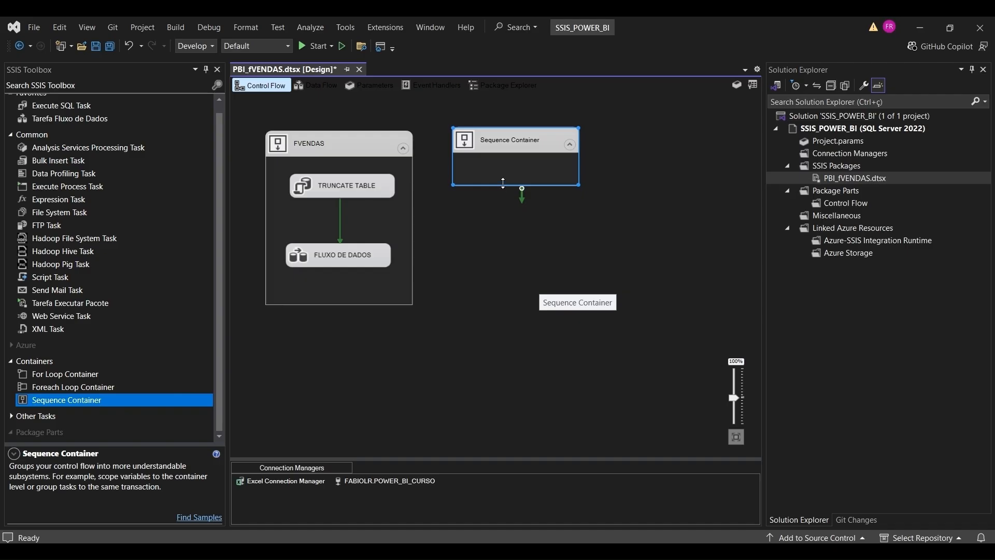
drag(507, 185, 506, 304)
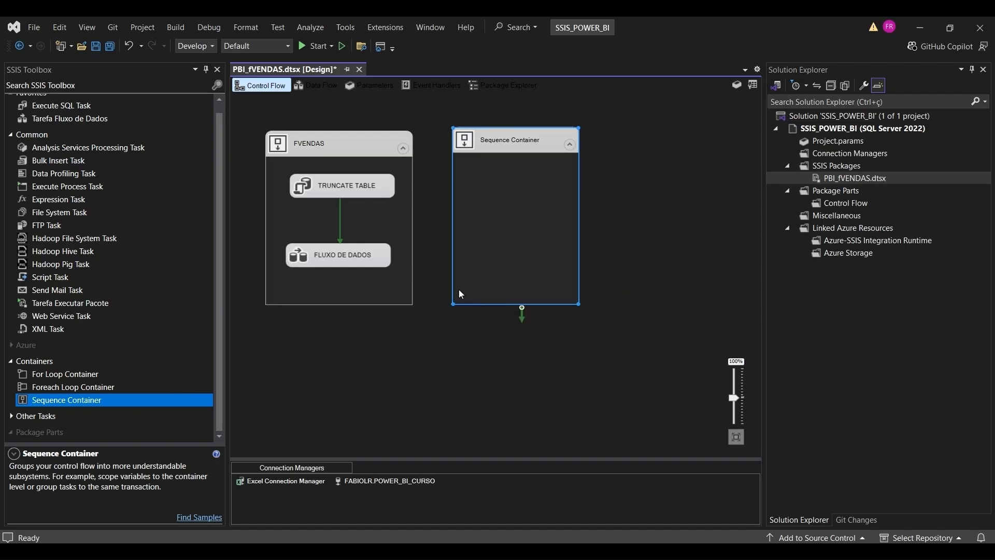
click(368, 151)
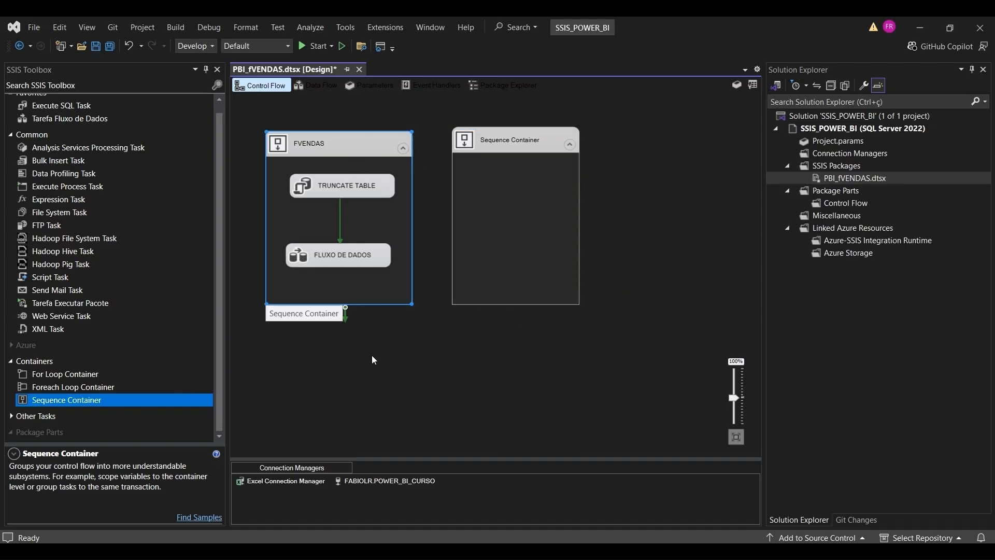
drag(343, 316, 467, 270)
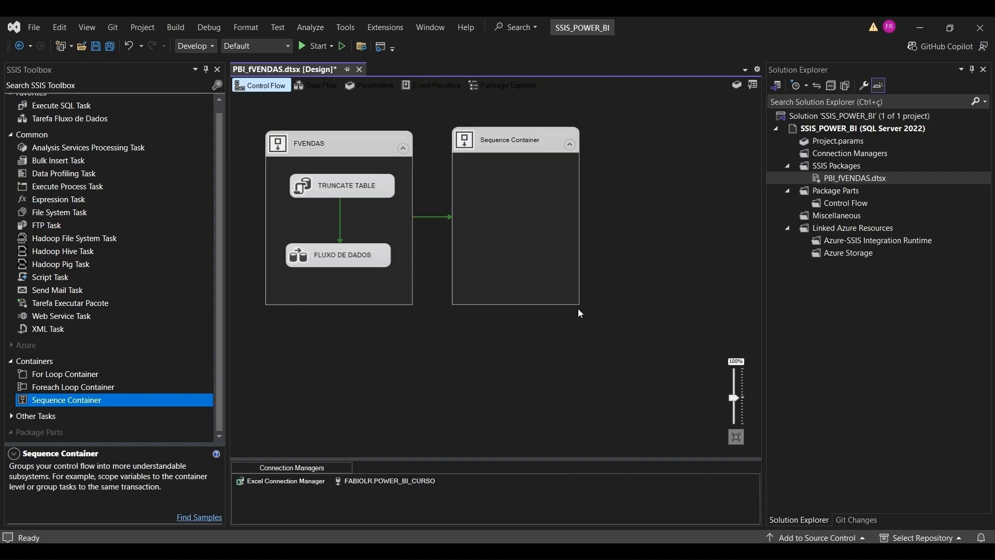
click(515, 151)
key(Delete)
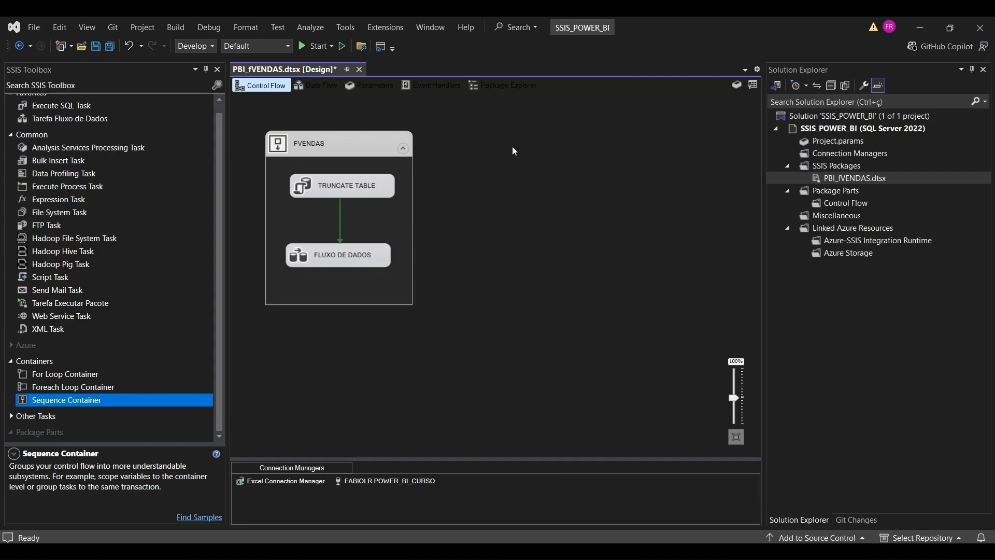
Save the PBI_fVENDAS.dtsx package
right_click(287, 69)
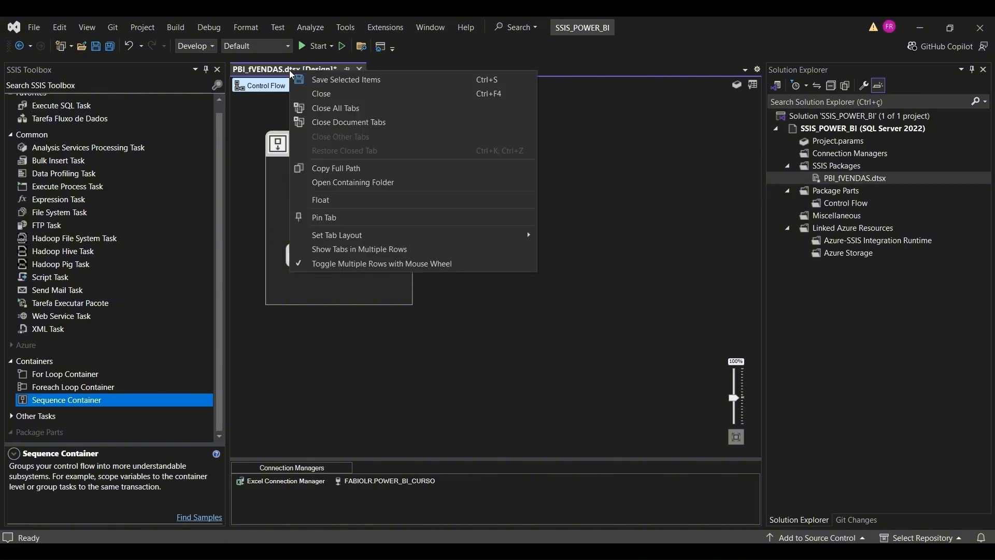
click(354, 78)
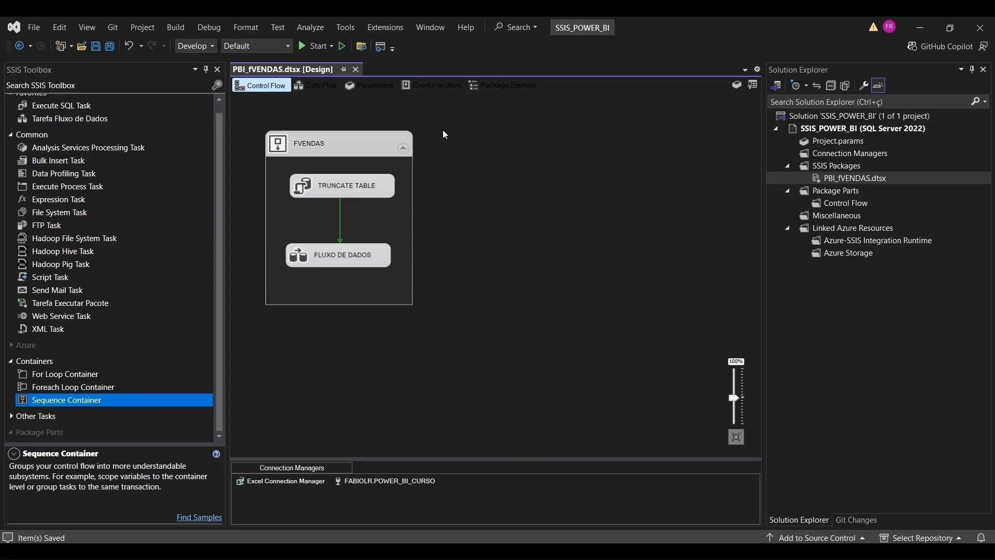
Examine the separate execution options for the PBI_fVENDAS package, the FVENDAS container and the FLUXO DE DADOS task without running them
right_click(848, 179)
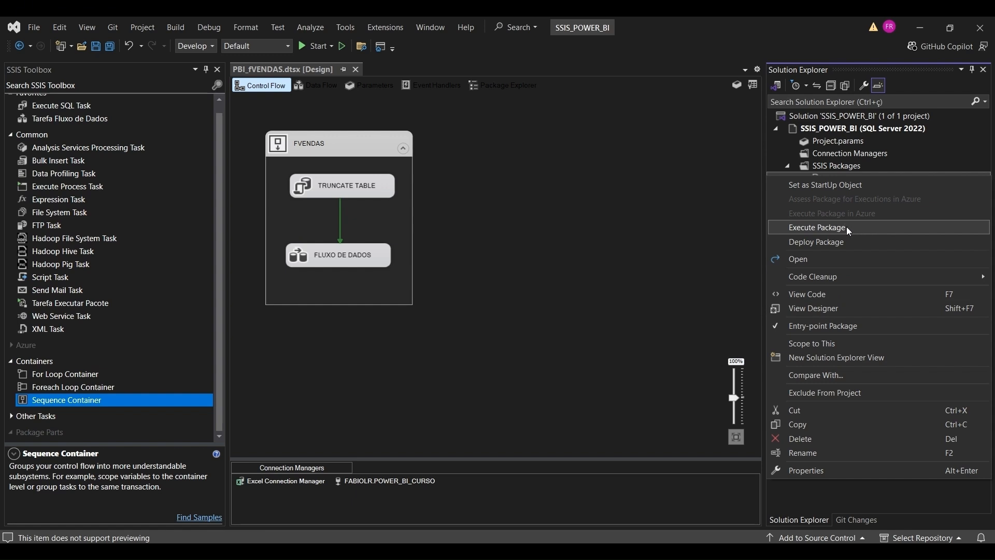
click(580, 216)
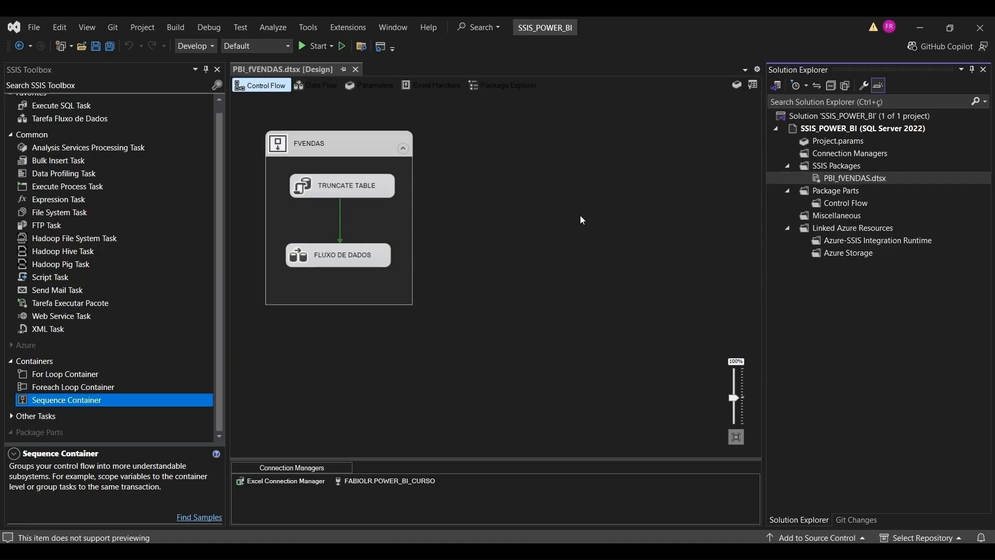
click(329, 145)
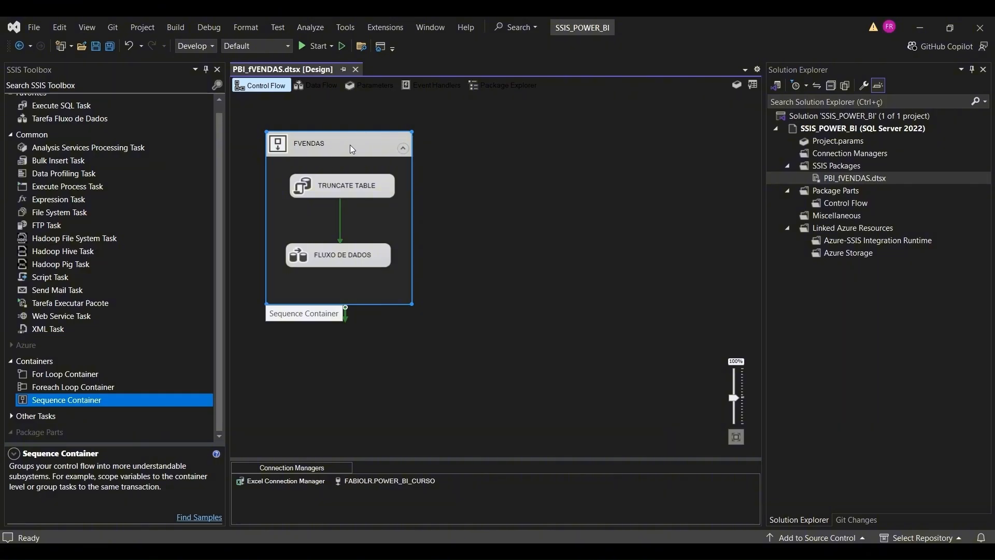
right_click(344, 149)
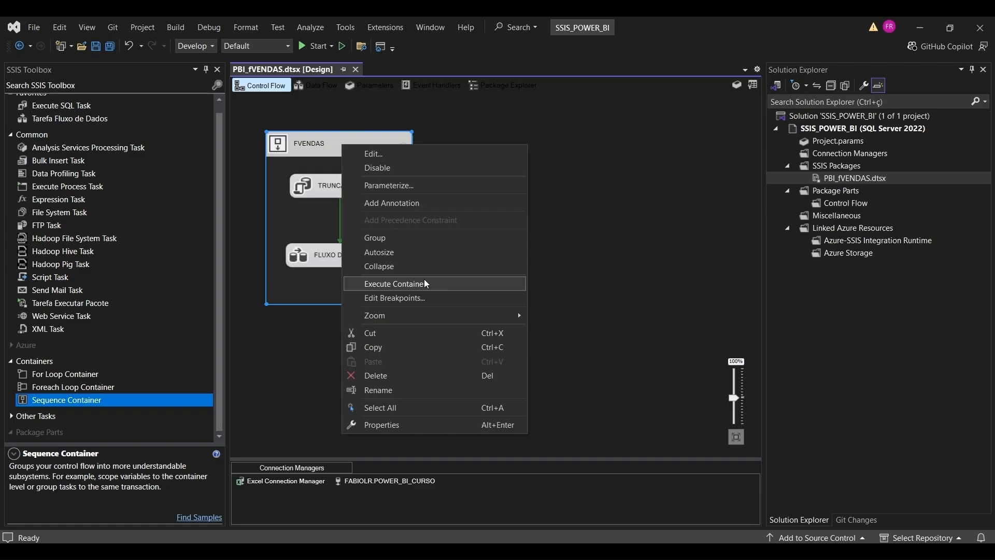
click(604, 186)
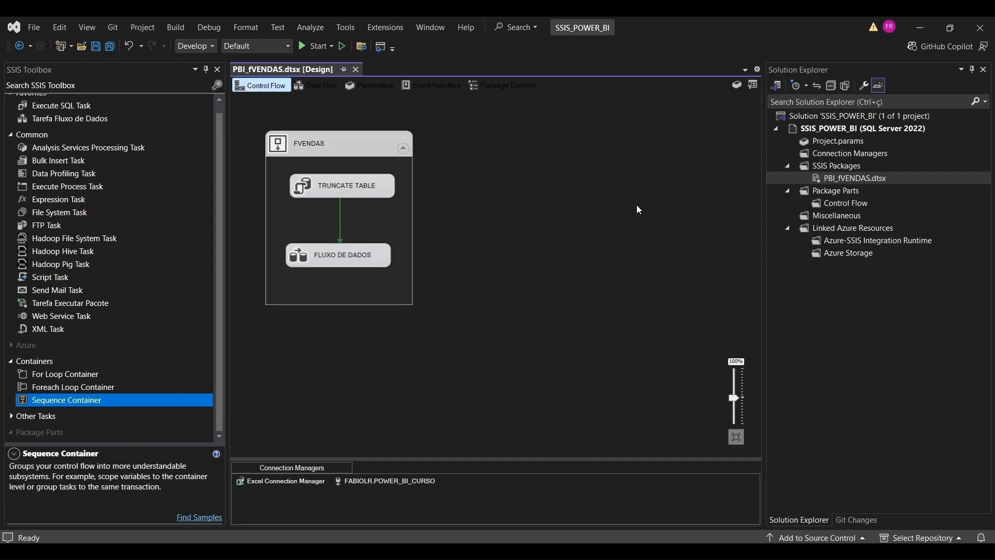
click(339, 145)
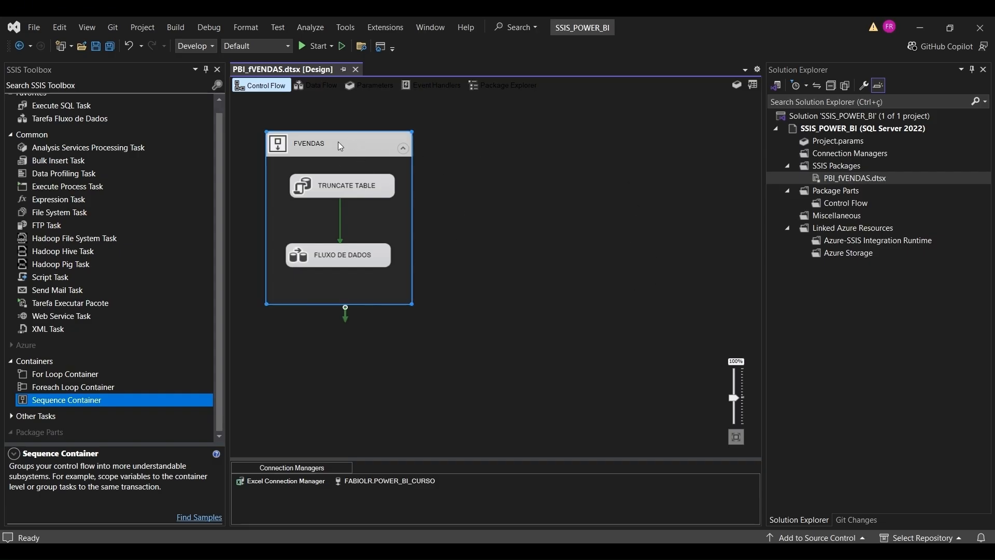
right_click(338, 142)
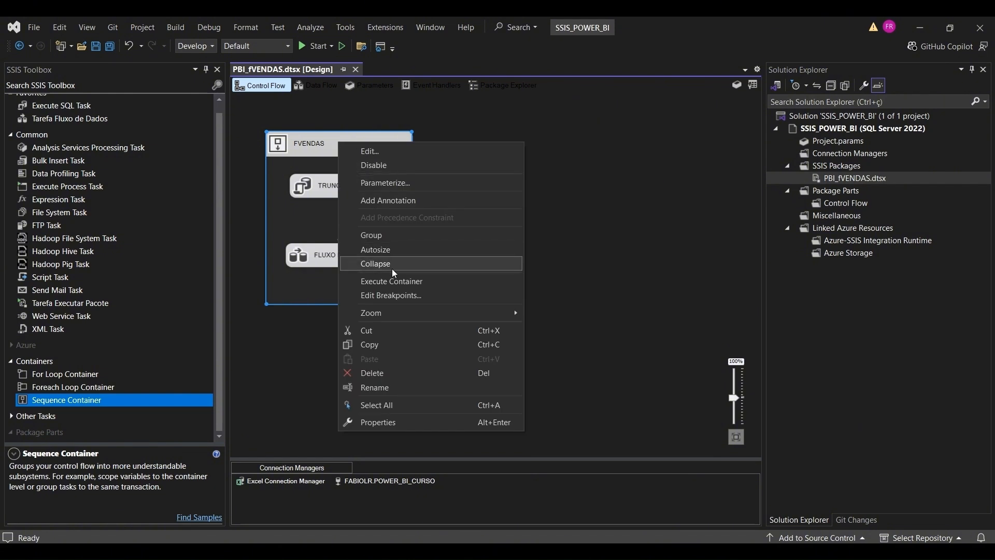
click(560, 218)
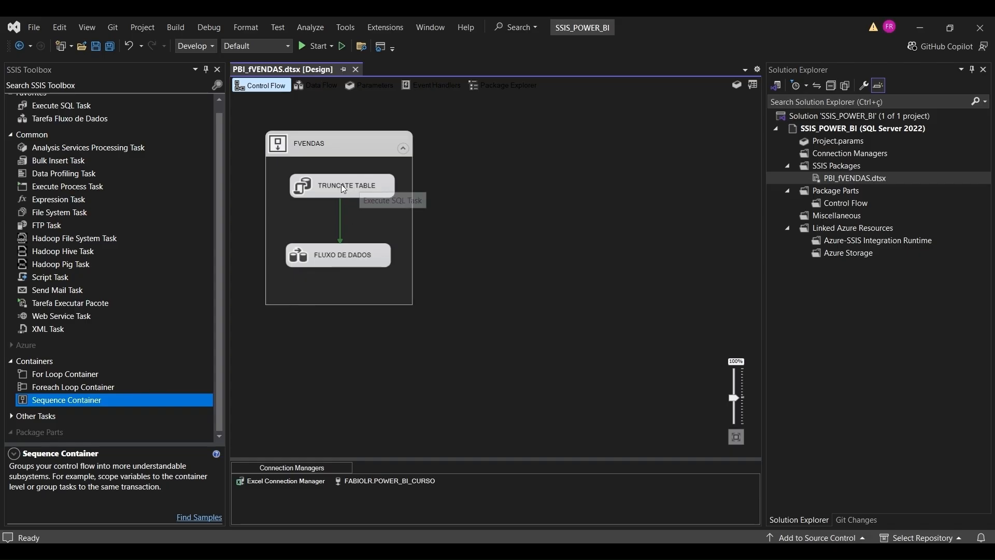
click(341, 256)
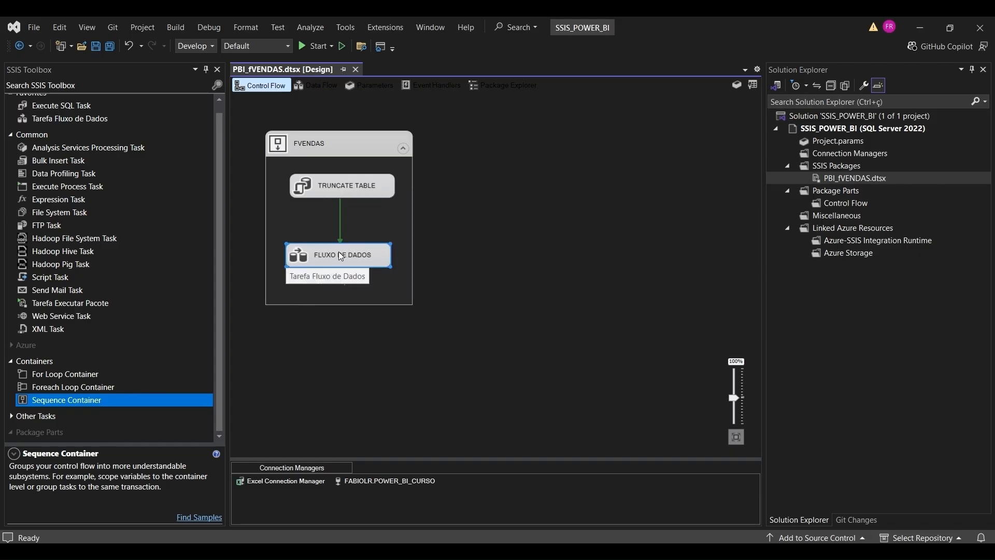
right_click(339, 252)
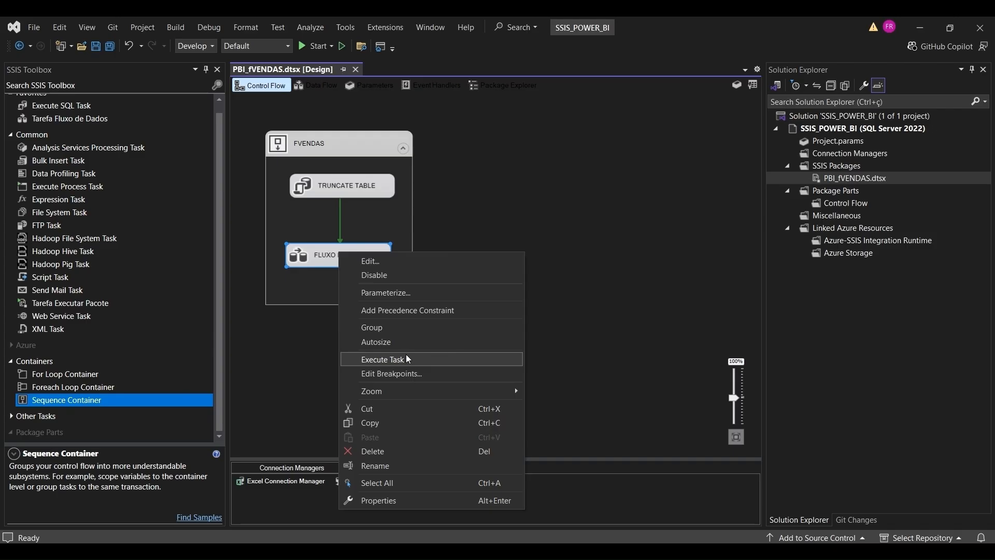
click(492, 194)
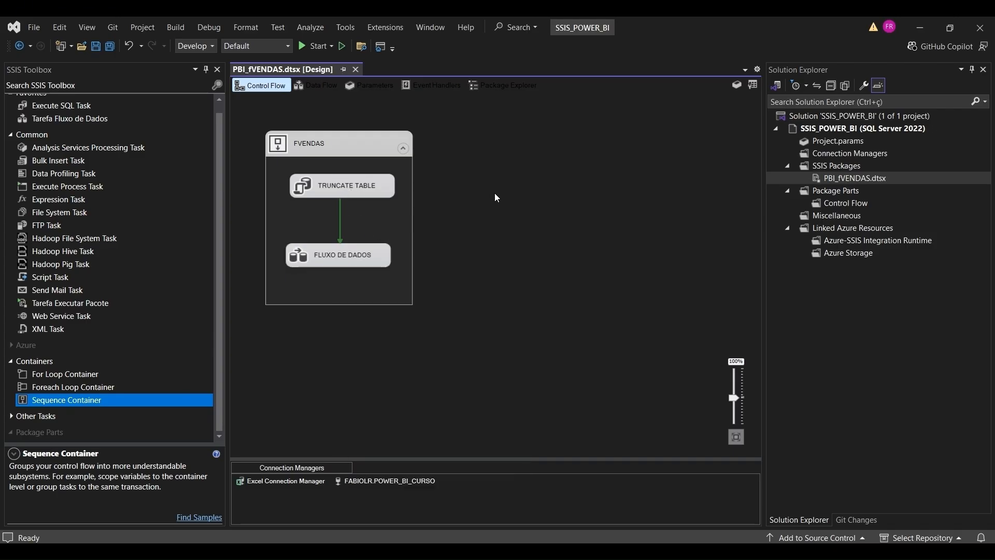
Run the PBI_fVENDAS package in debug mode and return to design mode once it completes
click(314, 47)
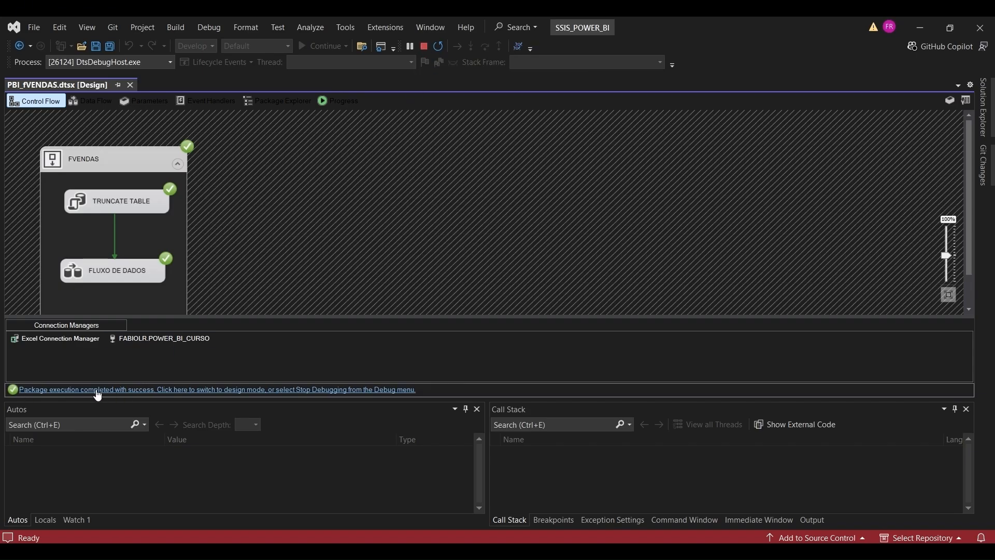
click(128, 391)
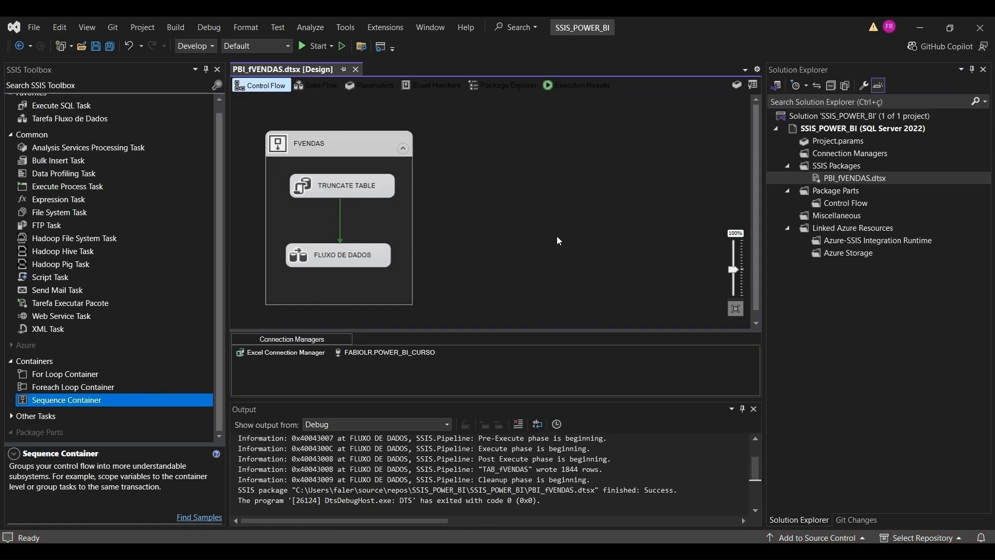
Review the package's execution results for the FLUXO DE DADOS and TRUNCATE TABLE tasks, and return to the control flow
click(581, 86)
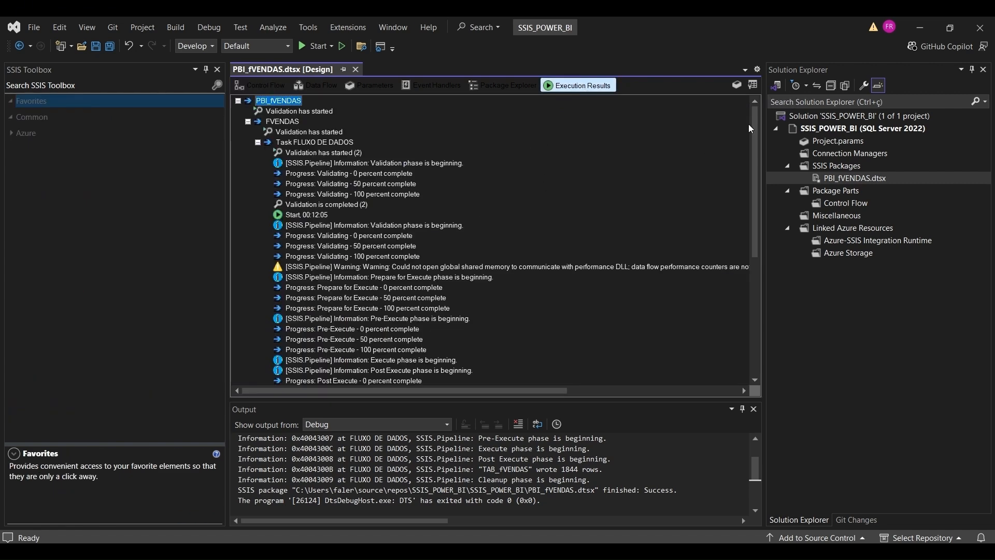
drag(754, 120, 766, 291)
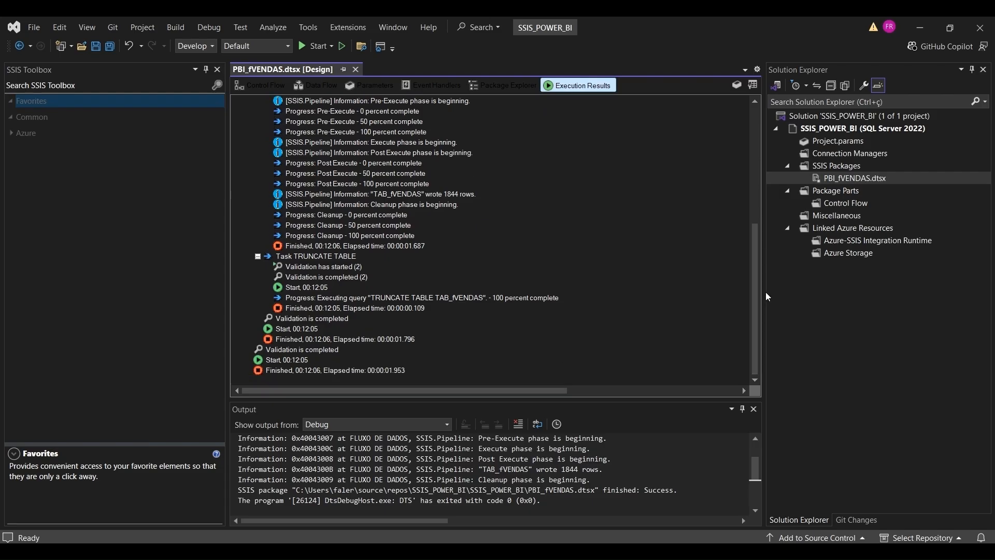
scroll(661, 231, up, 7)
scroll(506, 151, down, 7)
scroll(433, 257, up, 7)
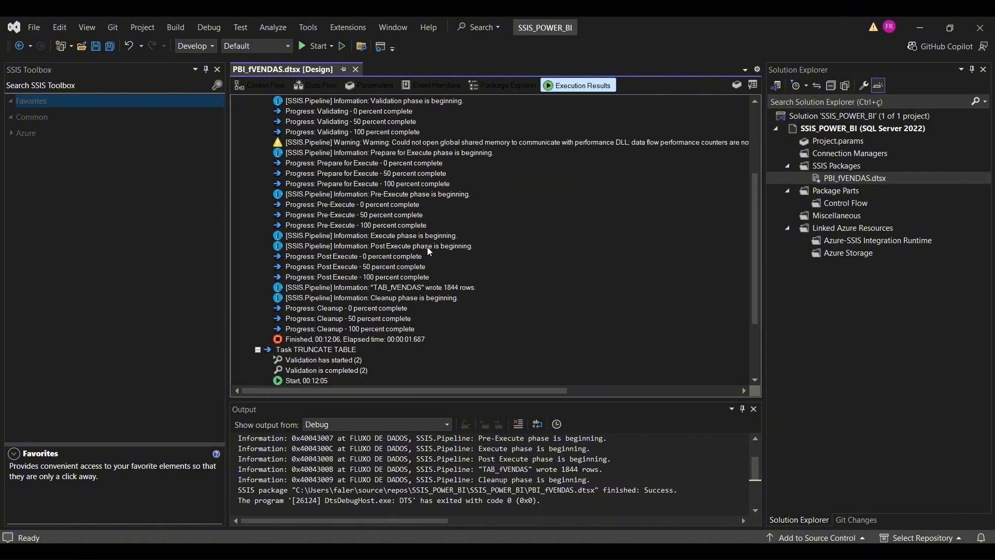
click(248, 87)
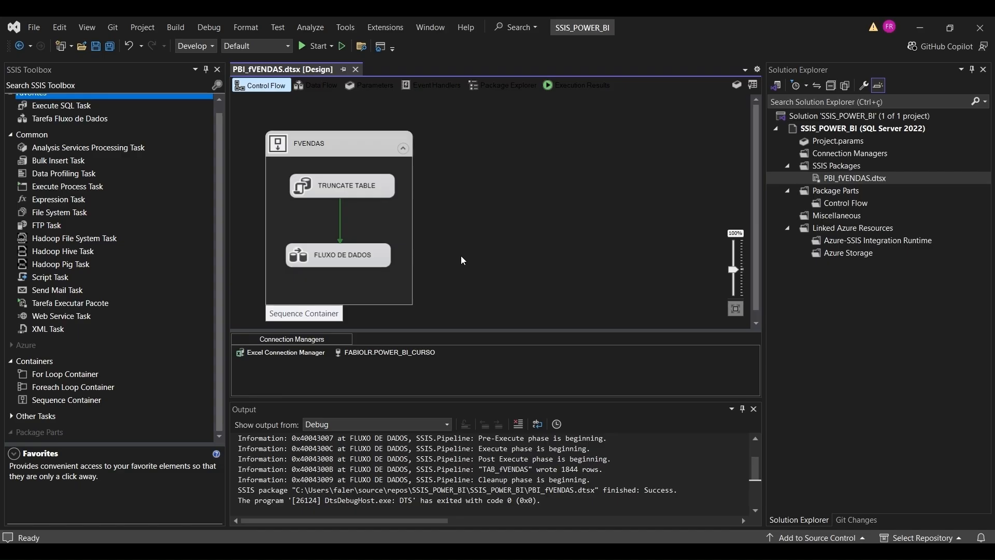
Switch to the TAB_fVENDAS query in SQL Server Management Studio and clear the text selection
click(510, 551)
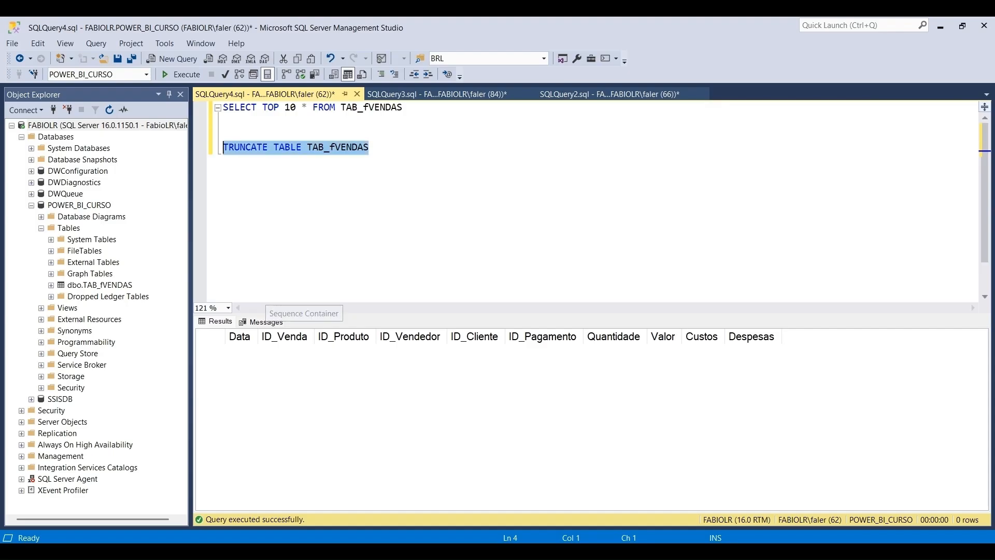
click(431, 240)
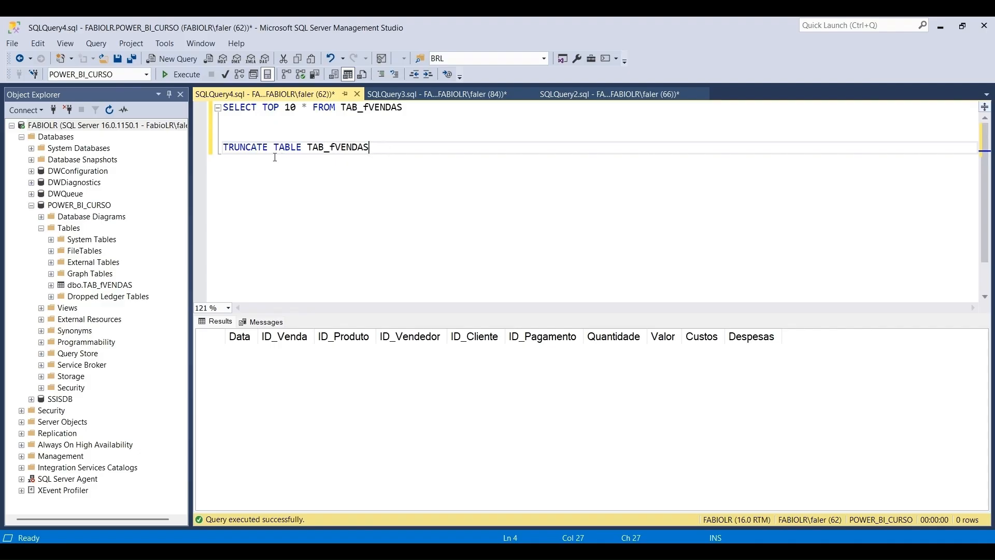
Try commenting out the TRUNCATE TABLE TAB_fVENDAS line with a -- prefix, and remove the prefix again
click(226, 149)
text(--)
key(ctrl+Right)
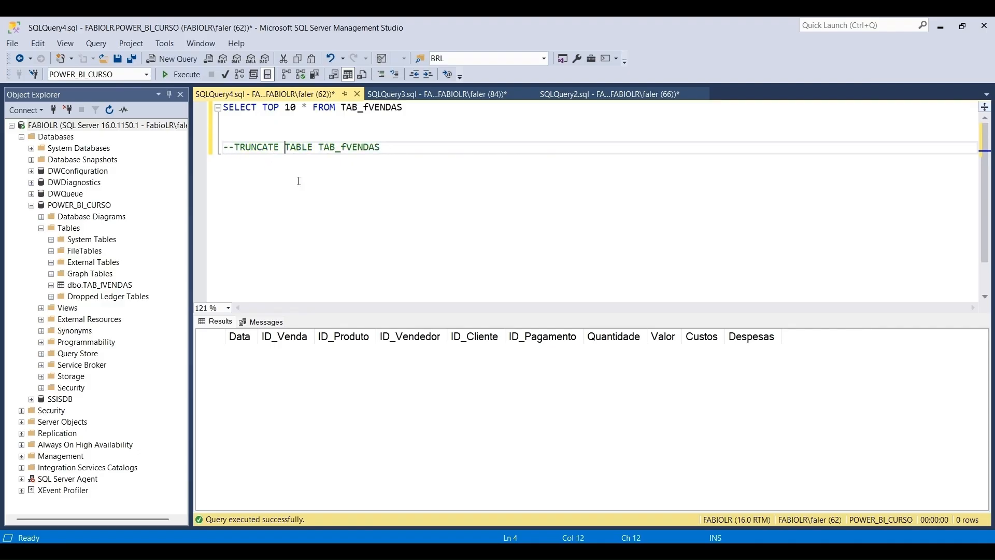
click(408, 150)
key(ctrl+Left)
key(ctrl+Left)
key(ctrl+Left)
key(BackSpace)
key(BackSpace)
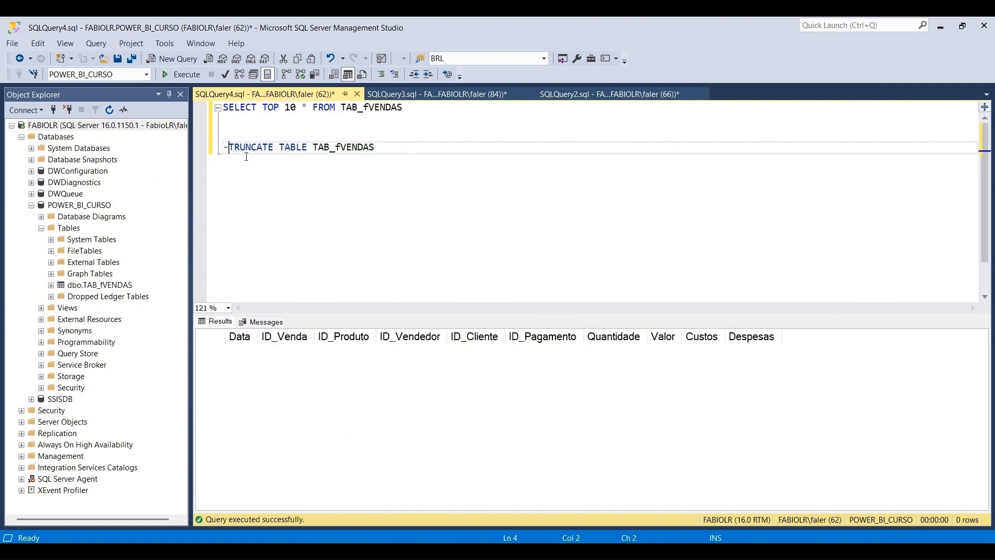
text(--)
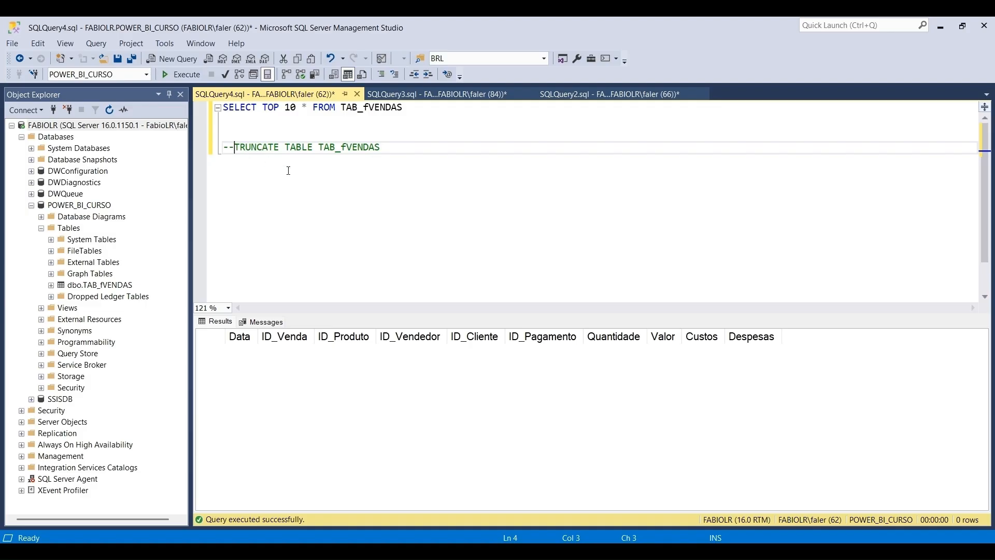
key(BackSpace)
key(BackSpace)
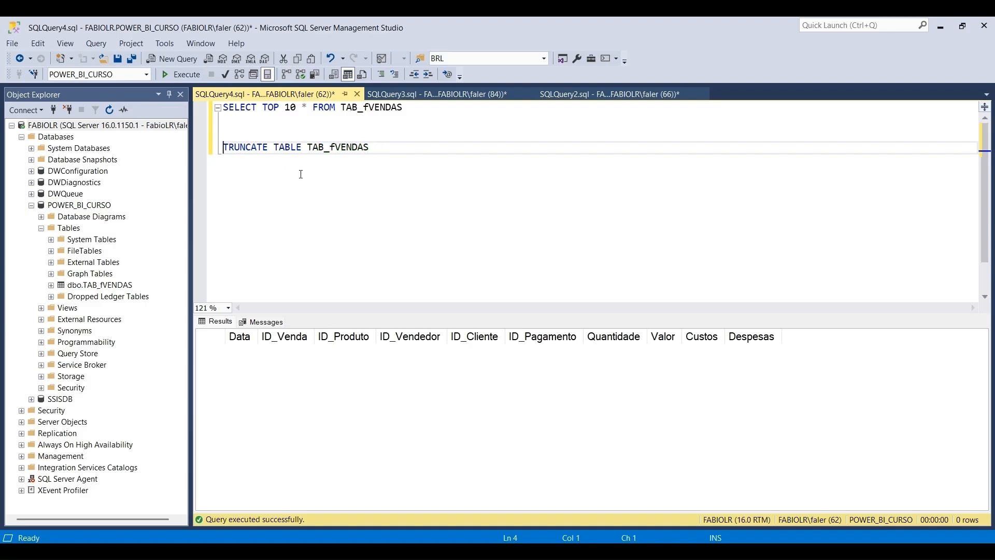
Enclose the TRUNCATE TABLE TAB_fVENDAS line and five lines of filler text below it in a /* */ block comment
text(/*)
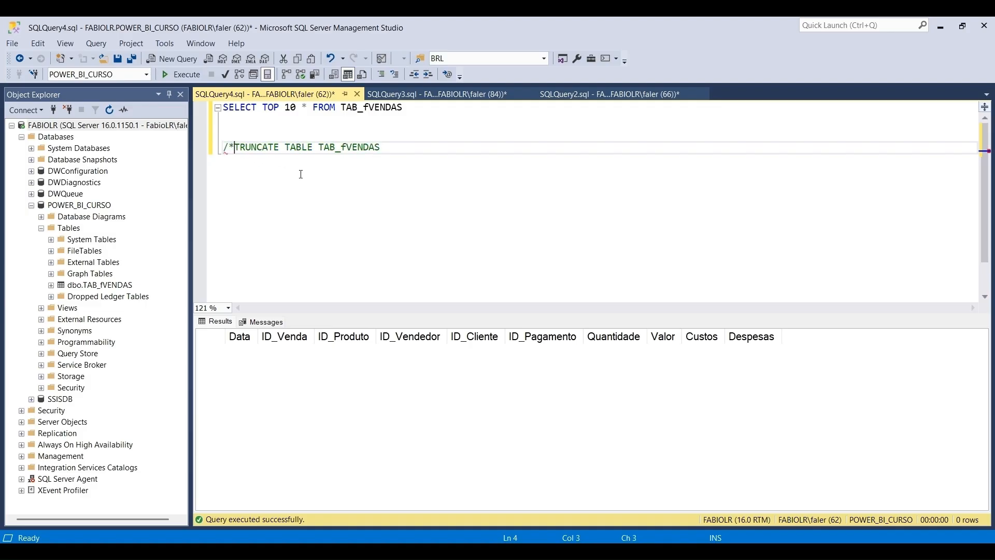
click(428, 147)
key(Return)
key(Return)
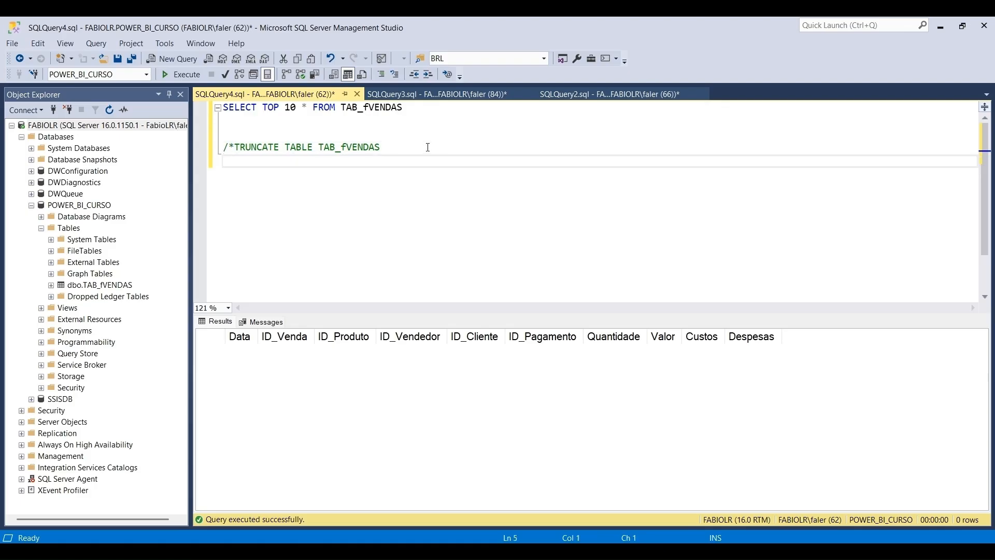
text(SDMKDQS)
key(Return)
text(CDDMNCWEKC)
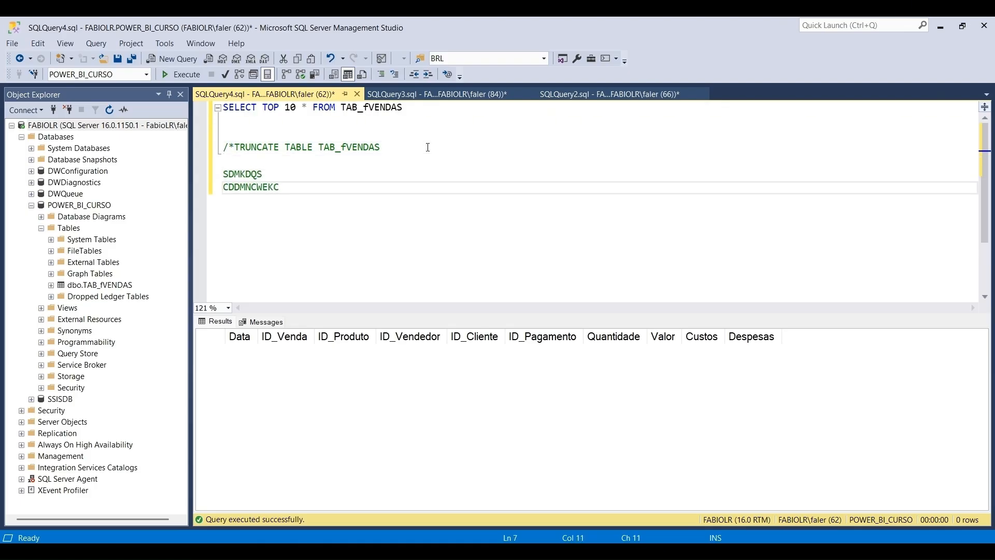
key(Return)
text(QXCWKMW)
key(Return)
text(QDCWKNWK)
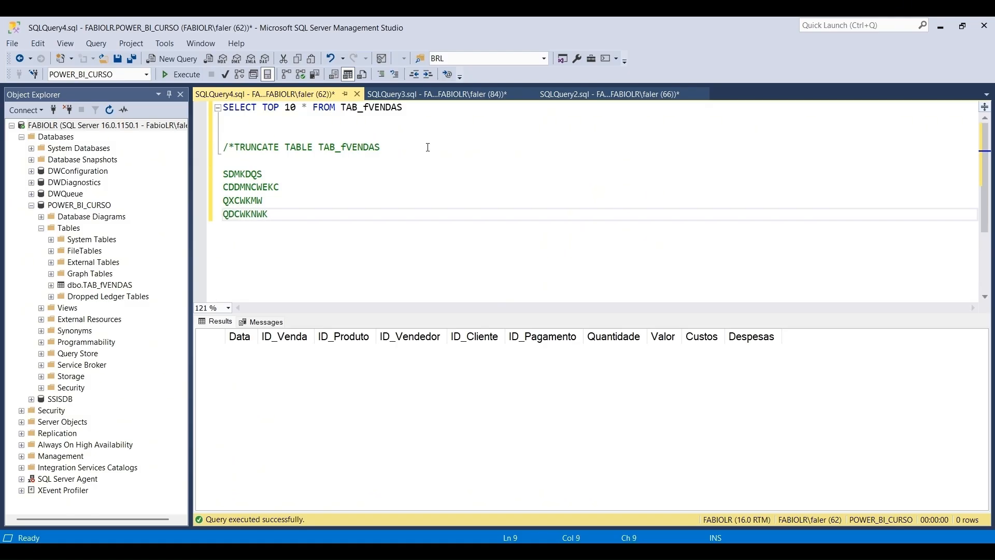
key(Return)
text(CQKWM)
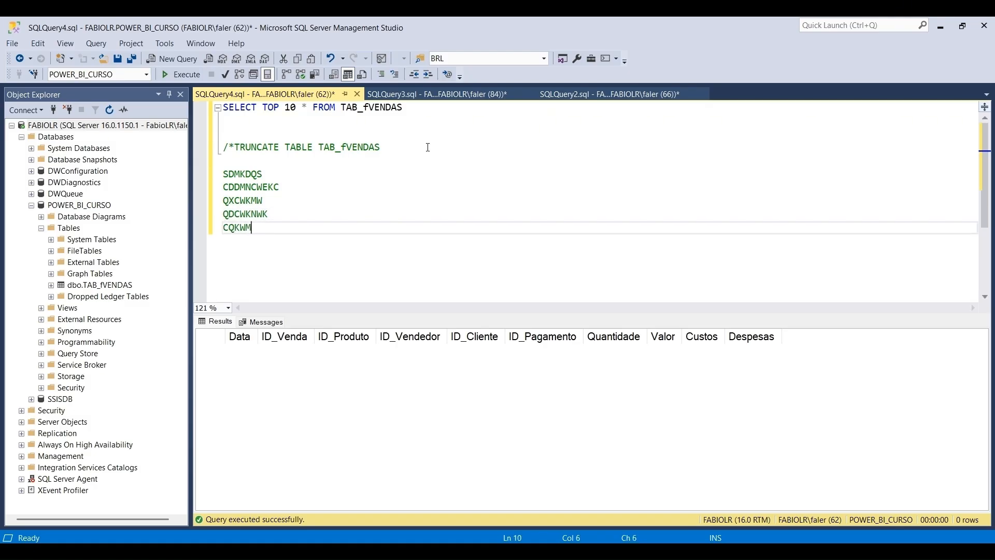
key(Return)
text(*/)
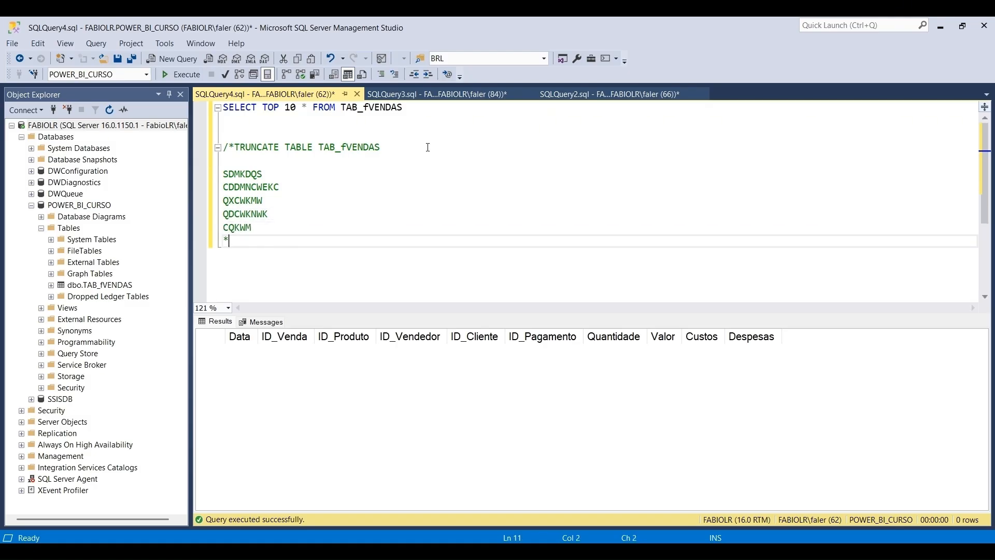
Add a SELECT keyword two lines below the closing */ marker, outside the block comment
key(Return)
key(Return)
text(WKQDJQEK)
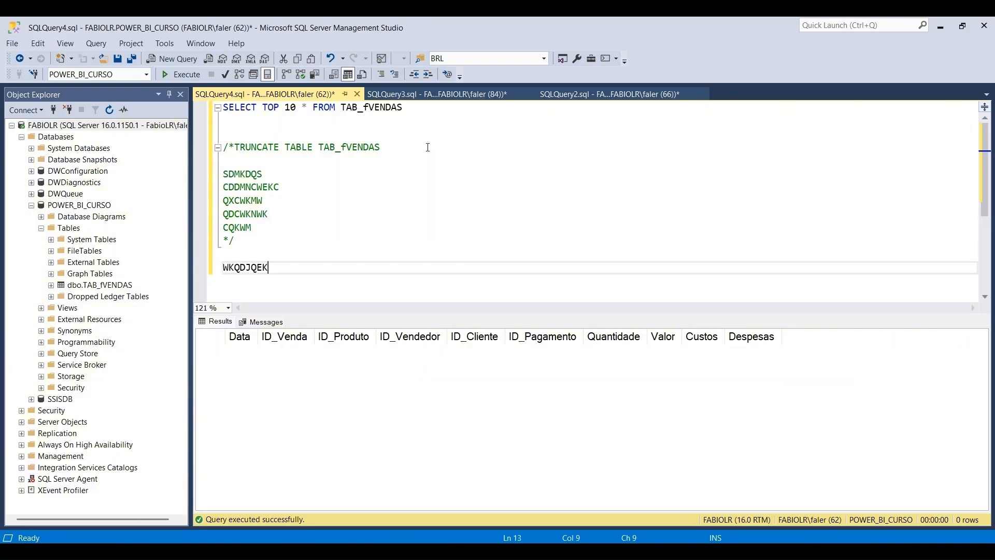
key(BackSpace)
key(BackSpace)
key(BackSpace)
key(BackSpace)
key(BackSpace)
key(BackSpace)
key(BackSpace)
key(BackSpace)
text(SELECT)
Delete the filler lines, closing comment marker and extra SELECT, and remove the /* before TRUNCATE TABLE TAB_fVENDAS
click(395, 186)
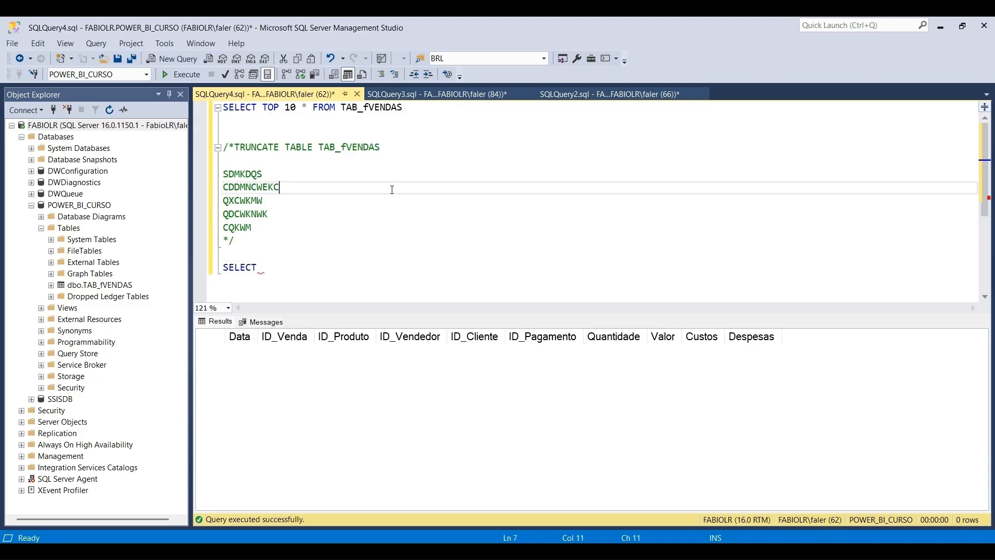
drag(271, 265, 212, 181)
key(Delete)
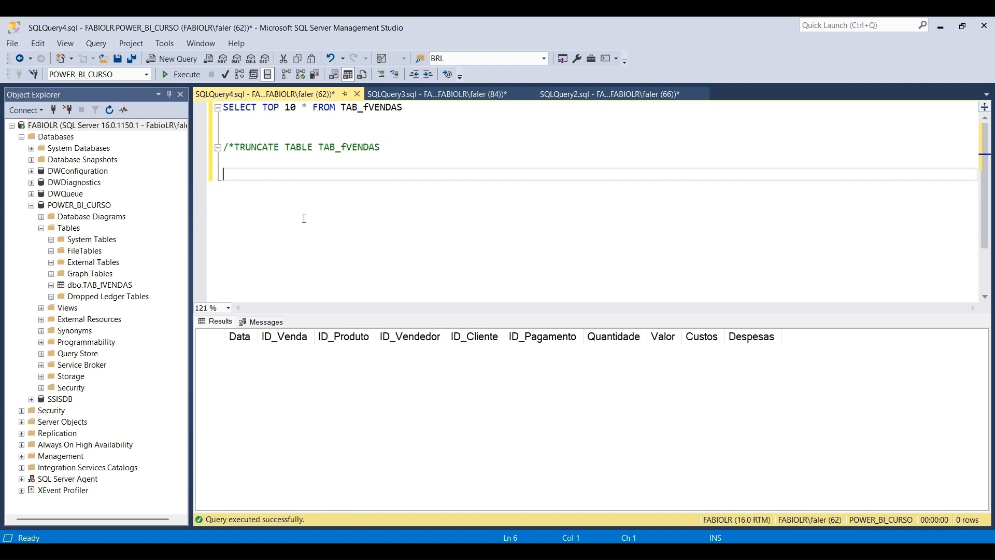
click(236, 147)
key(BackSpace)
key(BackSpace)
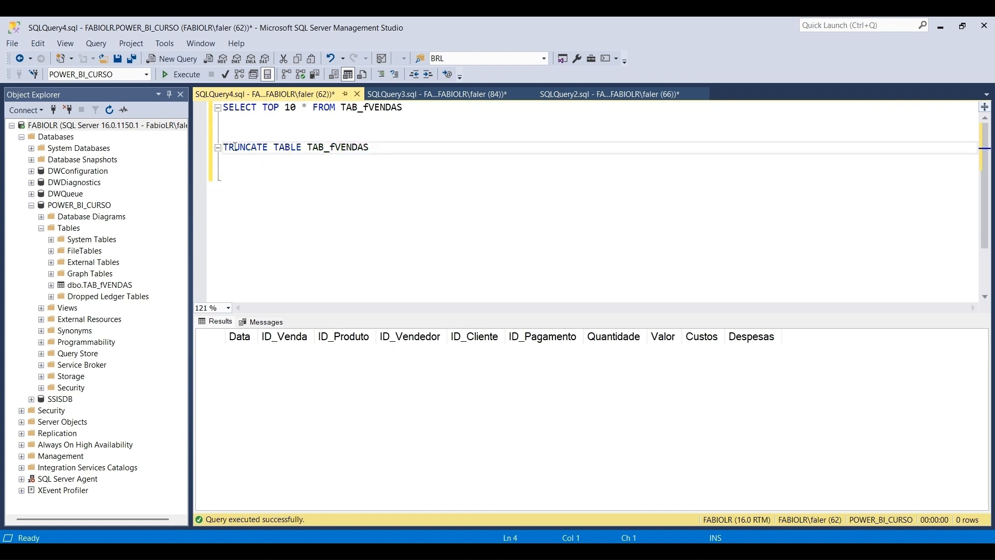
Comment out the TRUNCATE TABLE TAB_fVENDAS line with a -- prefix and run the SELECT TOP 10 query on TAB_fVENDAS
text(--)
click(269, 156)
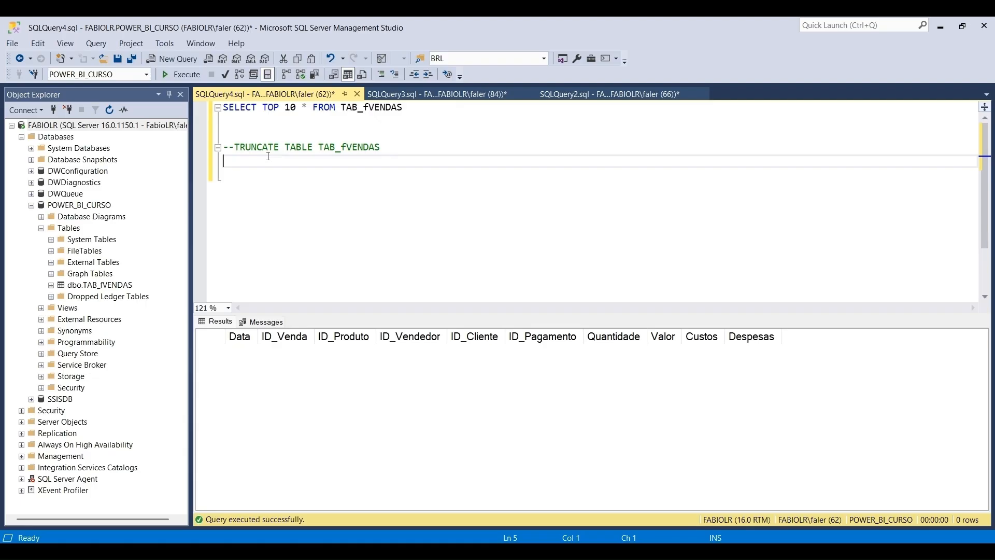
click(350, 146)
click(410, 123)
click(286, 109)
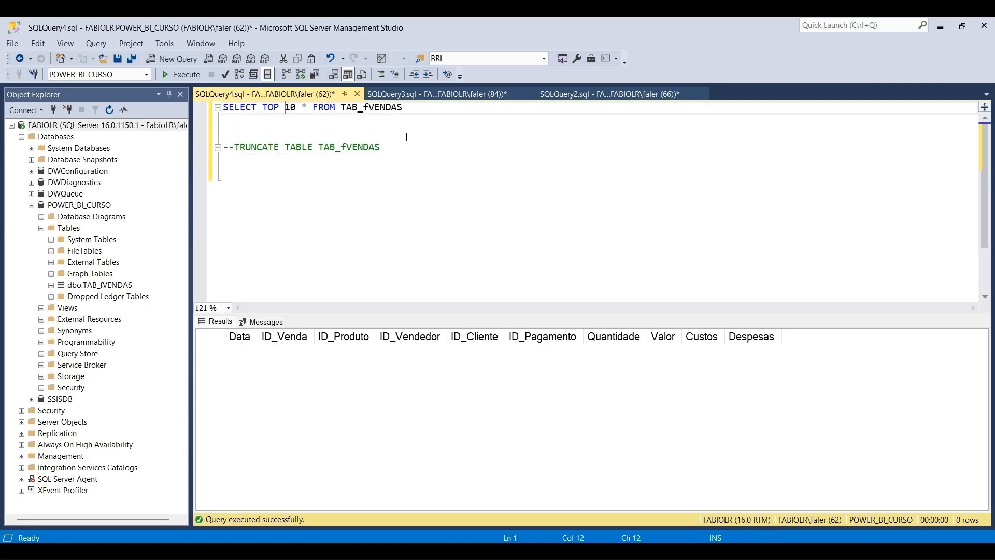
key(F5)
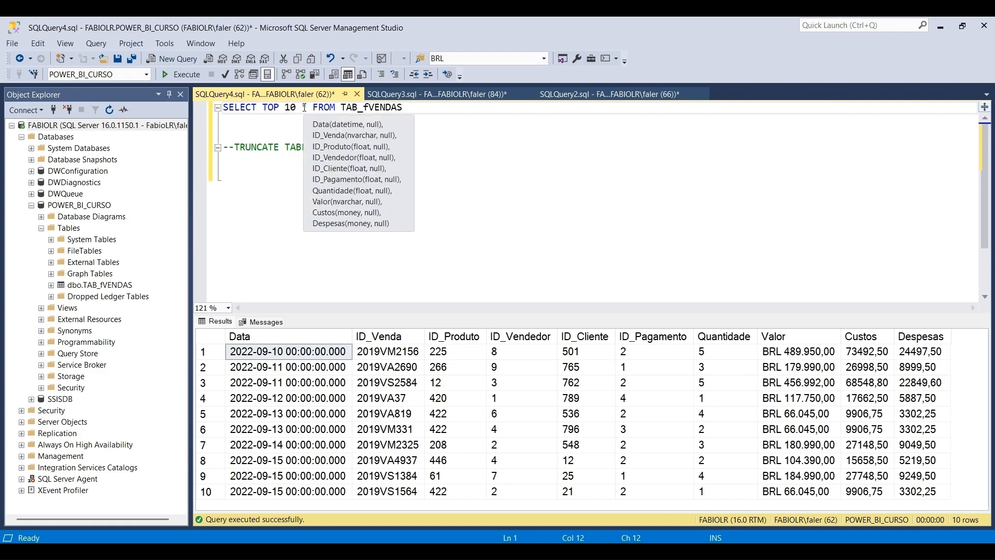
Remove TOP 10 from the SELECT statement, run it for all rows of TAB_fVENDAS, and enlarge the results area
drag(302, 107, 259, 109)
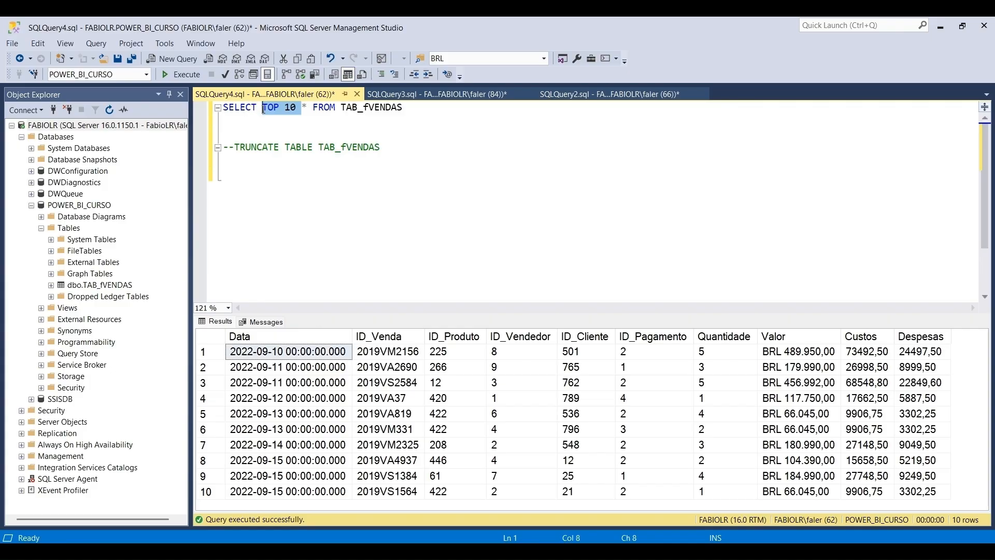
key(Delete)
click(397, 117)
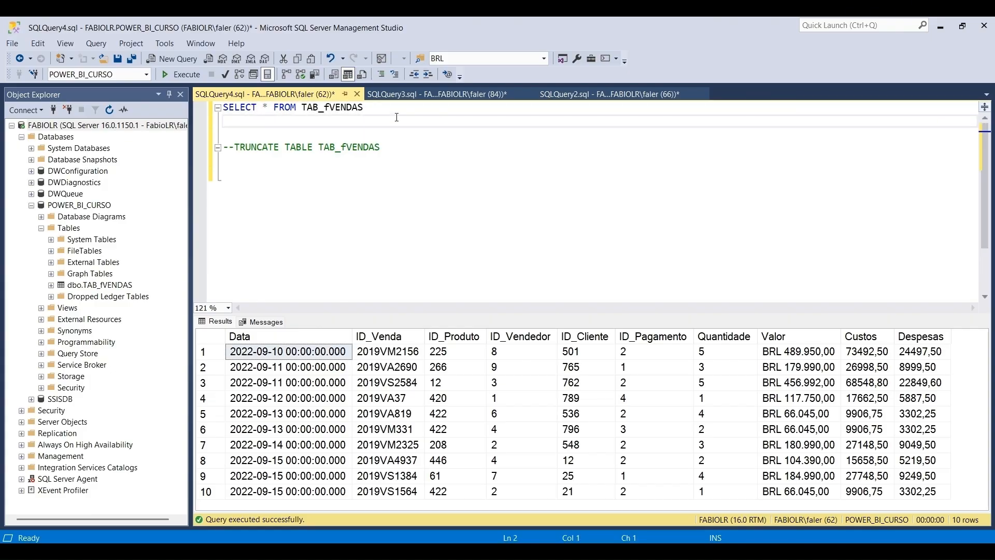
key(F5)
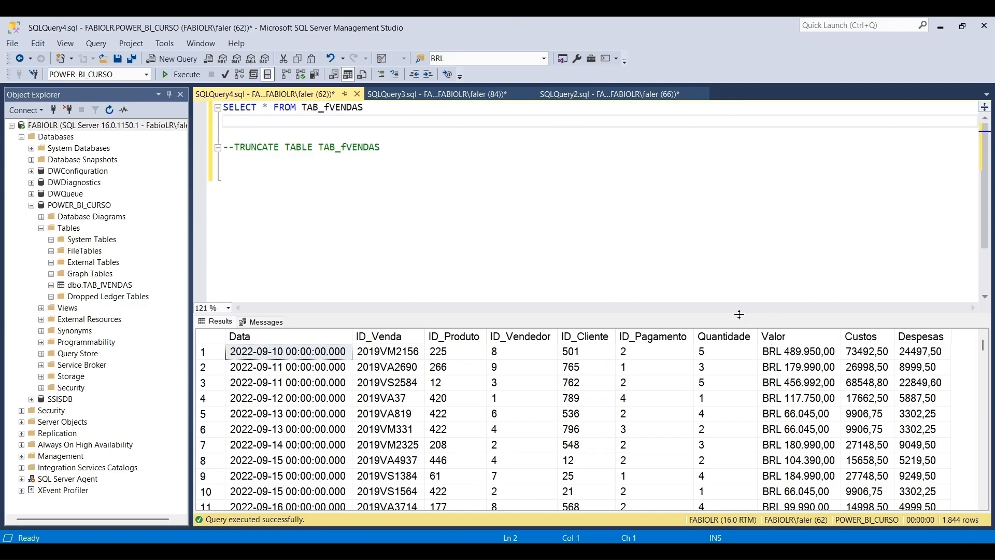
drag(739, 315, 739, 228)
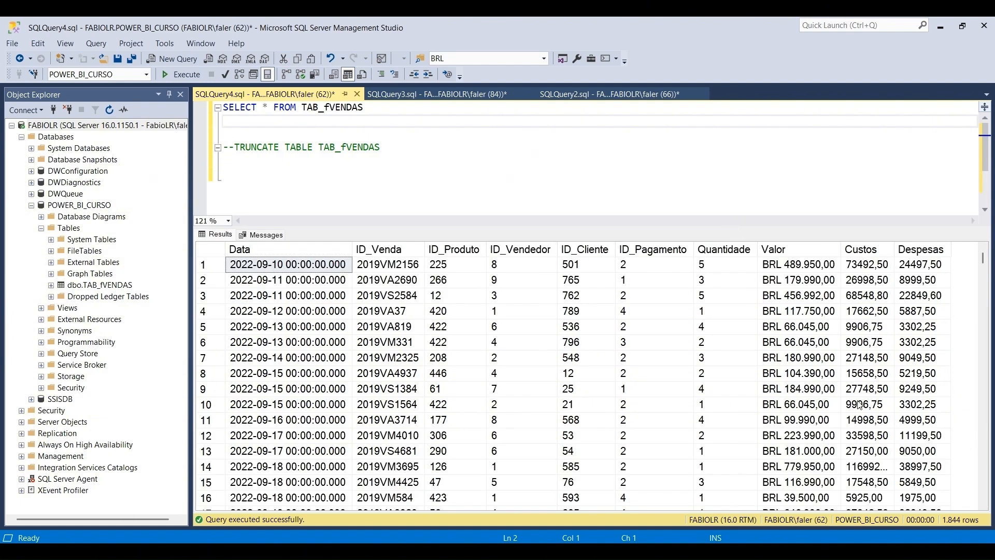
click(444, 162)
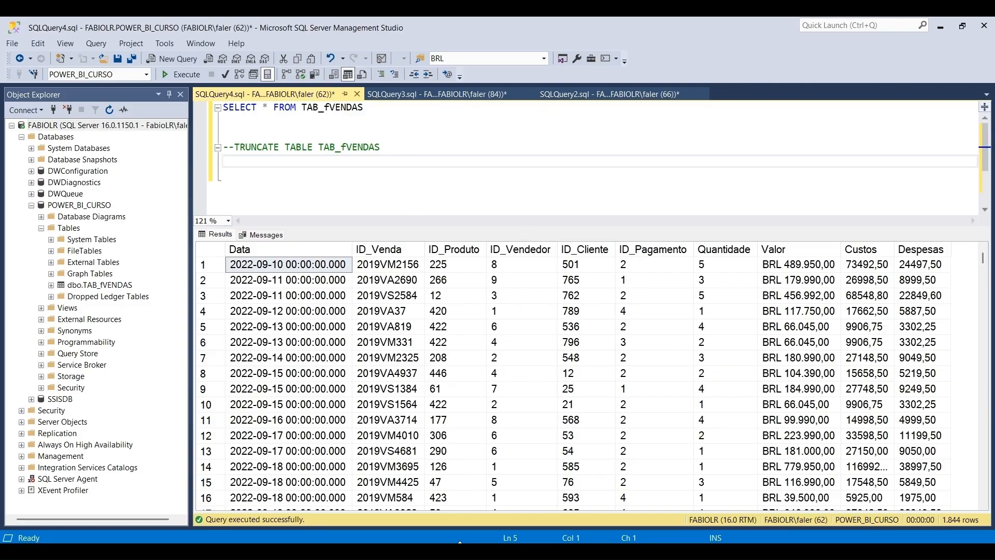
Switch to Visual Studio and close the PBI_fVENDAS.dtsx package designer
click(450, 548)
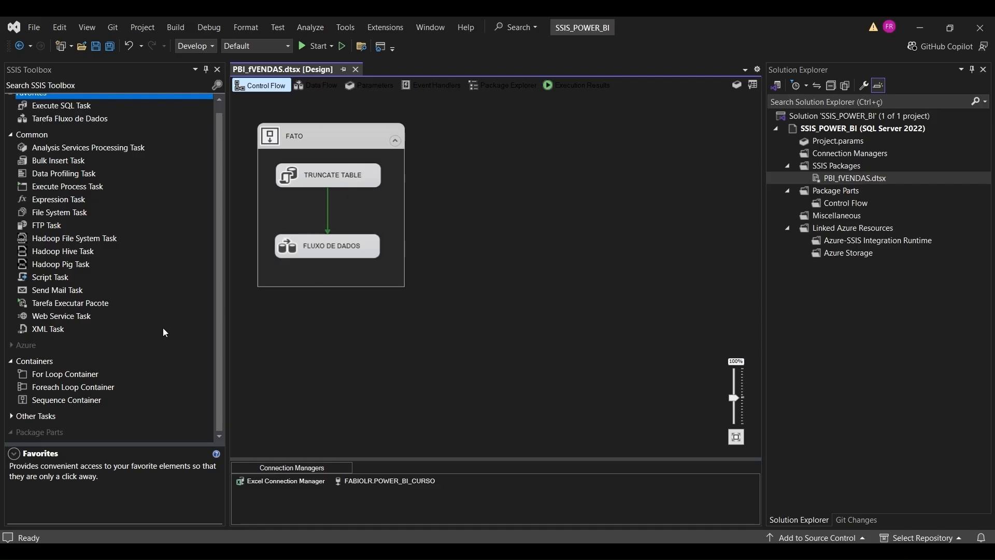
click(70, 400)
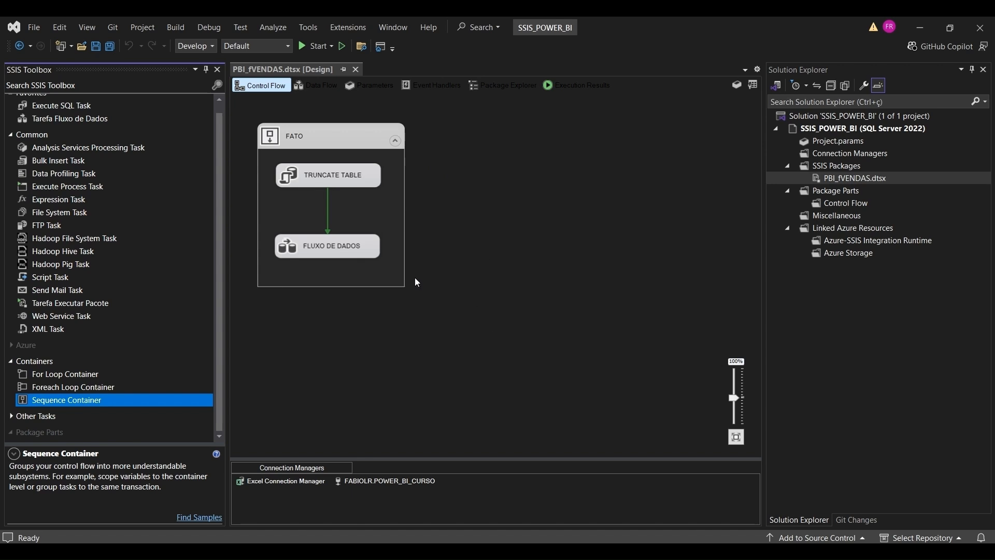
click(356, 69)
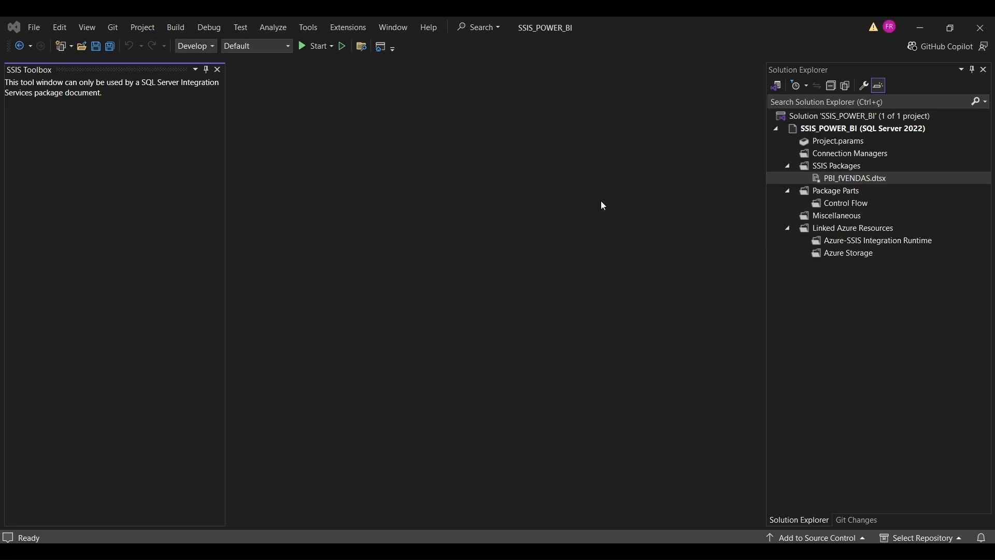
Add a new SSIS package to the project, rename it PBI_DIMENSOES.dtsx, and accept reloading the file for all
click(835, 164)
right_click(836, 165)
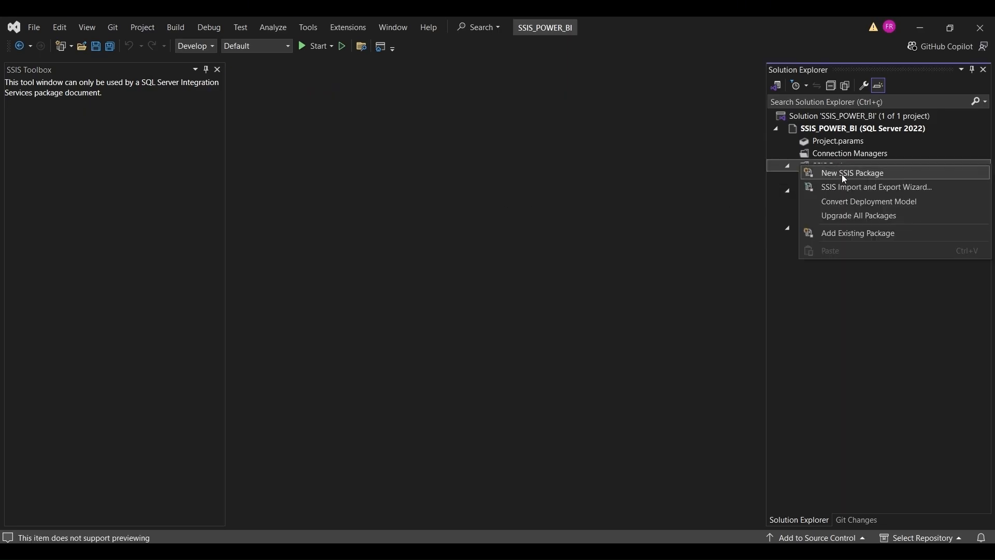
click(856, 176)
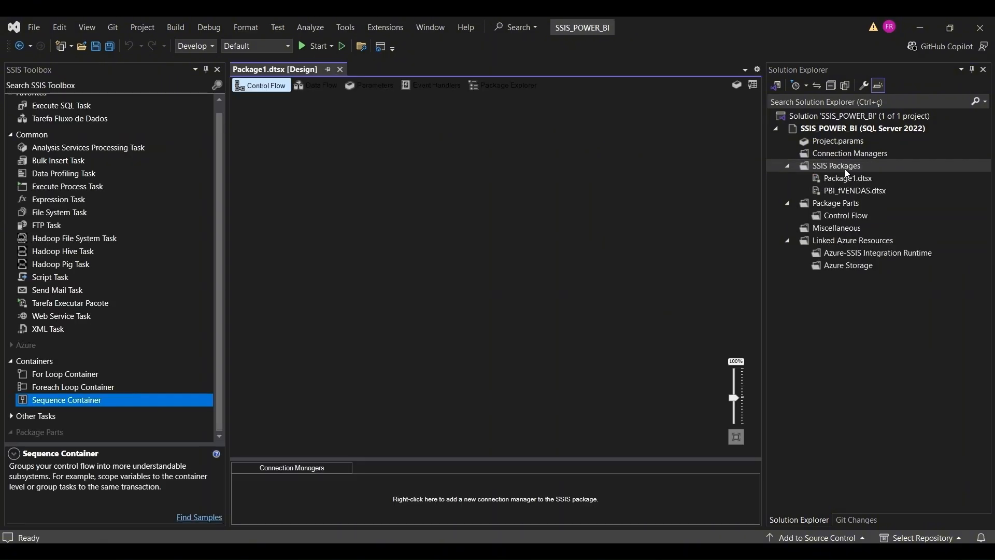
click(837, 182)
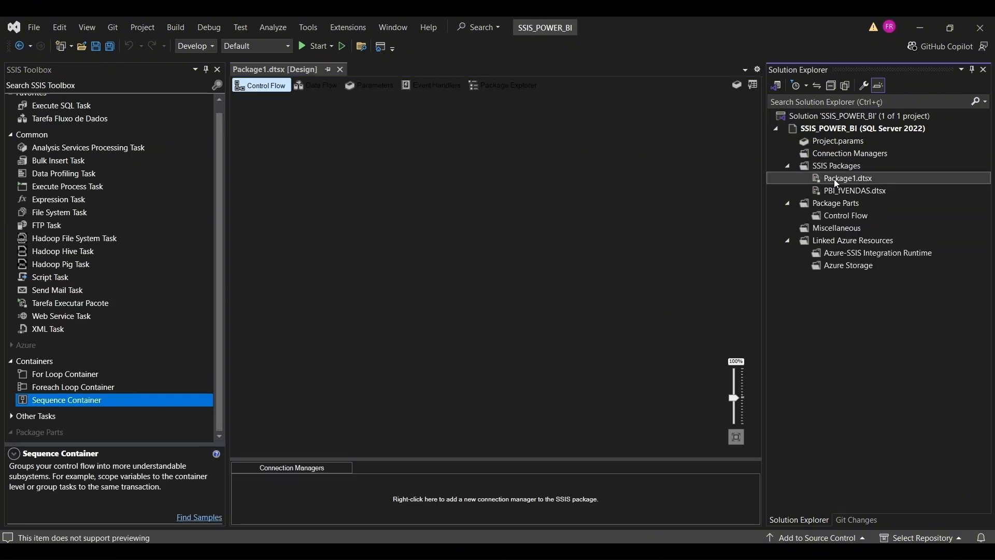
click(836, 182)
text(PBI_)
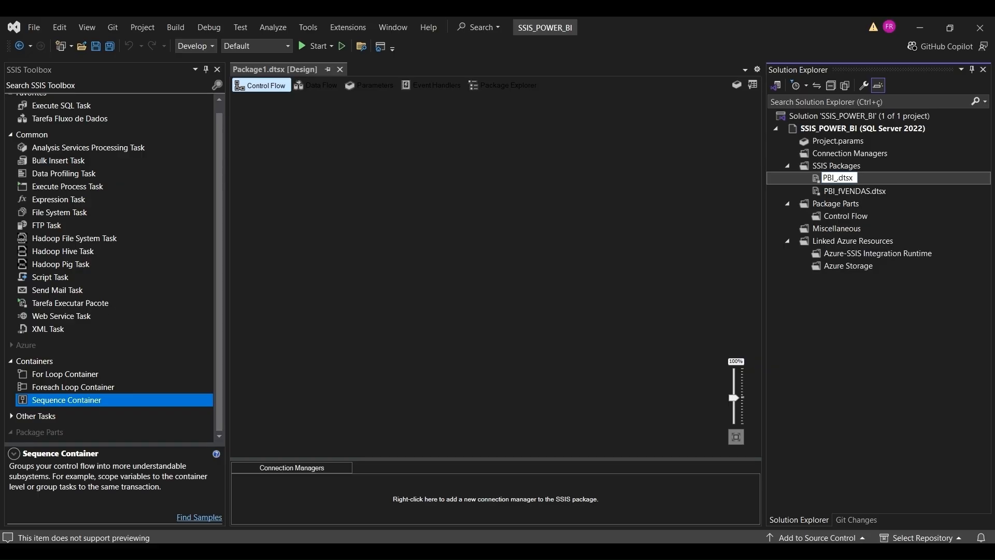
text(DIMENSOES)
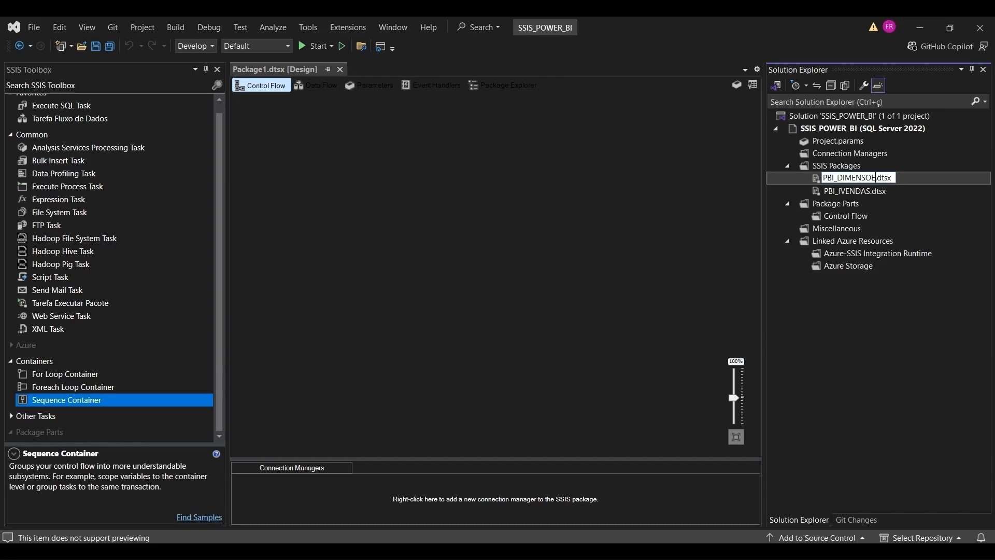
key(Return)
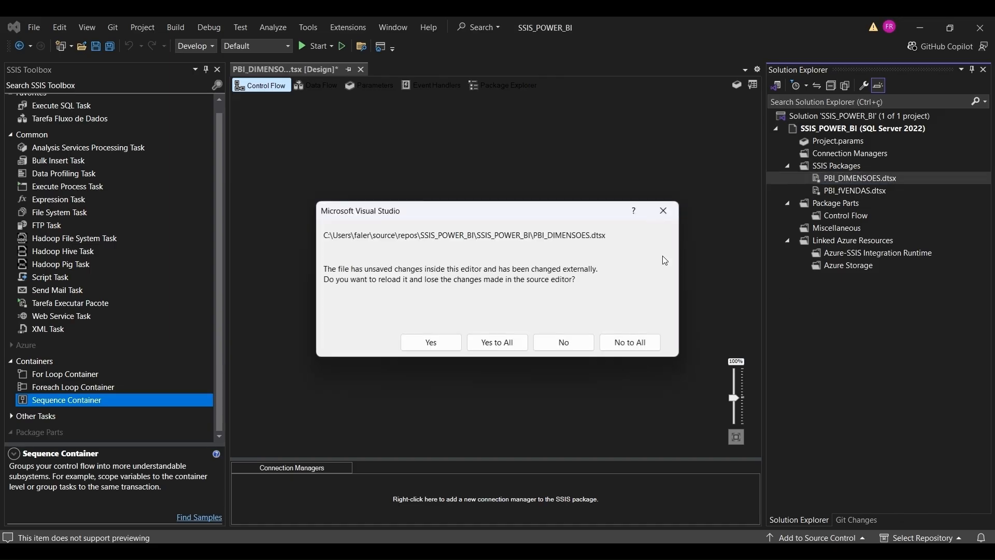
click(493, 336)
click(345, 157)
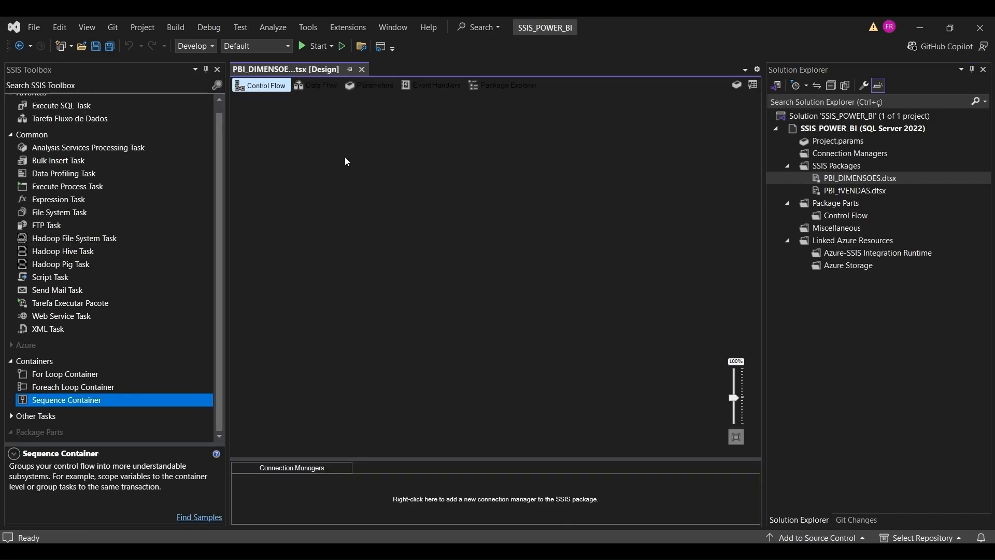
Add a Tarefa Fluxo de Dados to the control flow and place an Origem do Excel source inside its data flow
scroll(91, 155, up, 1)
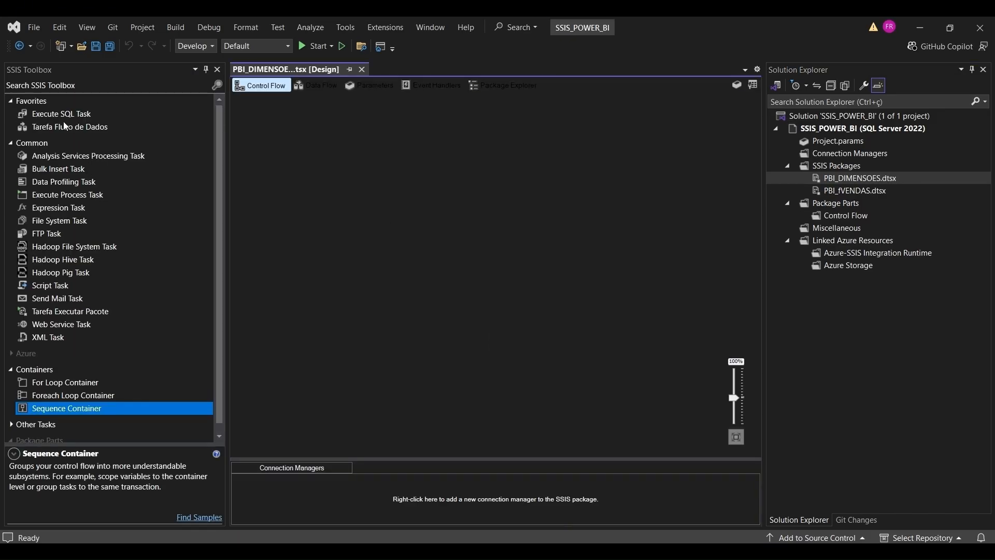
click(81, 128)
drag(81, 127, 280, 131)
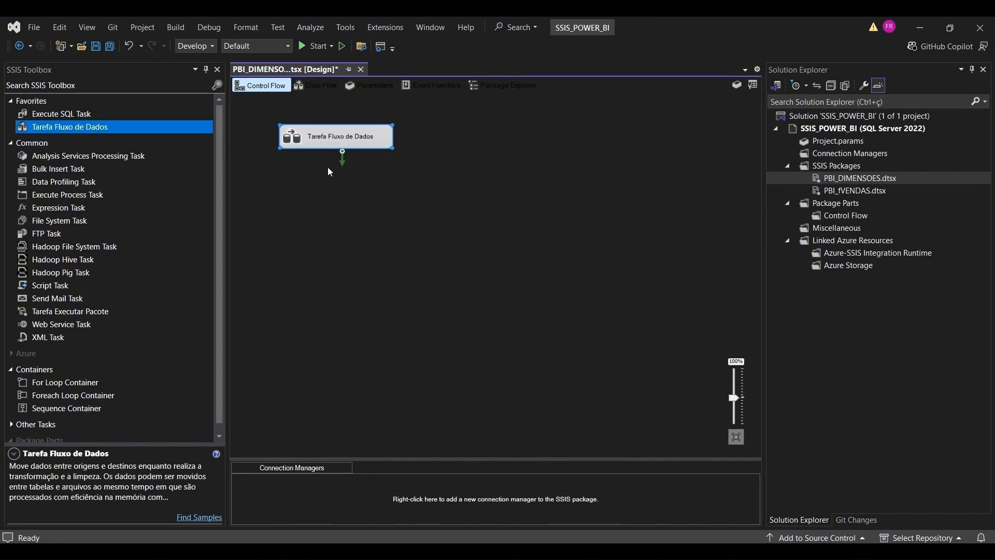
double_click(321, 138)
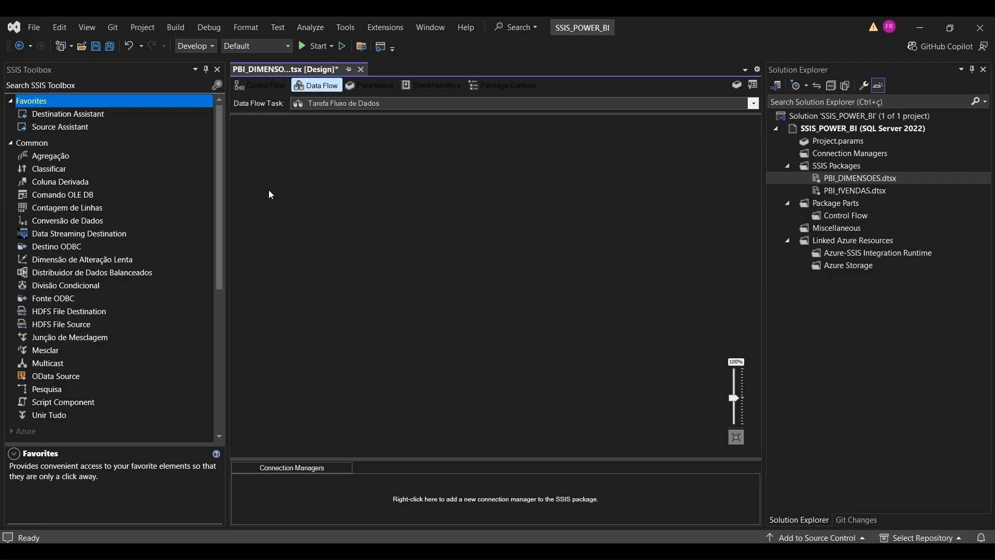
drag(220, 182, 222, 328)
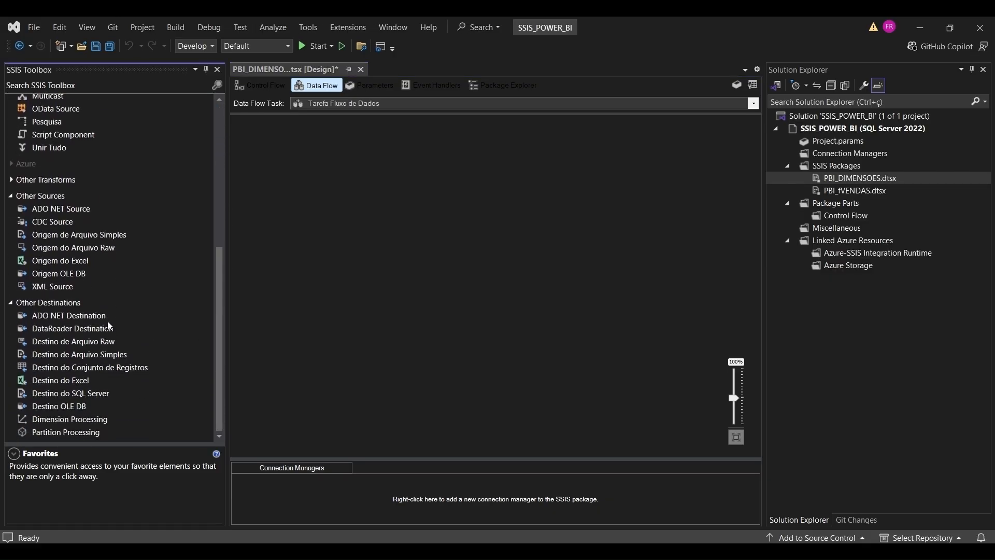
drag(68, 262, 294, 151)
Create a connection manager for the Excel source using the 002 - Dimensões workbook and version Microsoft Excel 2016
double_click(330, 157)
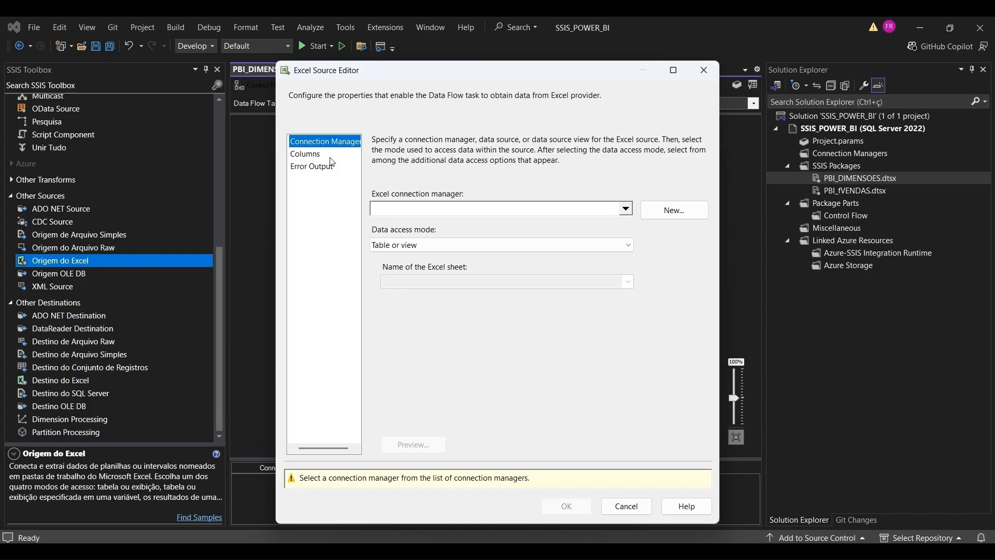
click(662, 210)
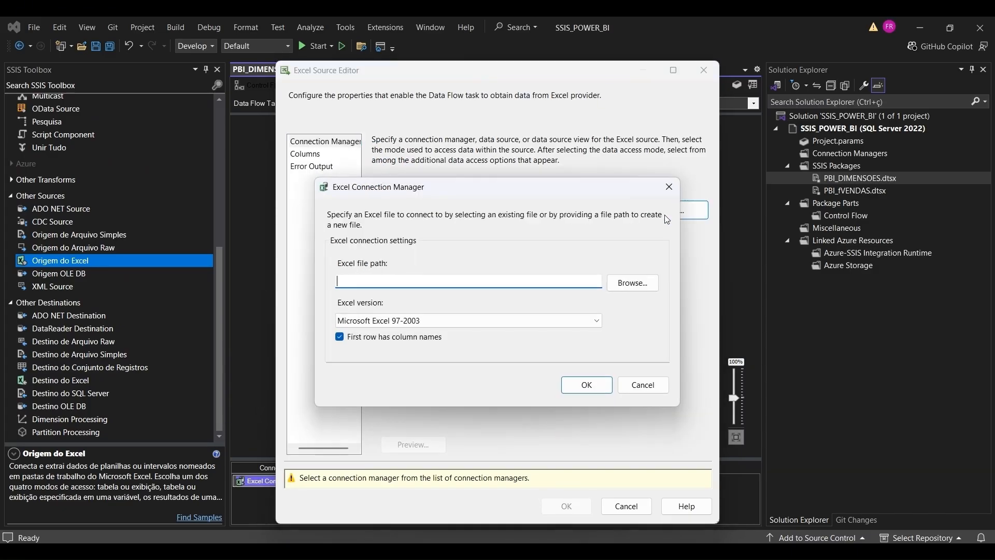
click(626, 285)
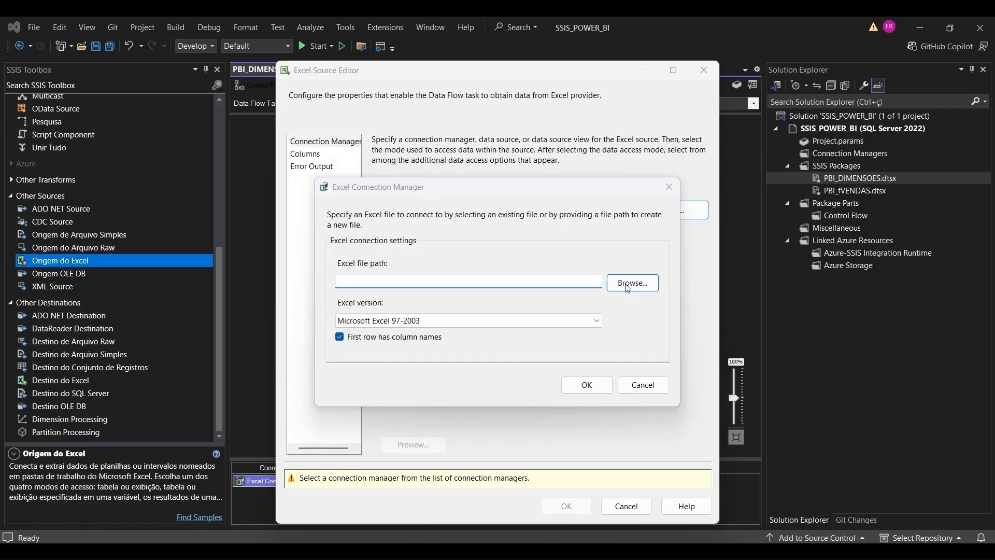
click(483, 320)
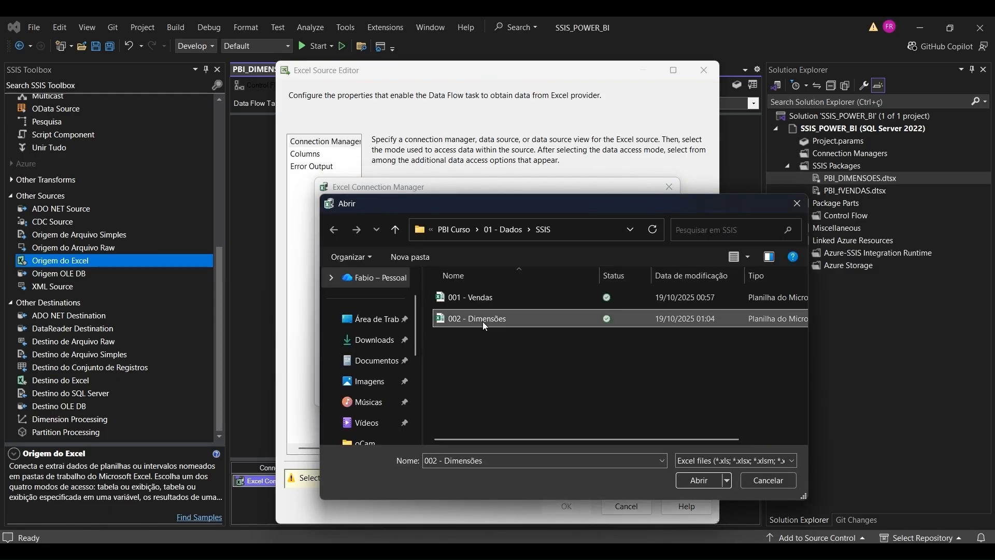
click(698, 480)
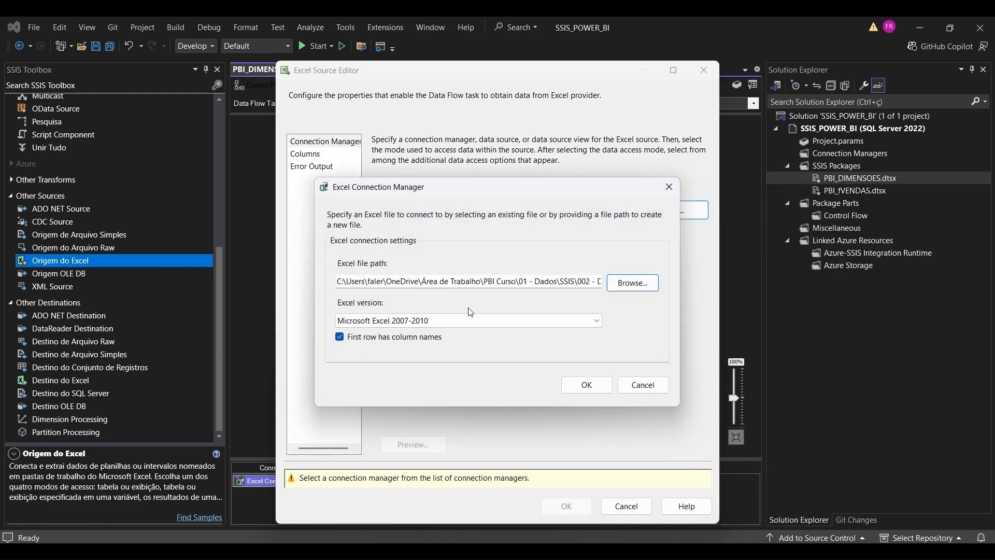
click(434, 321)
click(411, 396)
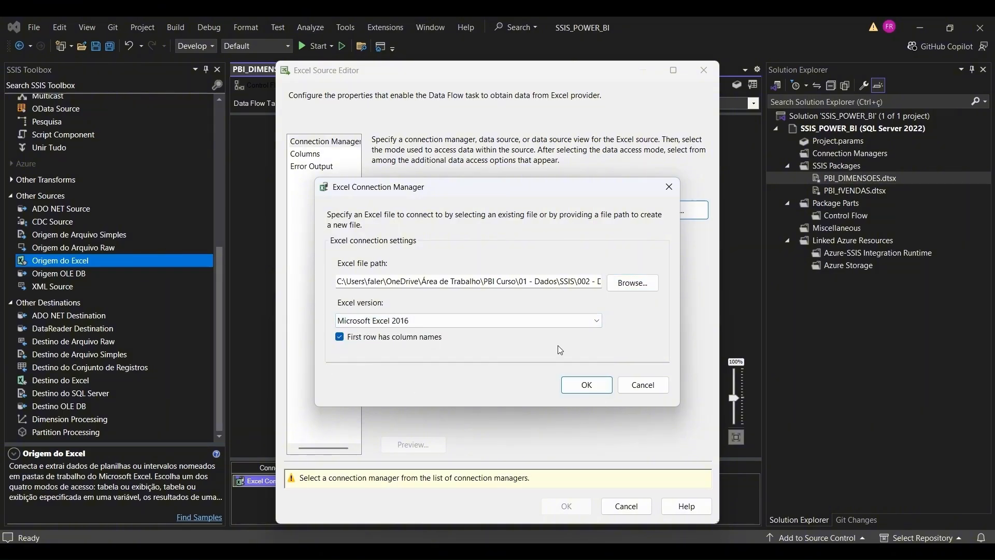
click(587, 386)
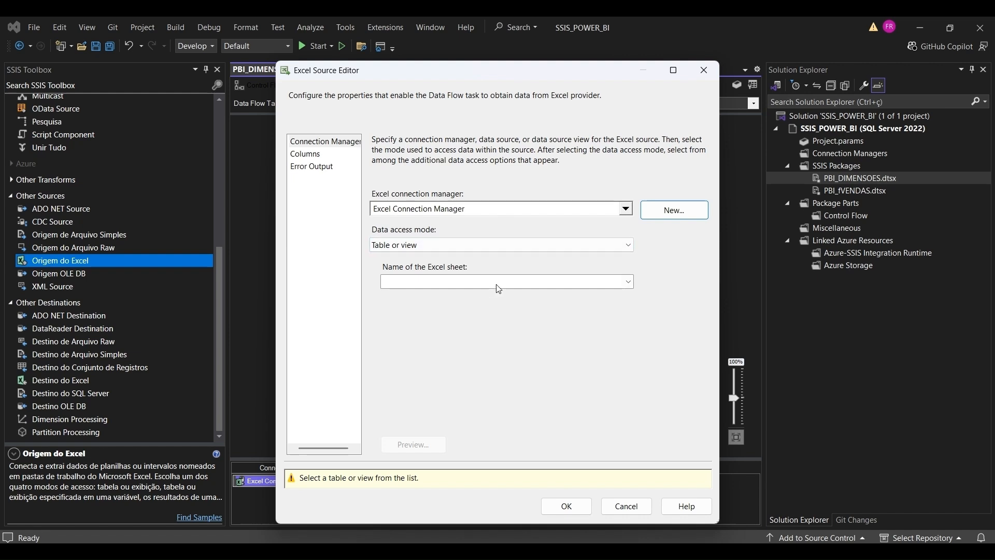
Select the Cidades$ sheet for the Excel source, check its columns, and apply the source settings
click(628, 282)
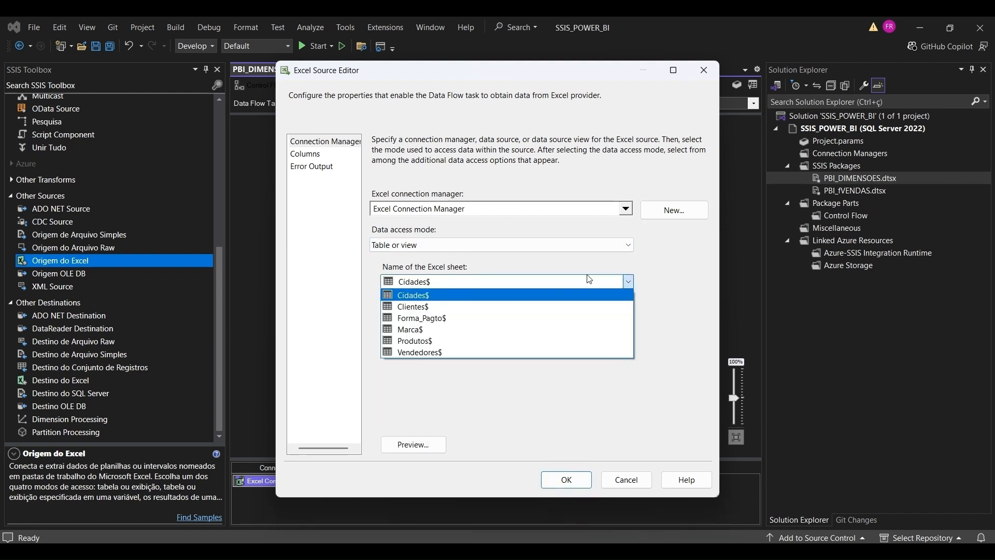
click(426, 298)
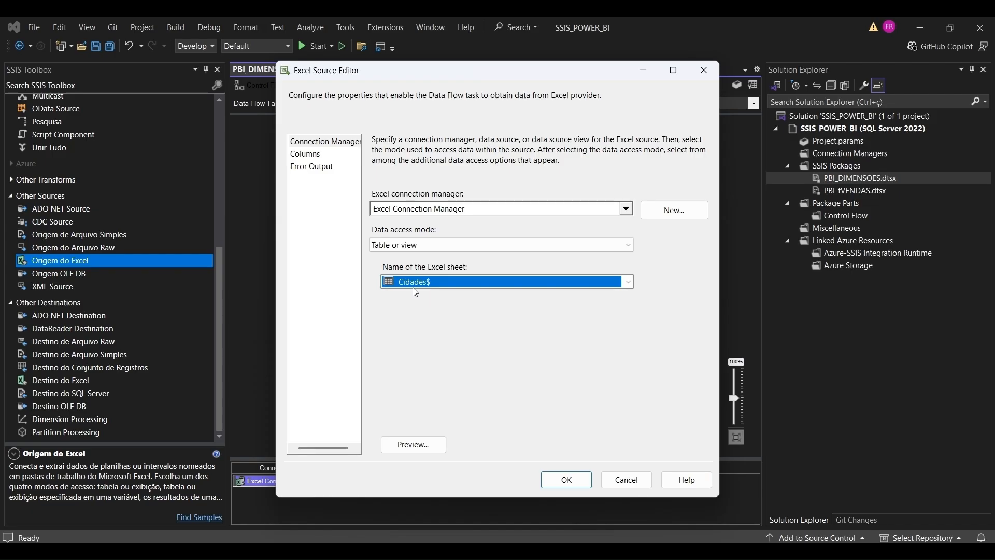
click(305, 154)
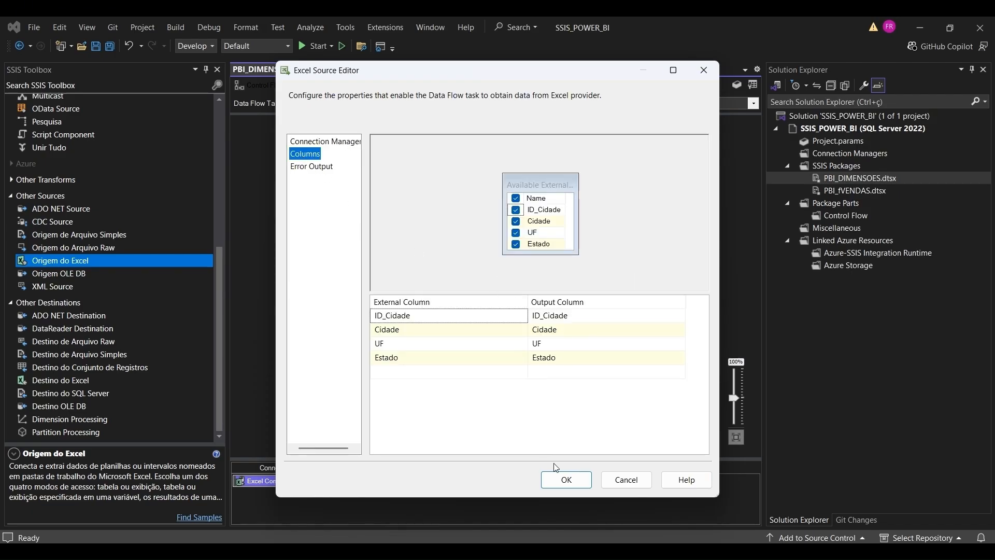
click(567, 479)
Rename the Excel source CIDADES and move it slightly toward the data flow's upper-left corner
click(352, 165)
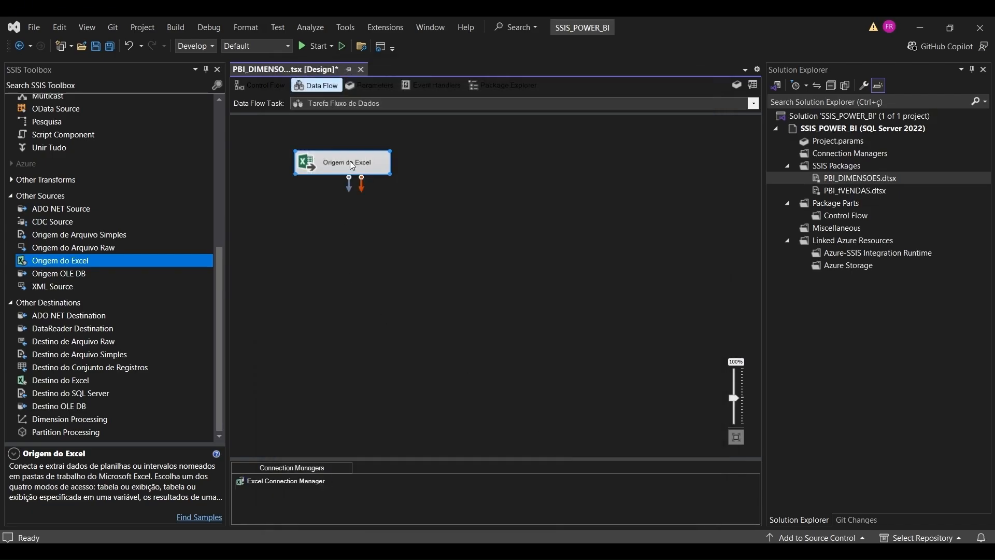
text(Ci)
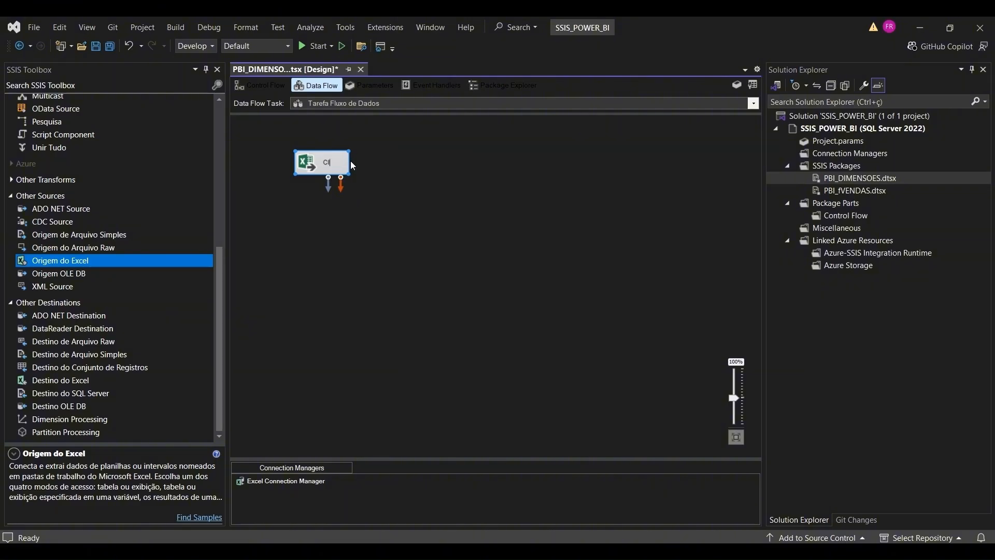
click(376, 195)
drag(327, 167, 316, 164)
click(288, 278)
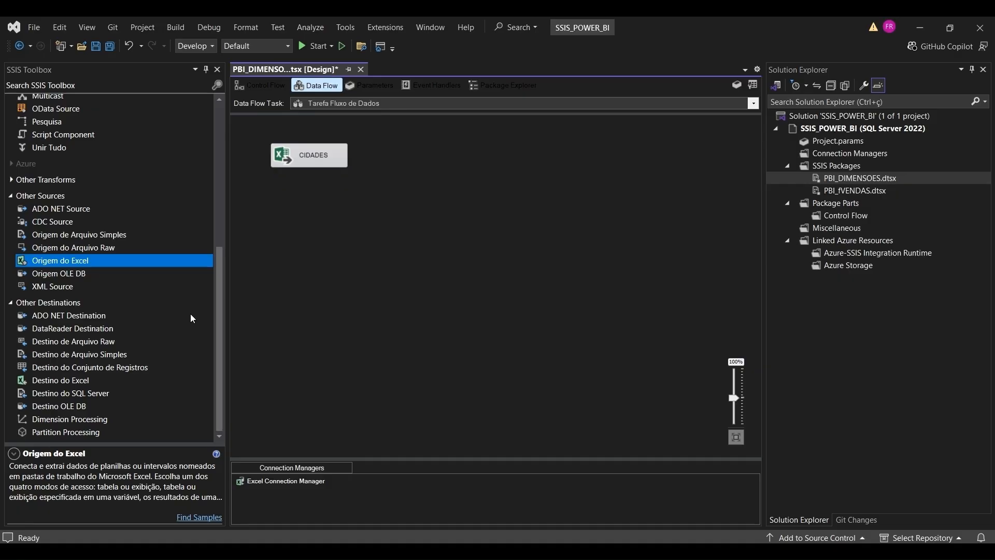
Add a Destino OLE DB destination to the data flow below the CIDADES source and rename it TAB_dCIDADES
drag(63, 406, 313, 229)
click(353, 246)
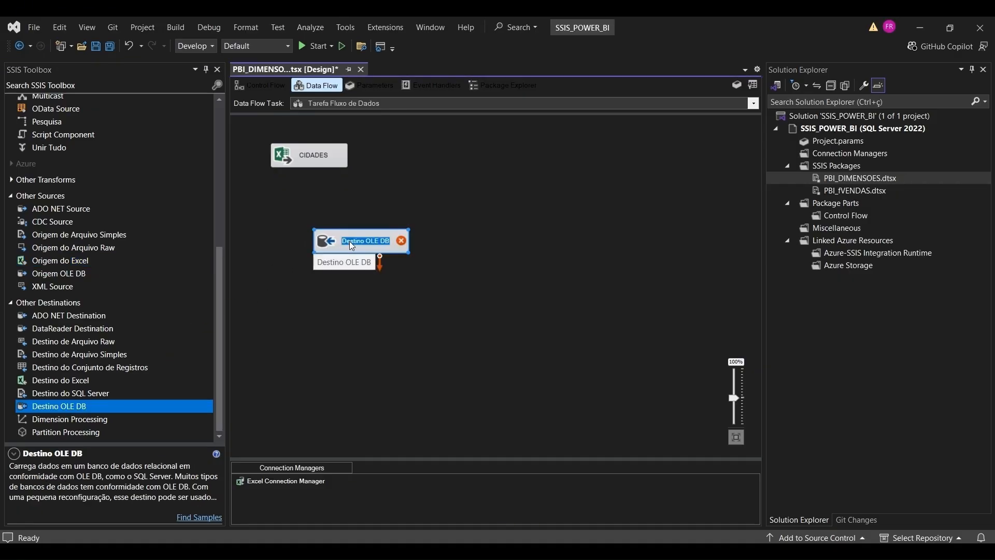
text(d)
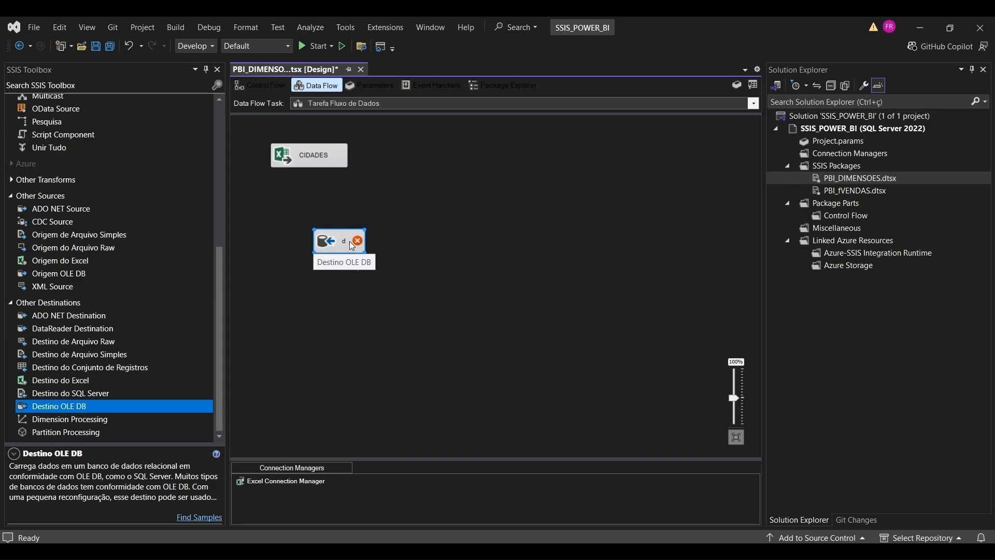
text(CIDADES)
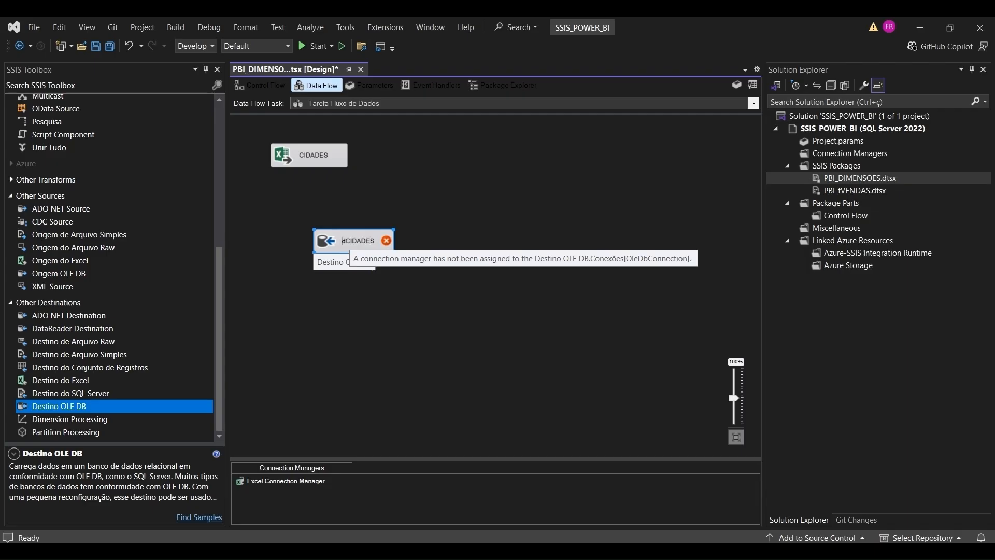
text(tbd)
key(BackSpace)
key(BackSpace)
key(BackSpace)
text(TAB)
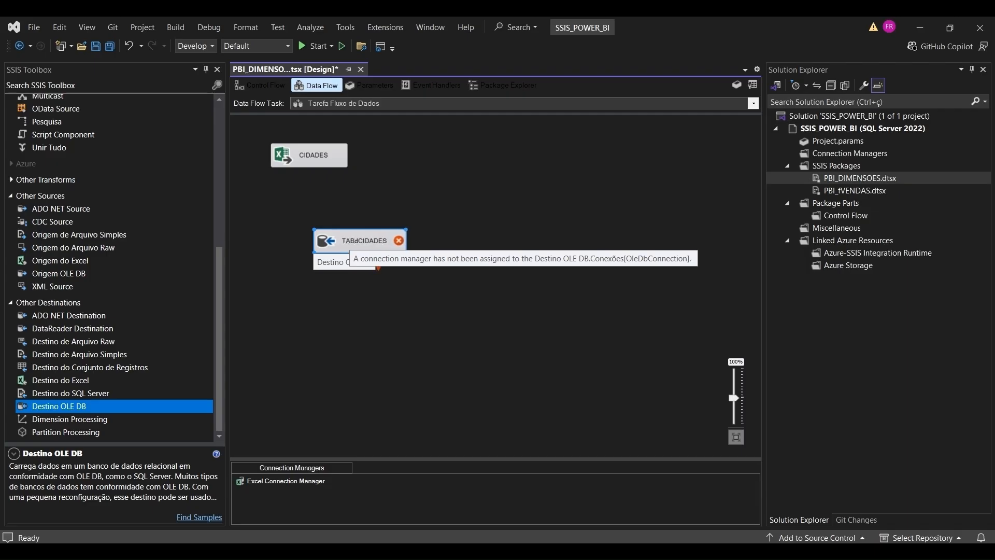
text(_)
click(371, 182)
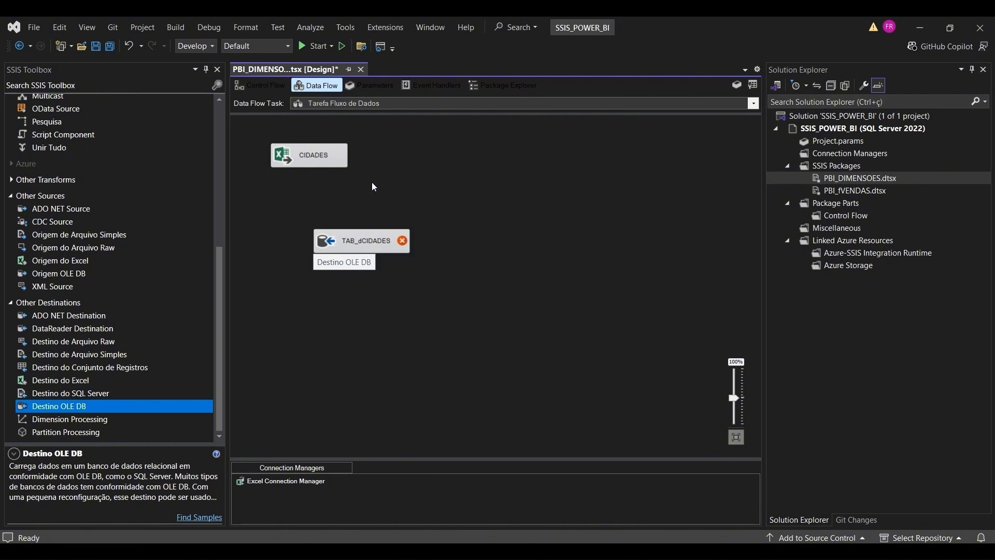
Connect the CIDADES source to TAB_dCIDADES and assign the existing POWER_BI_CURSO data connection to the destination
drag(318, 177, 433, 163)
double_click(433, 163)
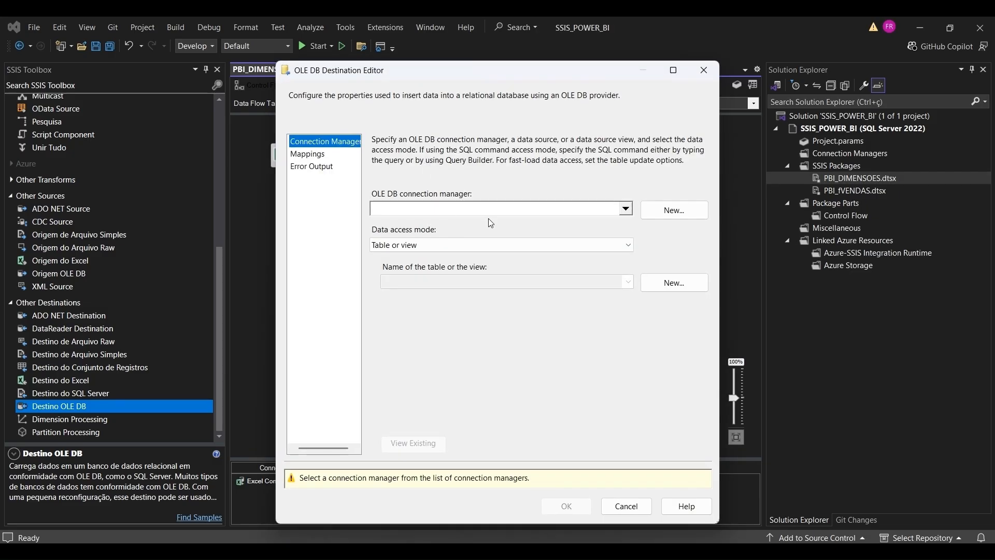
click(626, 208)
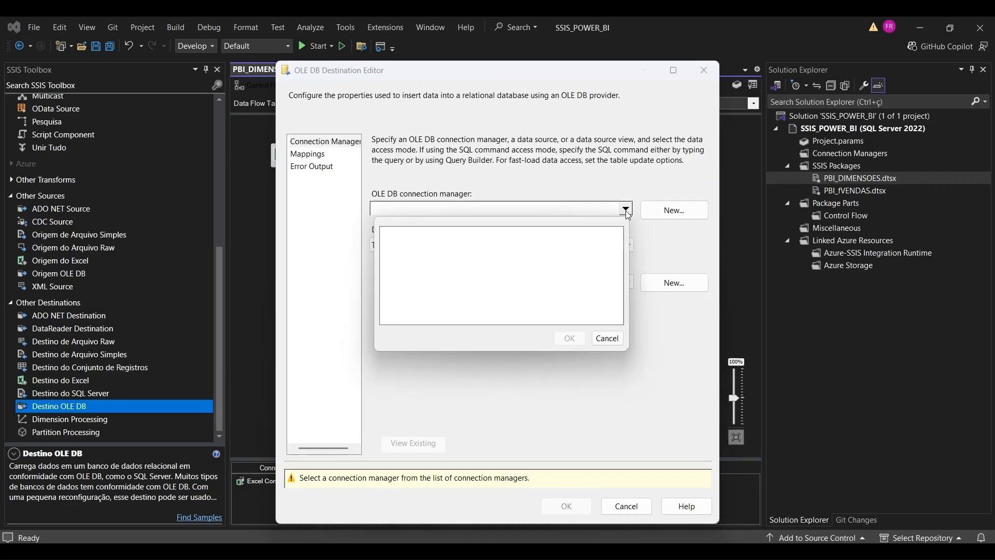
click(611, 339)
click(658, 212)
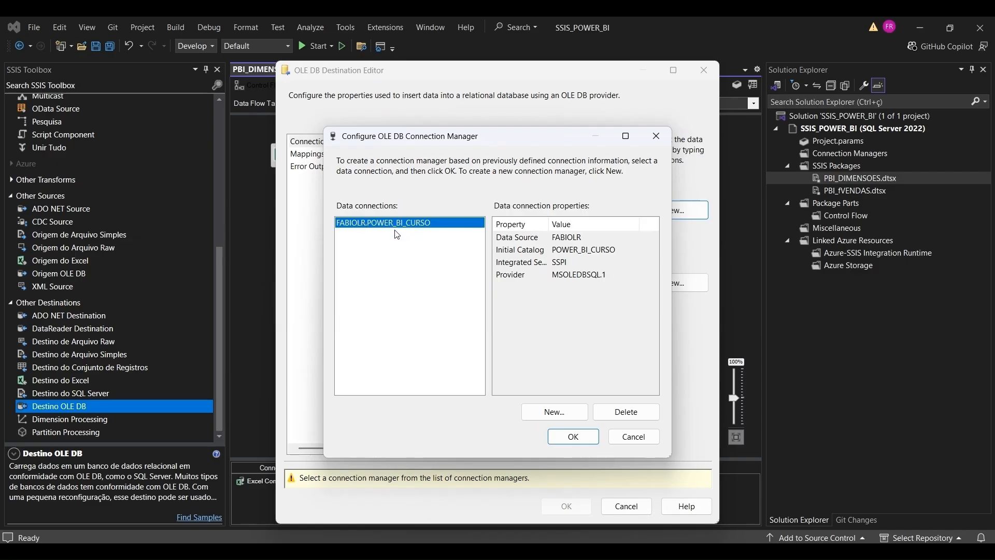
click(573, 436)
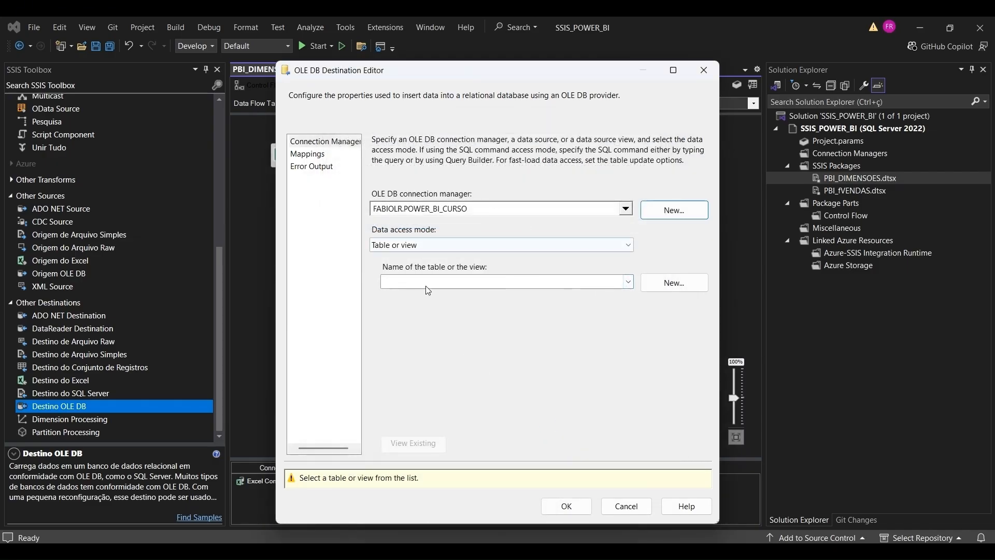
Create the TAB_dCIDADES table from the generated script and apply the destination's column mappings
click(676, 289)
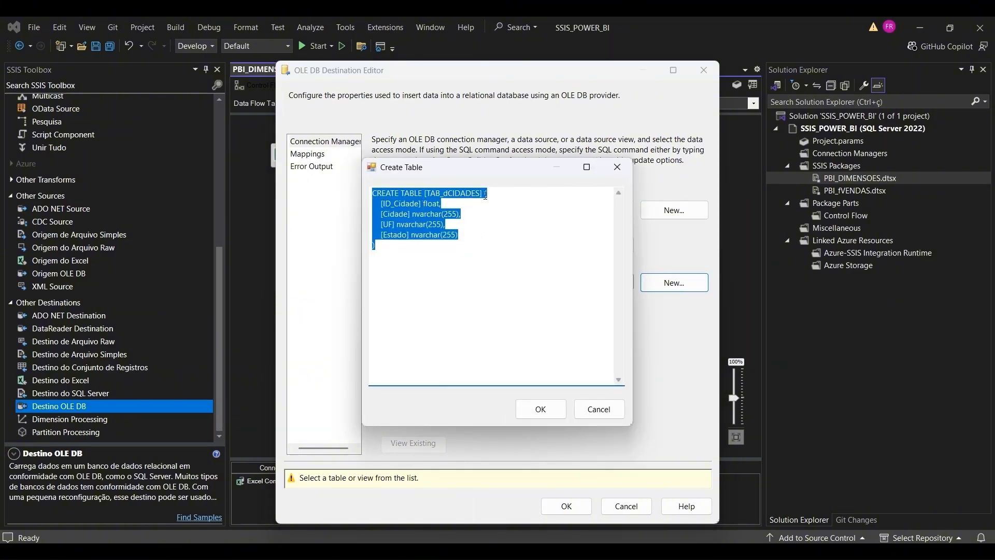
click(550, 415)
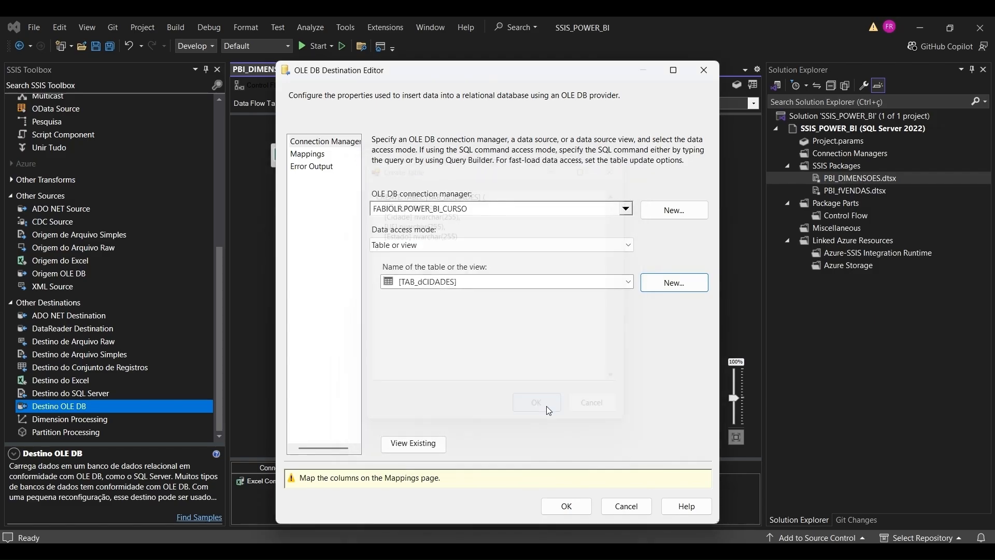
click(307, 157)
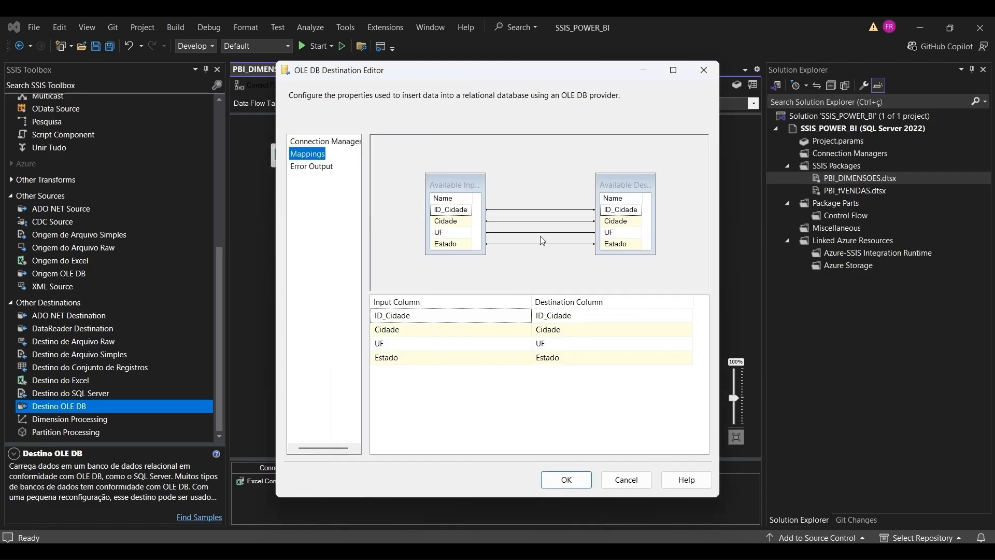
click(569, 477)
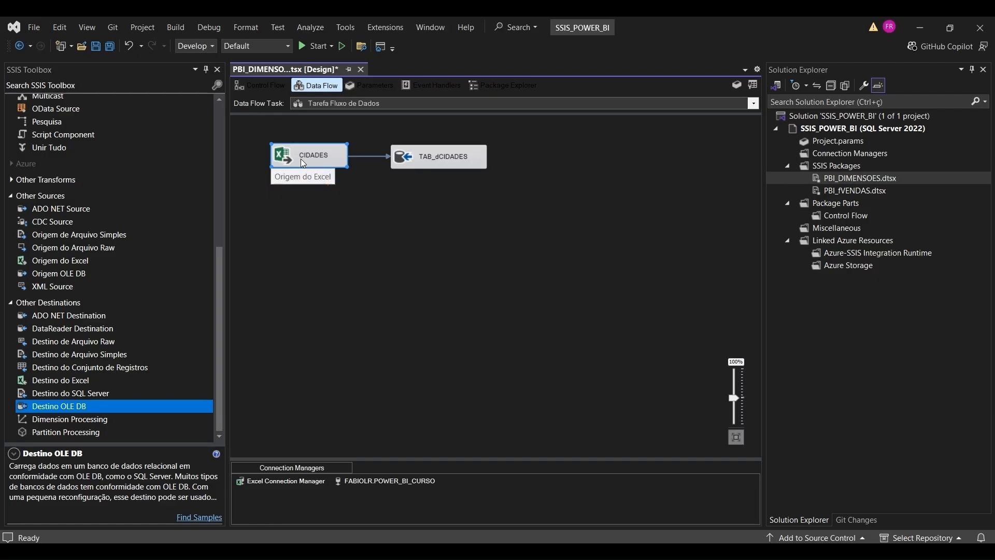
Paste a copy of the CIDADES source below the original and set it to read the Clientes$ sheet with its columns
key(ctrl+v)
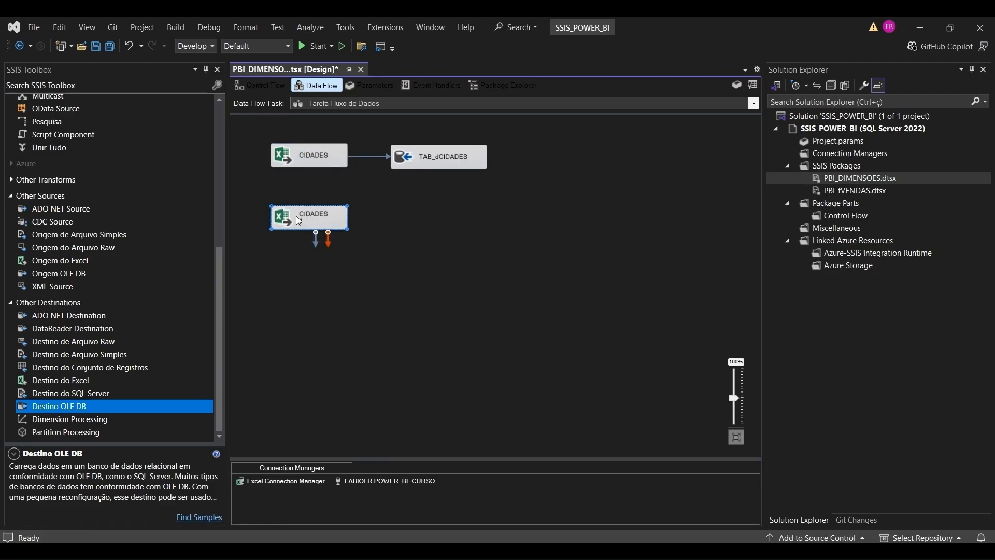
double_click(312, 215)
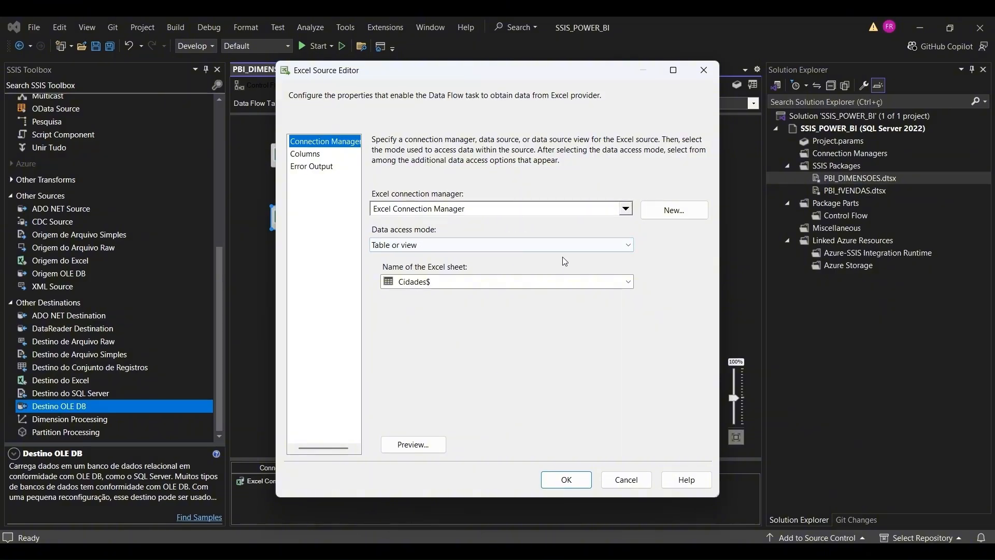
click(631, 284)
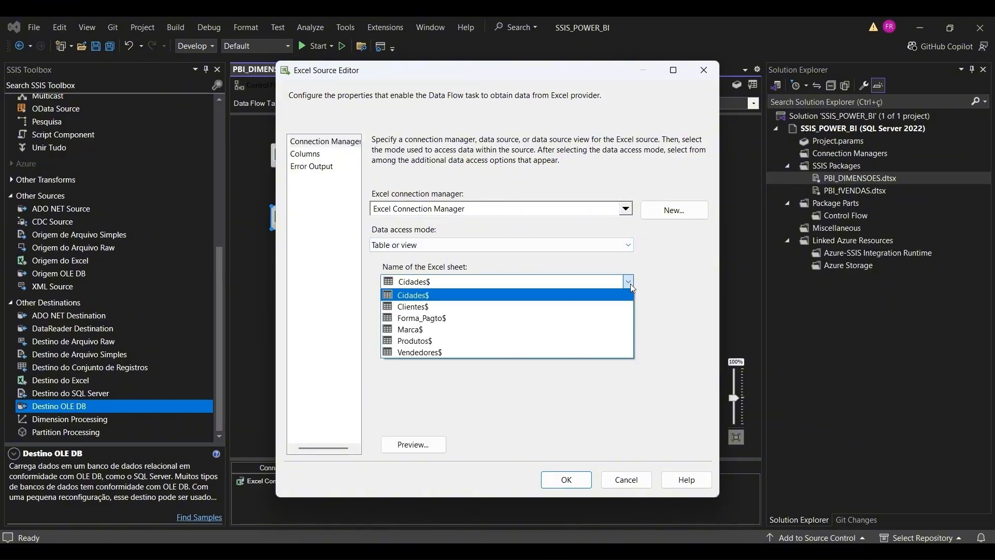
click(433, 308)
click(311, 156)
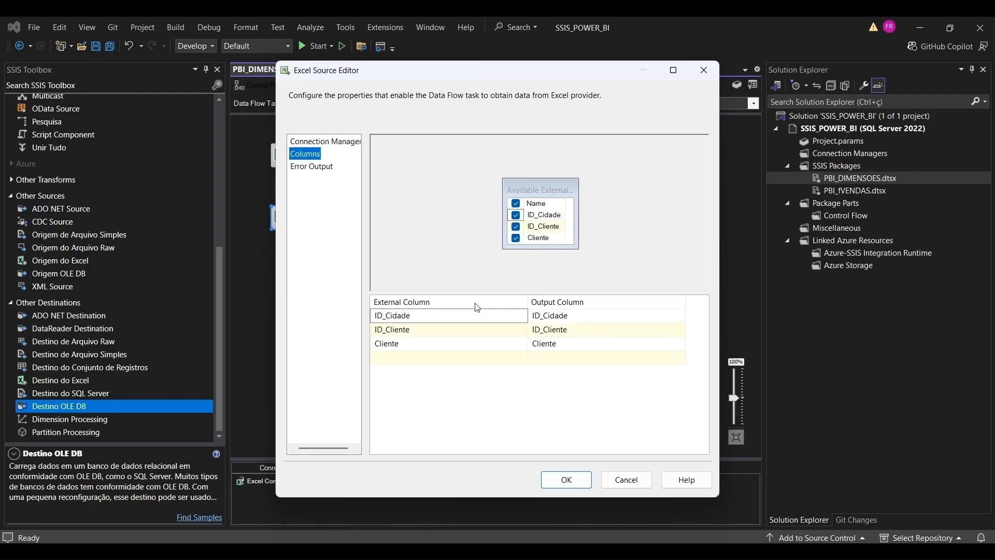
click(567, 480)
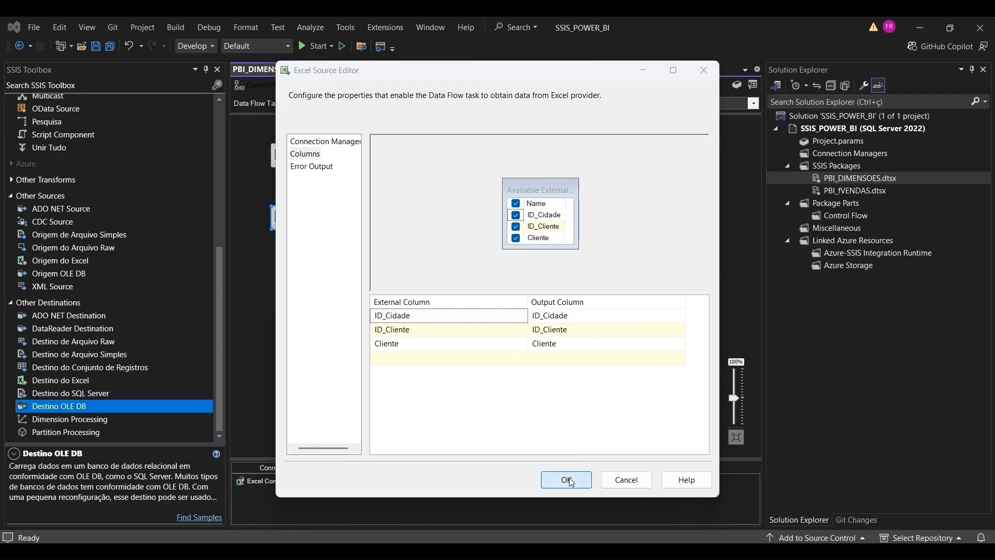
Rename the Excel source that reads the Clientes$ sheet CLIENTE
click(317, 221)
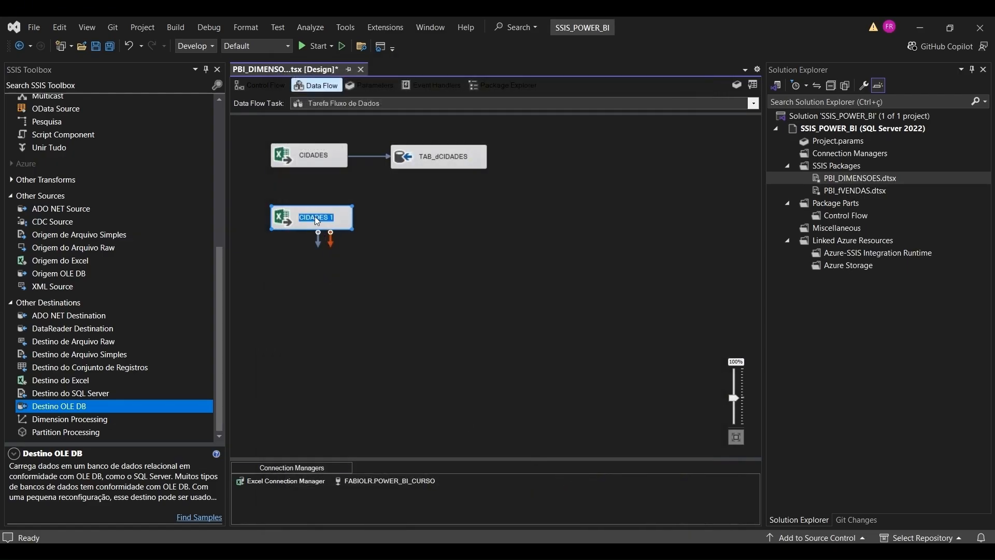
text(CLIENTE)
key(Return)
Paste another copy of the CIDADES source below CLIENTE and set it to read the Forma_Pagto$ sheet with its columns
click(390, 266)
key(ctrl+v)
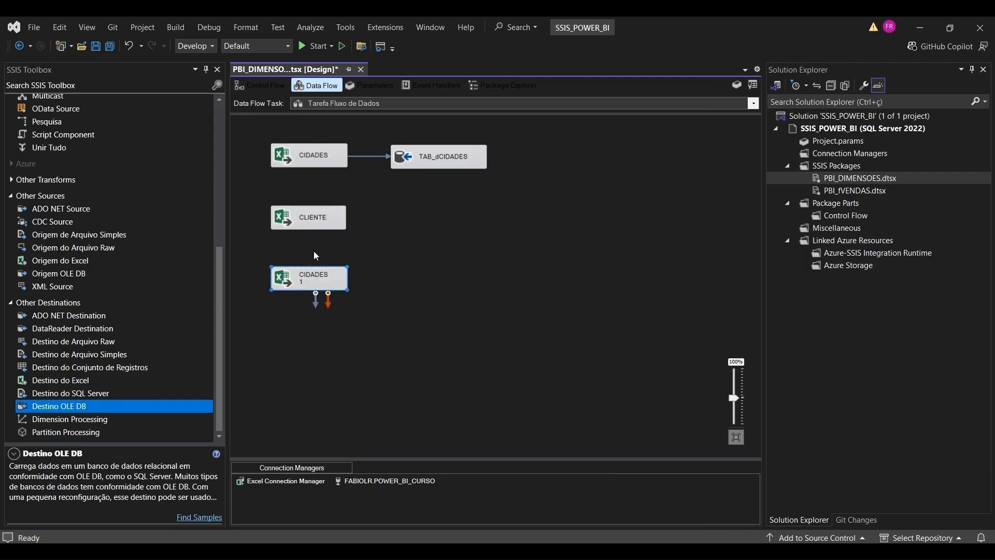
double_click(317, 279)
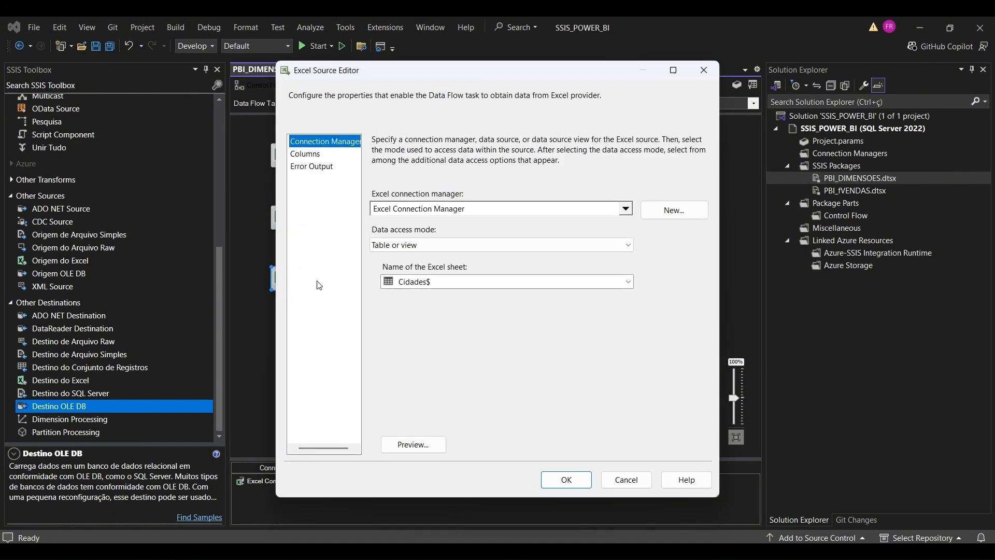
click(542, 281)
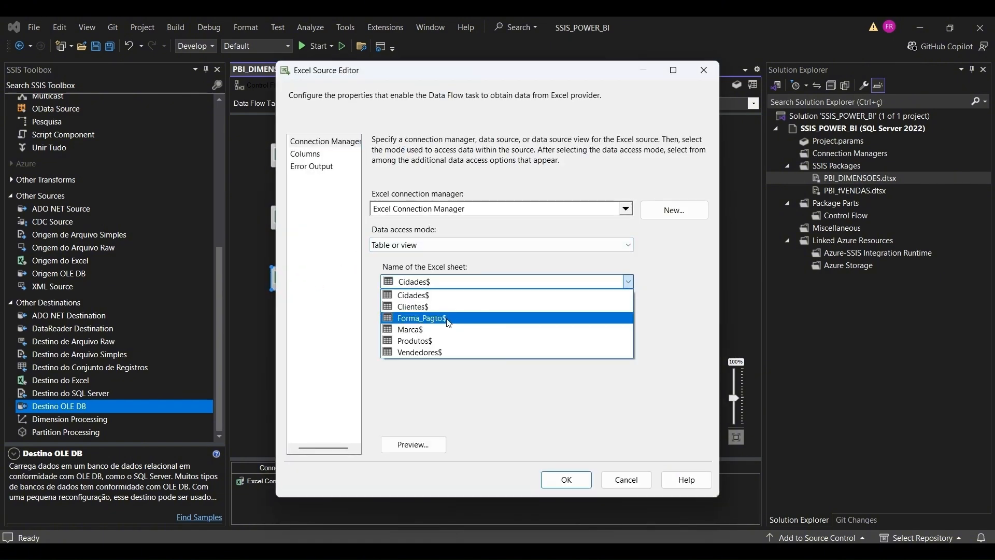
click(450, 318)
click(298, 155)
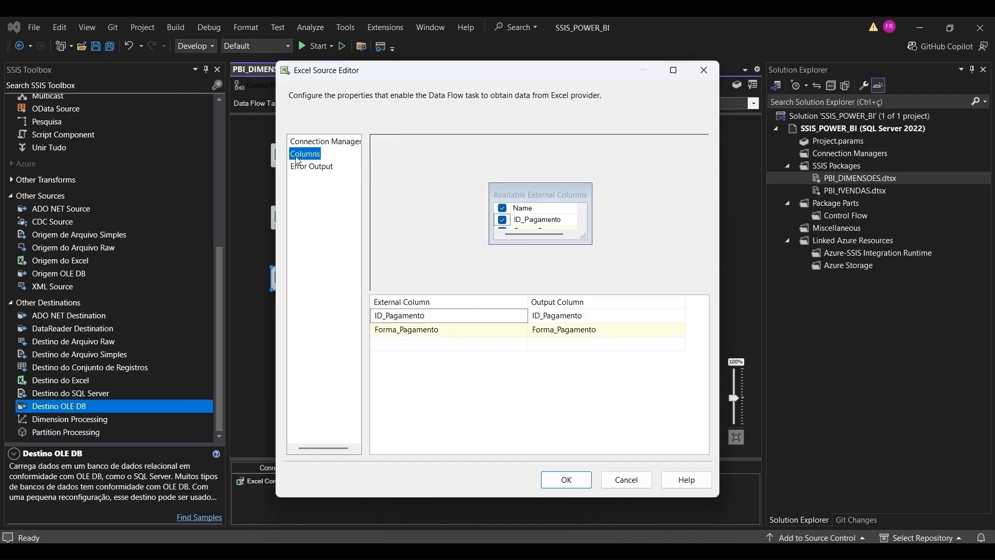
click(557, 486)
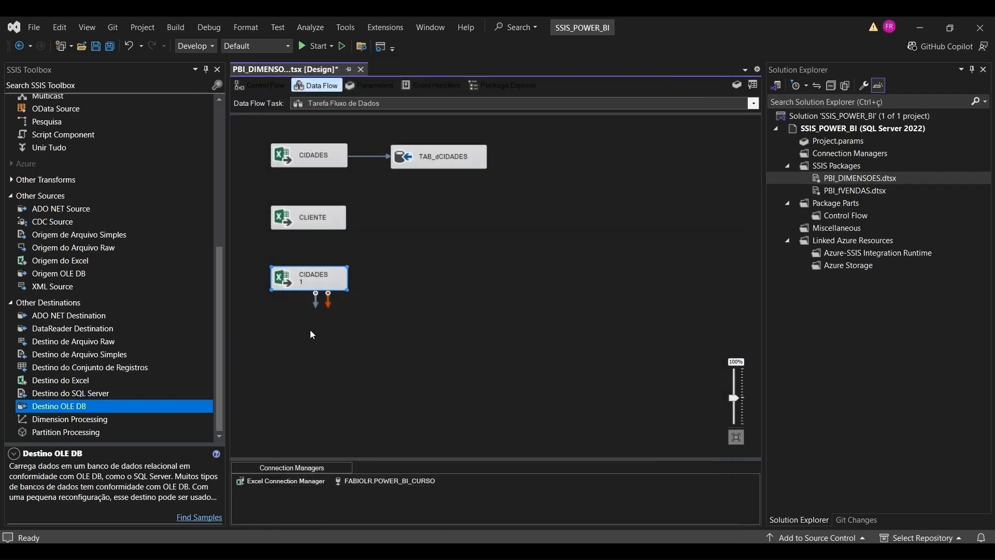
Rename the Excel source that reads the Forma_Pagto$ sheet PAGTO
click(316, 273)
text(PAGTO)
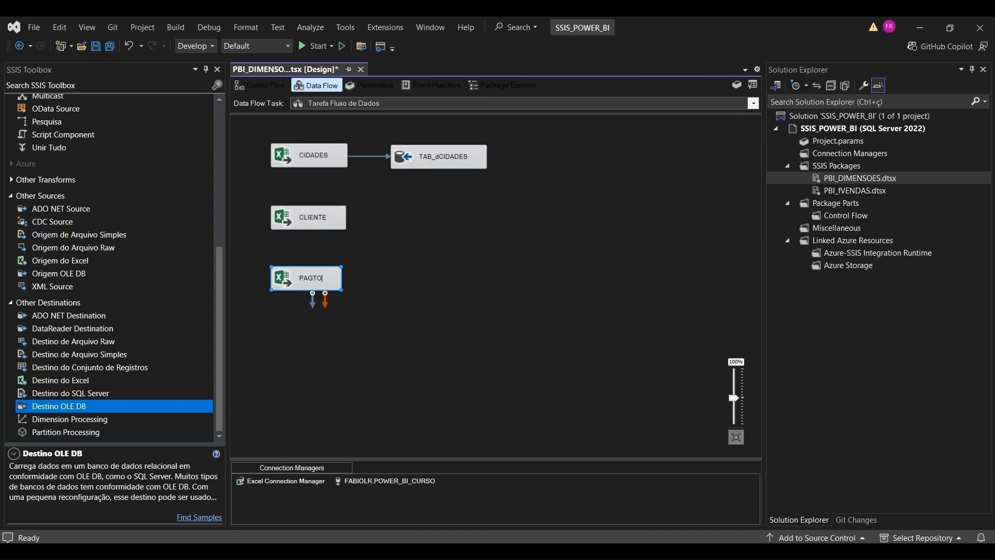
click(388, 250)
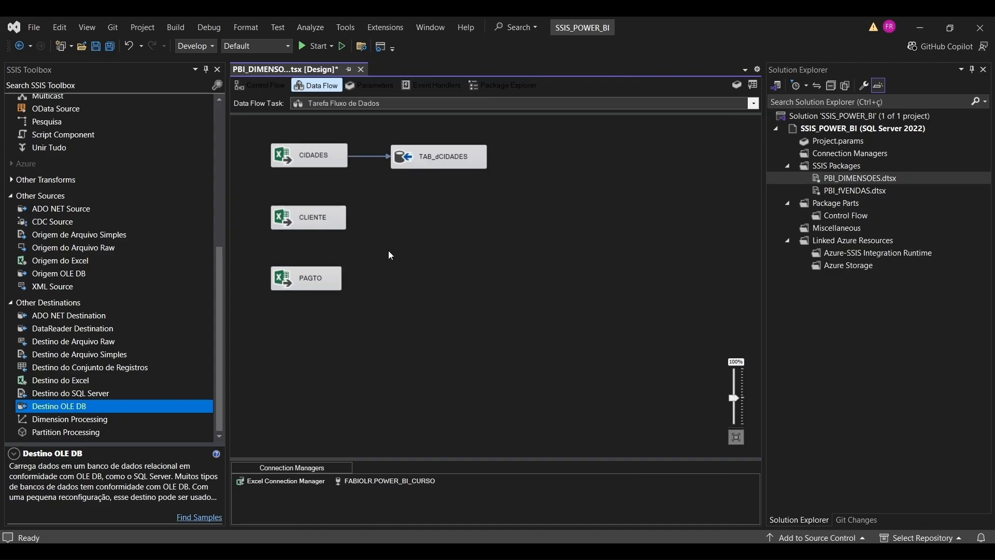
Paste another copy of the CIDADES source below PAGTO and set it to read the Produtos$ sheet with its columns
key(ctrl+v)
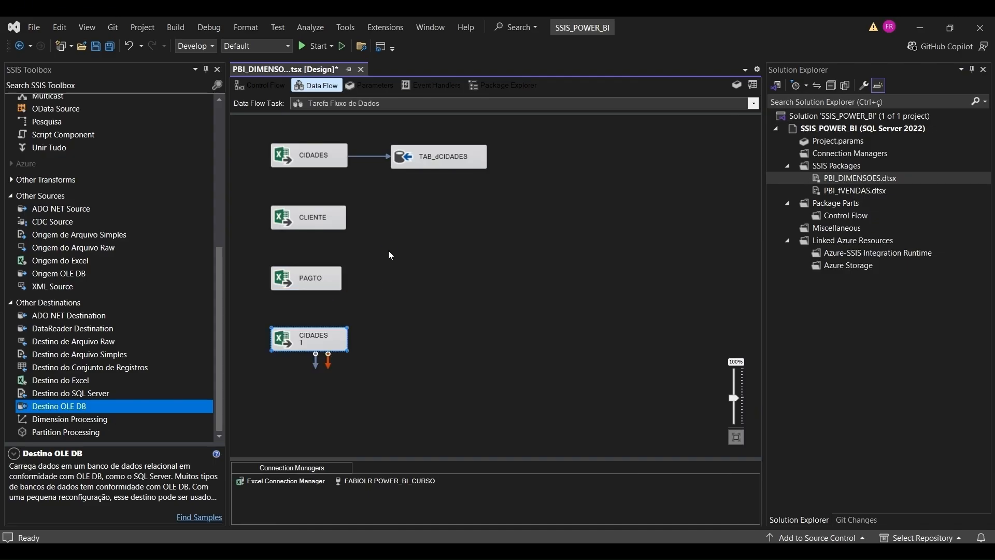
double_click(321, 337)
click(457, 283)
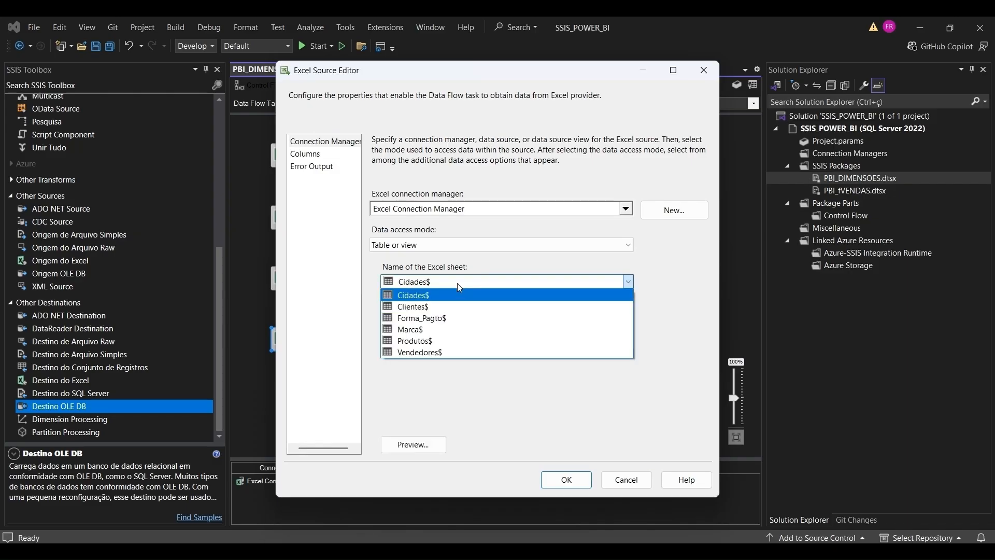
click(442, 341)
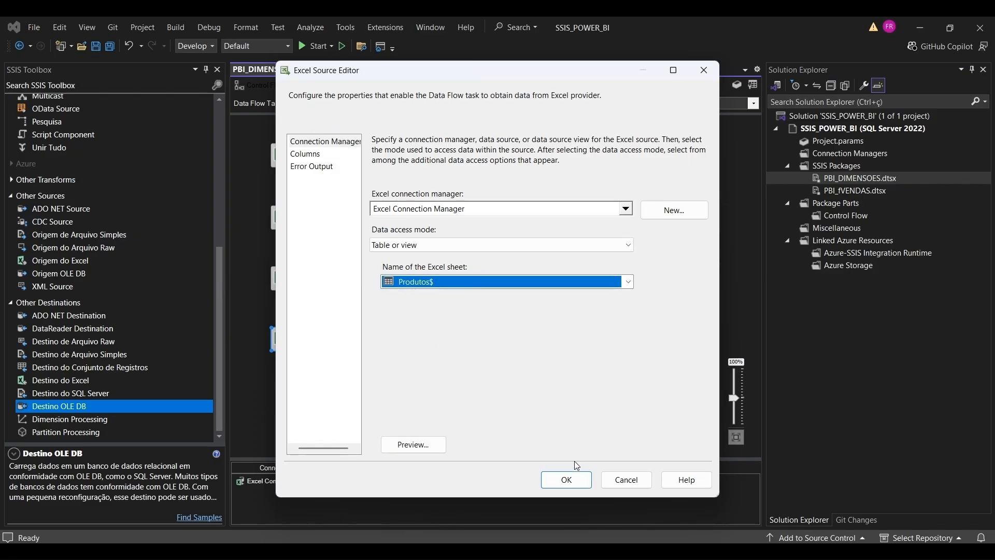
click(305, 154)
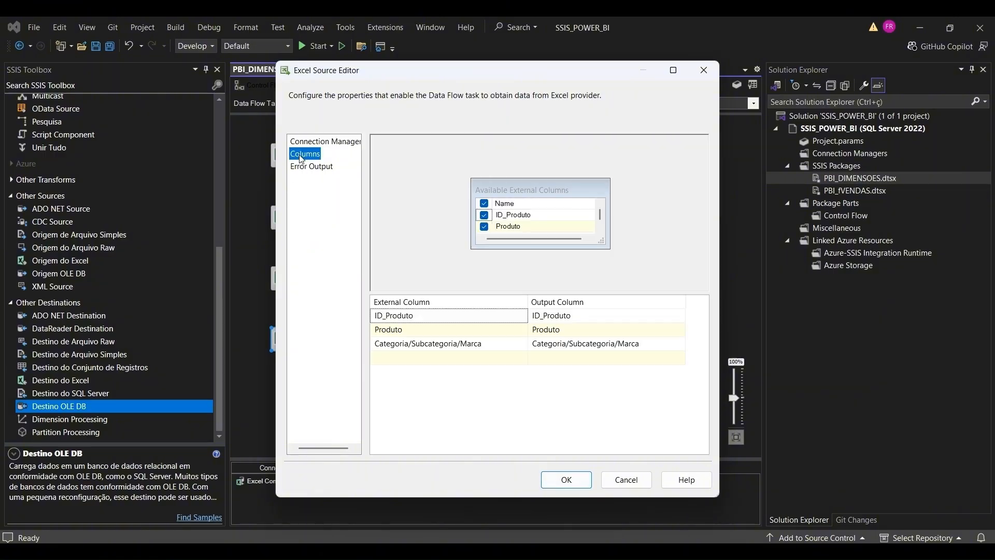
click(564, 480)
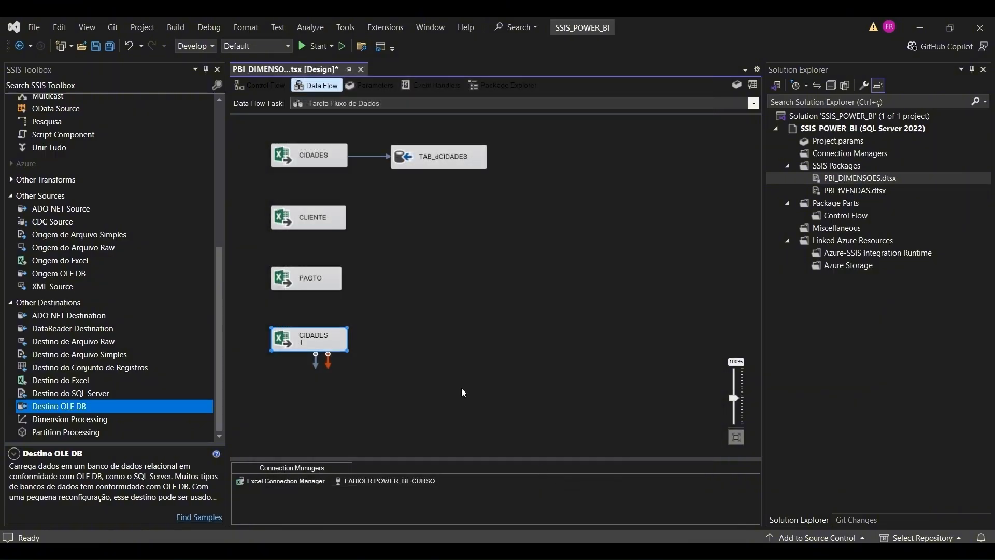
Rename the Excel source that reads the Produtos$ sheet PRODUTOS
double_click(317, 337)
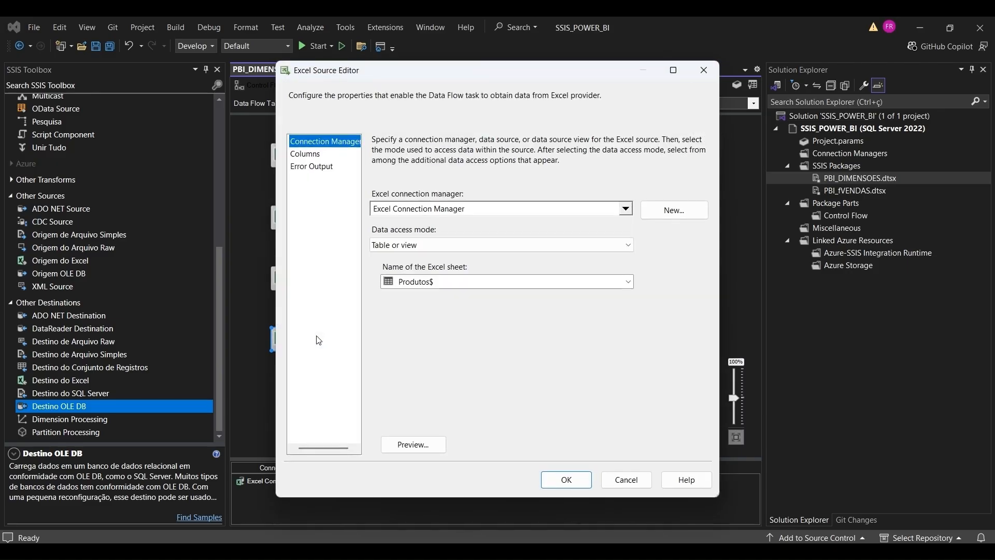
click(625, 480)
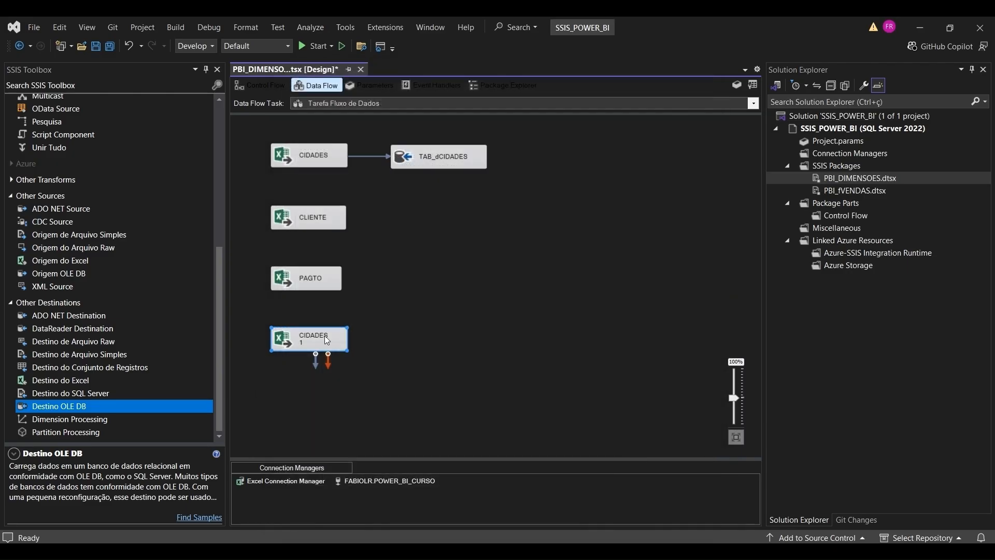
text(PRODUTOS)
click(361, 321)
Paste another copy of the CIDADES source below PRODUTOS and set it to read the Vendedores$ sheet
key(ctrl+v)
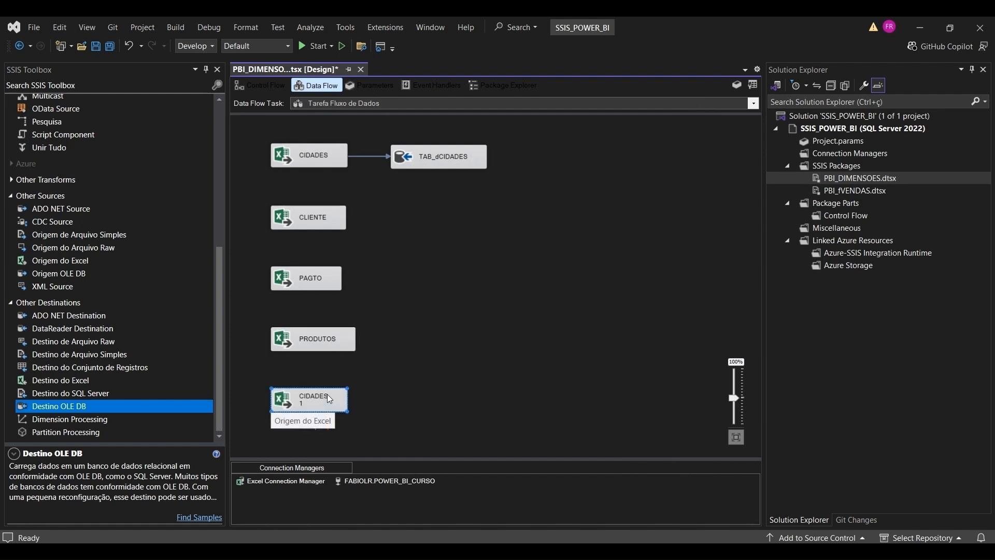
click(327, 396)
click(439, 397)
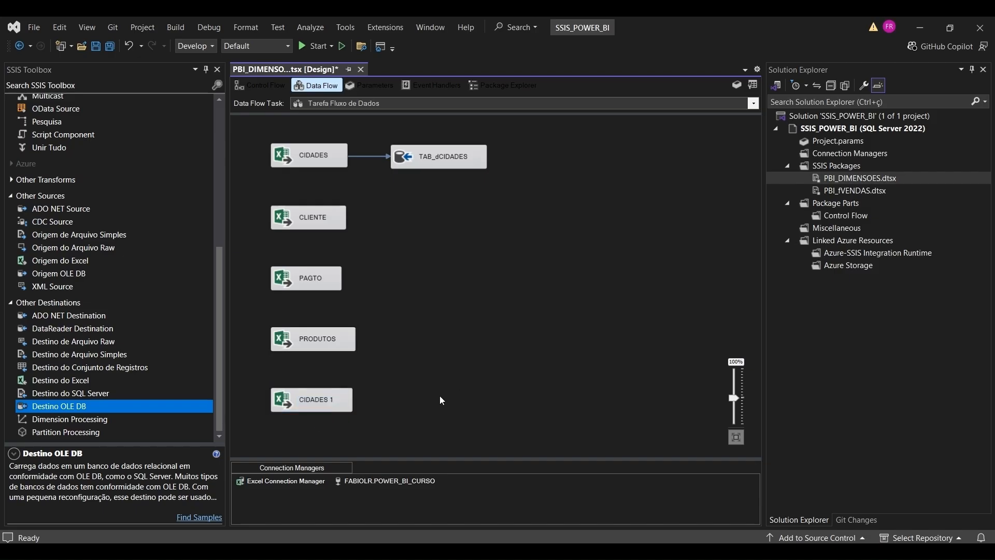
double_click(326, 398)
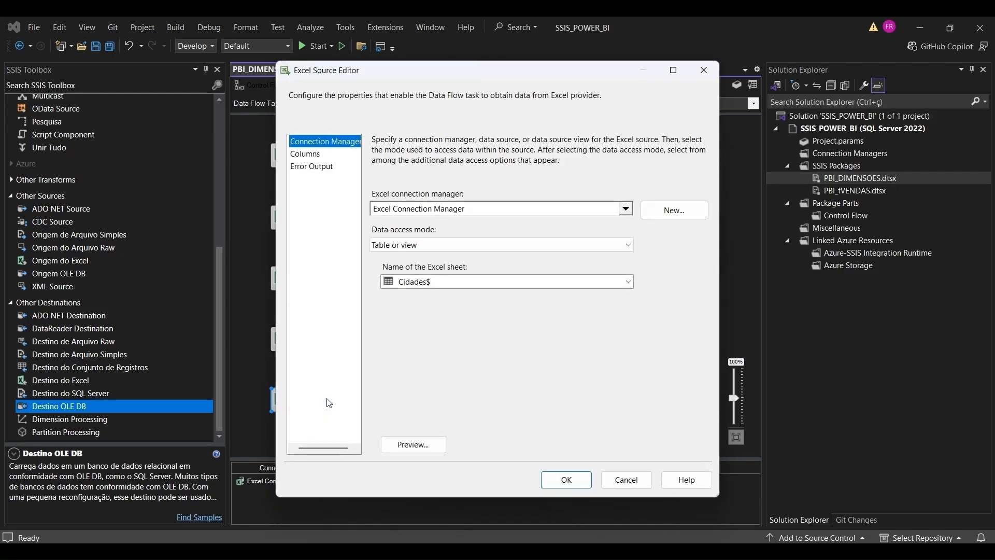
click(487, 283)
click(439, 352)
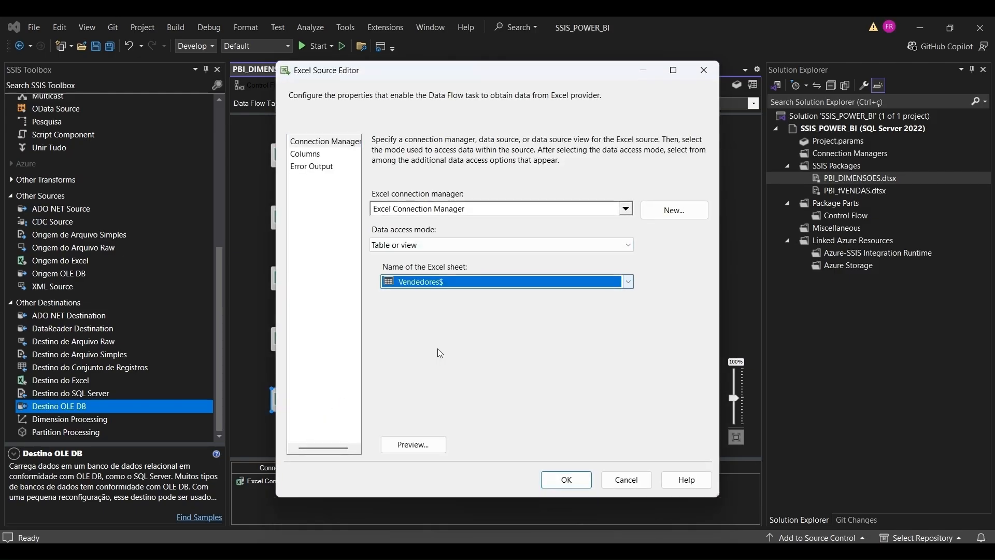
click(566, 479)
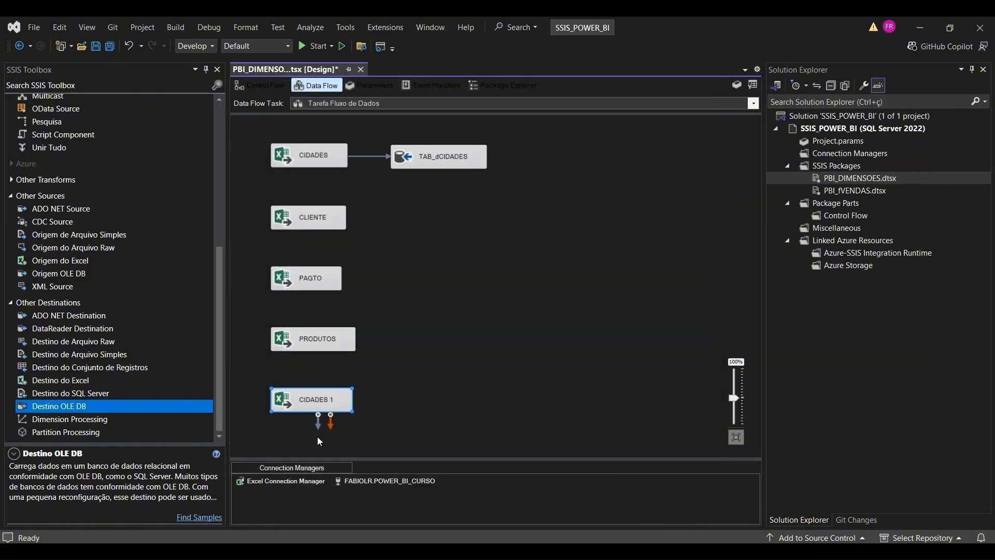
Rename the Excel source that reads the Vendedores$ sheet VENDEDORES
text(VENDEDORES)
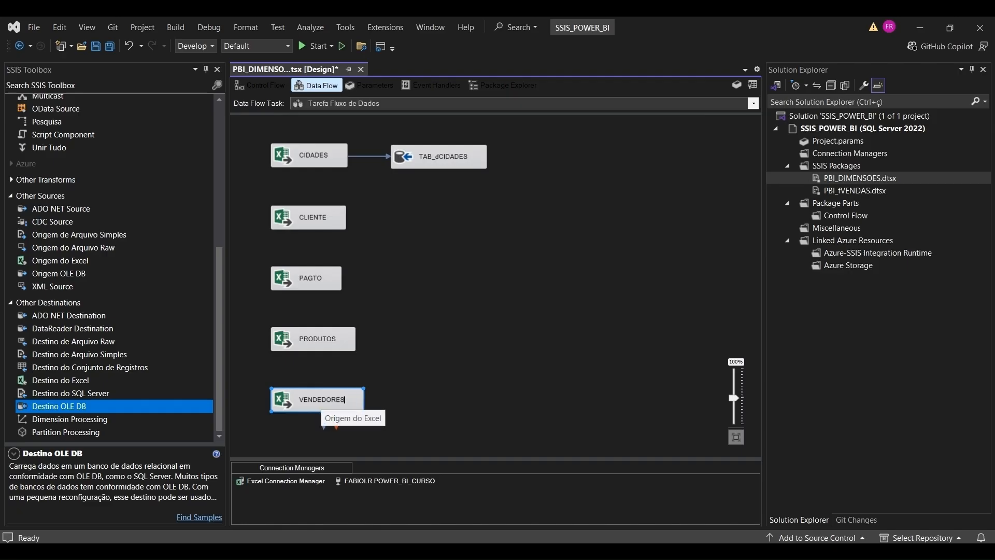
key(Return)
click(398, 364)
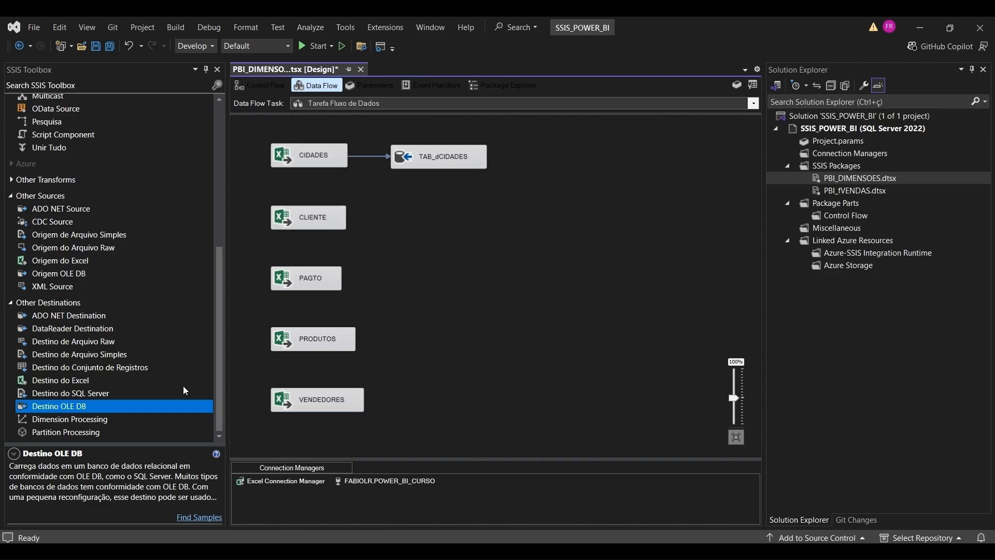
Add four OLE DB destinations, one beside each of the CLIENTE, PAGTO, PRODUTOS and VENDEDORES sources
drag(92, 404, 380, 225)
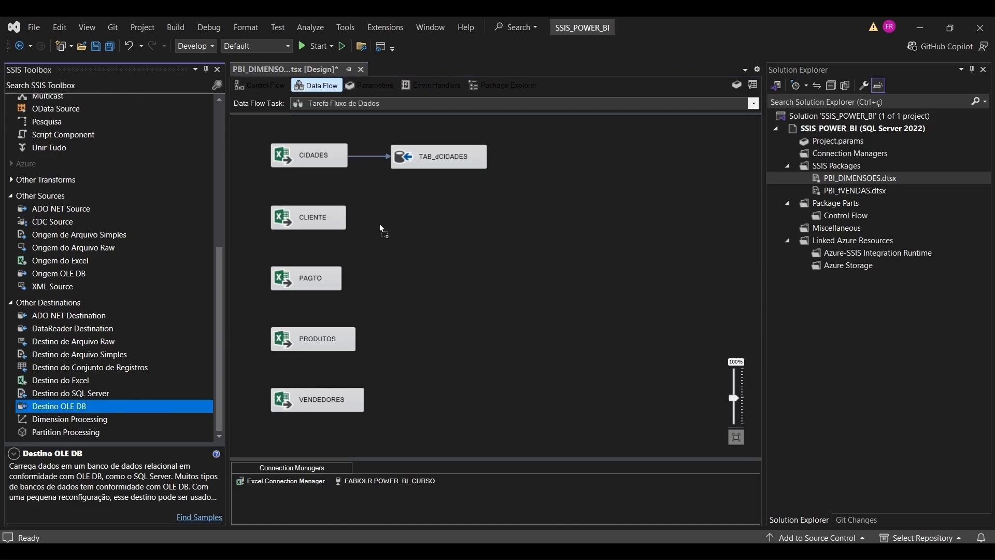
drag(440, 219, 440, 218)
drag(139, 413, 440, 268)
drag(151, 410, 438, 331)
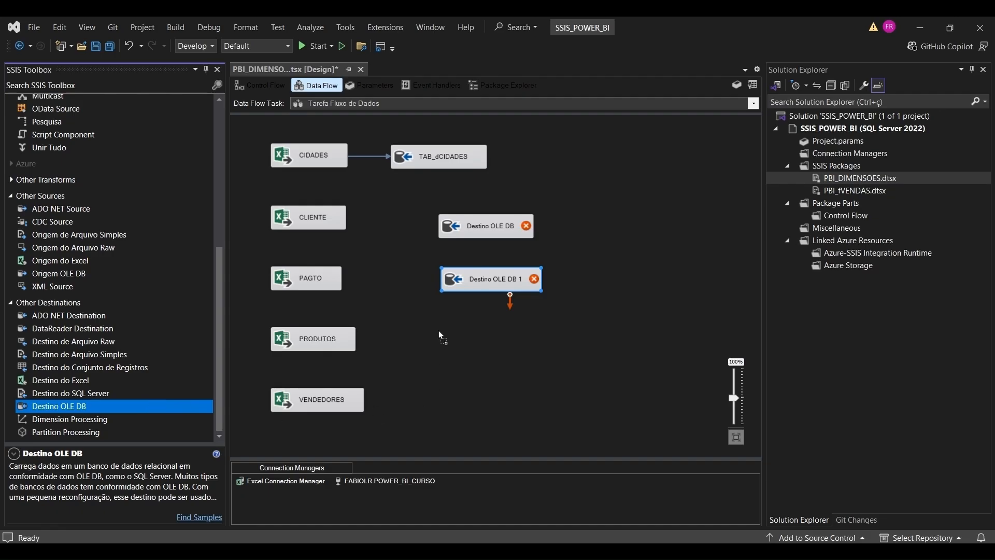
drag(449, 380, 449, 380)
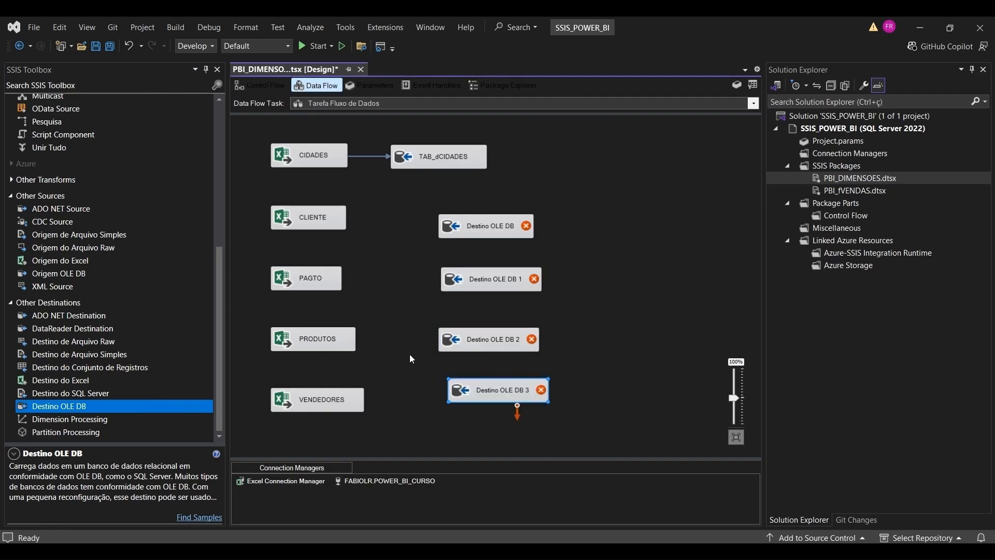
Connect the CLIENTE source to the OLE DB destination beside it and rename that destination TAB_dCLIENTES
click(334, 222)
drag(316, 240, 481, 236)
click(442, 153)
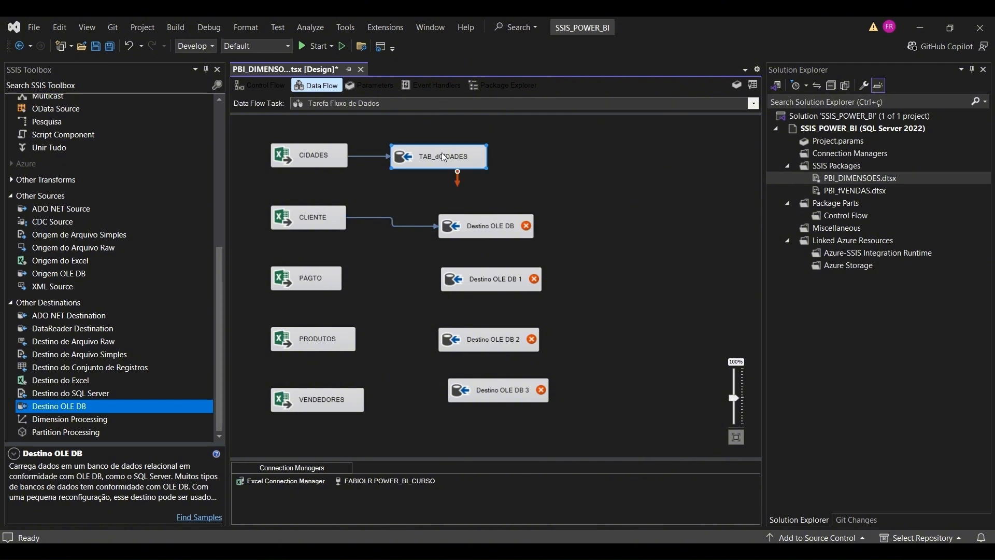
click(439, 157)
key(ctrl+c)
click(424, 178)
click(494, 230)
click(490, 226)
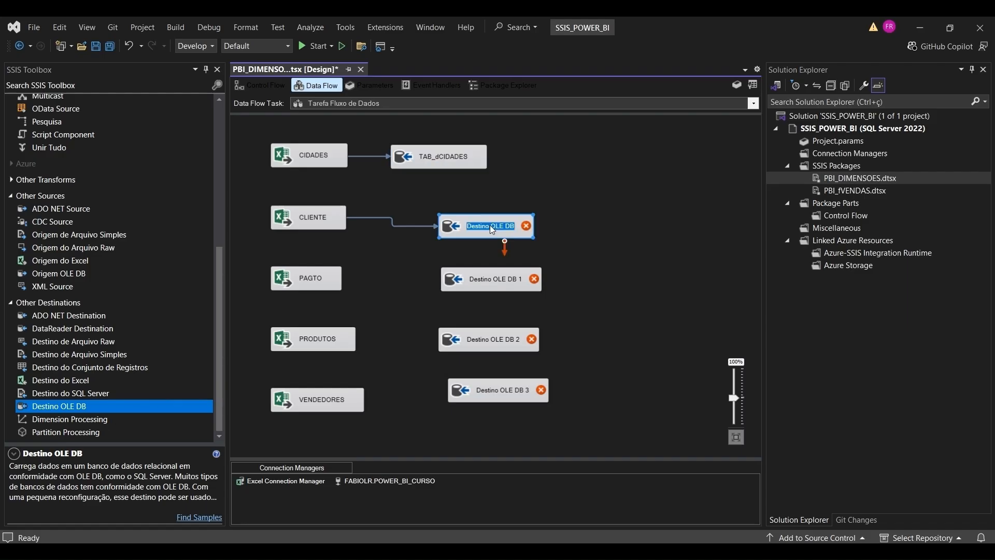
key(ctrl+v)
key(BackSpace)
key(BackSpace)
key(BackSpace)
key(BackSpace)
key(BackSpace)
key(BackSpace)
key(BackSpace)
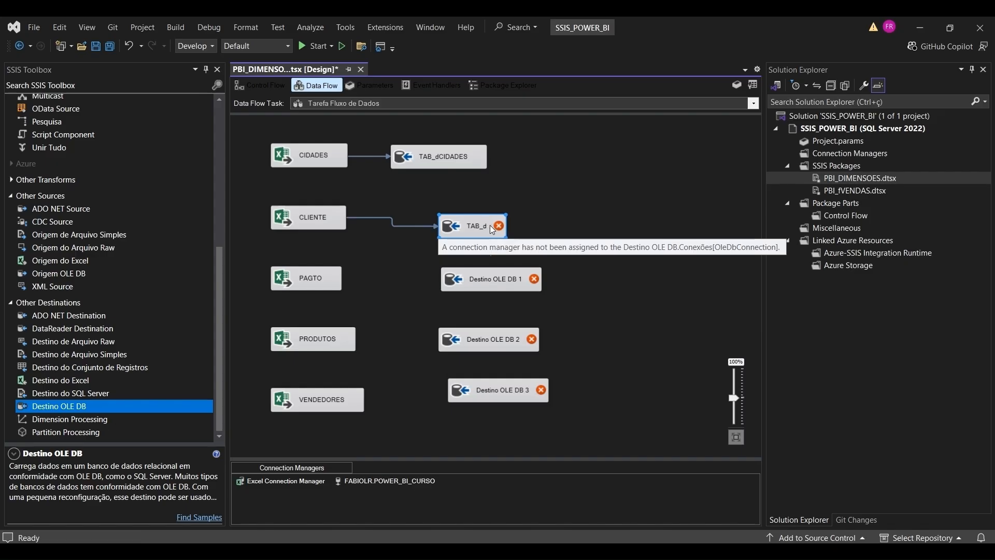
text(CLIENTES)
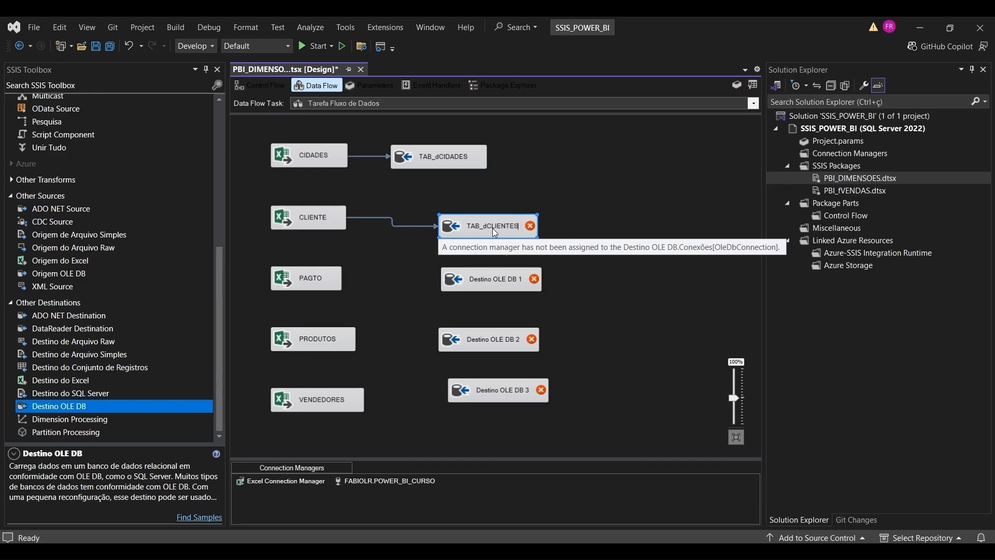
click(551, 200)
Align TAB_dCLIENTES under TAB_dCIDADES and create its SQL table TAB_dCLIENTES with the ID_Cidade, ID_Cliente and Cliente columns mapped
drag(494, 226, 447, 218)
double_click(437, 225)
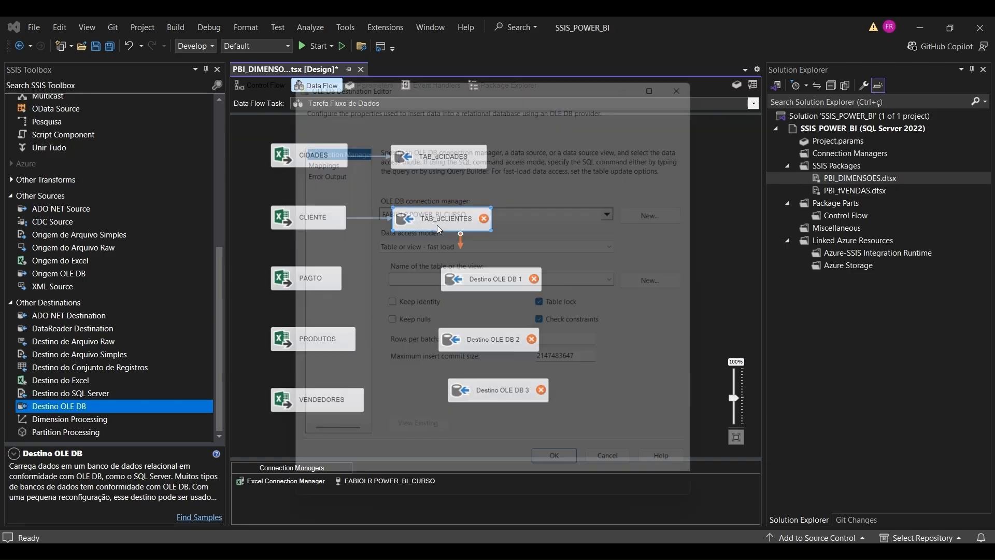
click(674, 282)
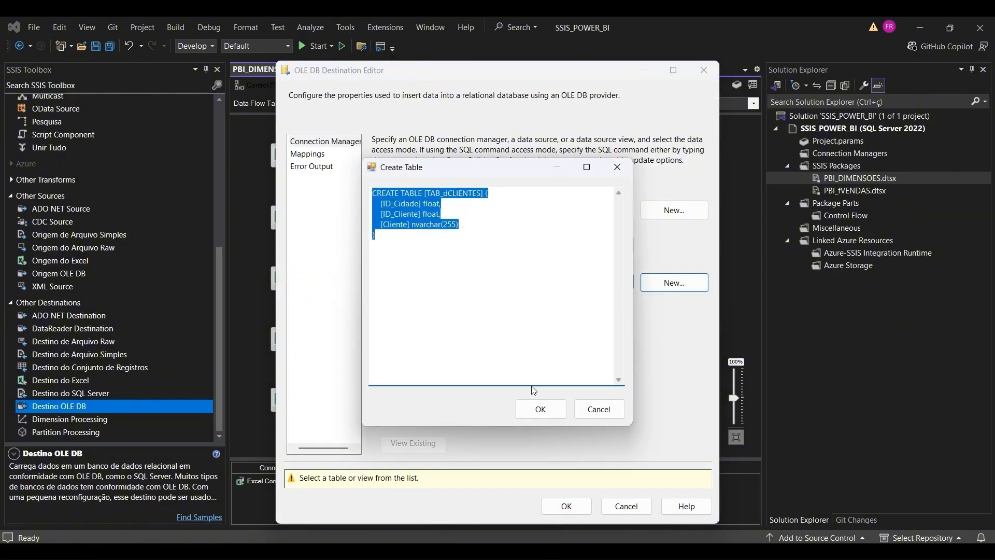
click(540, 409)
click(309, 154)
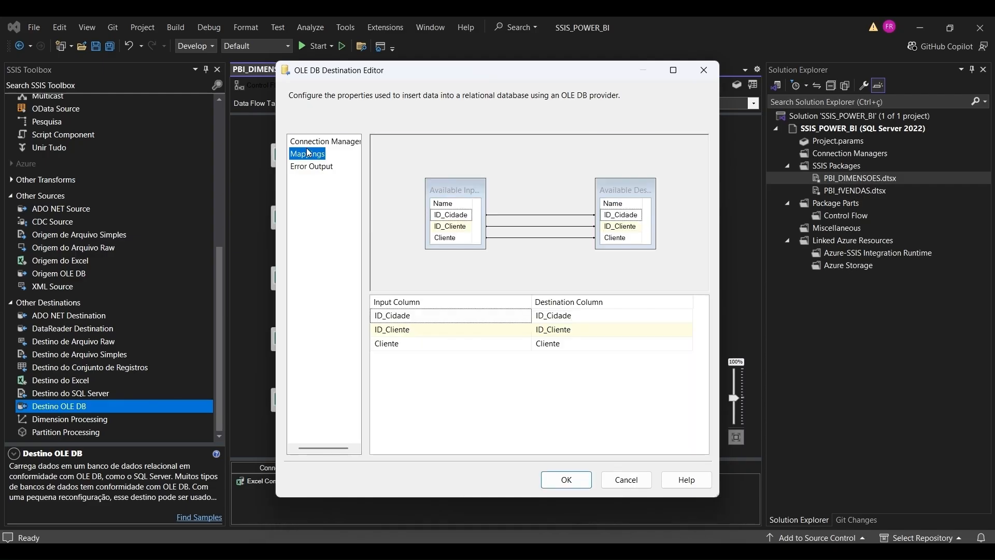
click(557, 483)
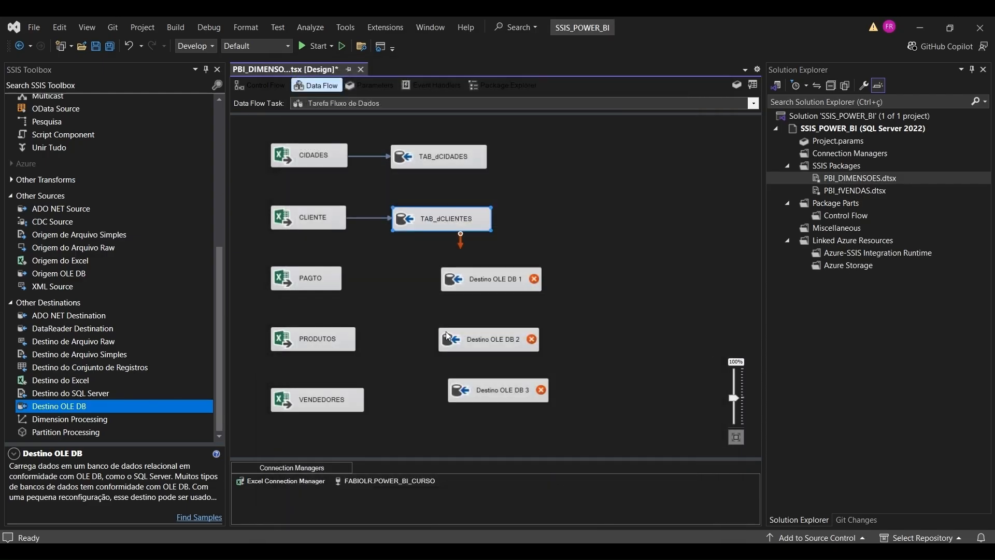
Rename the OLE DB destination beside the PAGTO source TAB_dPAGTO
click(484, 279)
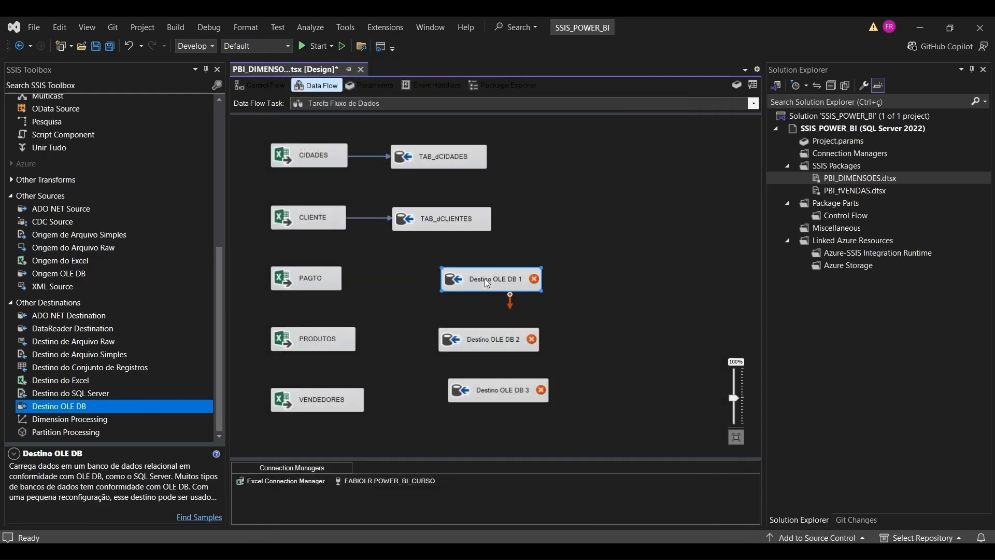
click(486, 282)
text(TAB_d)
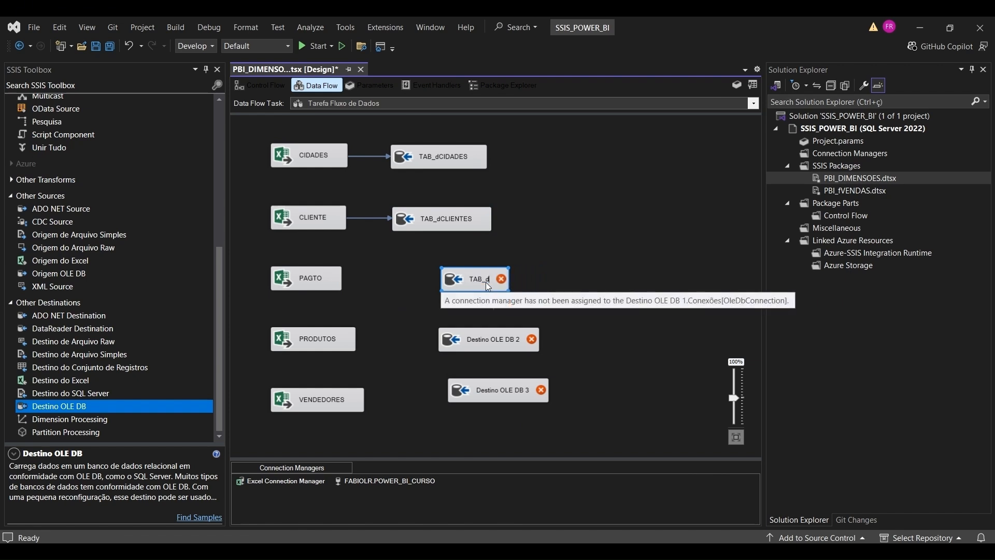
text(CPATO)
key(BackSpace)
key(BackSpace)
text(GTO)
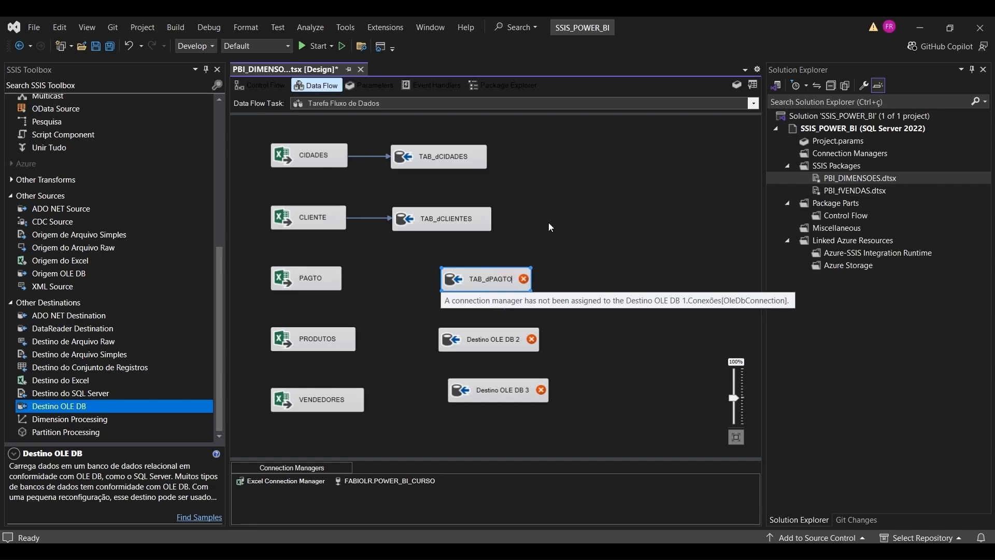
click(550, 227)
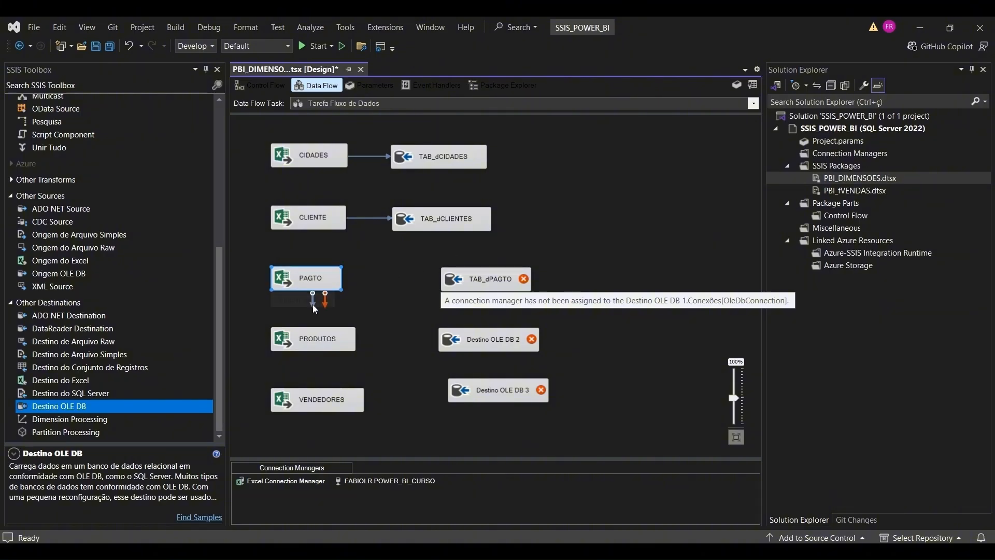
Connect PAGTO to TAB_dPAGTO and create its SQL table TAB_dPAGTO with mapped columns, aligning the destination under TAB_dCLIENTES
drag(313, 303, 477, 281)
double_click(477, 281)
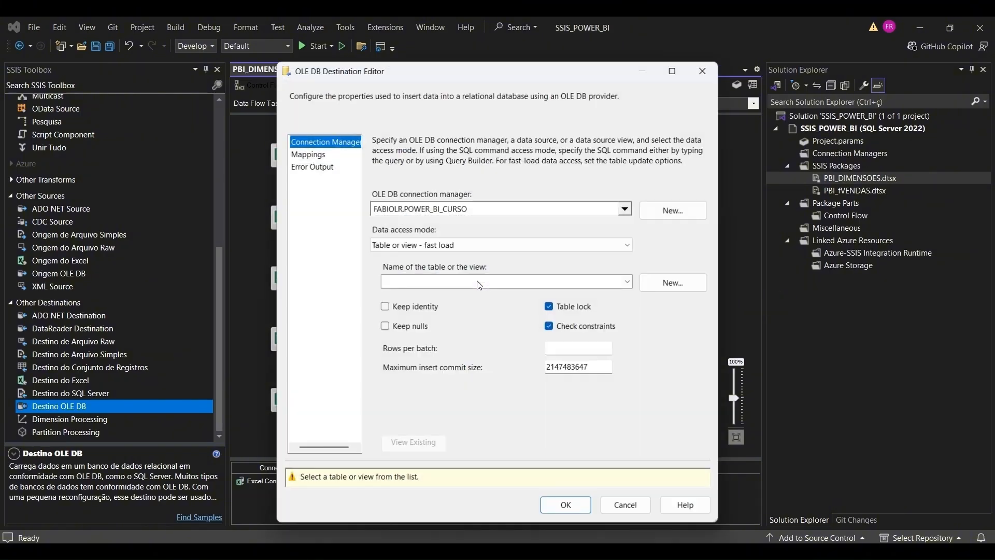
click(661, 286)
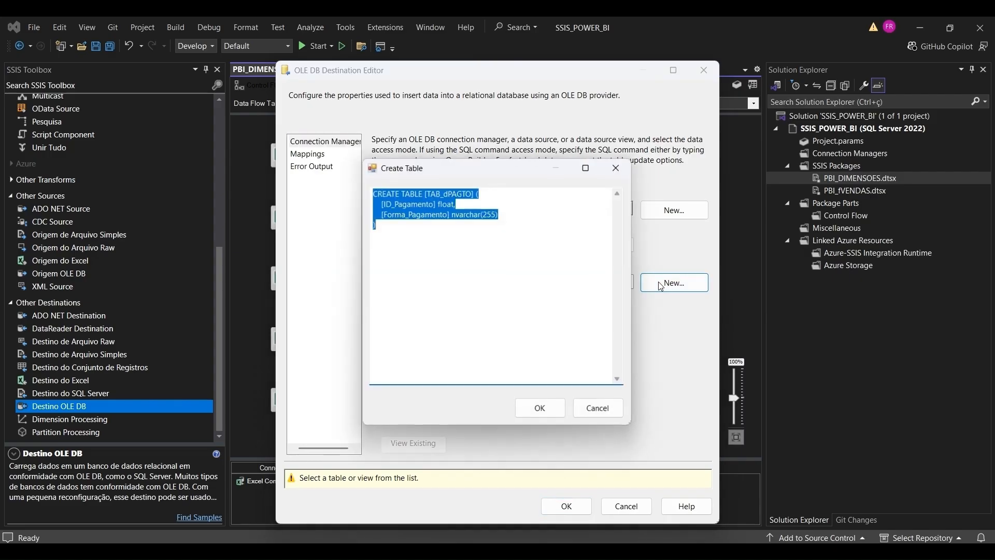
click(539, 409)
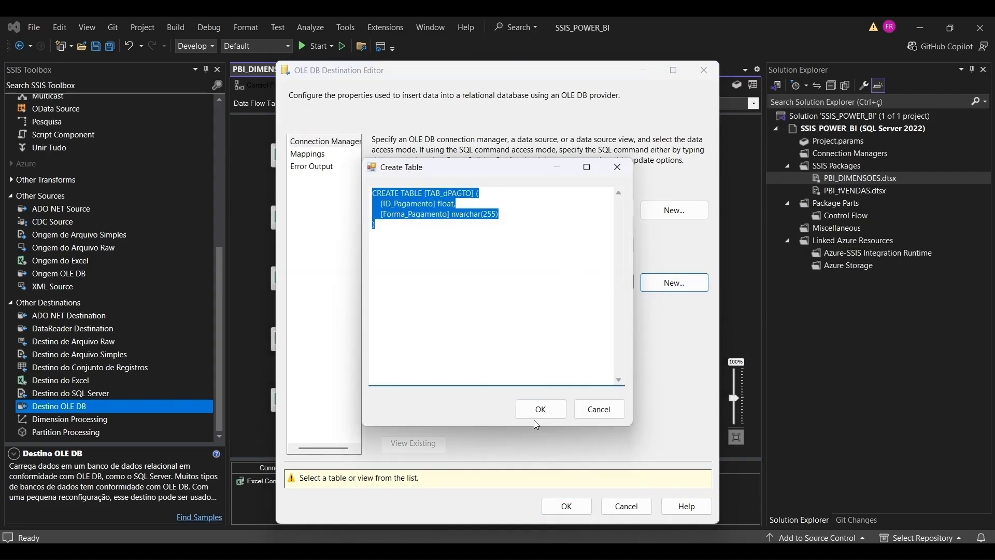
click(311, 154)
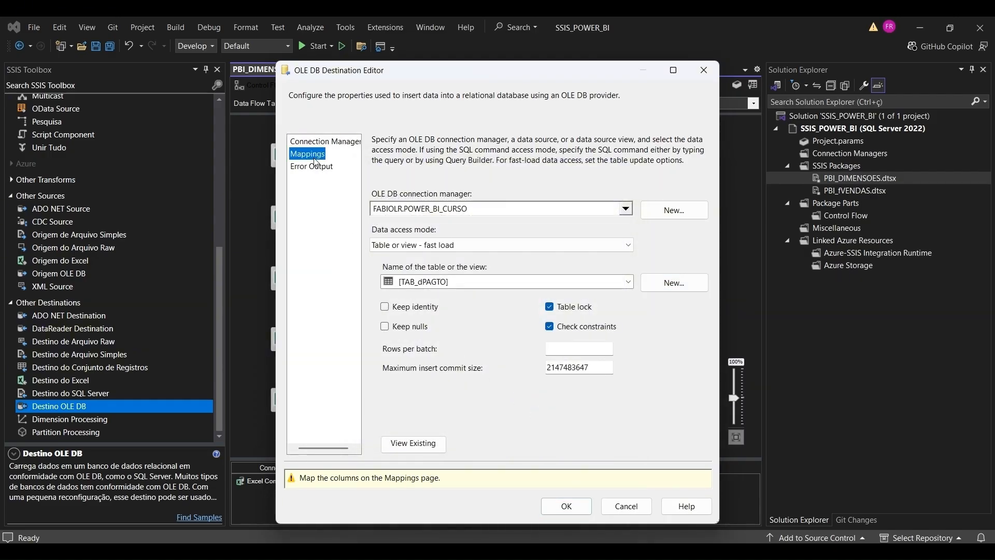
click(566, 480)
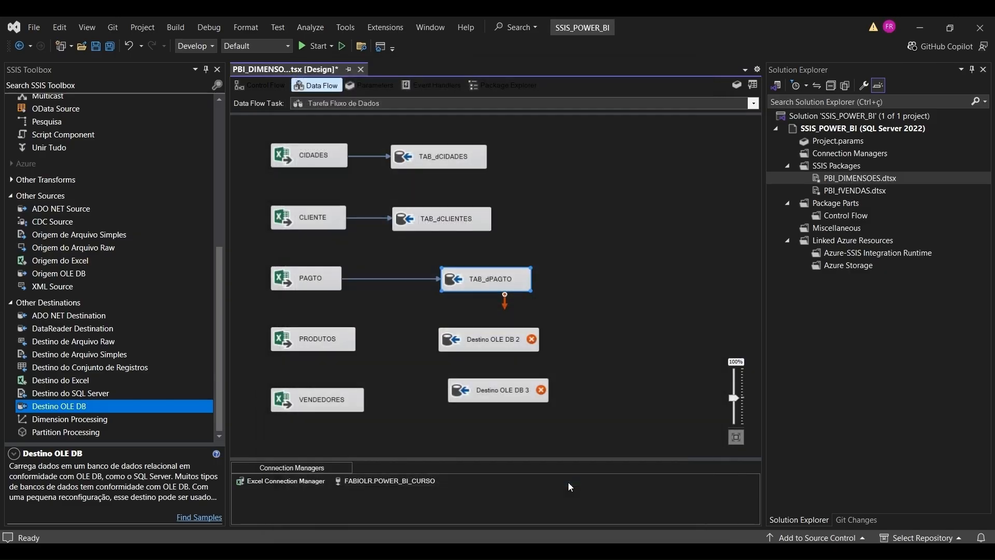
drag(486, 283, 435, 283)
Connect the PRODUTOS source to the OLE DB destination beside it and rename that destination TAB_dPRODUTOS
click(324, 342)
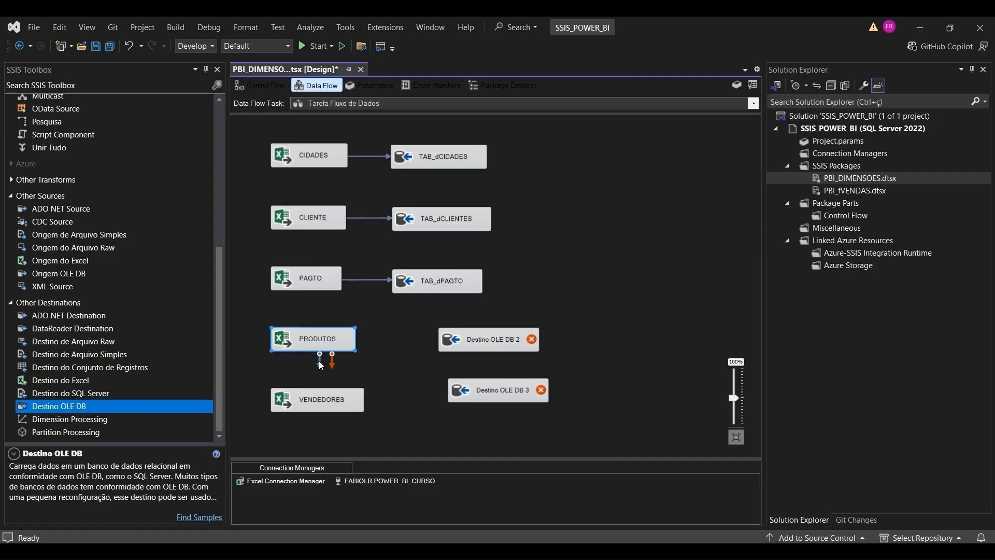
drag(321, 365, 427, 339)
double_click(427, 334)
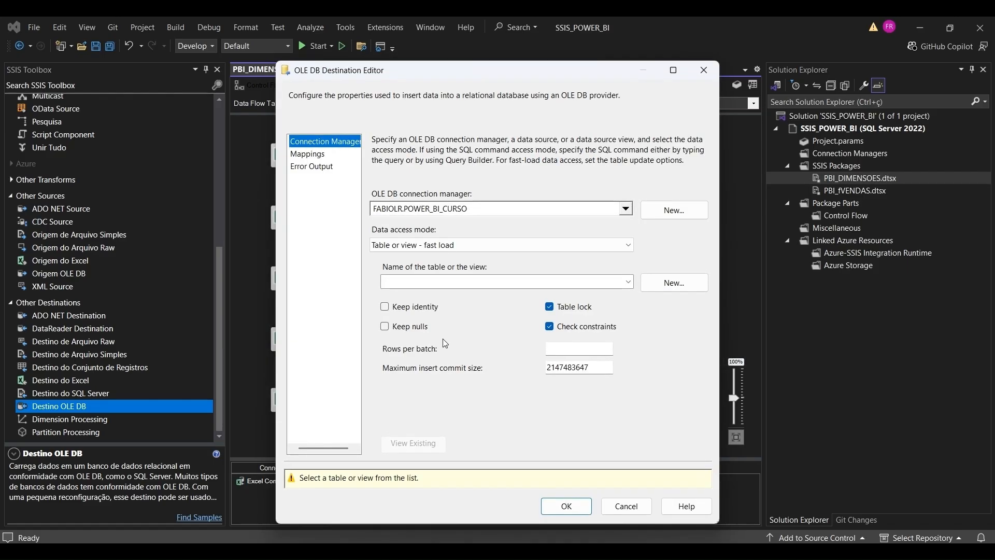
click(626, 506)
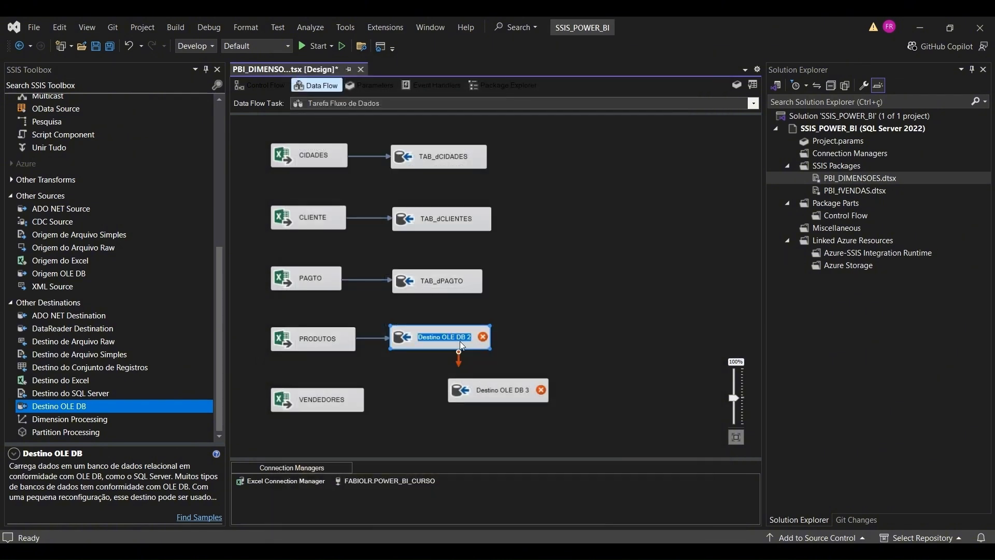
key(ctrl+v)
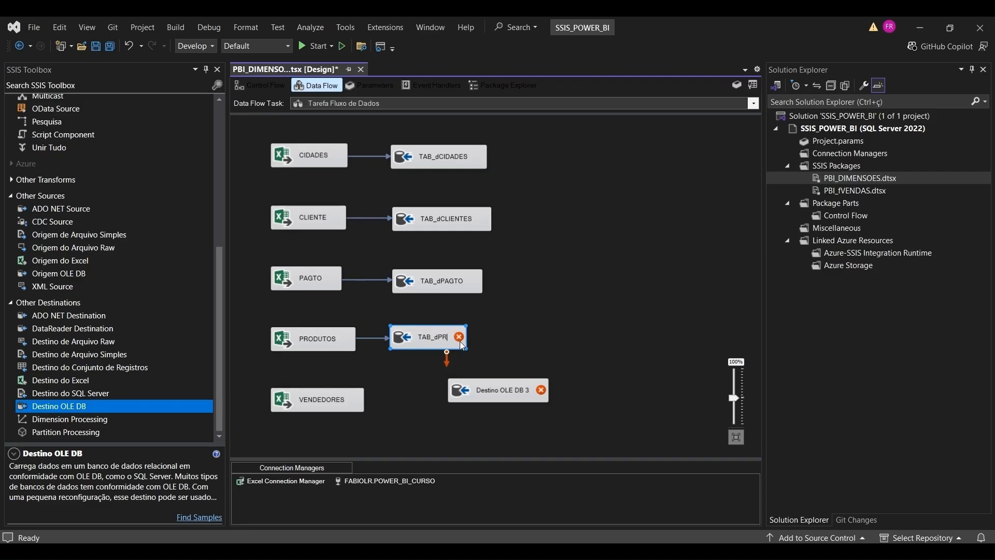
text(ODUTOS)
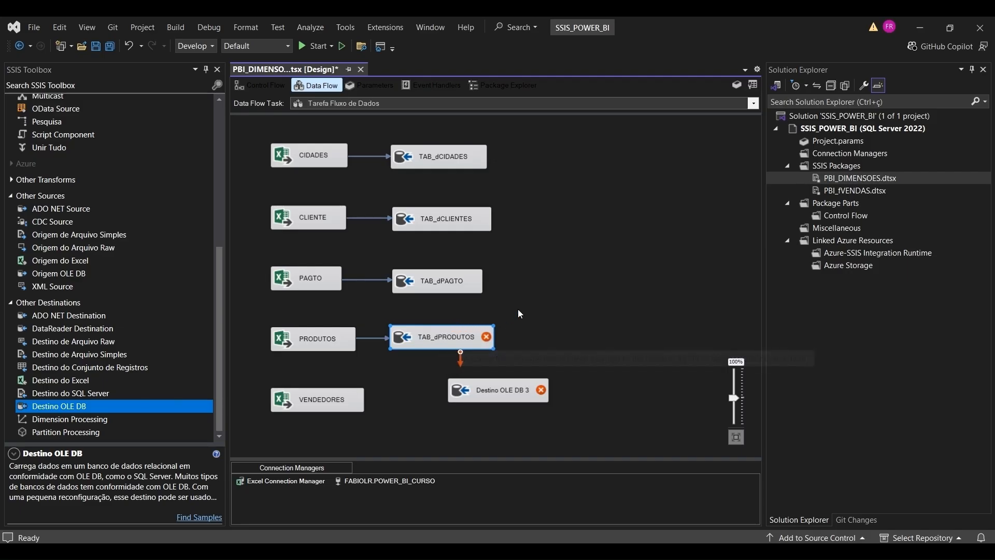
click(518, 309)
Create the SQL table TAB_dPRODUTOS for the TAB_dPRODUTOS destination, with the ID_Produto, Produto and Categoria/Subcategoria/Marca columns mapped
double_click(443, 344)
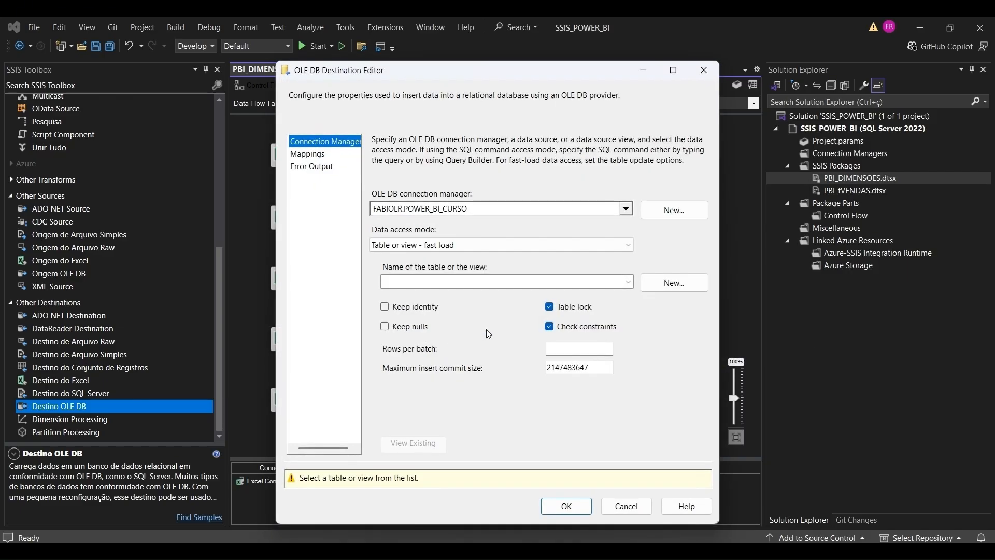
click(657, 283)
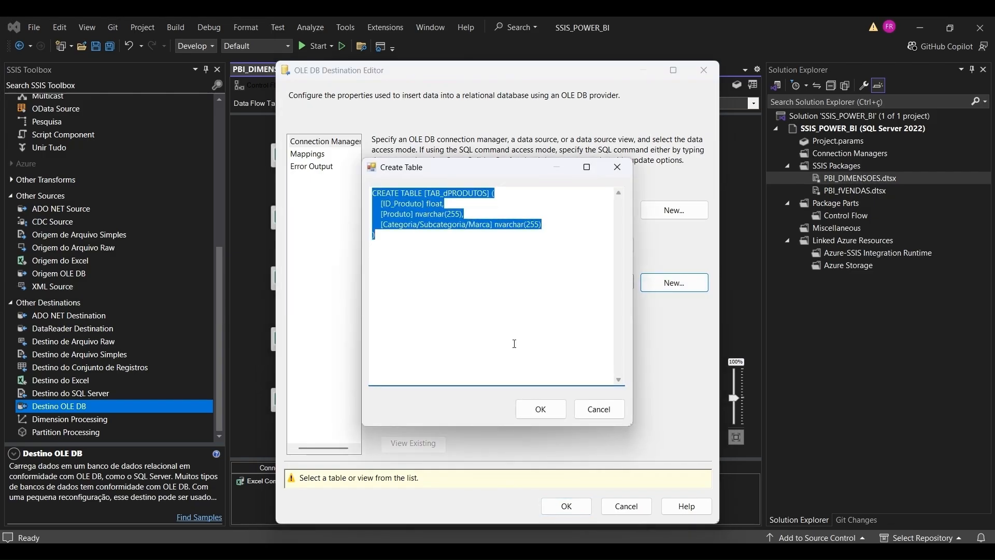
click(536, 409)
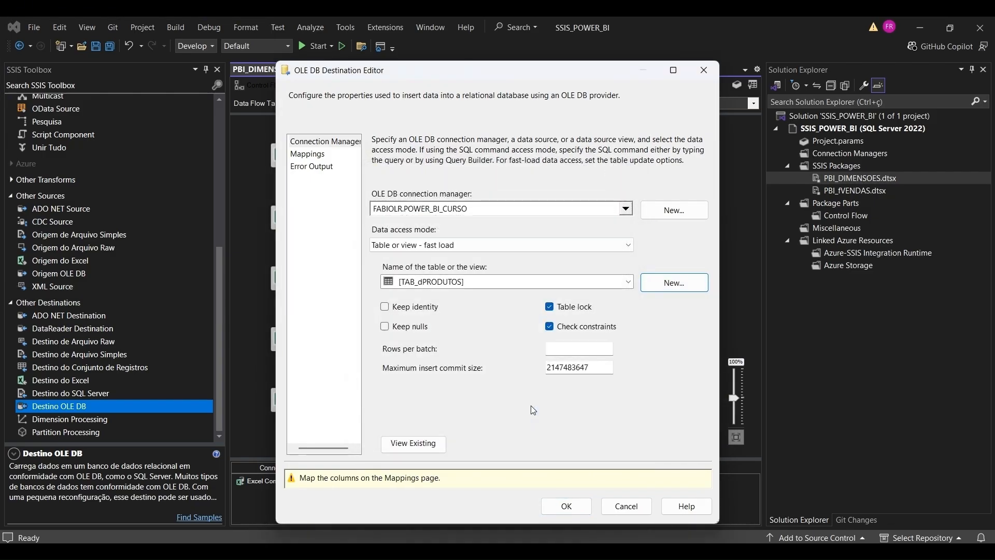
click(306, 154)
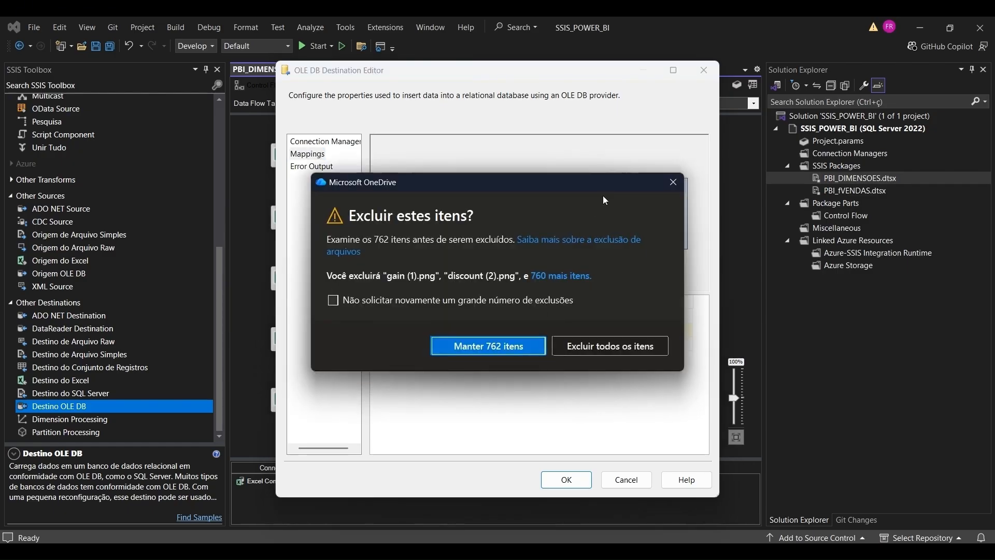
click(673, 182)
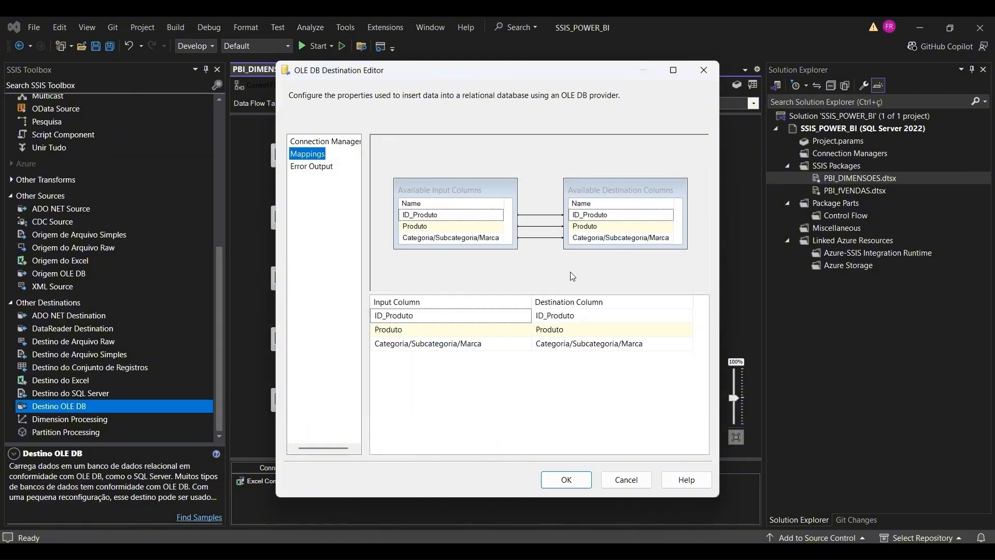
click(567, 480)
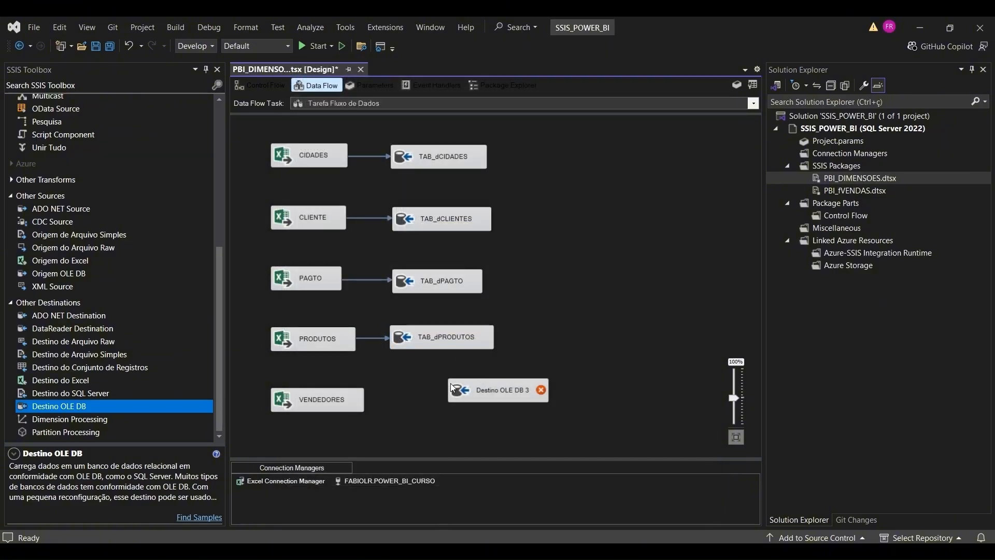
Rename the remaining OLE DB destination near the VENDEDORES source TAB_dVENDEDORES
click(482, 389)
click(487, 391)
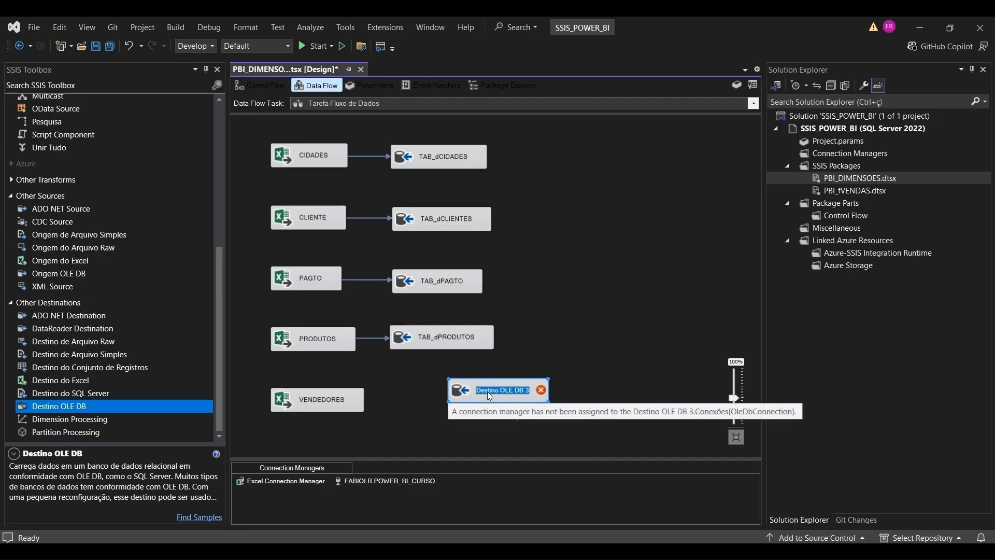
text(TAB_dCIDADES)
key(BackSpace)
key(BackSpace)
key(BackSpace)
key(BackSpace)
key(BackSpace)
key(BackSpace)
key(BackSpace)
text(VENDEDORES)
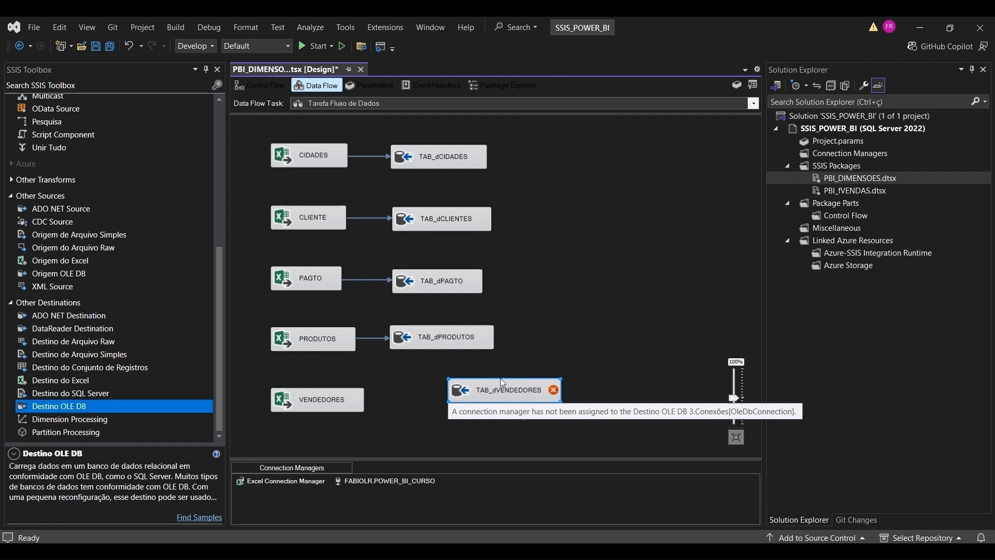
click(561, 349)
Move TAB_dVENDEDORES level with the VENDEDORES source and connect the source to it
drag(527, 390, 482, 399)
click(345, 406)
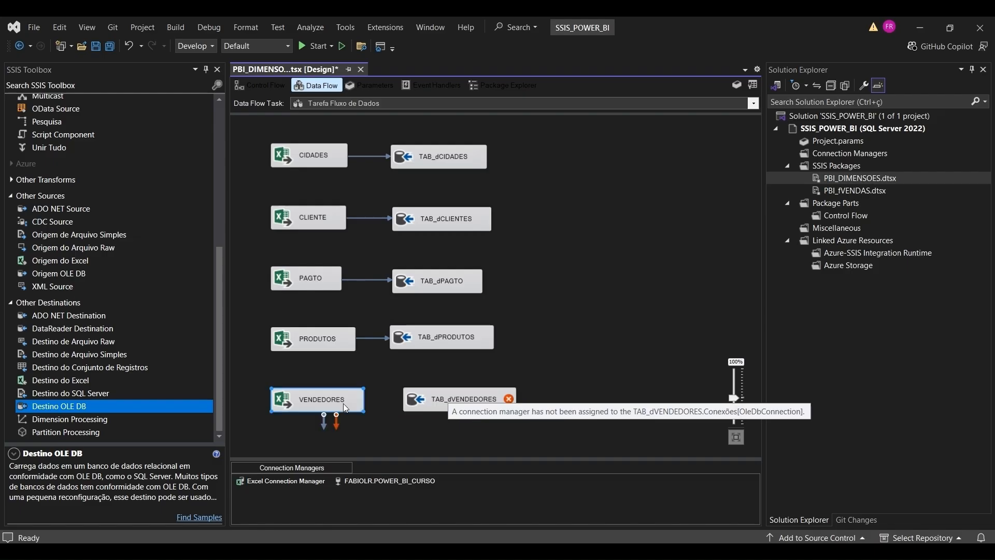
drag(323, 422, 436, 404)
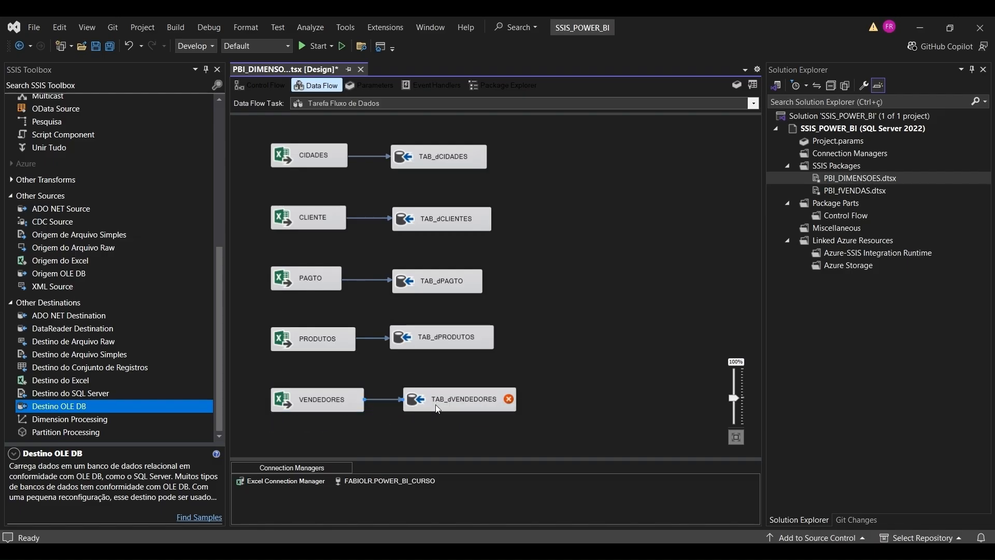
Create the SQL table TAB_dVENDEDORES for its destination, with the ID_Vendedor, Vendedor, URL_Foto and Gerente columns mapped
double_click(435, 404)
click(676, 284)
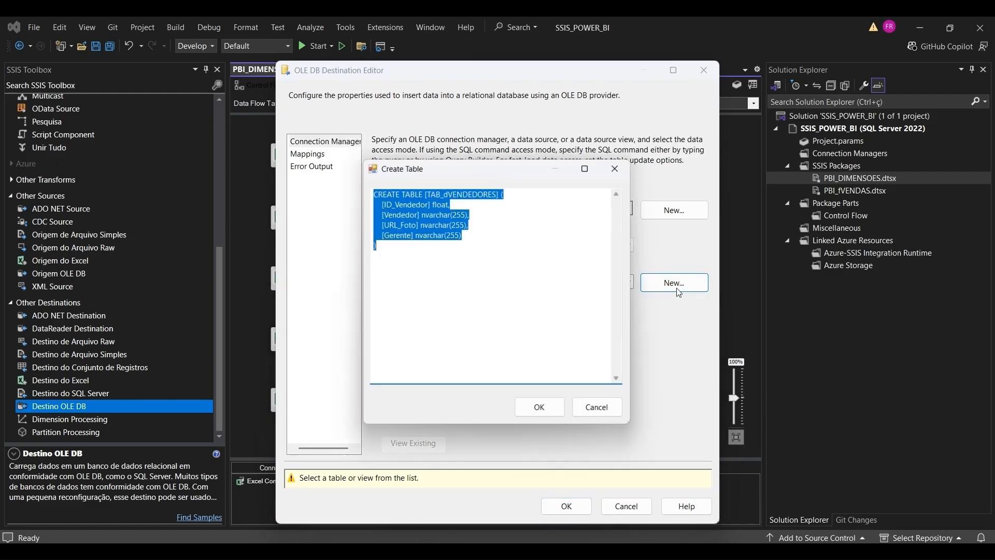
click(540, 409)
click(311, 155)
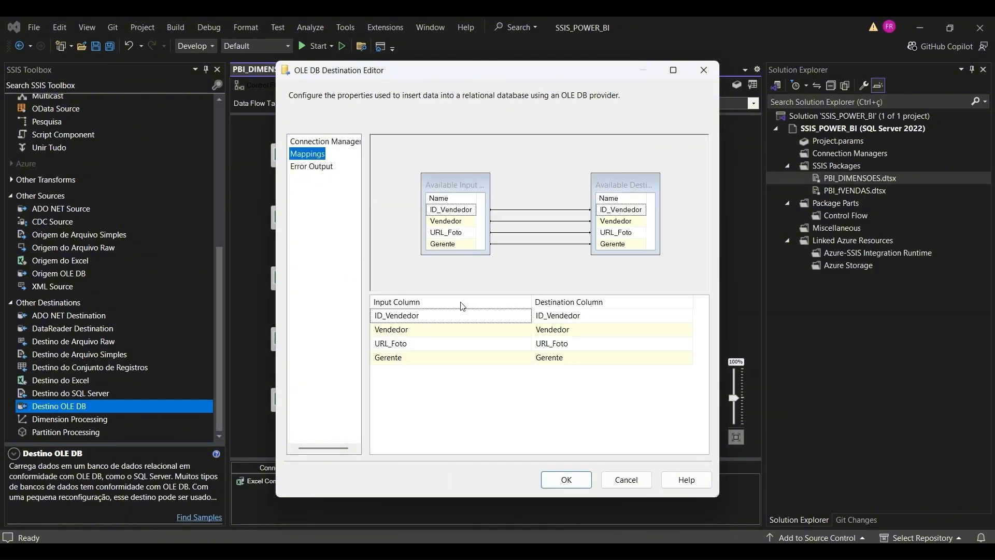
click(570, 476)
click(558, 356)
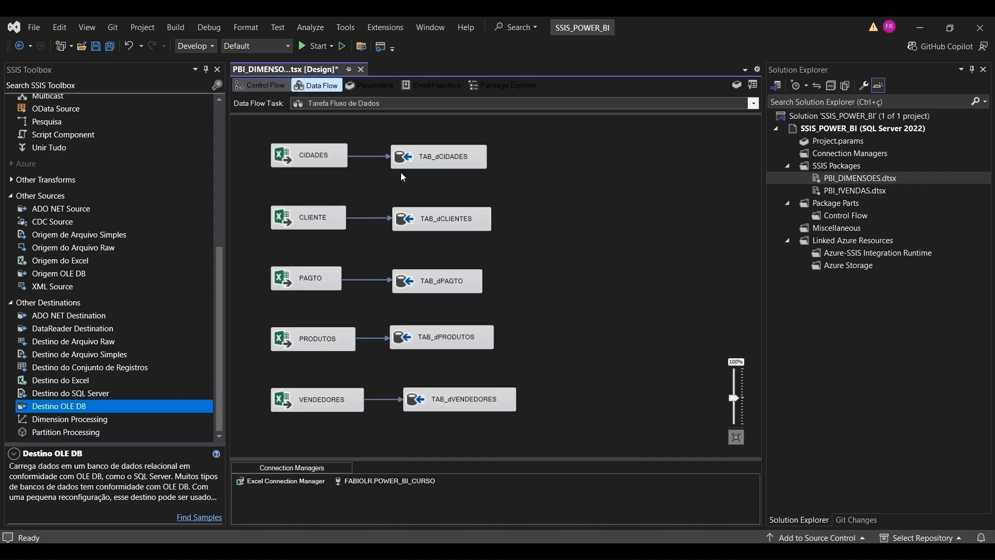
Save the PBI_DIMENSOES package and return to its data flow
click(259, 85)
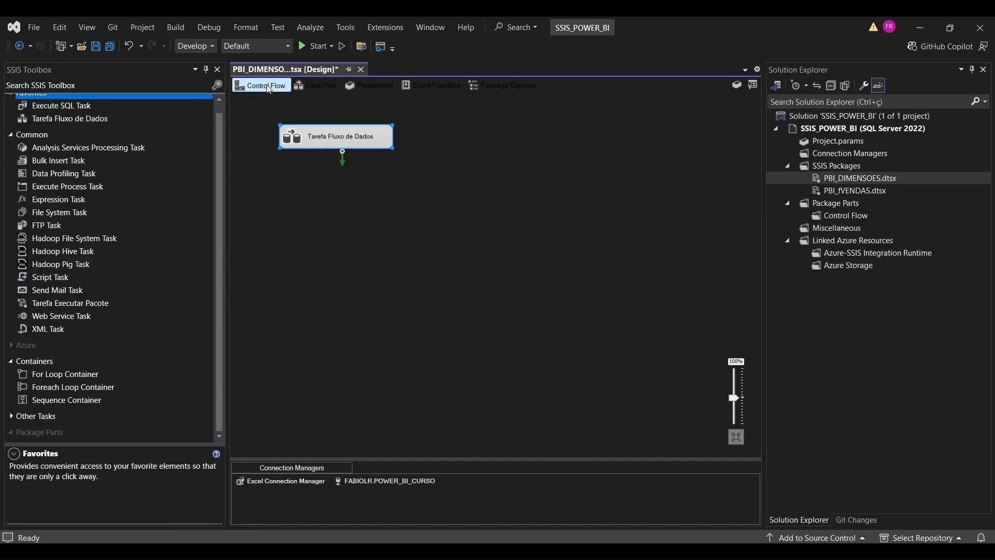
right_click(302, 67)
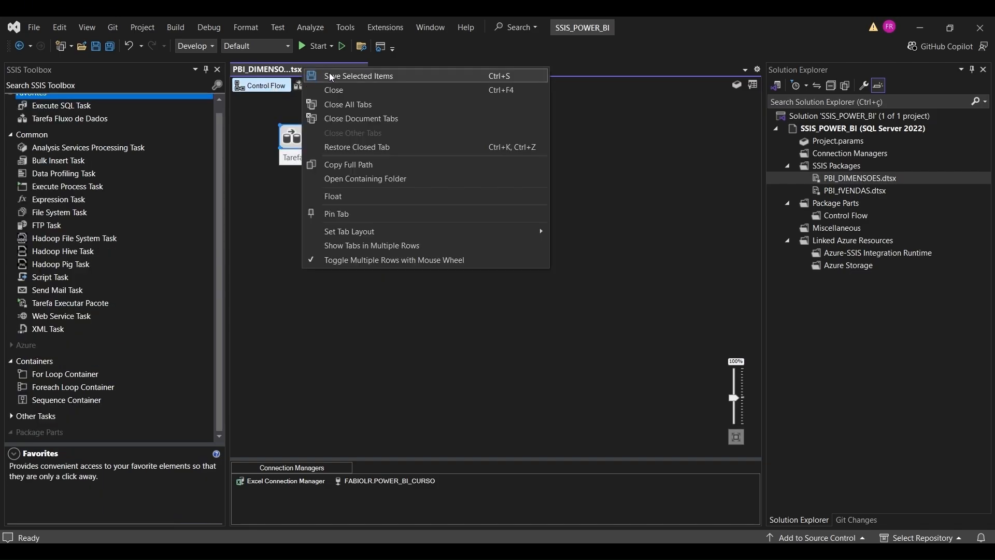
click(329, 74)
click(317, 85)
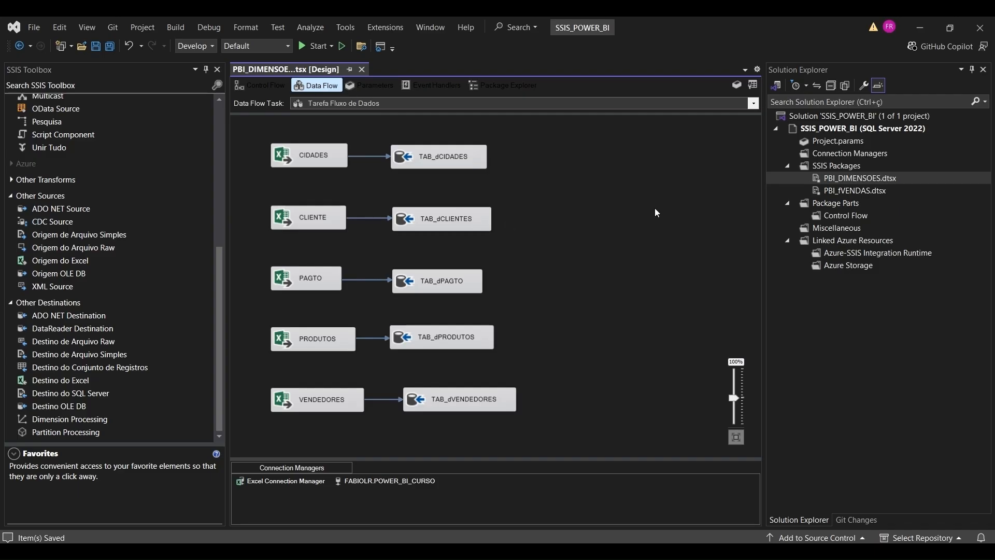
Execute the PBI_DIMENSOES package, check the status of all five dimension loads, and stop debugging
right_click(850, 179)
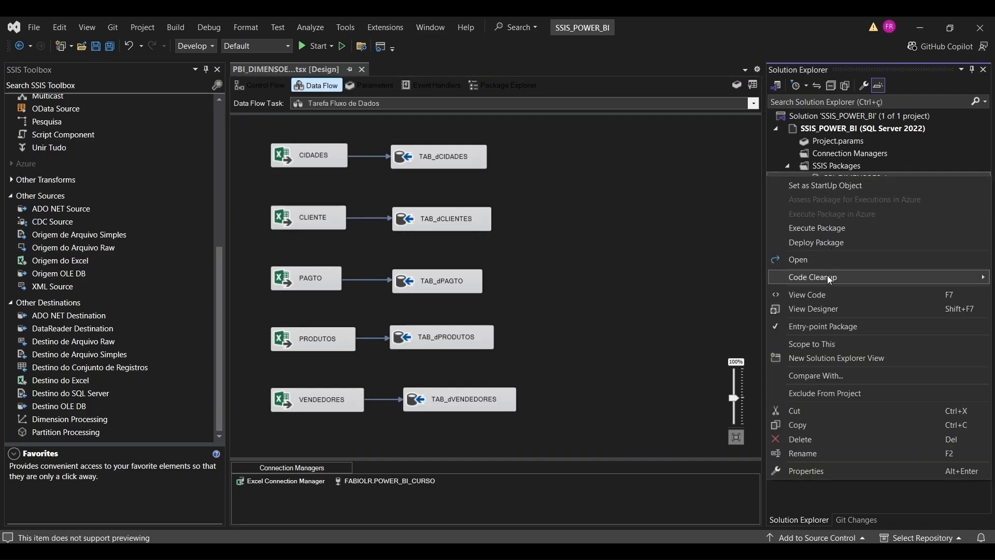
click(841, 229)
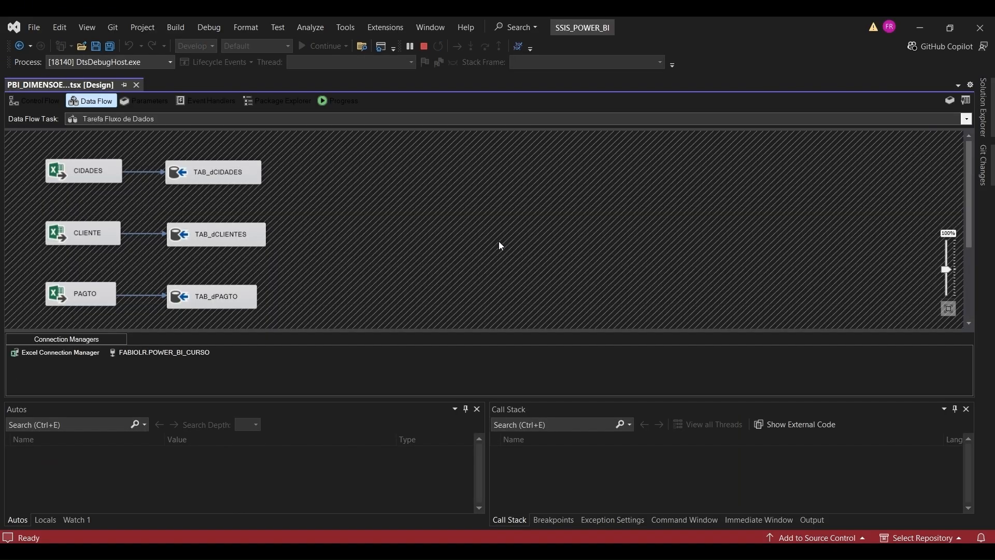
scroll(387, 215, down, 2)
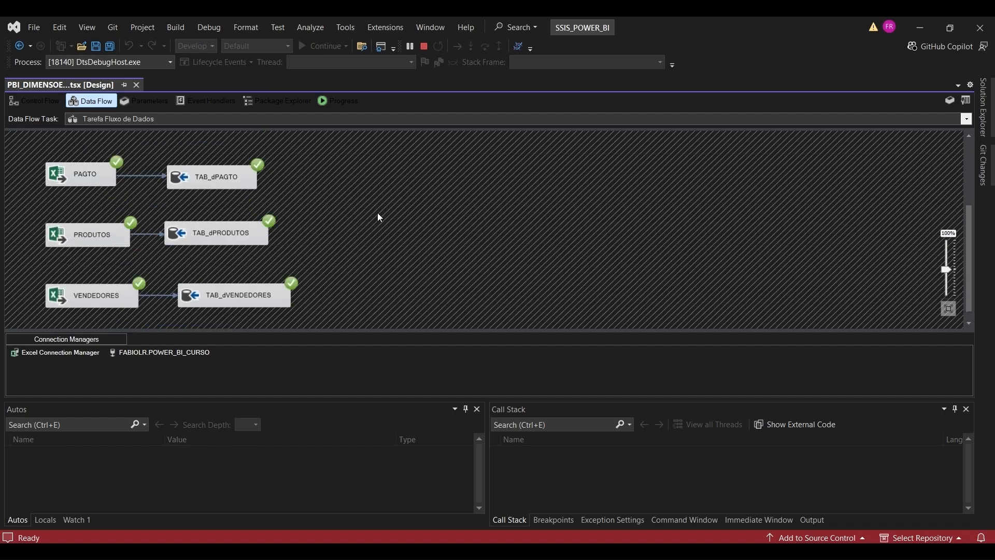
scroll(379, 215, down, 1)
scroll(379, 217, up, 5)
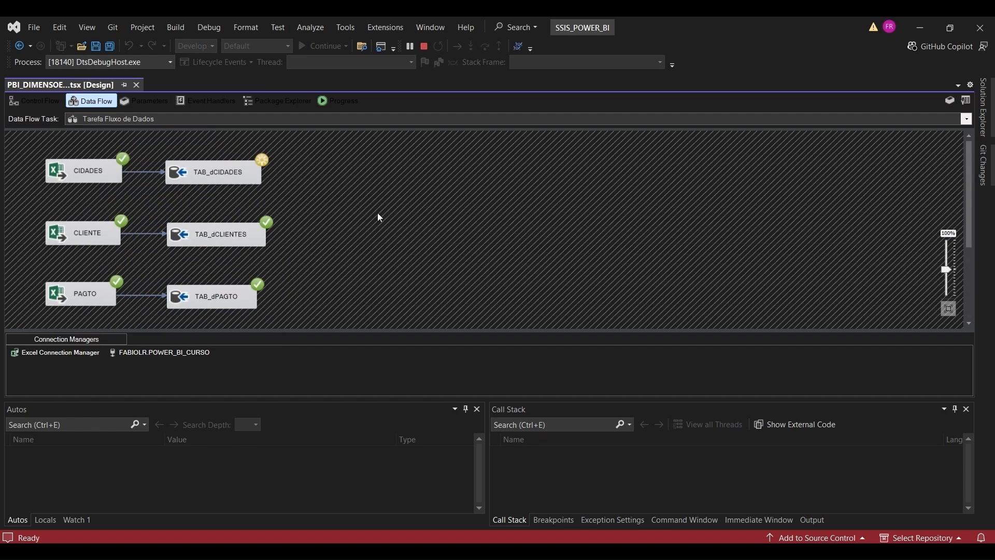
scroll(379, 217, down, 5)
scroll(379, 217, up, 5)
scroll(379, 216, up, 1)
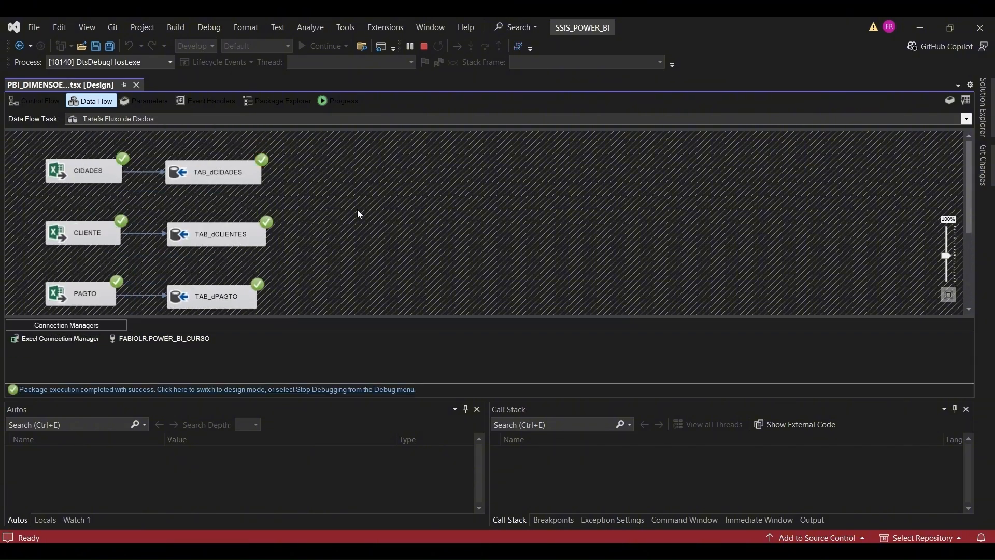
scroll(365, 203, down, 5)
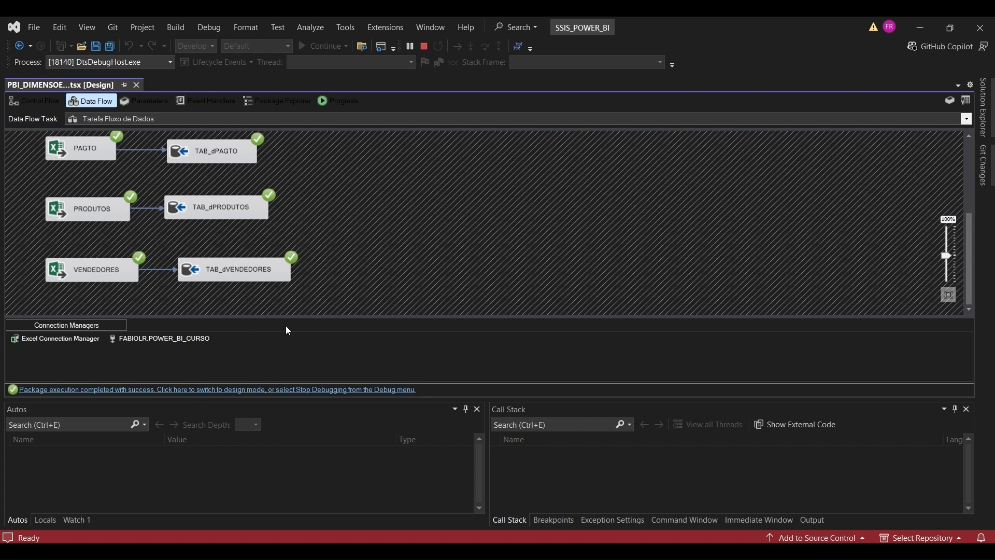
click(425, 46)
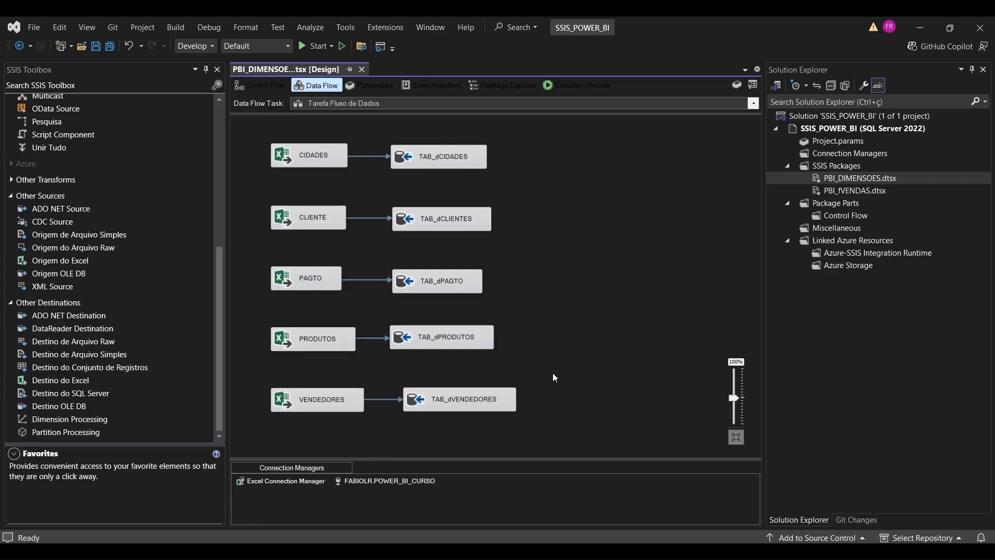
Switch to SQL Server Management Studio and add blank lines between the TAB_fVENDAS SELECT and the commented TRUNCATE in the query
click(448, 158)
click(448, 159)
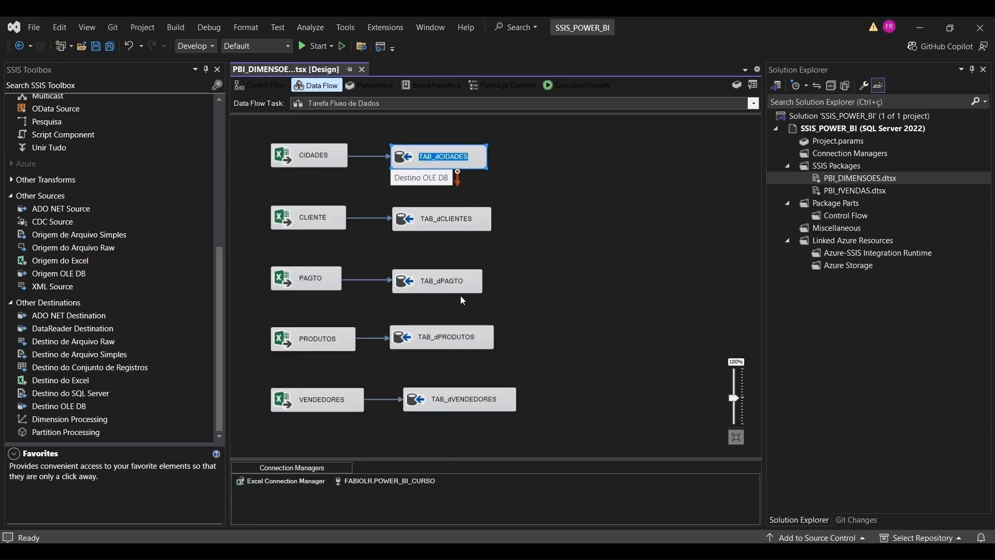
click(482, 550)
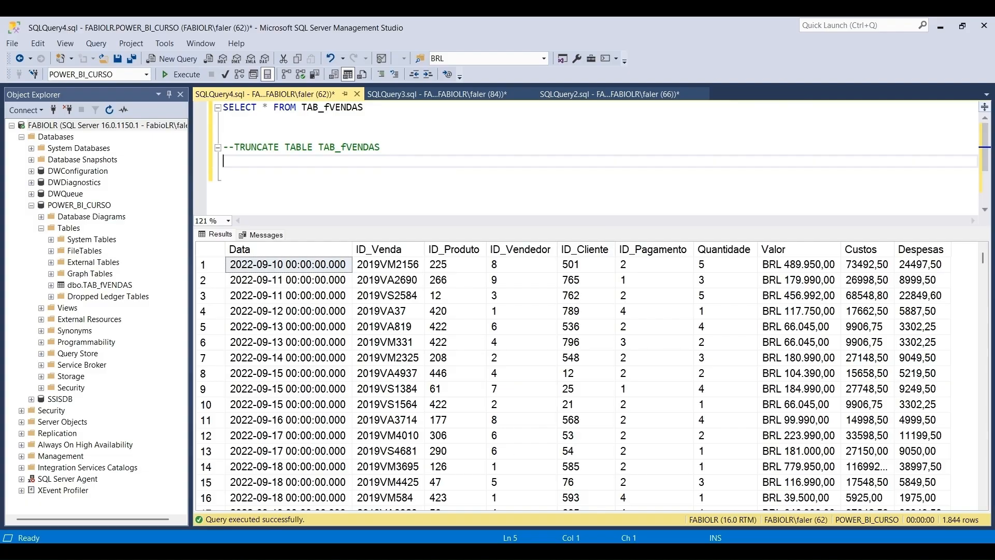
click(480, 129)
key(Up)
key(Return)
key(Return)
key(Return)
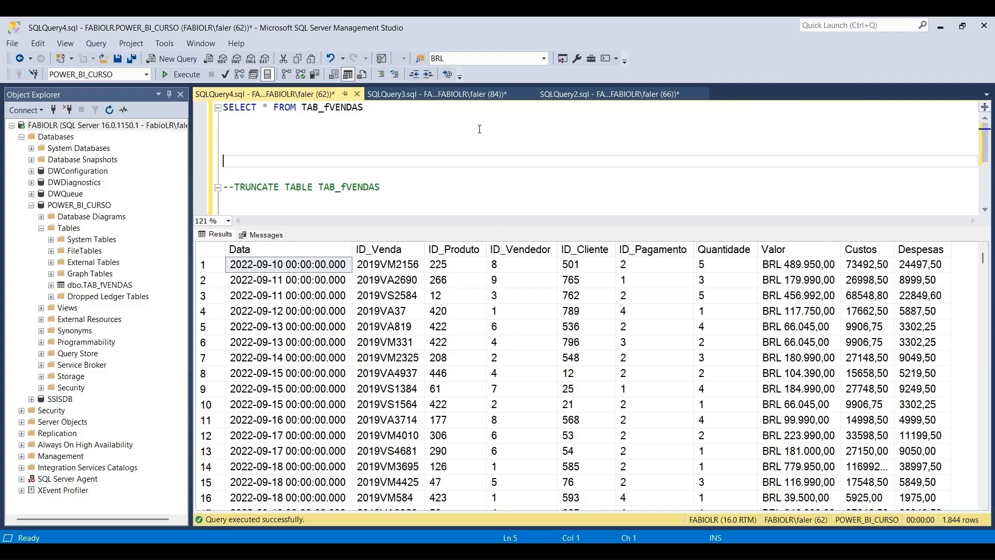
key(Up)
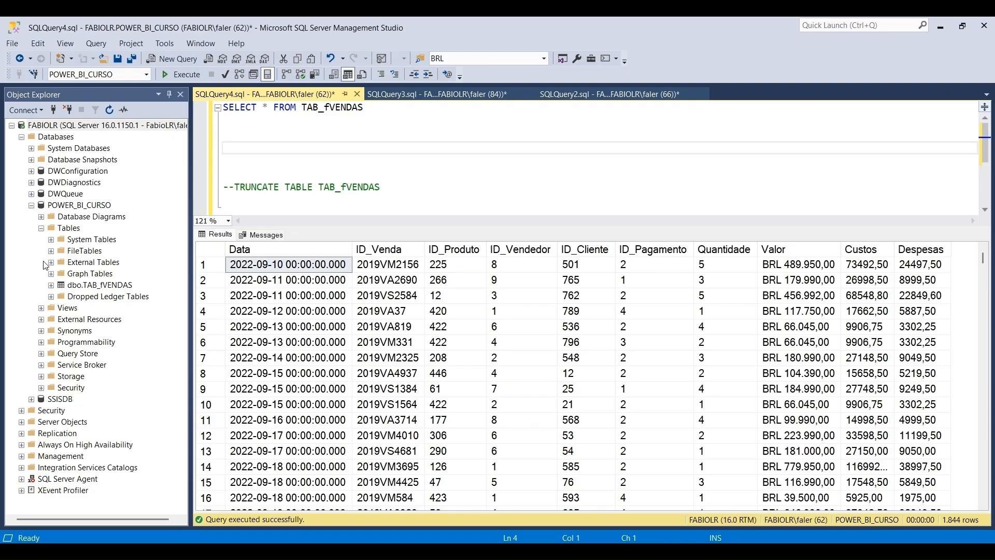
Refresh the server's object tree and expand the tables of the POWER_BI_CURSO database
click(108, 110)
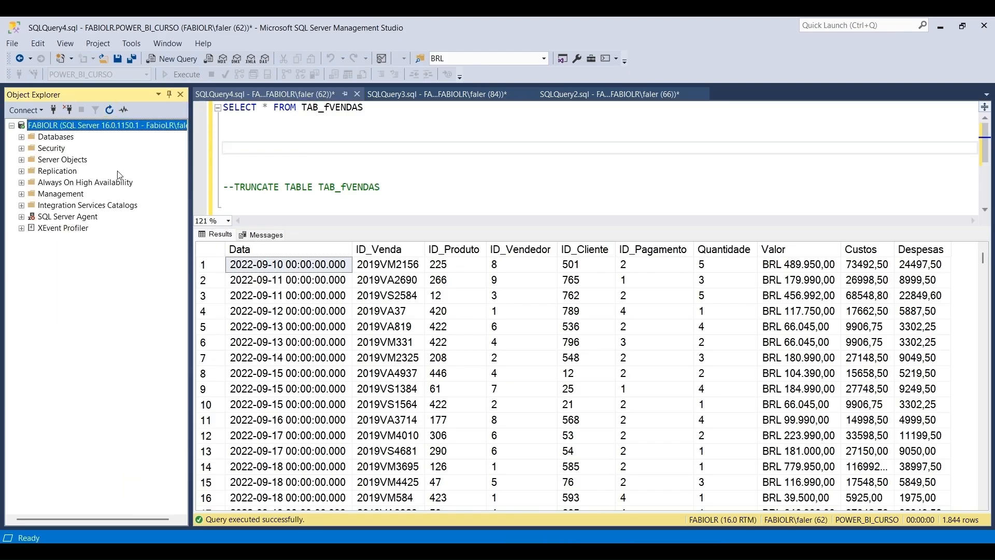
click(21, 137)
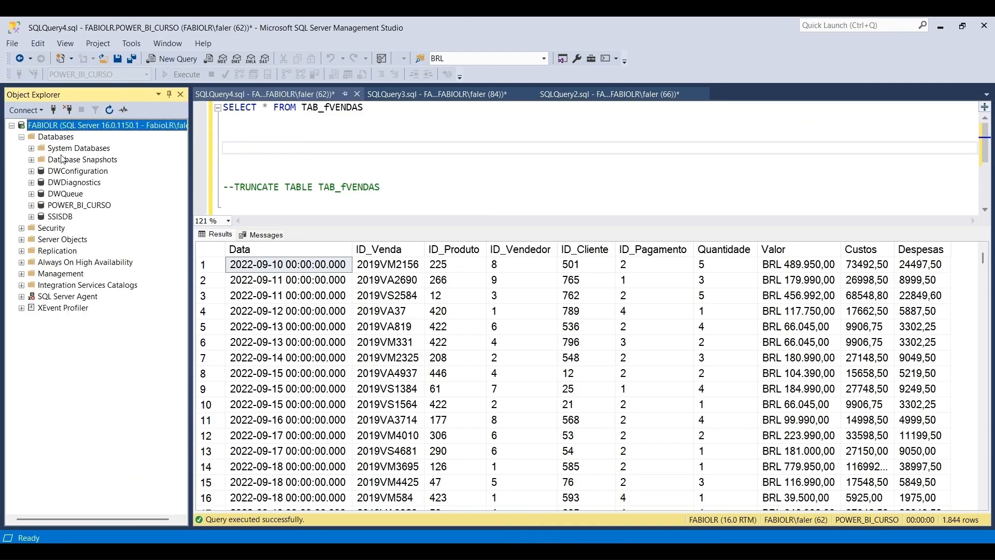
click(31, 205)
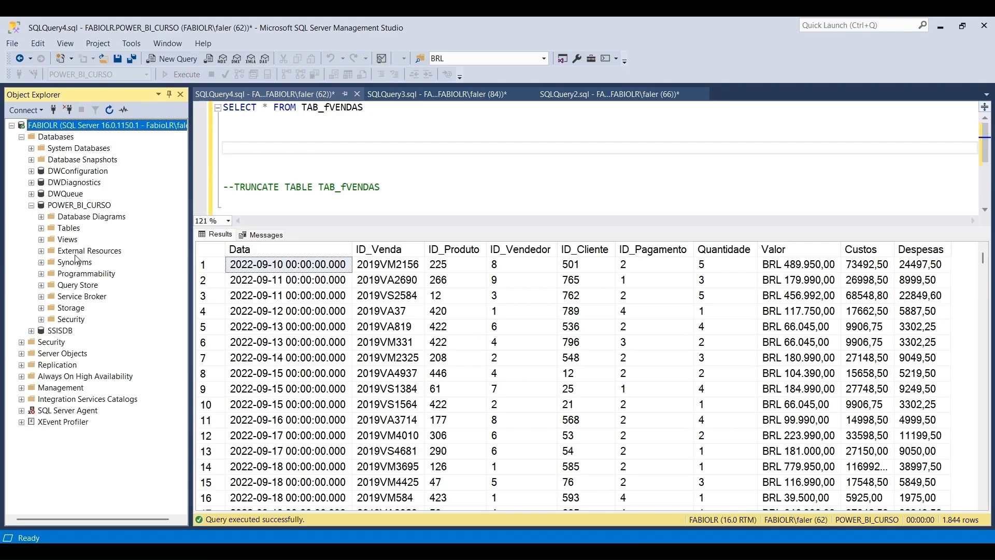
click(41, 229)
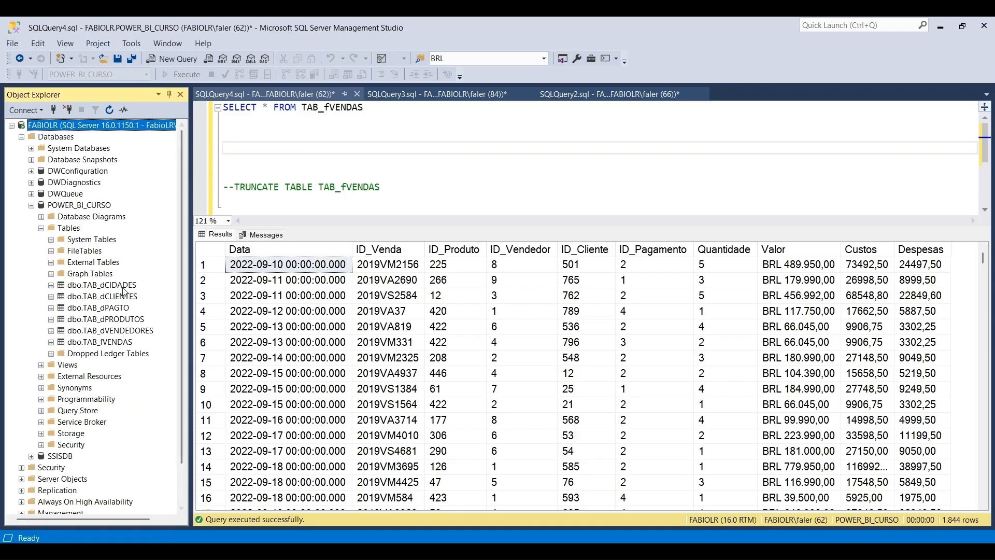
Insert the TAB_dCIDADES table reference above the commented TRUNCATE in the query, with blank lines beneath it
click(426, 156)
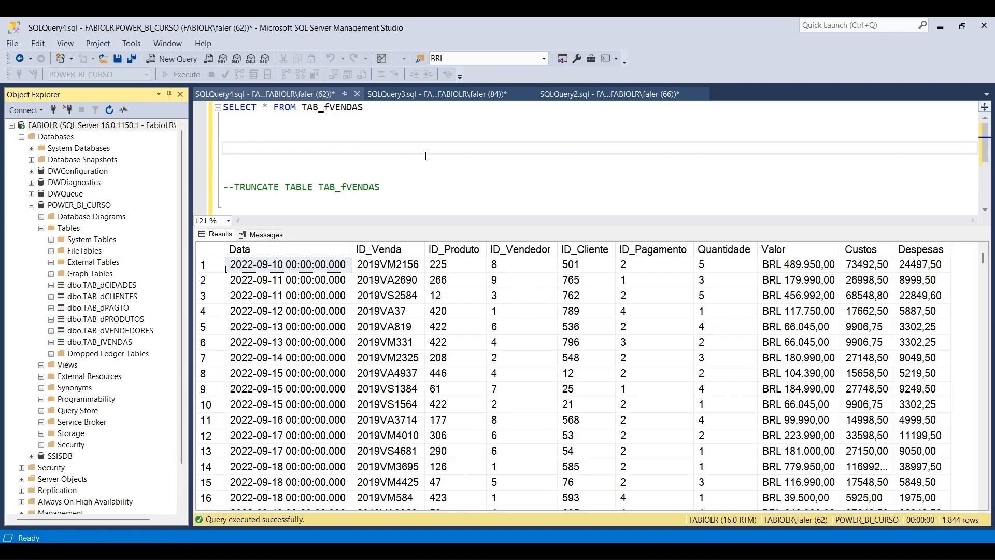
drag(105, 285, 274, 149)
click(395, 156)
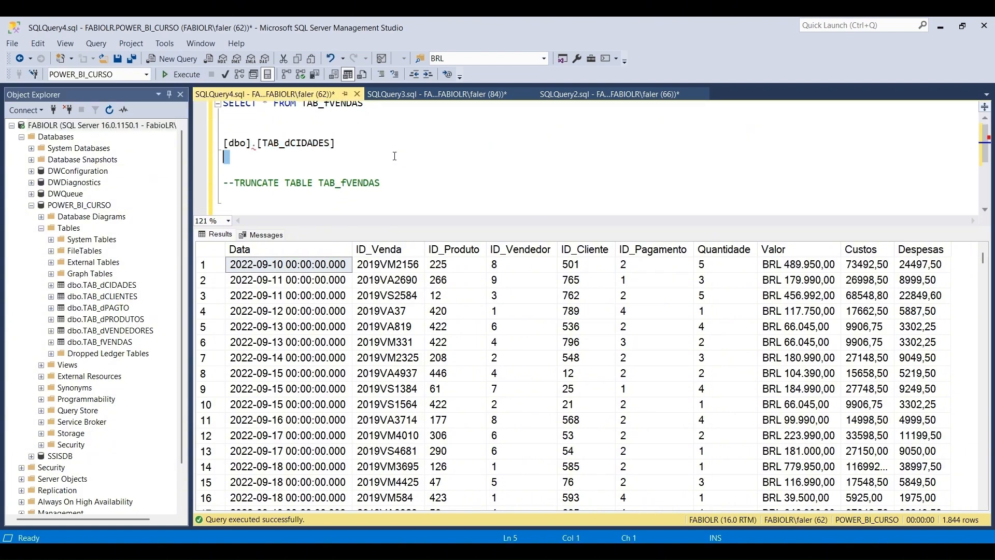
key(Return)
key(Return)
key(Return)
key(Return)
key(Return)
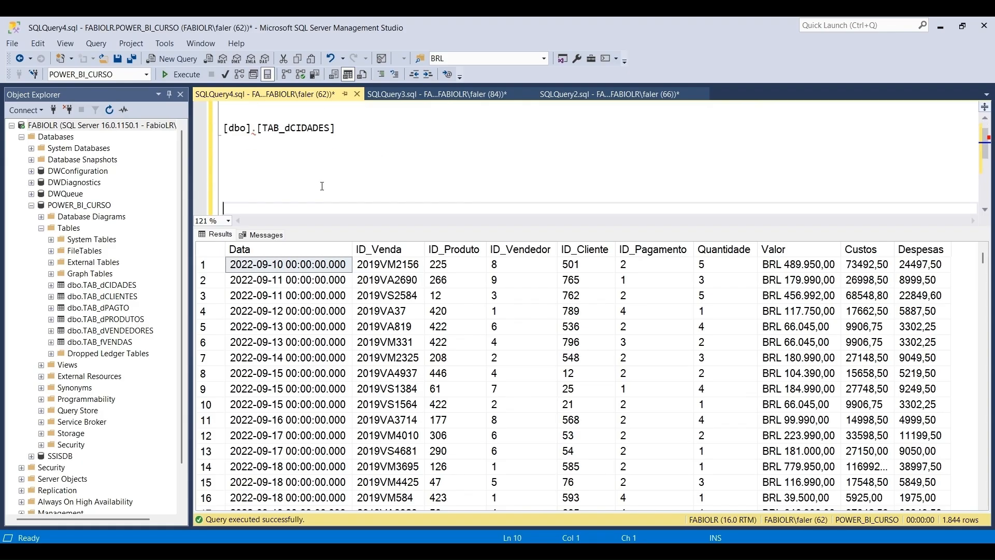
Add the TAB_dCLIENTES, TAB_dPAGTO, TAB_dPRODUTOS and TAB_dVENDEDORES references on separate lines below TAB_dCIDADES
drag(129, 300, 268, 139)
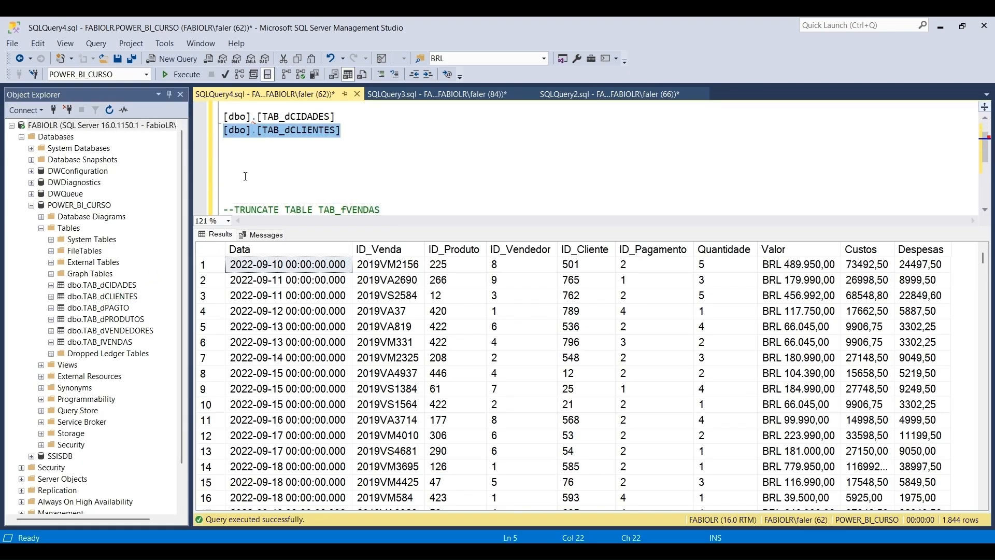
drag(123, 304, 248, 146)
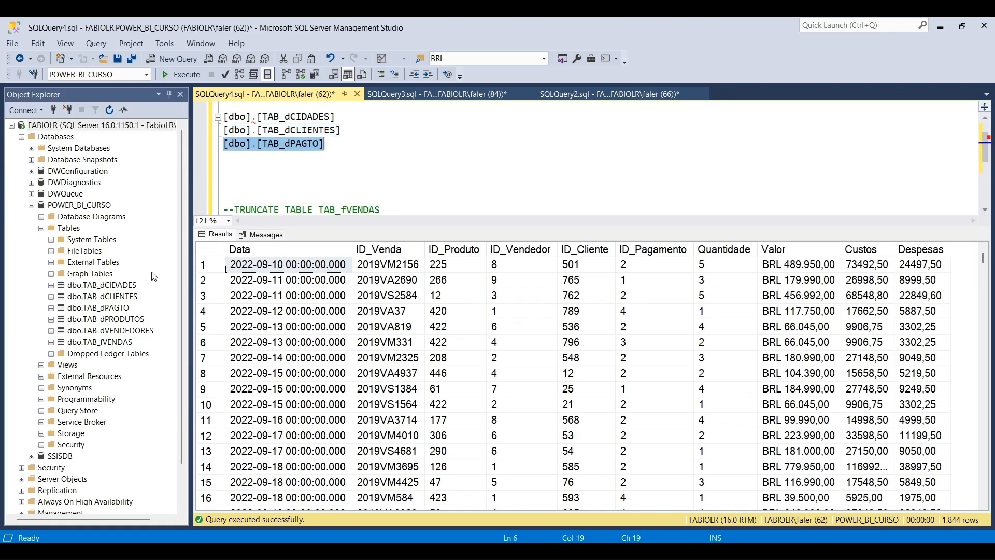
click(116, 324)
drag(116, 324, 235, 159)
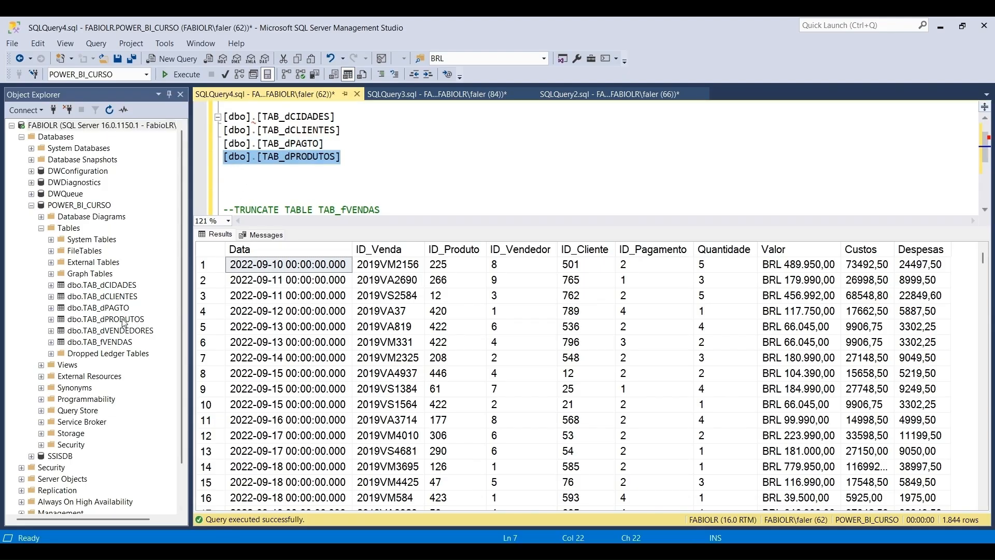
drag(125, 320, 243, 182)
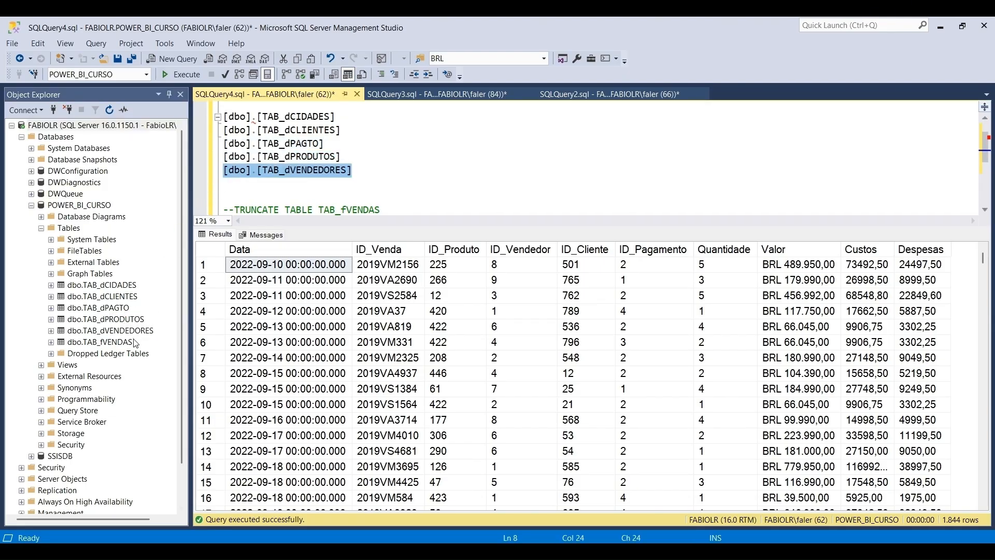
drag(117, 343, 212, 247)
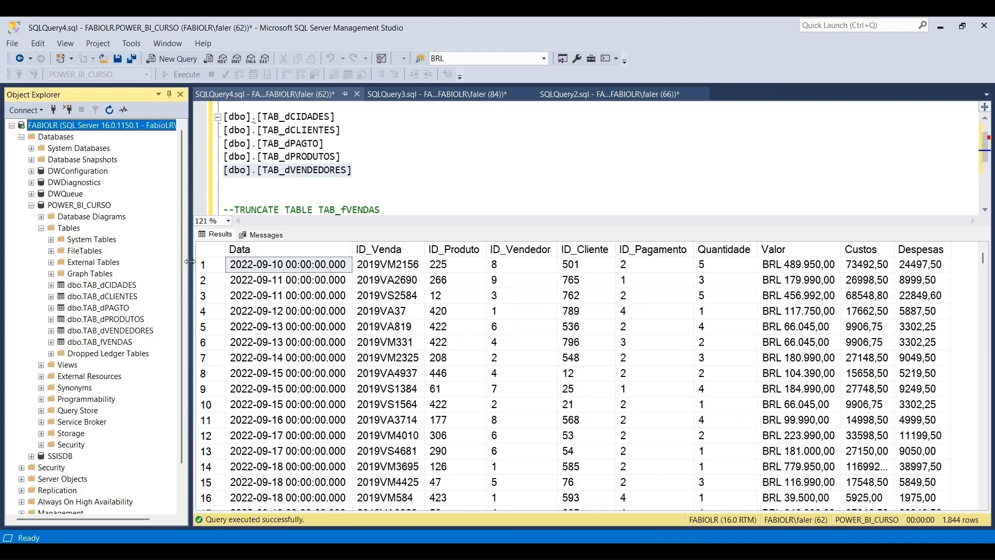
click(267, 182)
scroll(267, 145, up, 1)
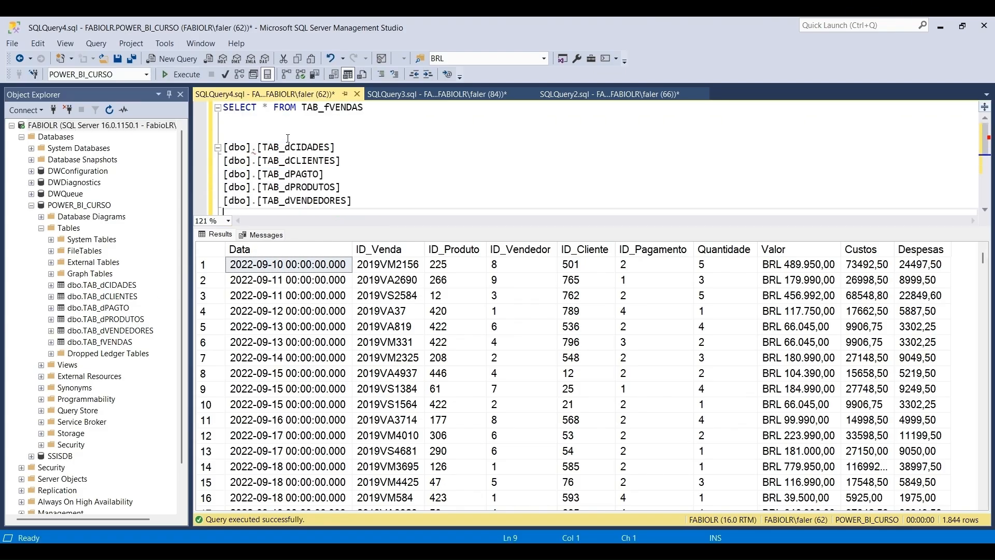
Run only the TAB_fVENDAS SELECT to check its rows, and hide the query results
key(ctrl+r)
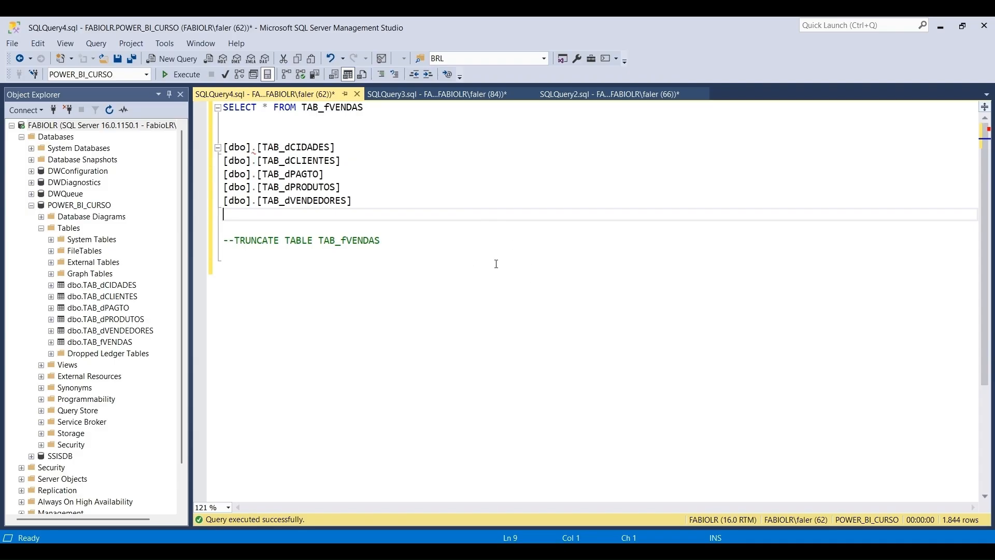
drag(397, 125, 196, 104)
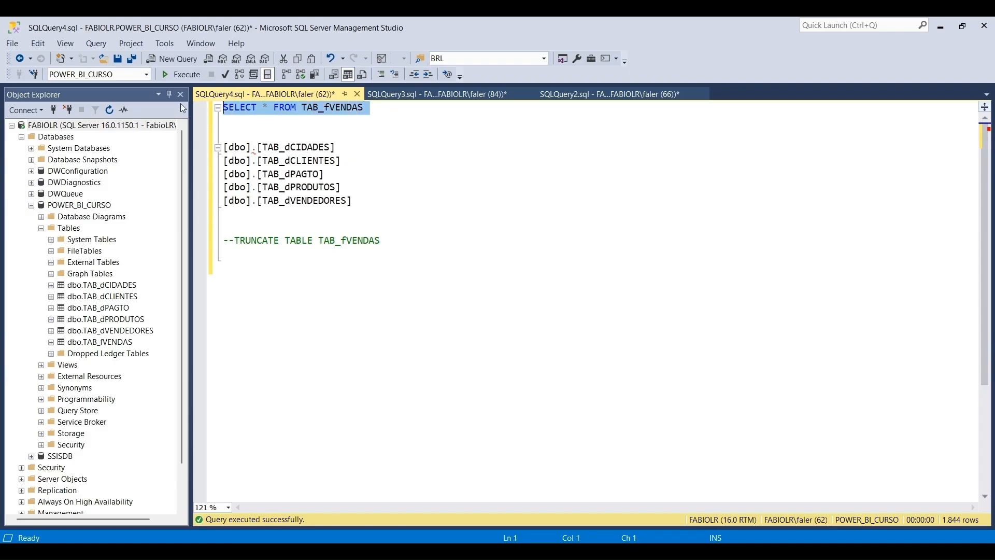
key(F5)
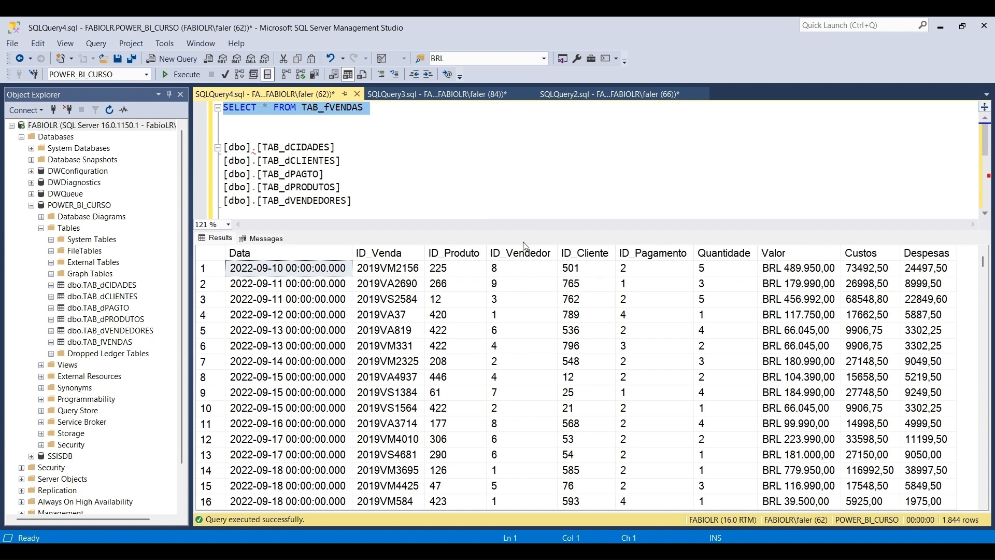
key(ctrl+r)
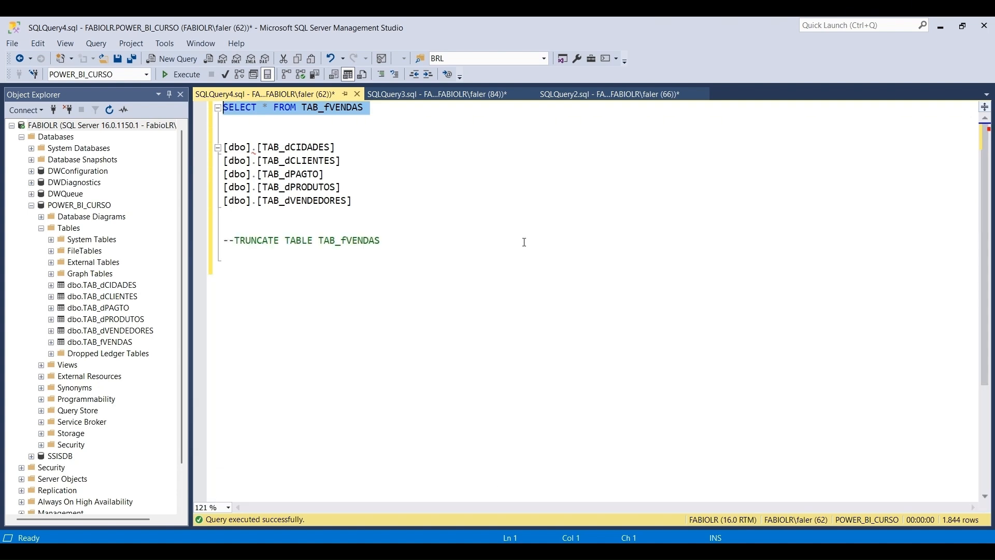
Replace the schema prefix and opening bracket on all five dimension table lines with SELECT * FROM
click(358, 171)
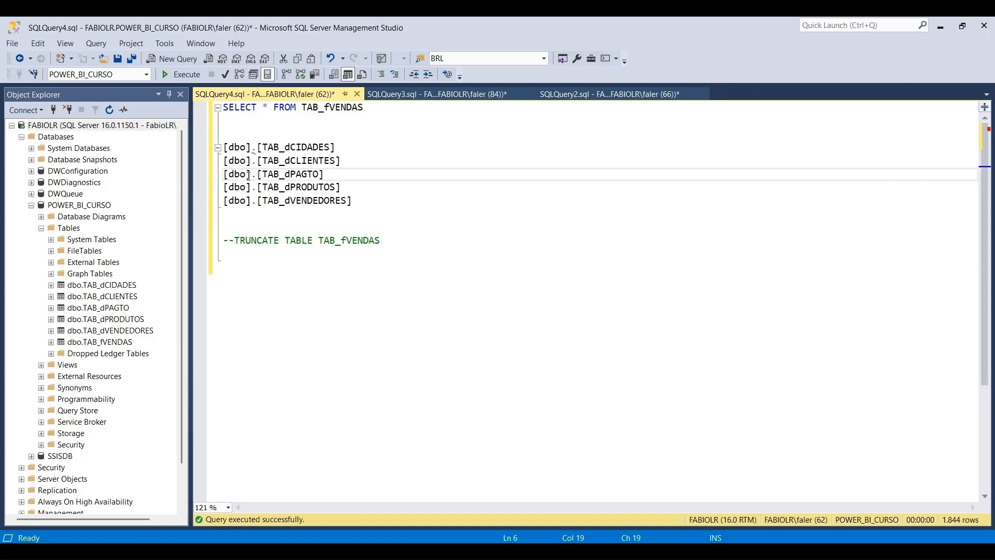
click(262, 148)
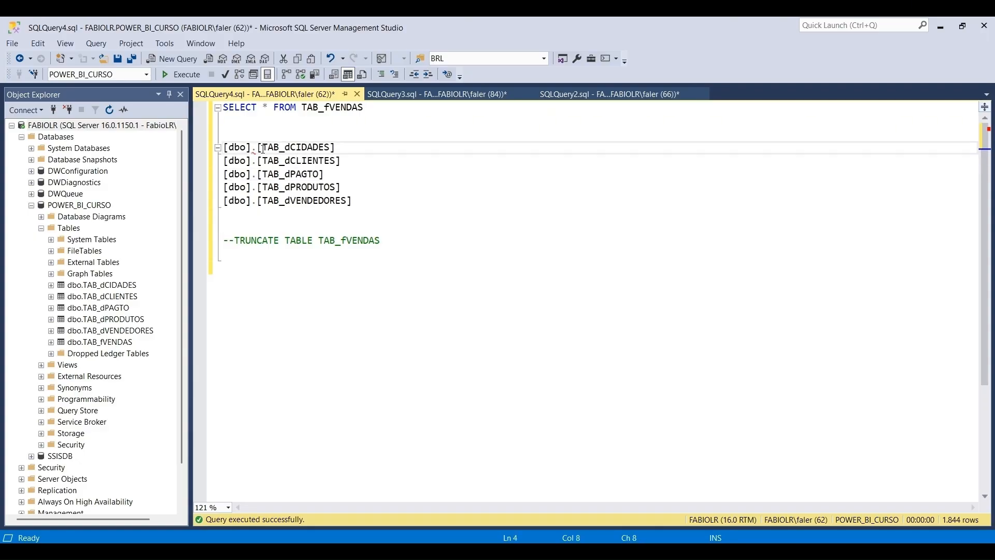
drag(263, 150, 231, 204)
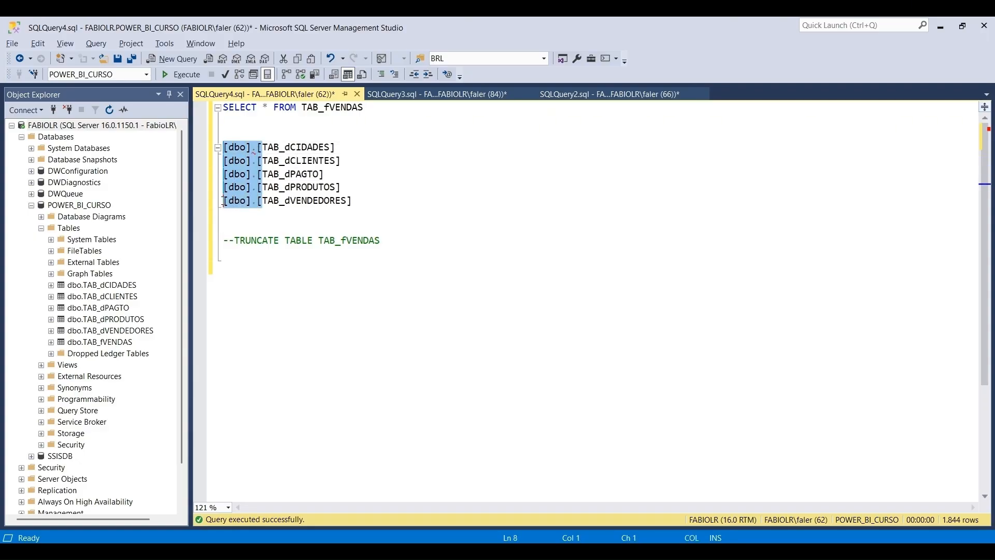
text(SELECT)
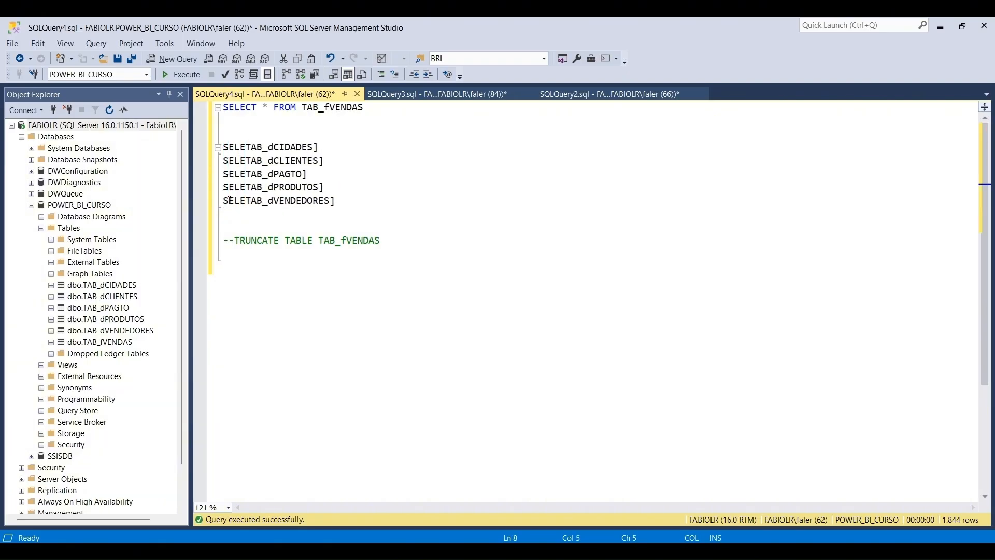
text( * FROM)
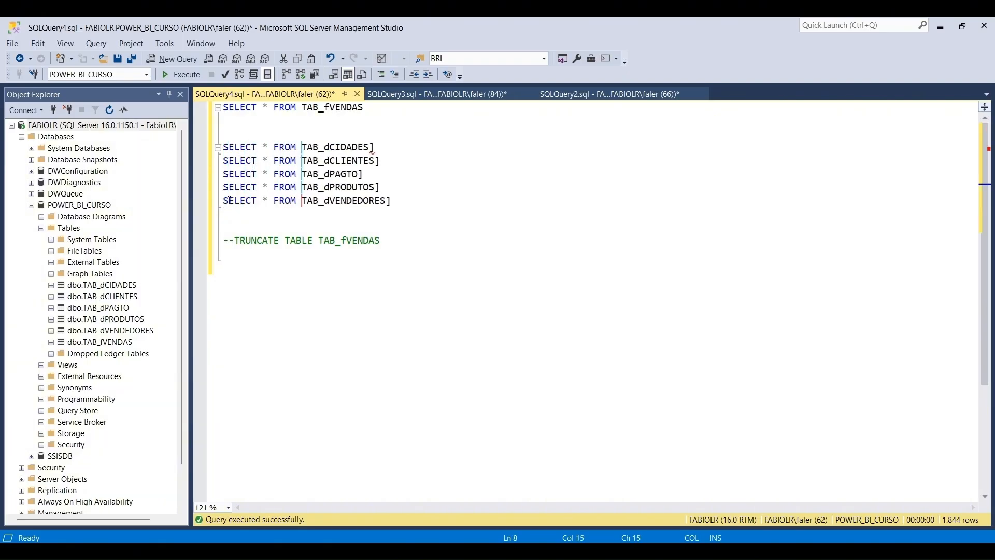
Remove the trailing closing bracket from each of the five dimension table SELECT statements
click(388, 140)
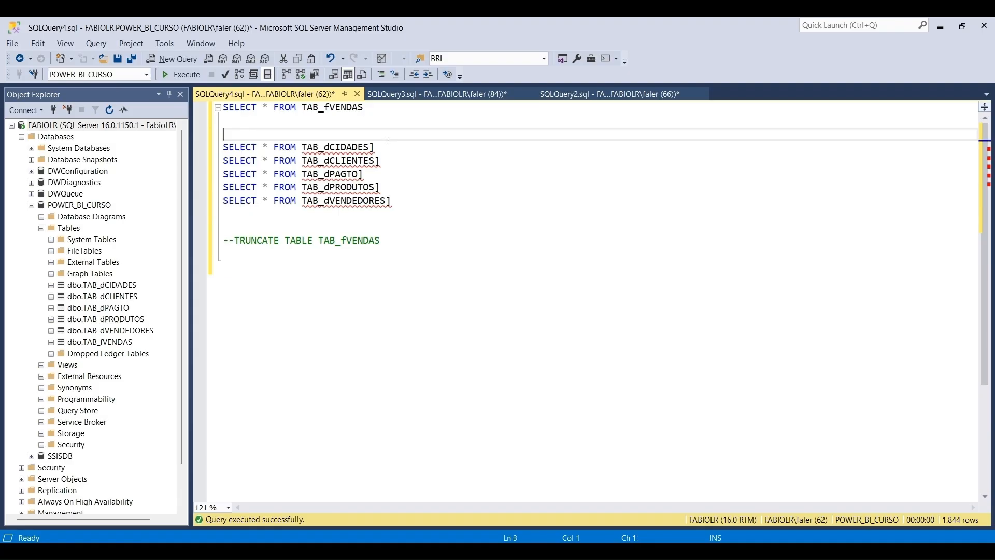
click(389, 148)
key(BackSpace)
click(402, 160)
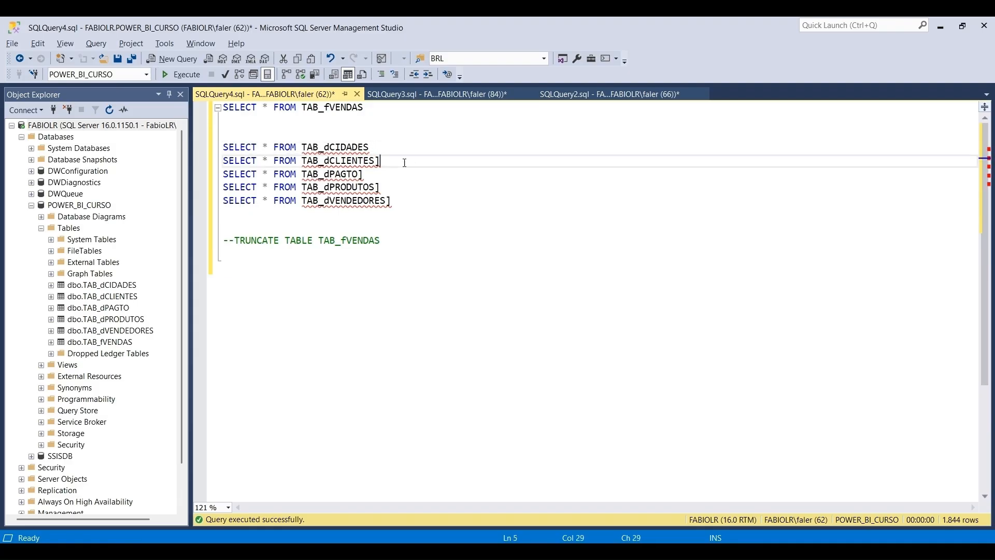
key(BackSpace)
click(384, 174)
key(BackSpace)
click(384, 187)
key(BackSpace)
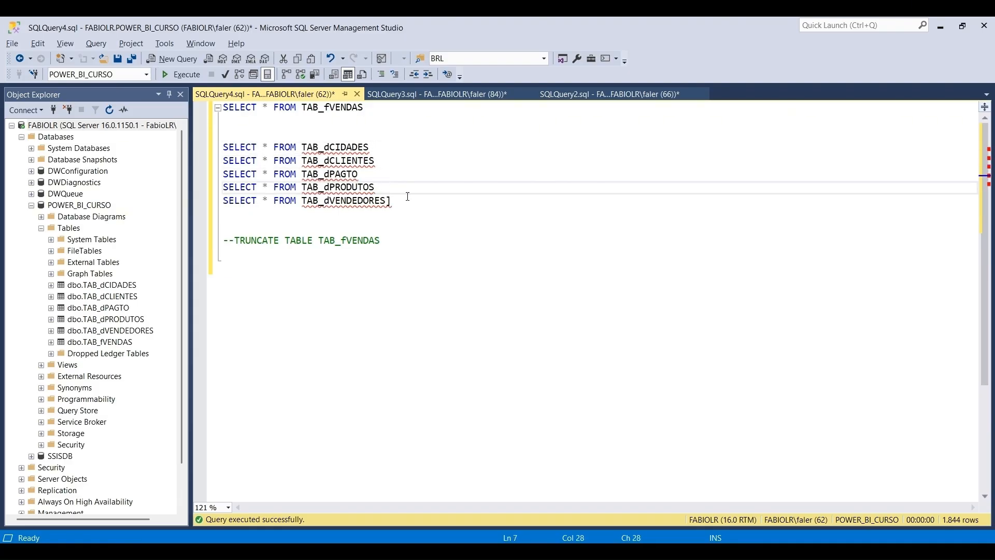
click(407, 200)
key(BackSpace)
click(444, 217)
Run only the TAB_dCIDADES SELECT to check the loaded city rows
drag(378, 147, 223, 160)
key(F5)
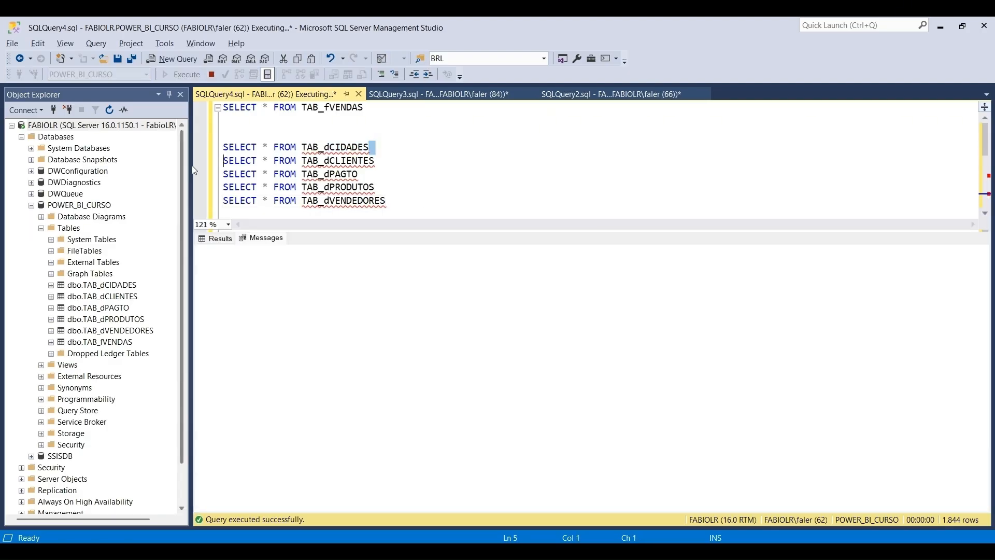
click(451, 161)
drag(371, 147, 189, 153)
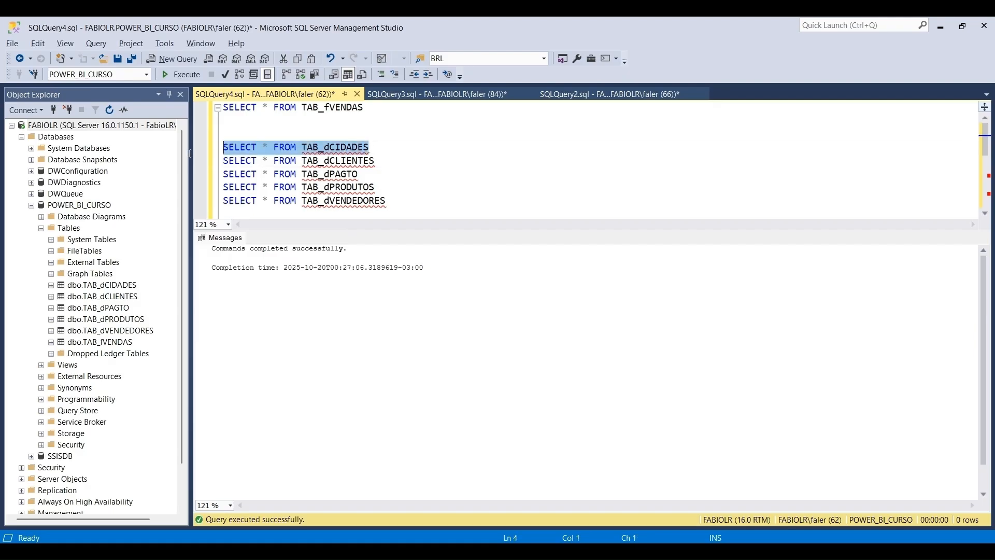
key(F5)
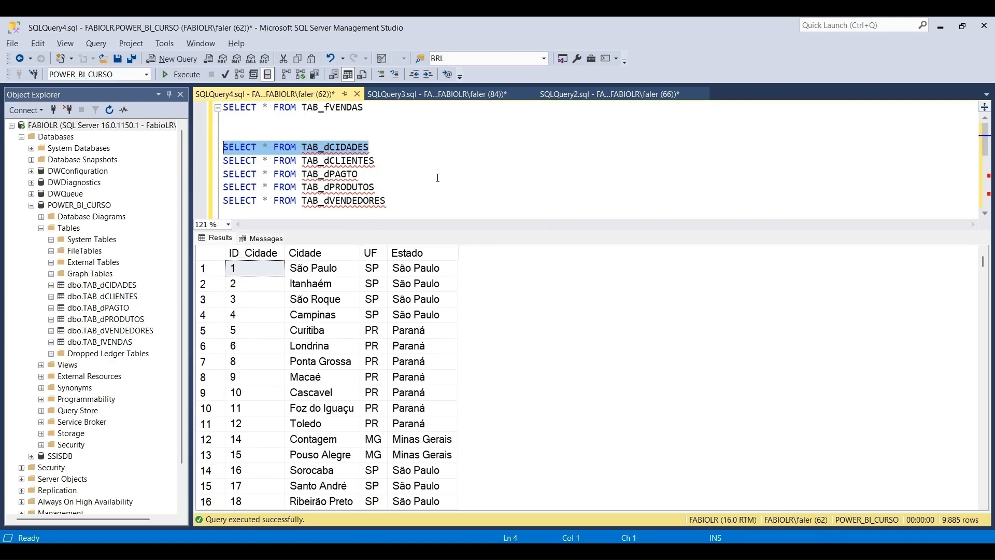
Run the TAB_dCLIENTES and TAB_dPAGTO SELECT statements one at a time to check their rows
drag(376, 161, 221, 162)
key(F5)
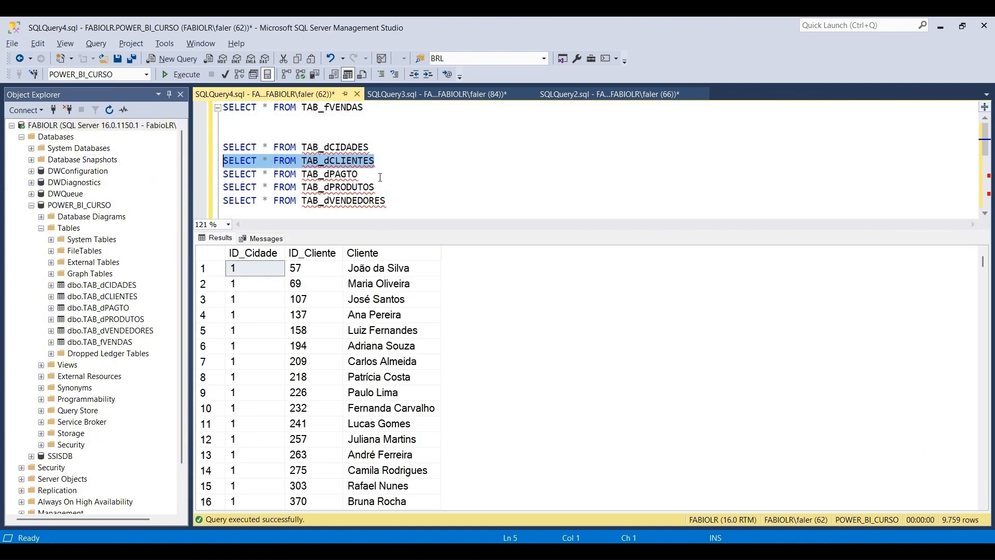
drag(381, 175, 225, 174)
key(F5)
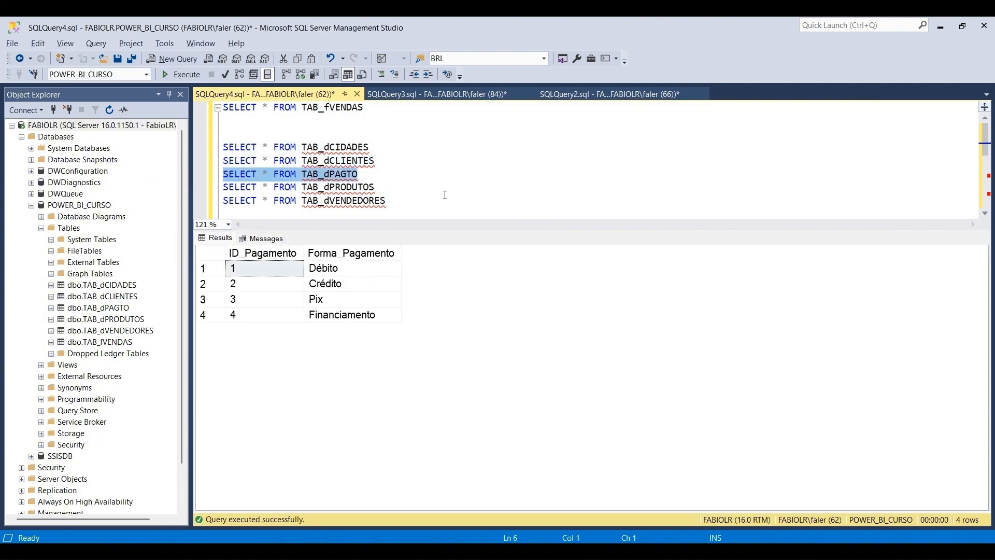
Run the TAB_dPRODUTOS and TAB_dVENDEDORES SELECT statements separately and review the seller rows to the end
drag(382, 186, 224, 187)
key(F5)
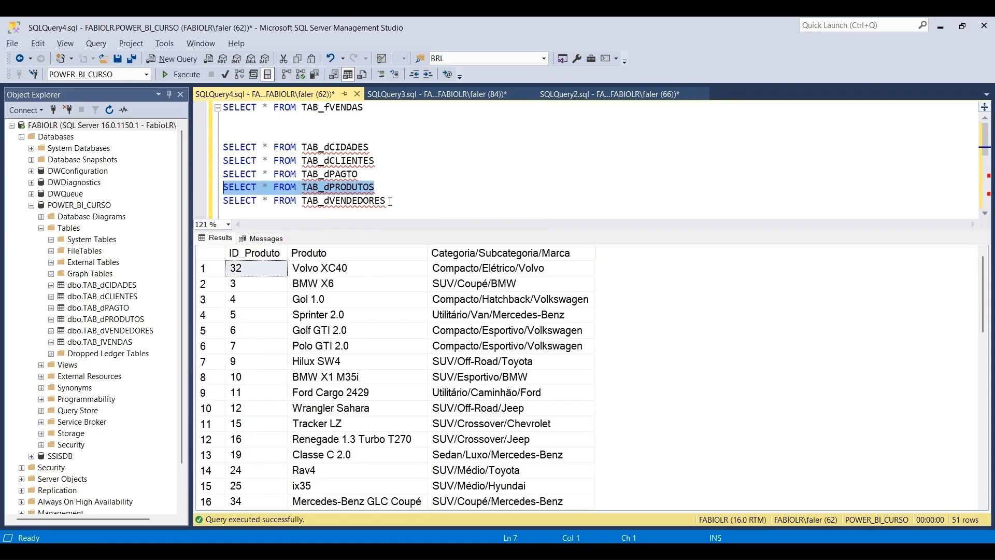
drag(386, 200, 189, 193)
click(339, 196)
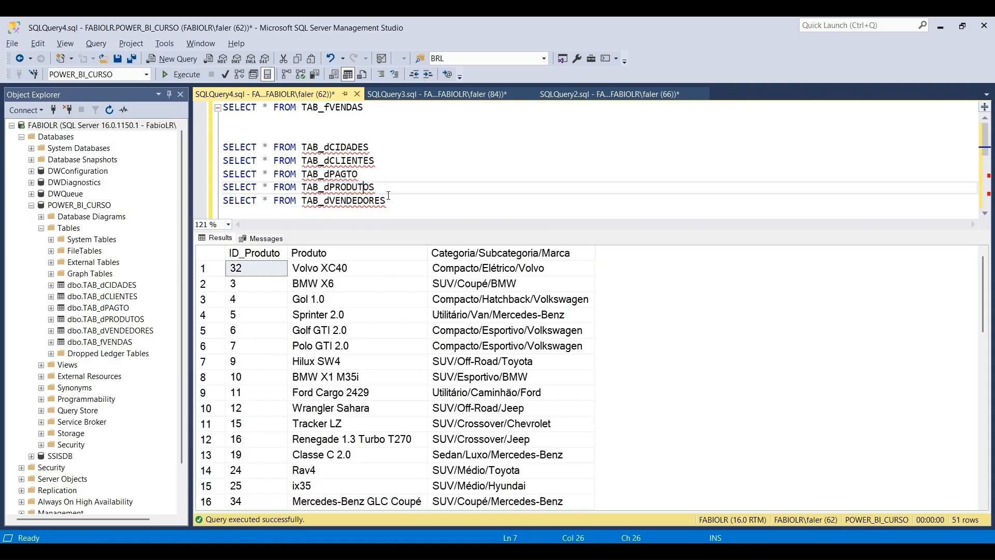
drag(388, 200, 224, 201)
key(F5)
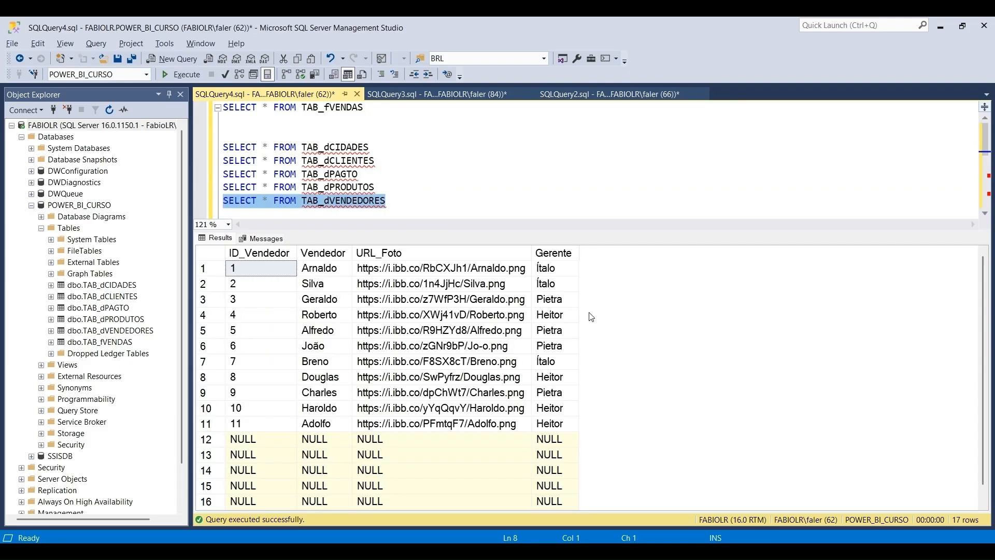
scroll(987, 287, down, 1)
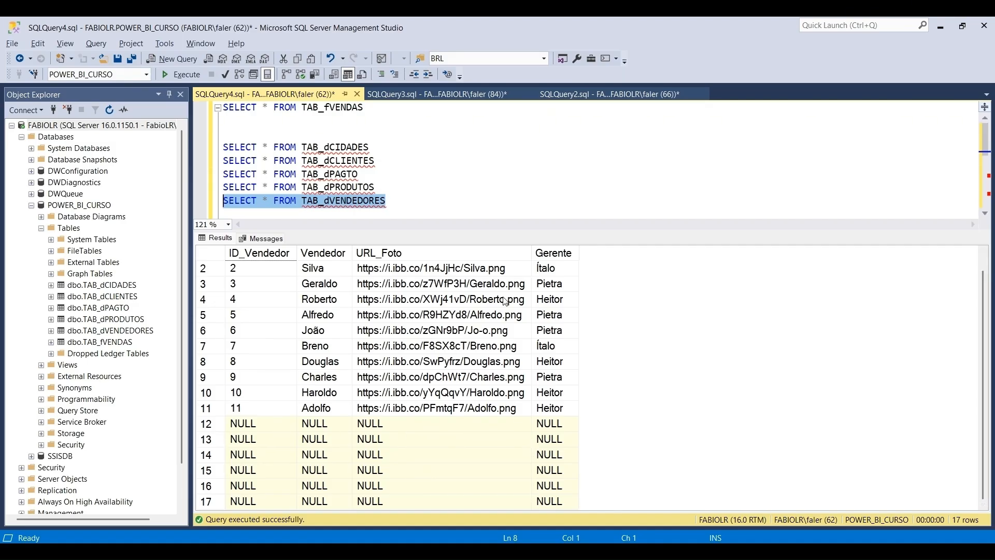
Write a DELETE FROM TAB_dVENDEDORES statement on its own line between the SELECT statements and the commented-out TRUNCATE line
scroll(430, 180, down, 2)
click(434, 149)
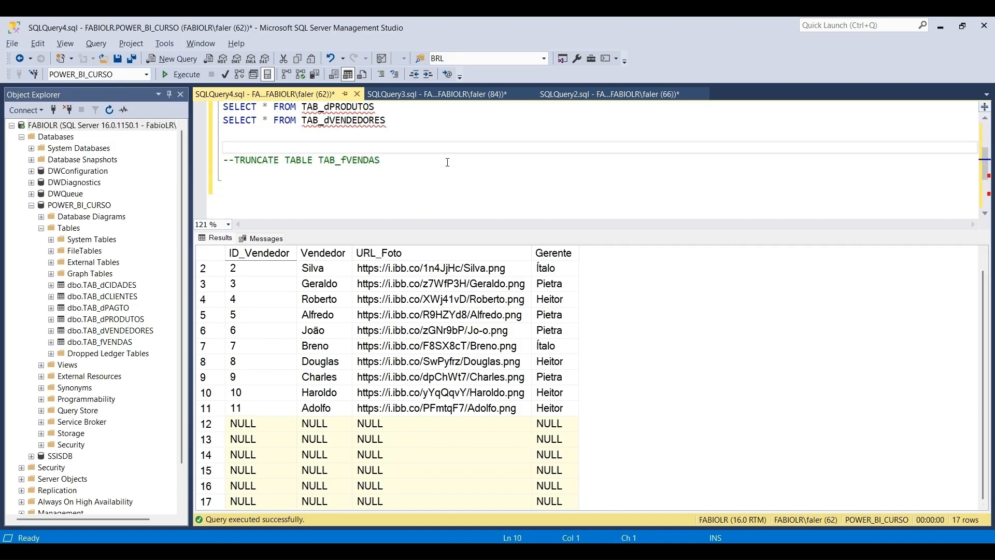
key(Return)
key(Return)
key(Return)
key(Up)
key(Up)
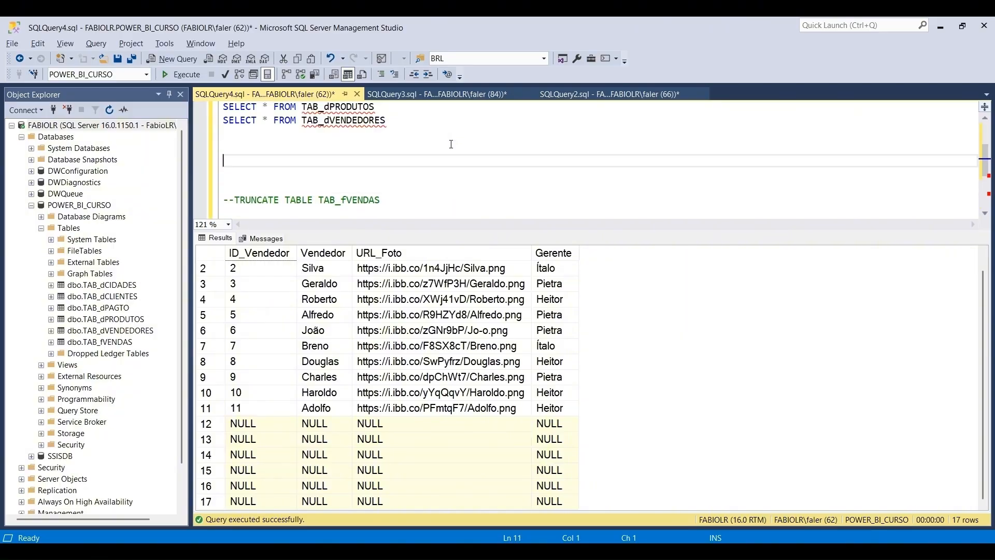
text(DELETE FROM)
double_click(324, 121)
key(ctrl+c)
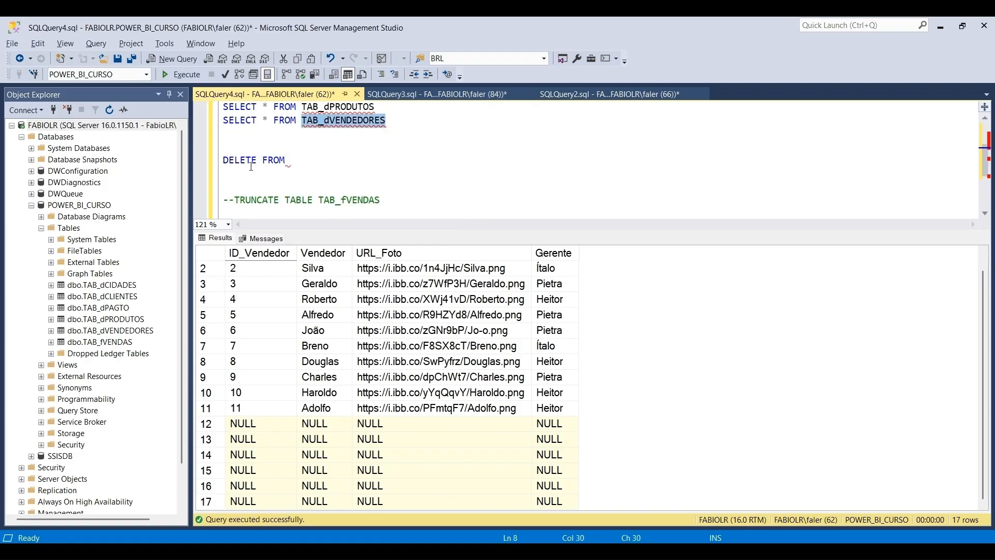
click(305, 158)
key(ctrl+v)
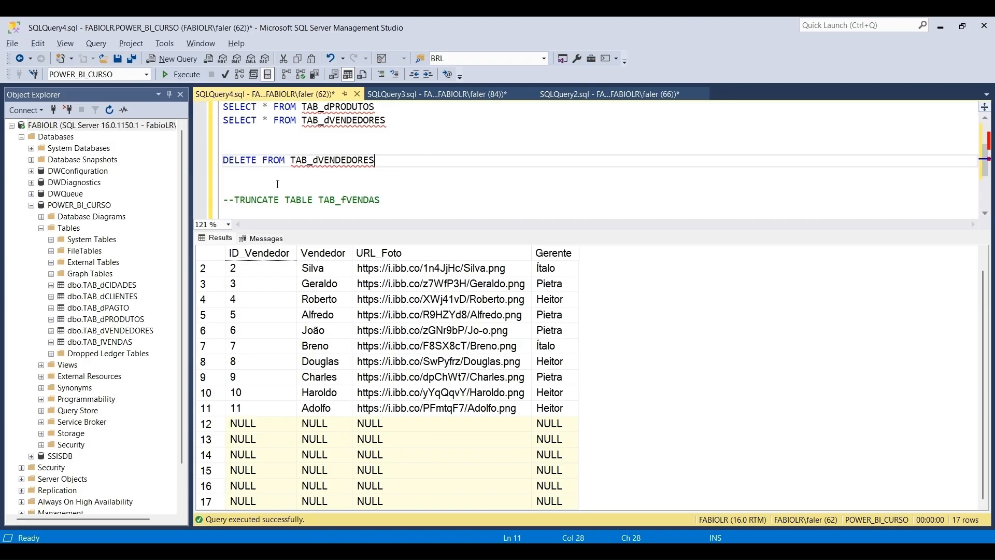
drag(402, 160, 224, 160)
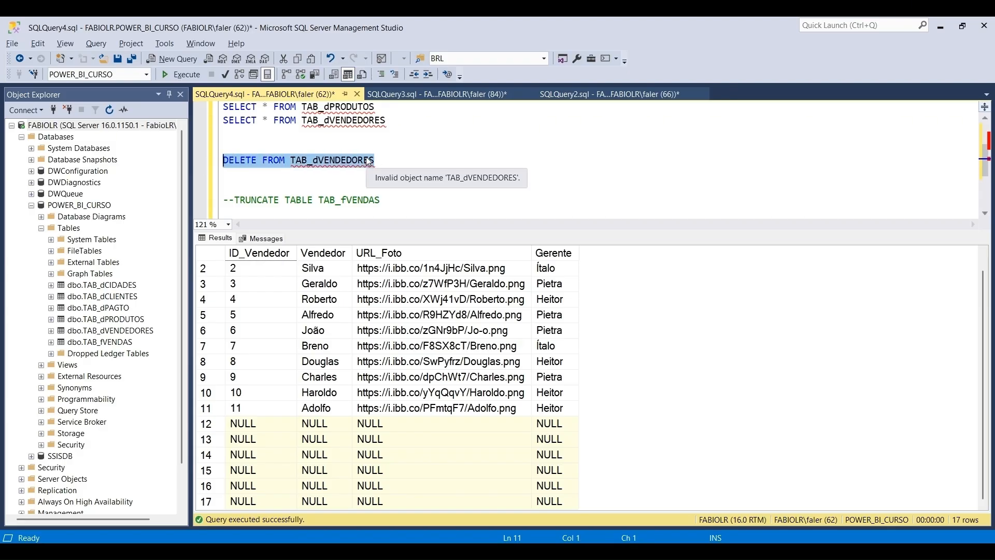
click(400, 166)
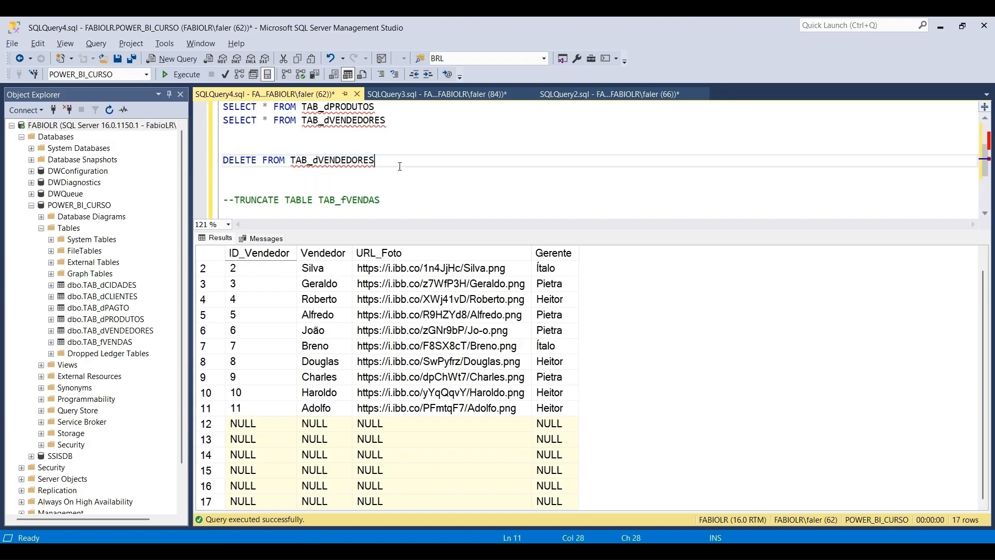
click(251, 161)
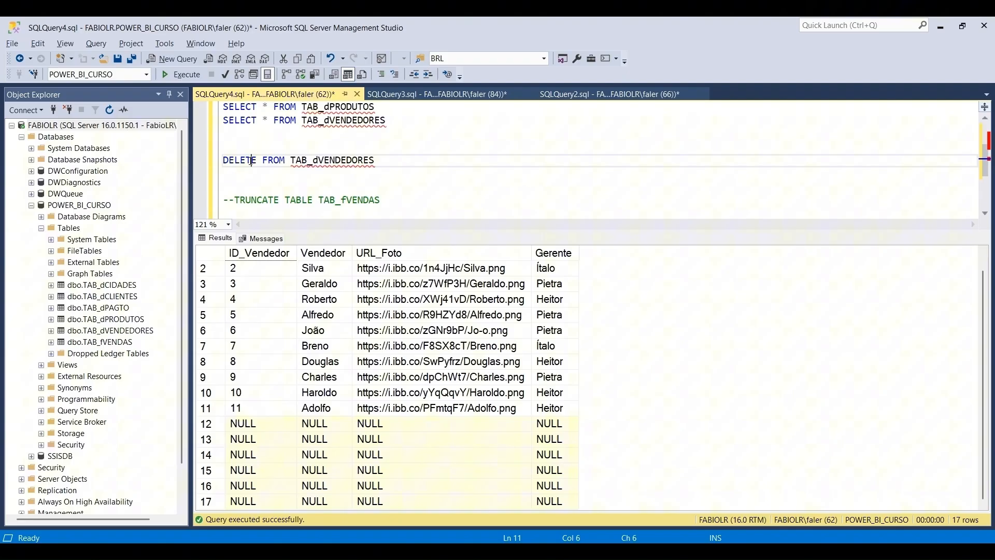
Add the condition WHERE ID_VENDEDOR IS NULL on a new line under the DELETE statement
click(382, 161)
key(Return)
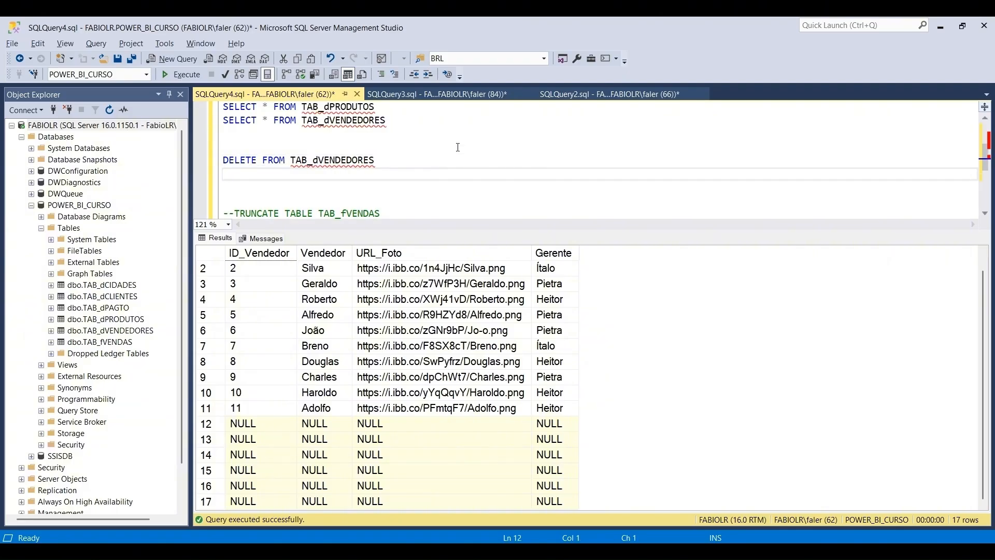
text(WHERE)
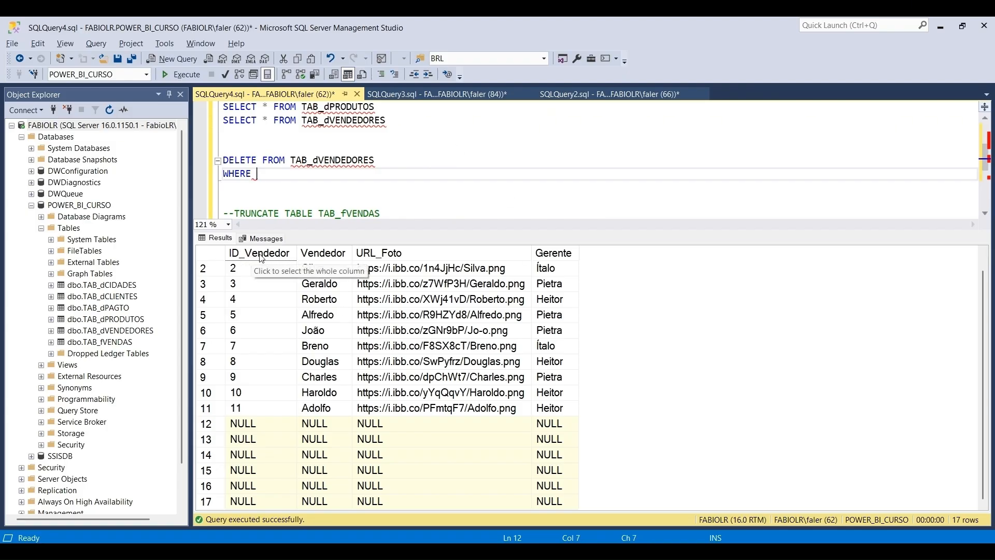
text(I)
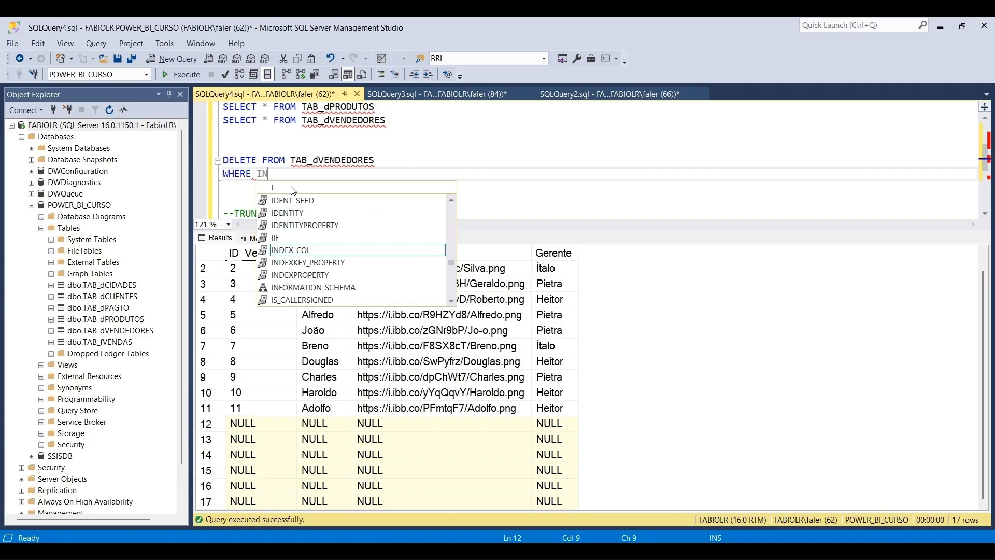
text(D_)
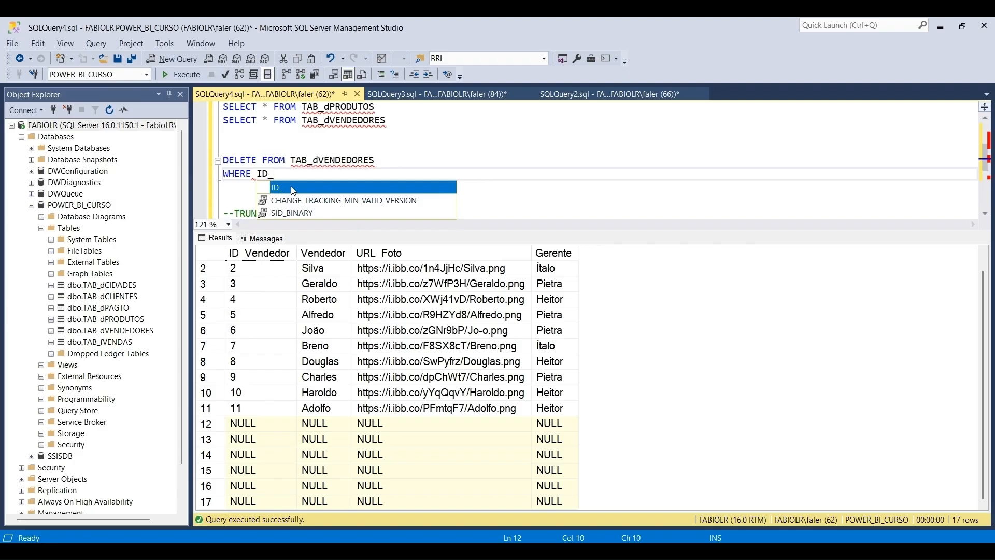
text(VENDEDO)
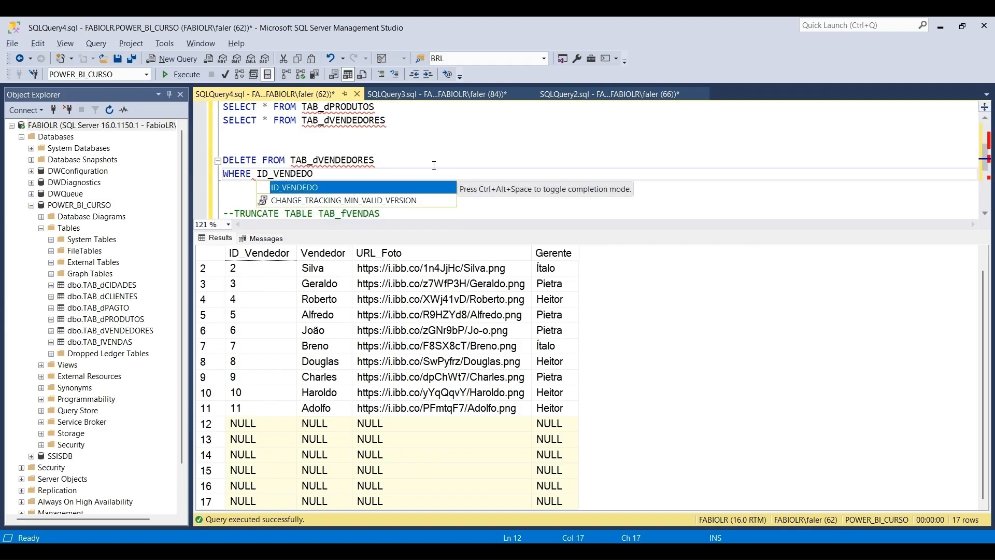
text(R IS NULL)
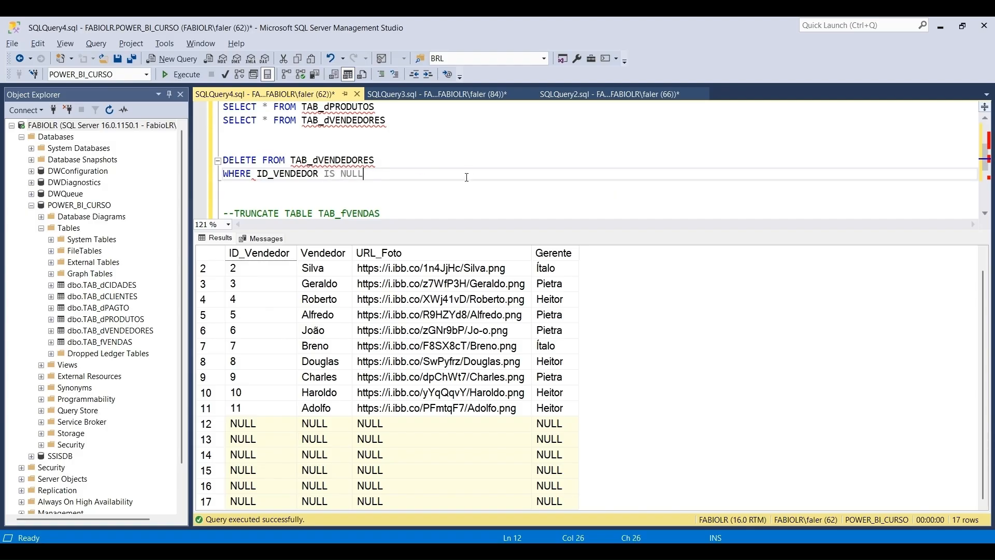
Run only the two-line DELETE statement to remove the sellers with a null ID from TAB_dVENDEDORES
click(306, 187)
click(372, 176)
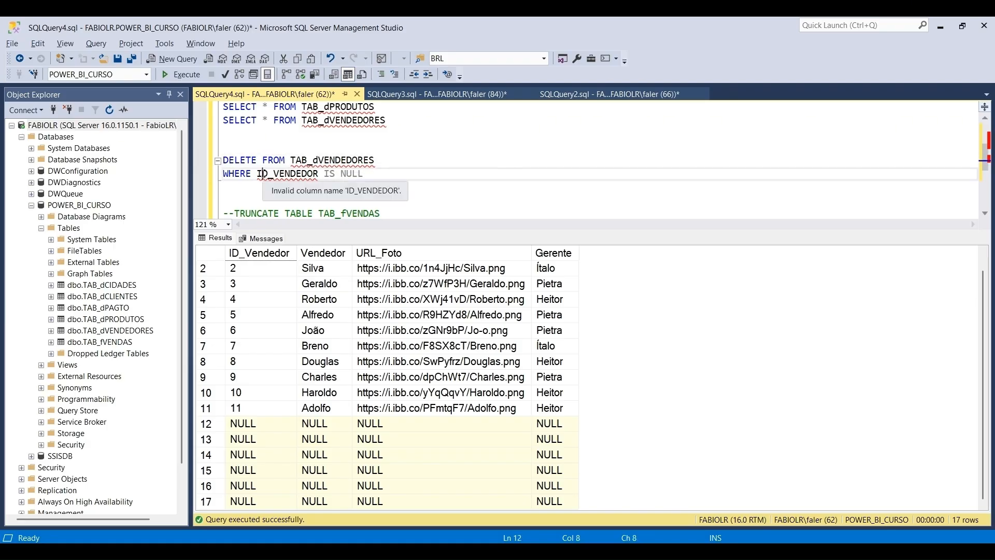
click(354, 176)
drag(369, 177, 197, 166)
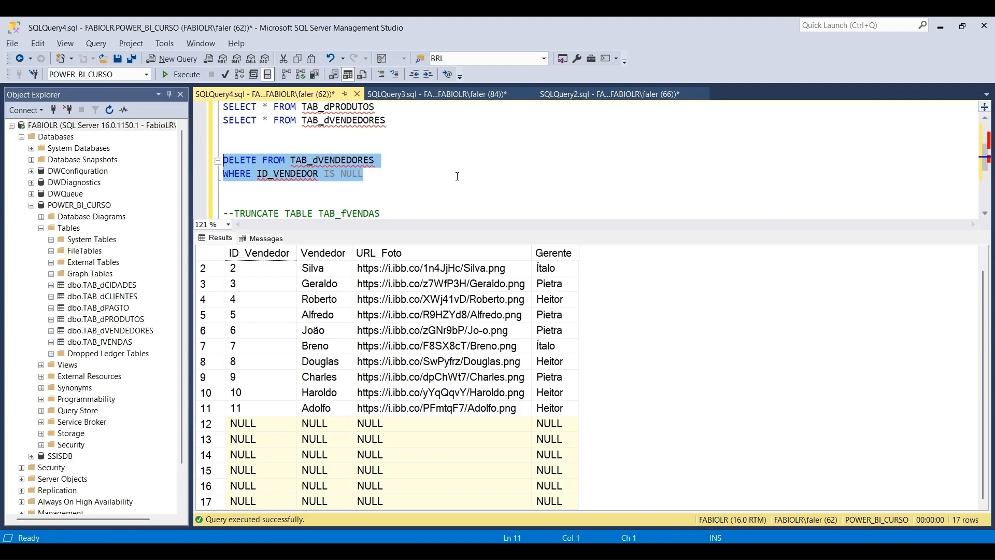
key(F5)
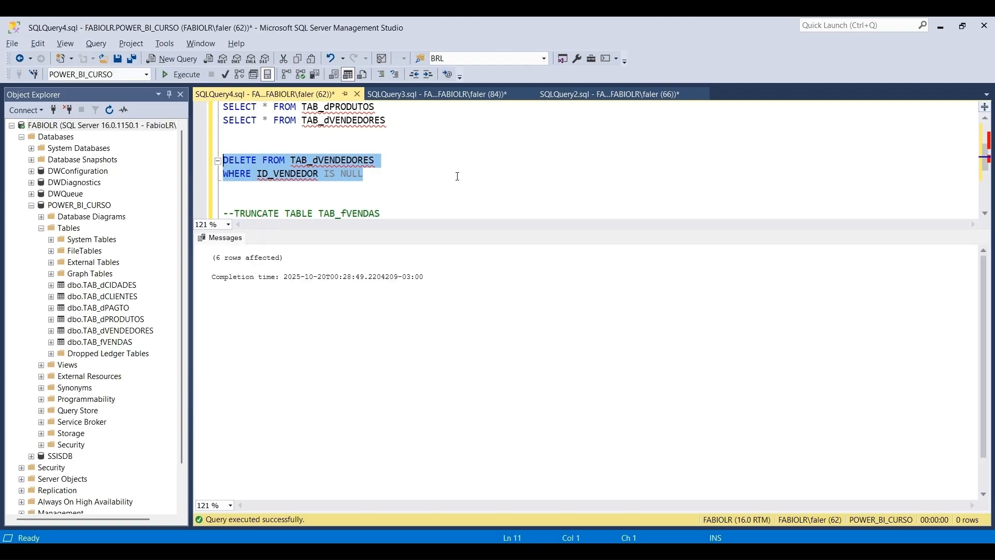
Run only the TAB_dVENDEDORES SELECT to check the seller rows left after the deletion
click(453, 177)
drag(388, 125, 211, 128)
key(F5)
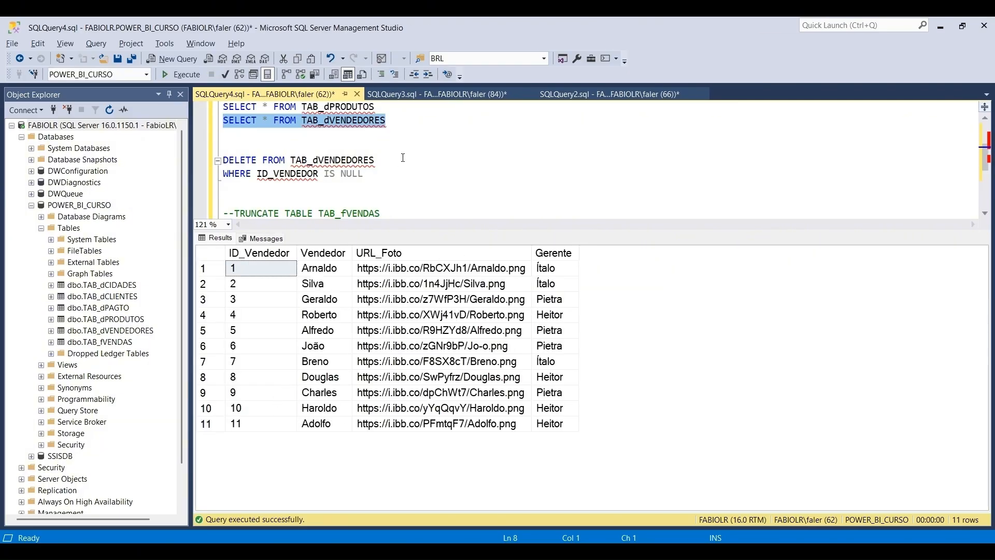
click(414, 189)
click(377, 177)
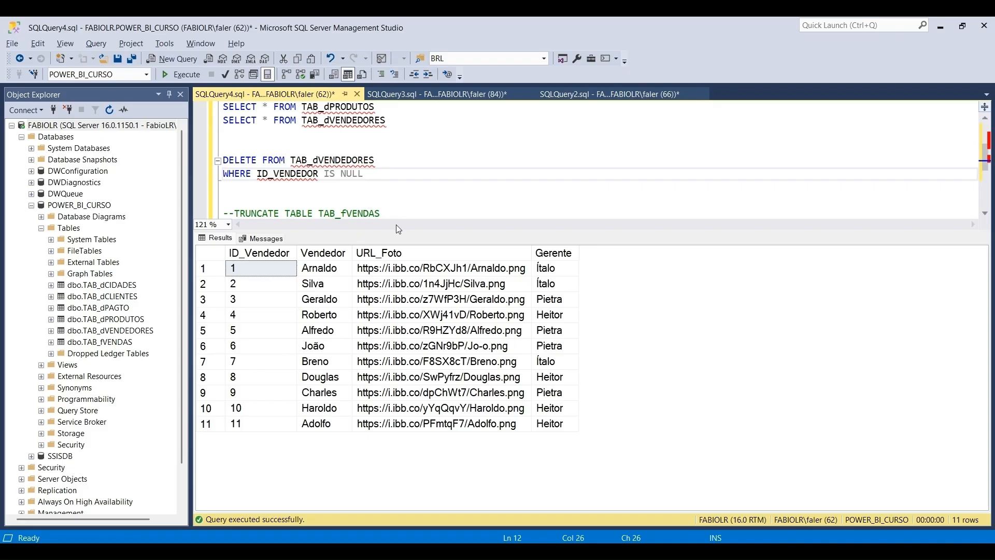
scroll(410, 177, up, 1)
click(425, 173)
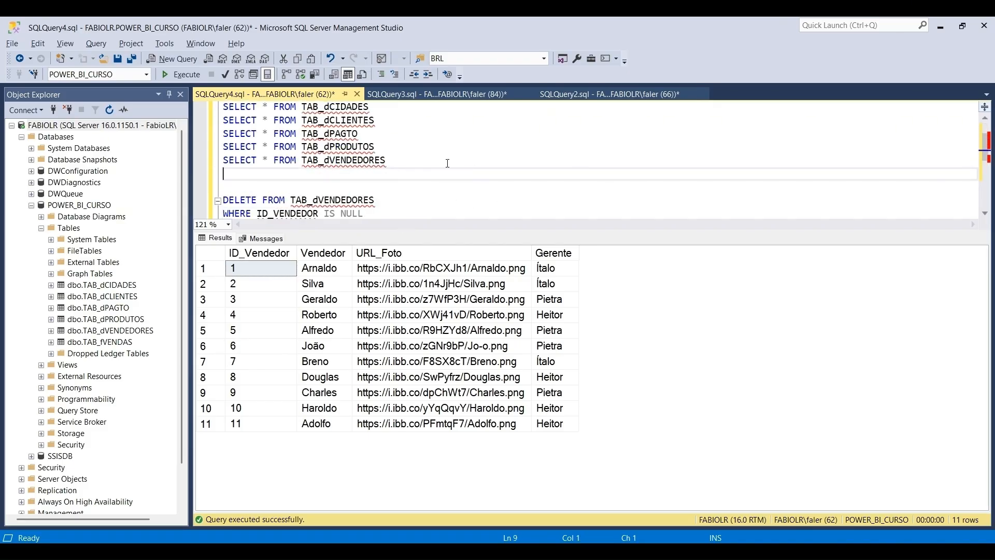
scroll(438, 204, up, 1)
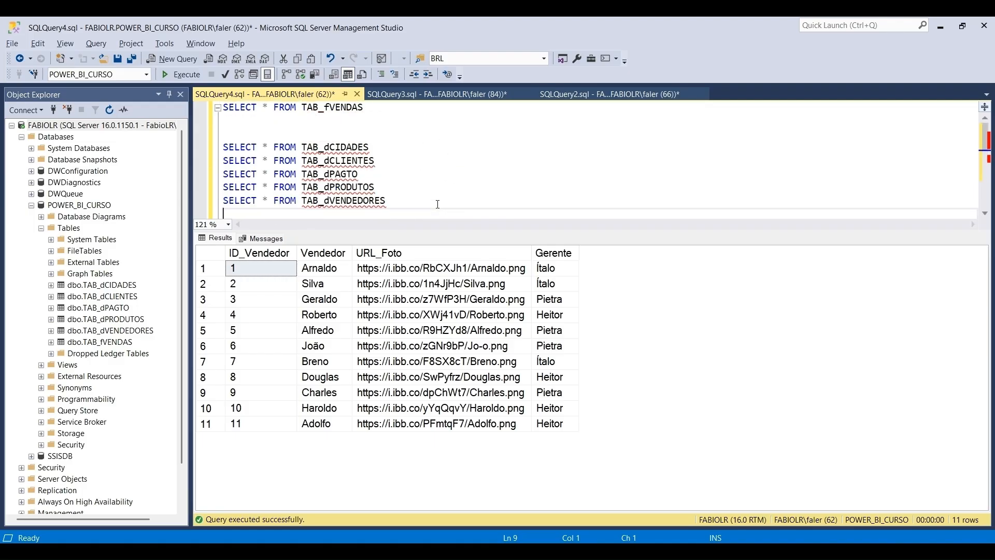
click(375, 129)
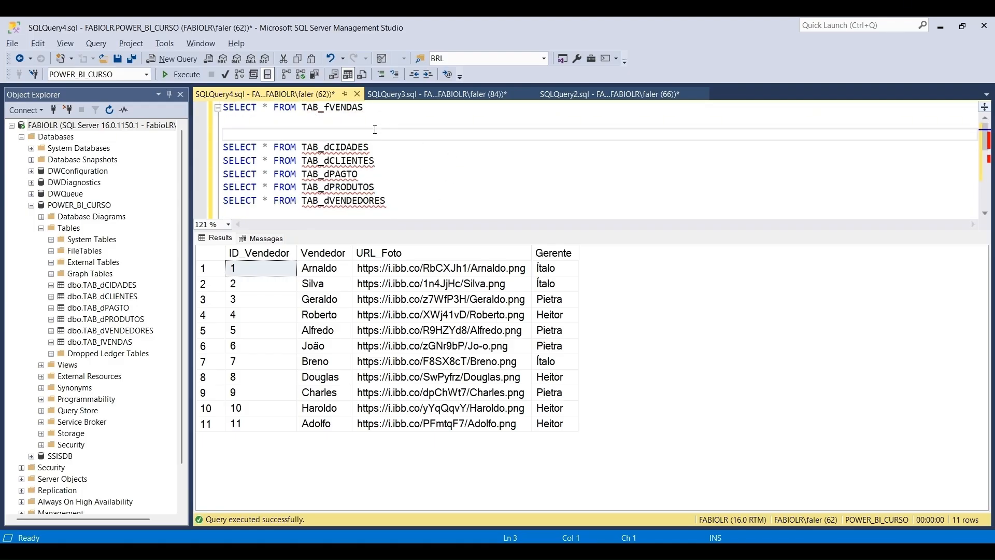
click(374, 123)
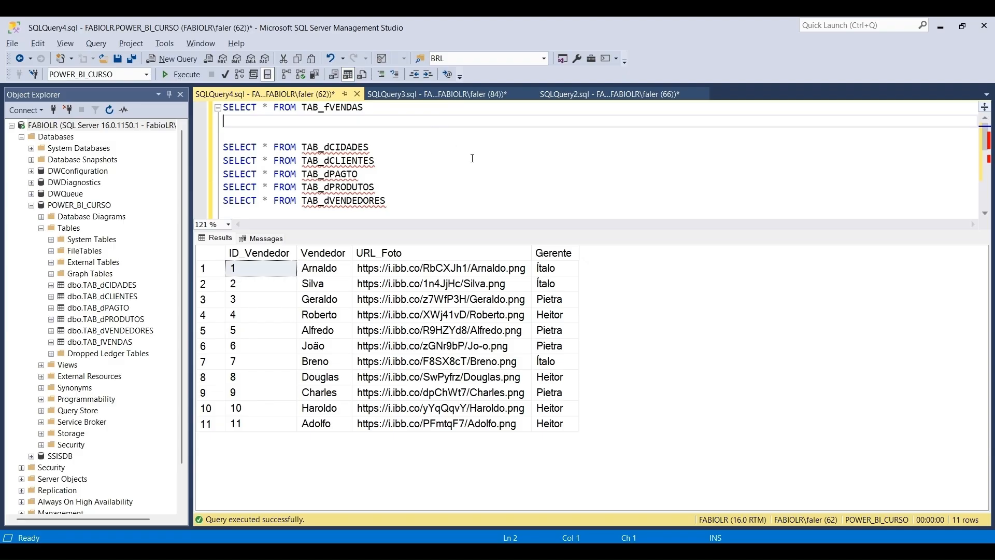
click(403, 145)
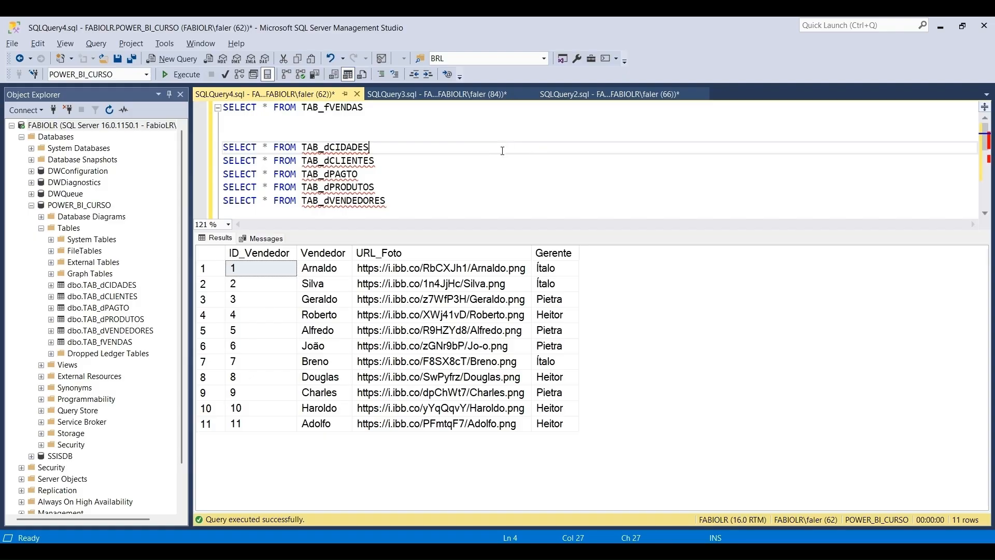
scroll(503, 150, down, 2)
scroll(501, 146, down, 1)
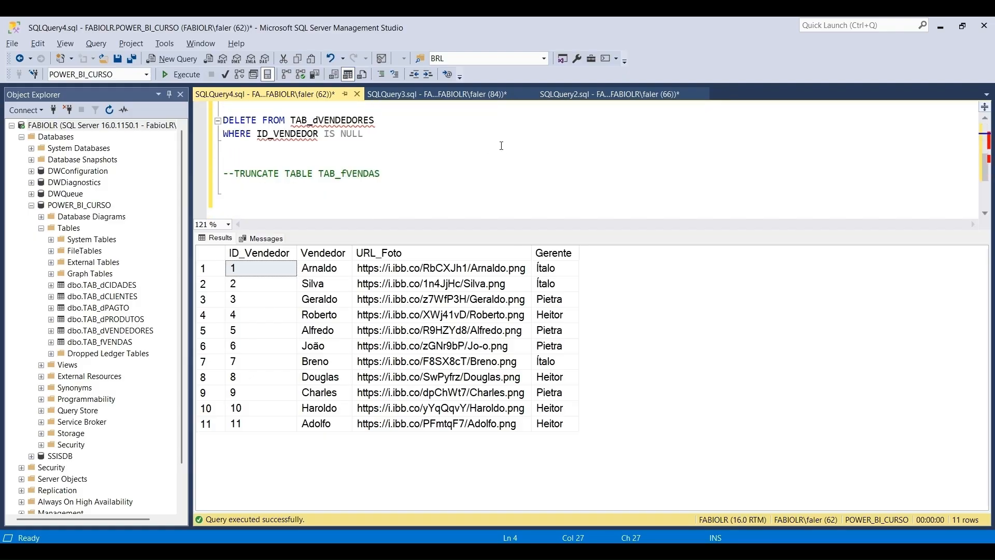
click(502, 145)
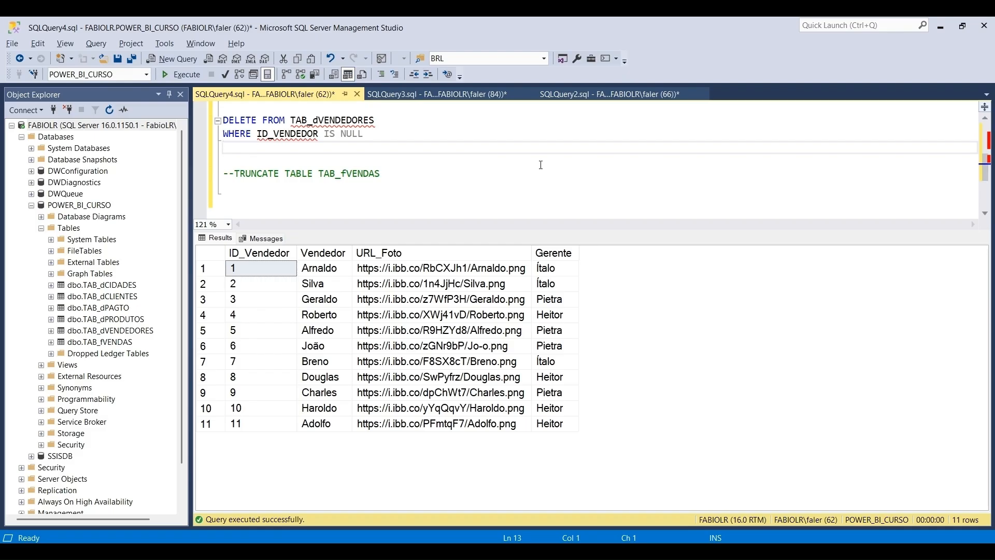
scroll(541, 164, up, 3)
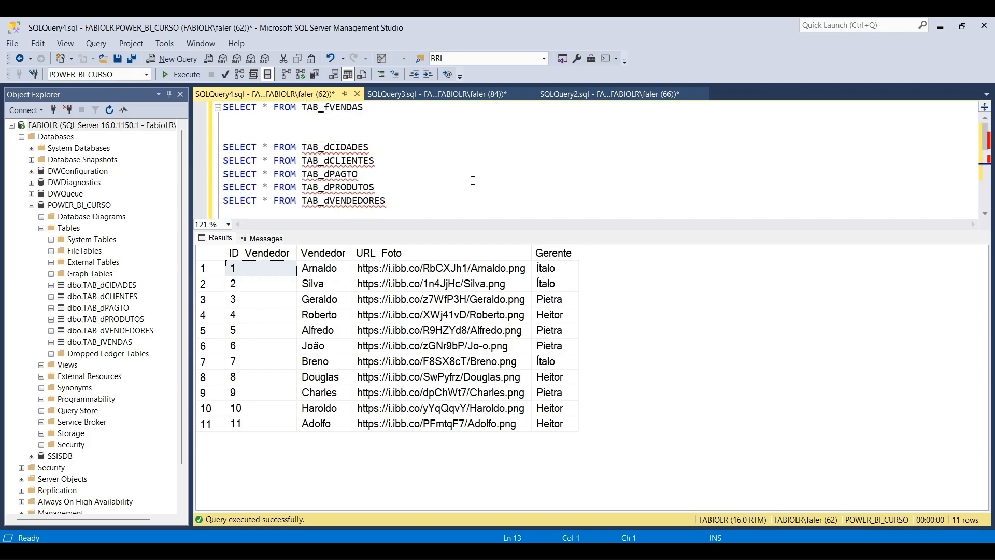
click(411, 126)
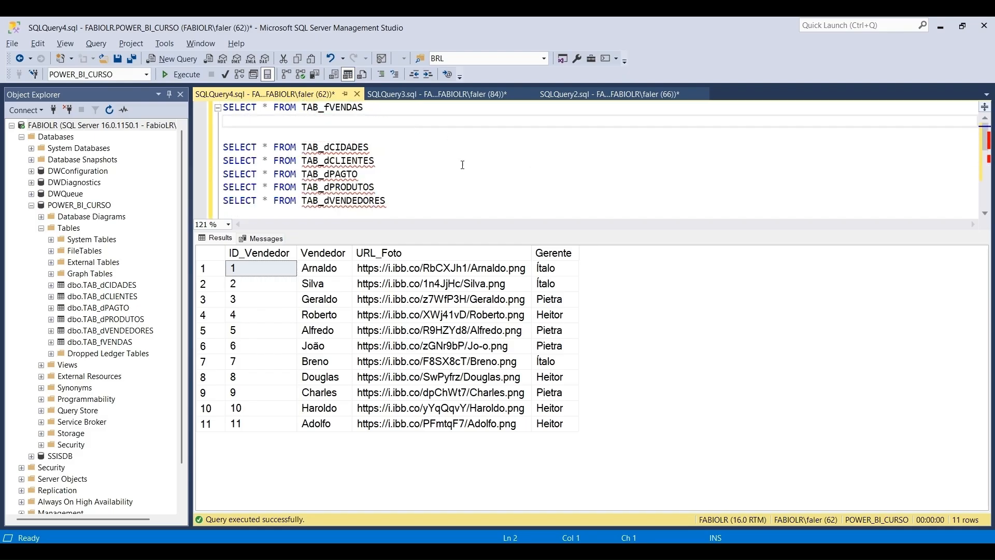
click(408, 136)
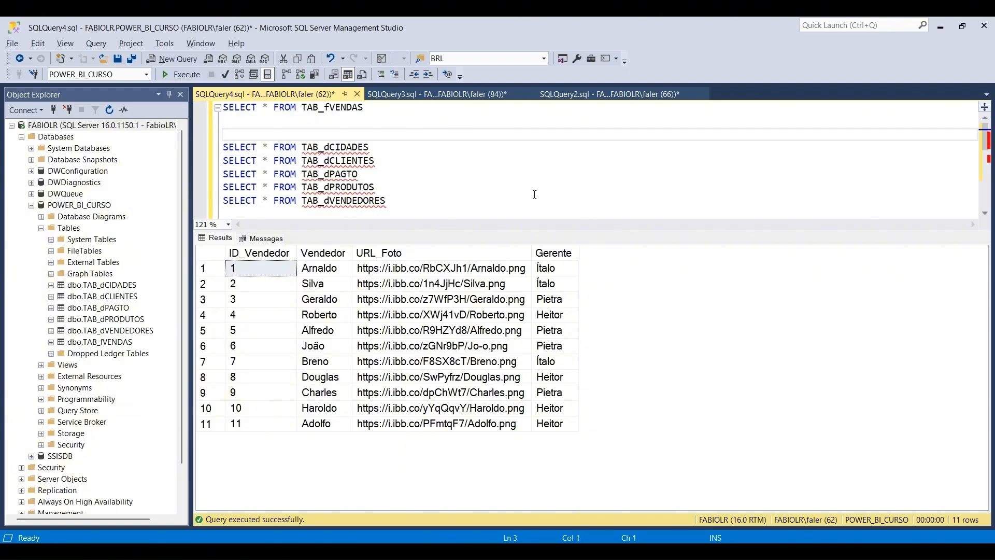
click(400, 147)
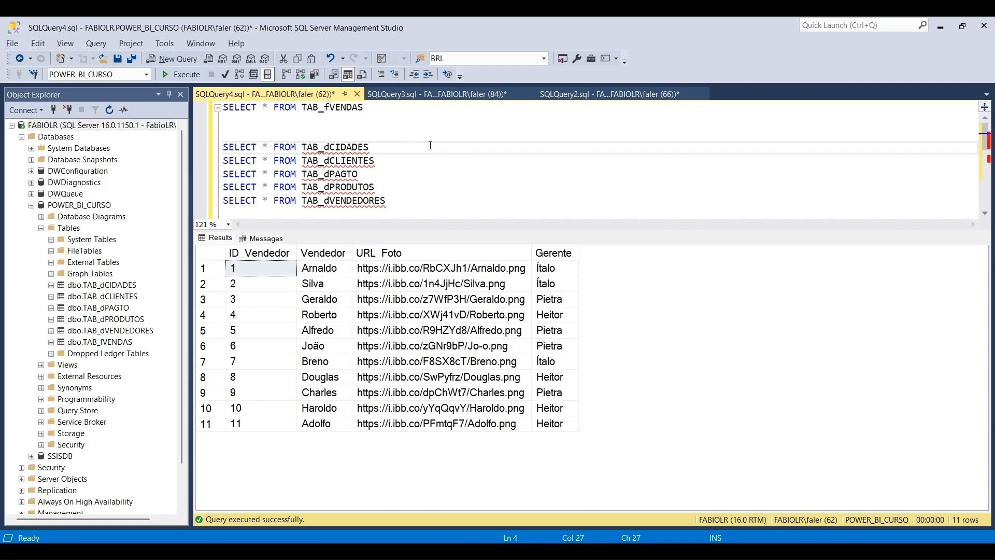